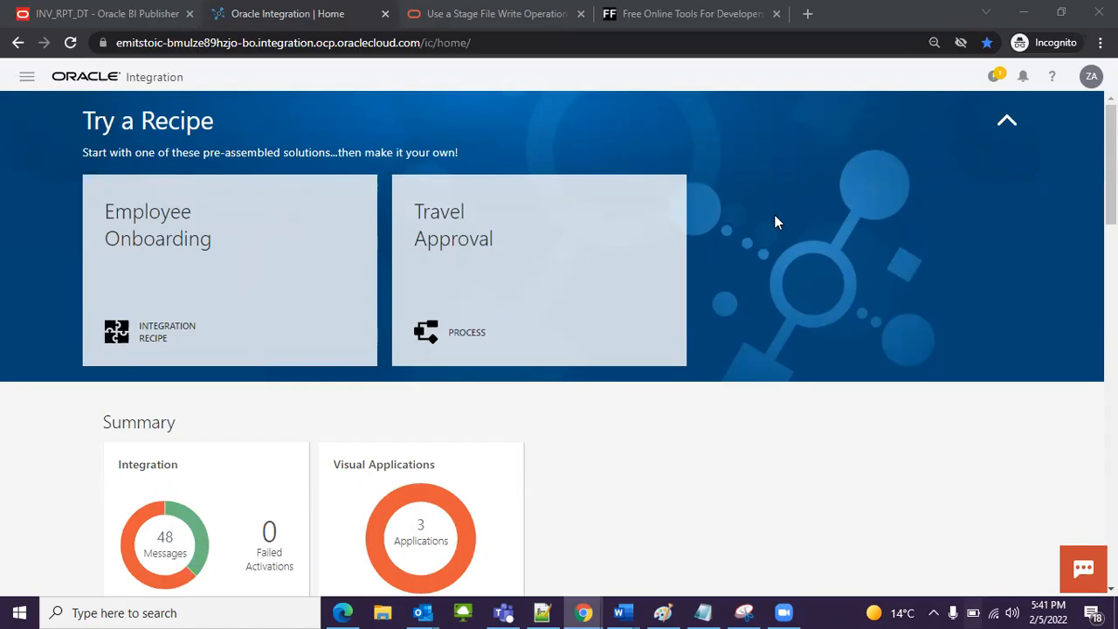
pyautogui.scroll(-2, 576, 227)
pyautogui.scroll(2, 560, 301)
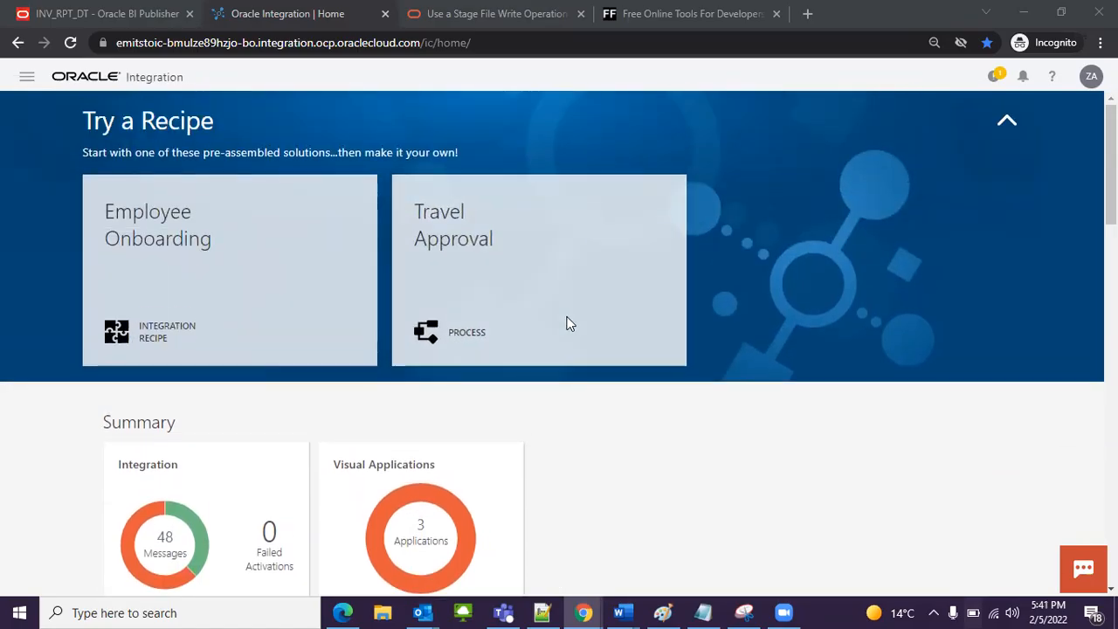
# Step: Switch to Notepad++ and review the Prerequisite list in the notes, from the BI Report path to the xsd schema of the report output
pyautogui.click(541, 612)
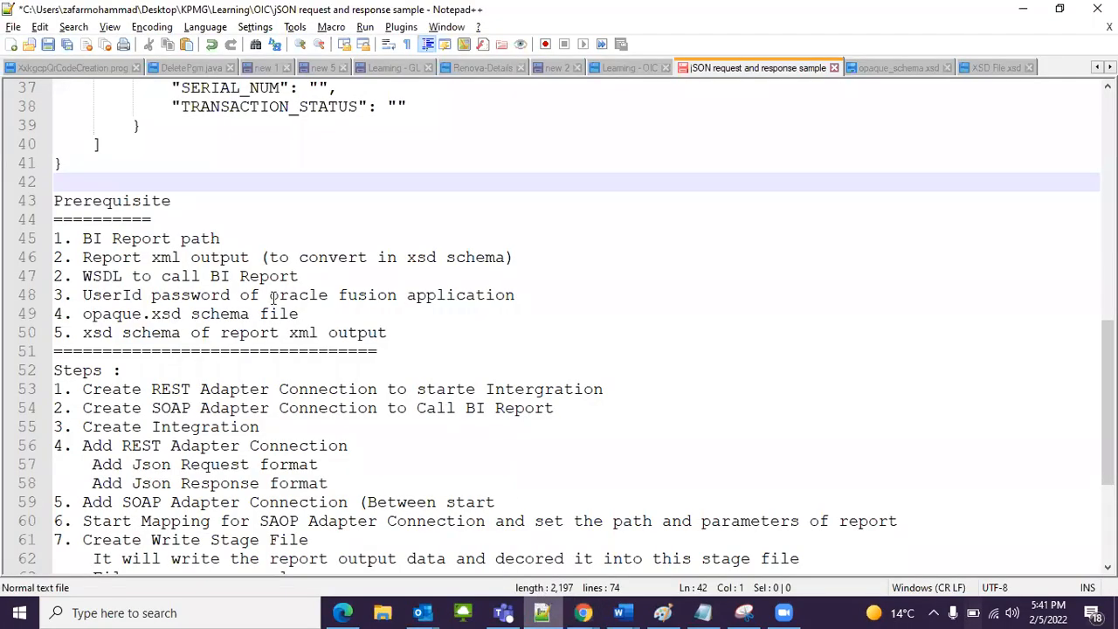
pyautogui.moveTo(80, 240); pyautogui.dragTo(233, 239)
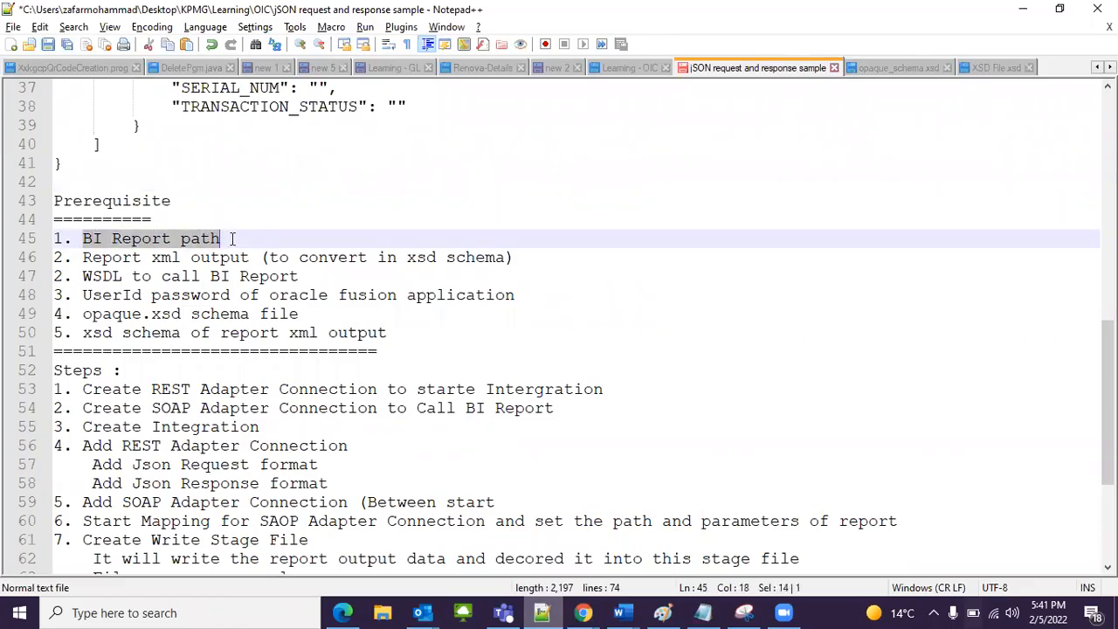
pyautogui.click(232, 239)
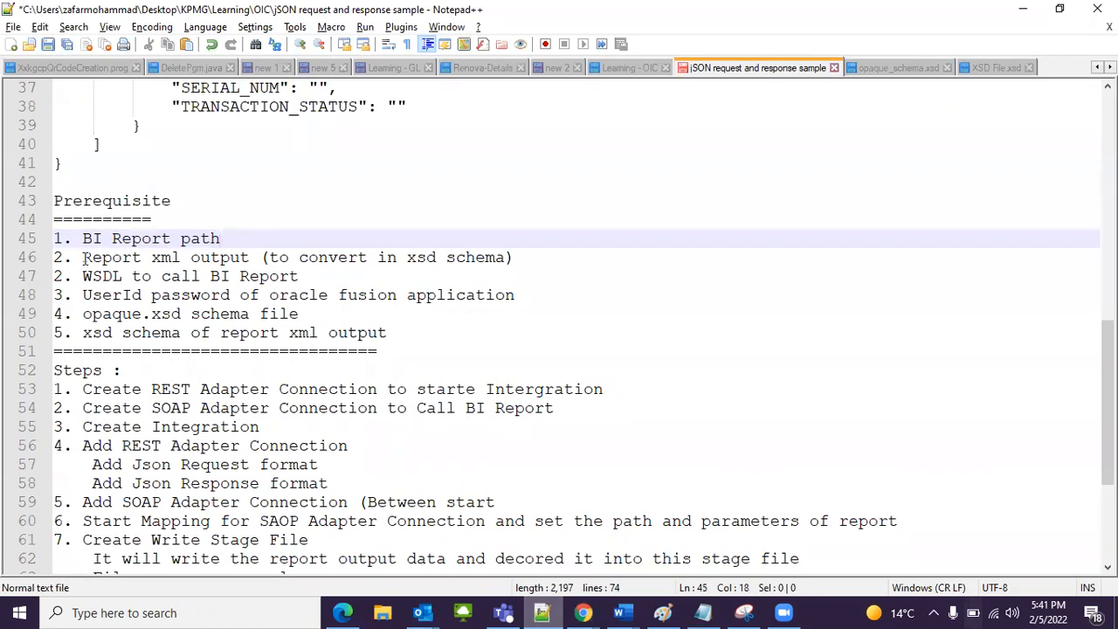
pyautogui.moveTo(83, 257); pyautogui.dragTo(238, 257)
pyautogui.moveTo(84, 276); pyautogui.dragTo(271, 276)
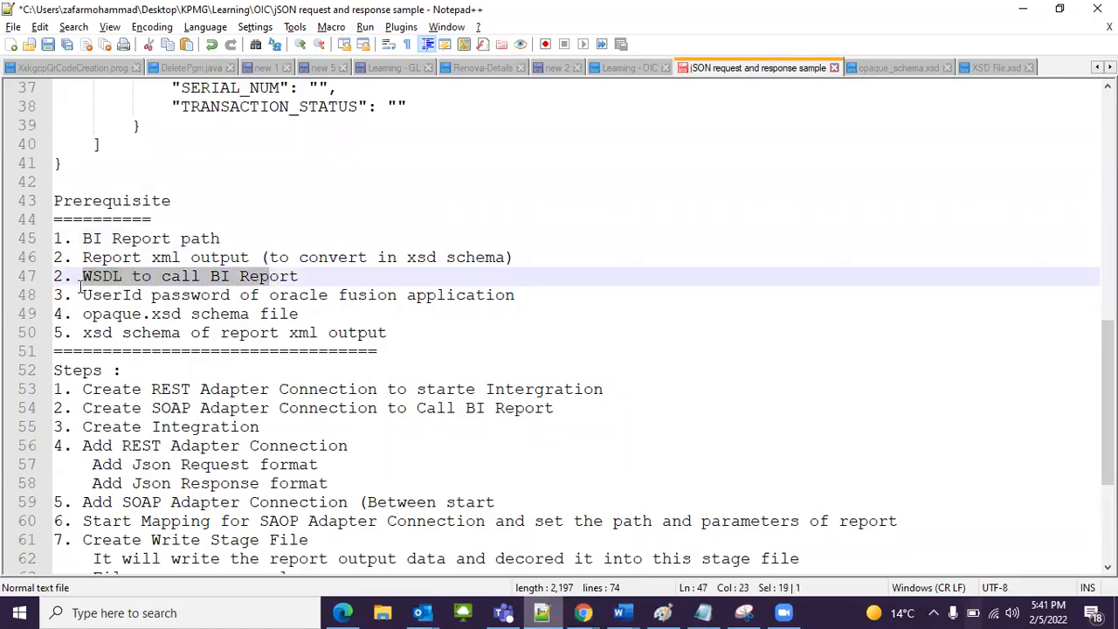
pyautogui.moveTo(92, 295); pyautogui.dragTo(250, 295)
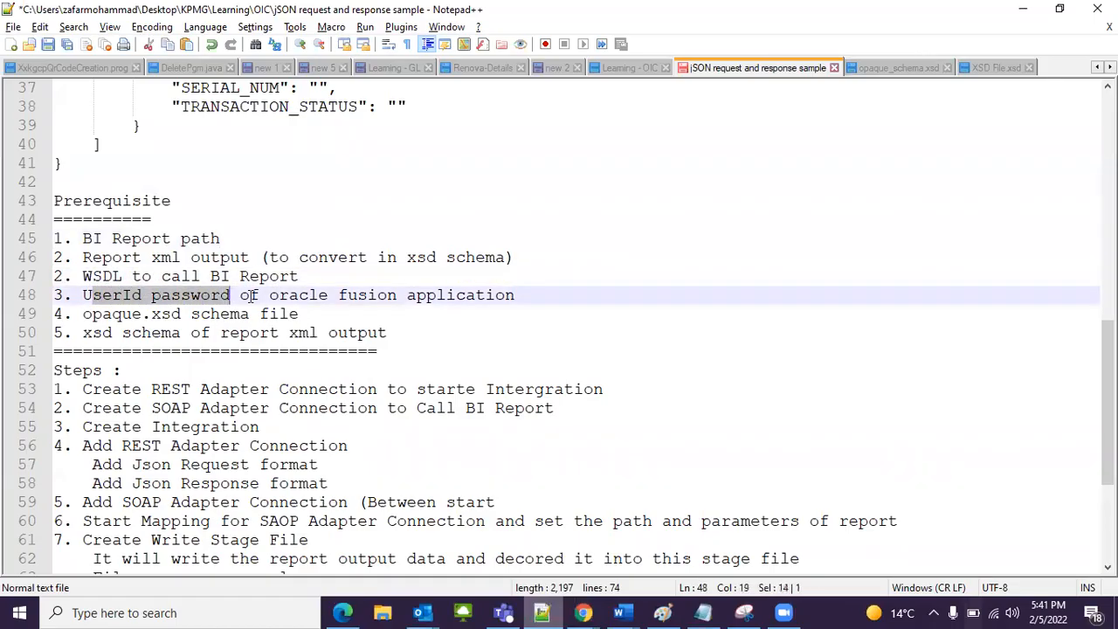
pyautogui.click(251, 296)
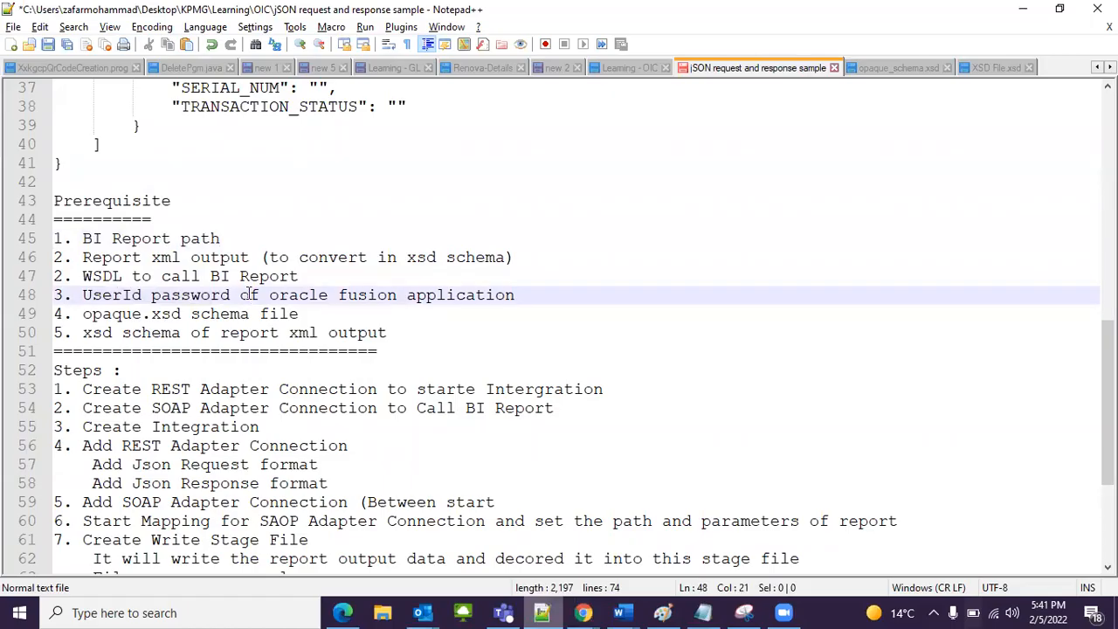
pyautogui.moveTo(79, 238); pyautogui.dragTo(152, 240)
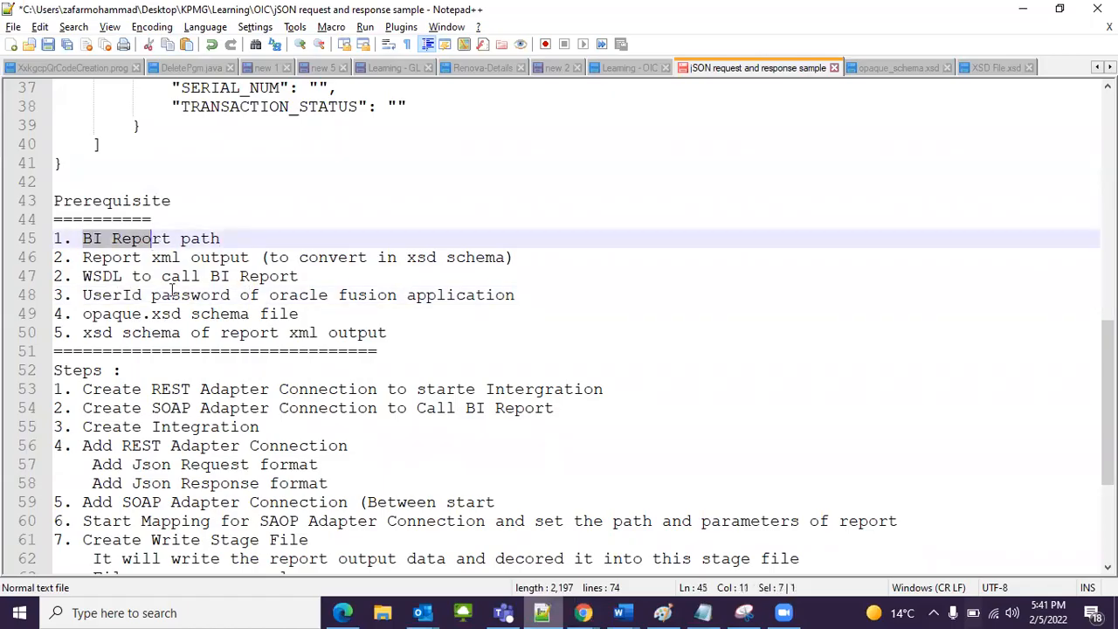
pyautogui.click(159, 315)
pyautogui.moveTo(77, 314); pyautogui.dragTo(165, 317)
pyautogui.click(183, 317)
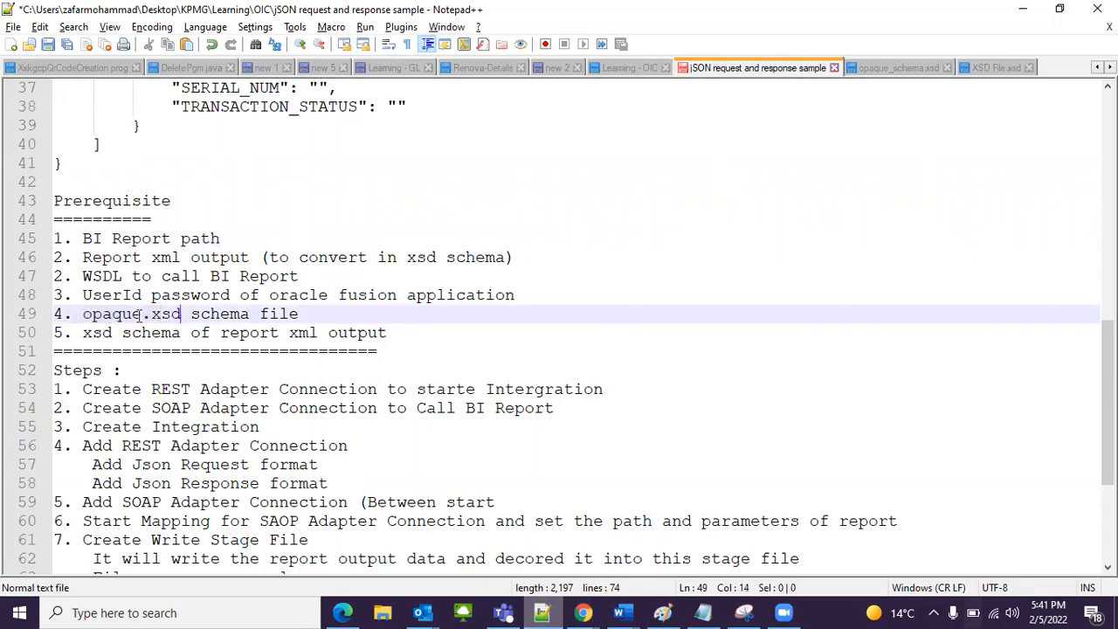
pyautogui.moveTo(83, 333); pyautogui.dragTo(151, 332)
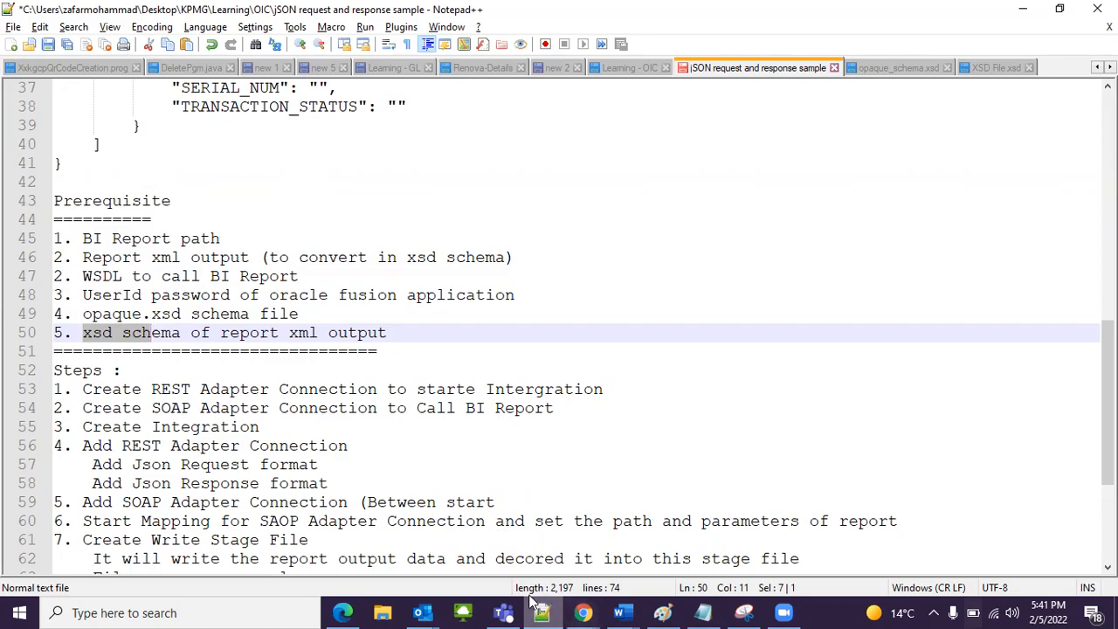
# Step: Switch to Chrome and examine the INV_RPT_DT report's name and inventory transaction output in BI Publisher
pyautogui.click(583, 612)
pyautogui.click(83, 11)
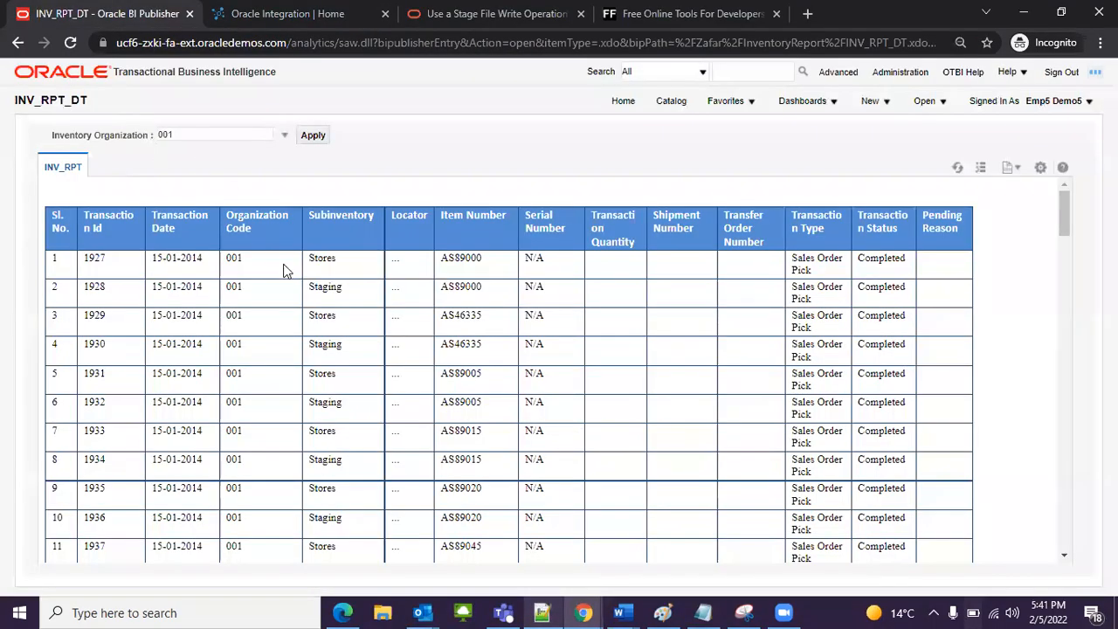
pyautogui.scroll(-5, 269, 266)
pyautogui.scroll(5, 280, 297)
pyautogui.moveTo(38, 97); pyautogui.dragTo(11, 103)
pyautogui.click(74, 100)
pyautogui.doubleClick(75, 100)
pyautogui.click(95, 98)
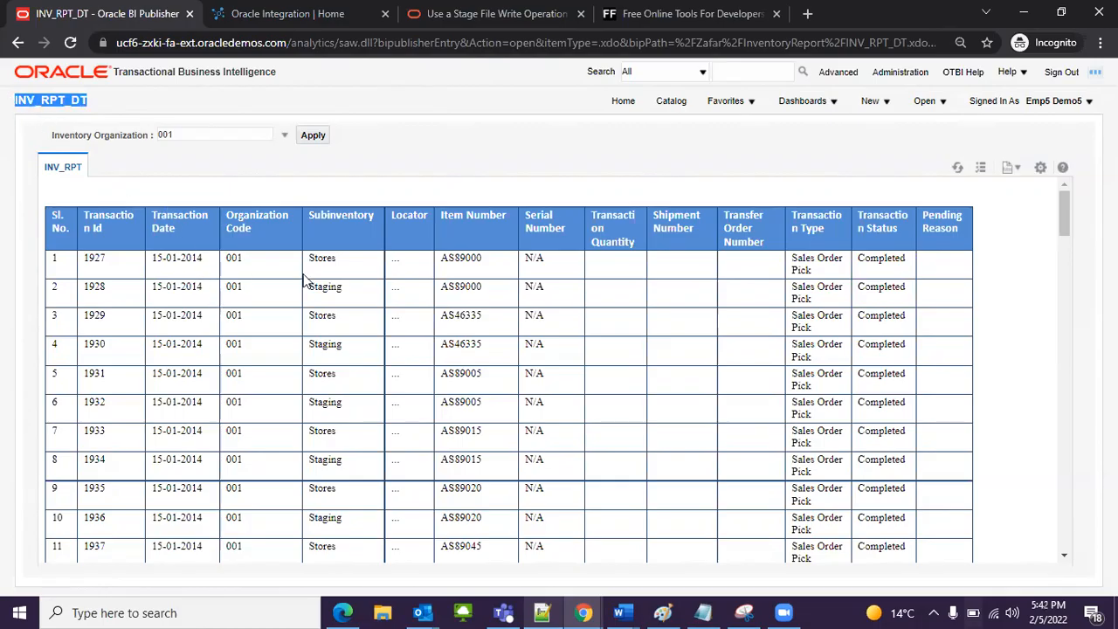
# Step: Go back from the INV_RPT_DT report to the InventoryReport catalog folder, agreeing to leave the site
pyautogui.click(15, 44)
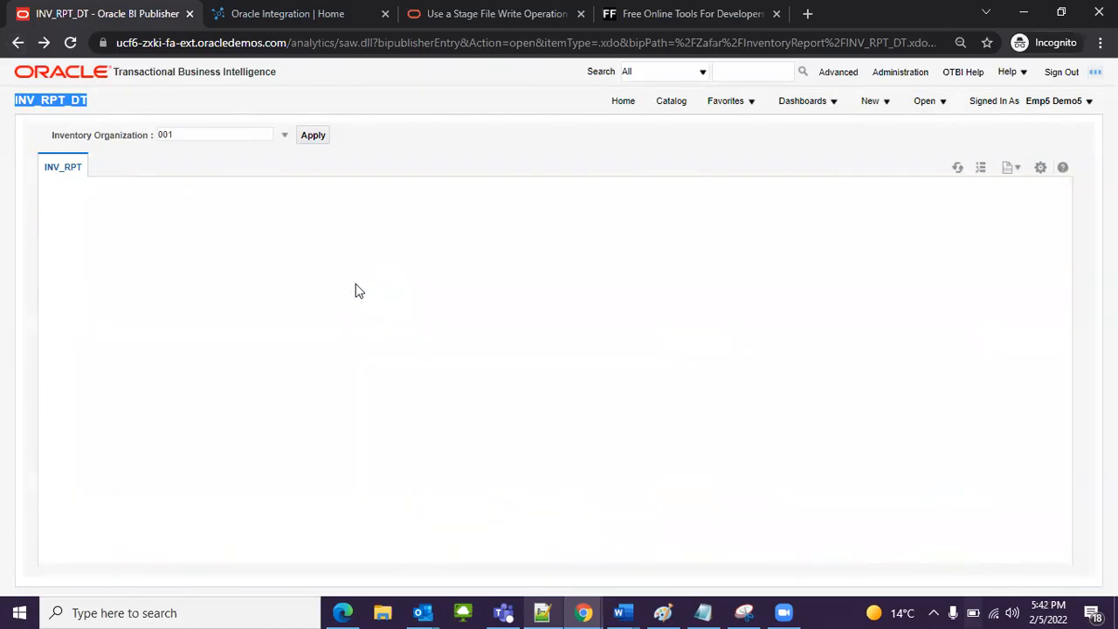
pyautogui.click(18, 42)
pyautogui.click(15, 43)
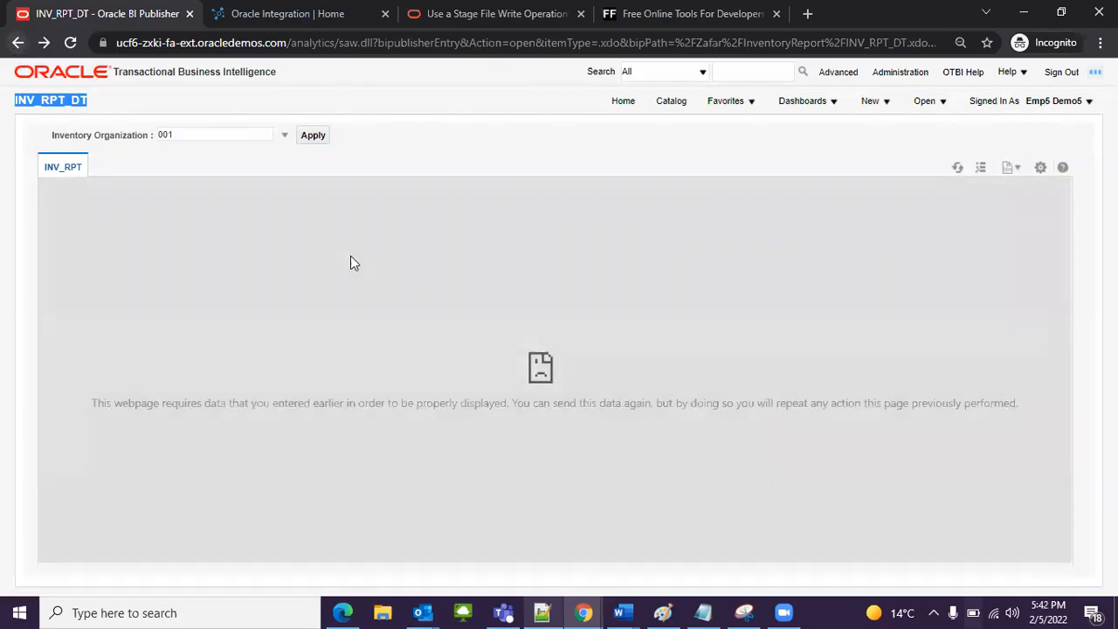
pyautogui.click(667, 110)
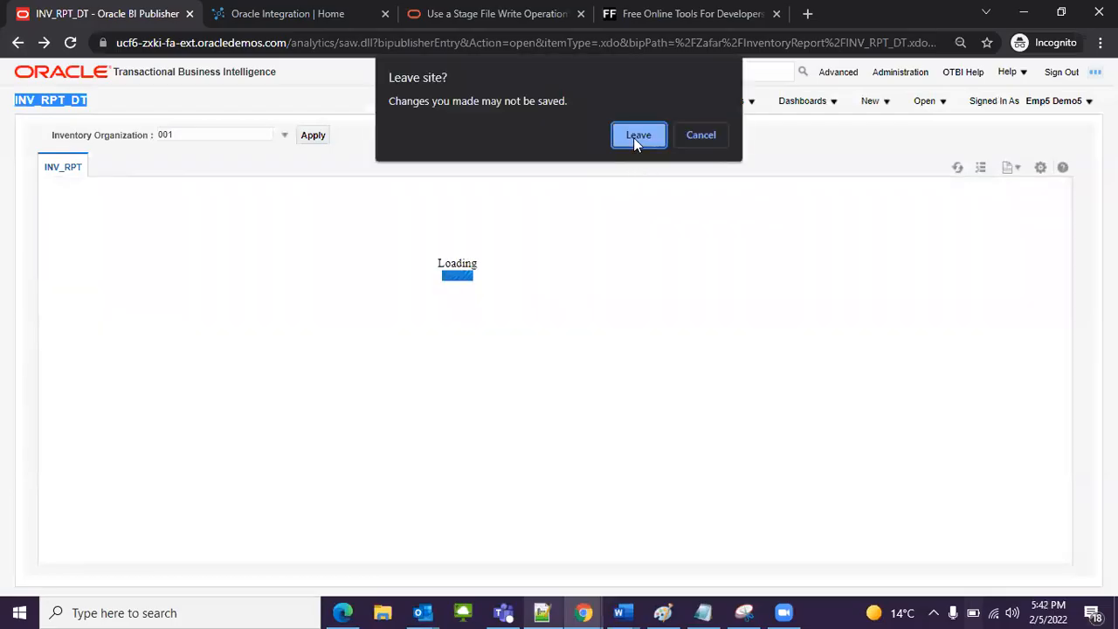
pyautogui.click(637, 136)
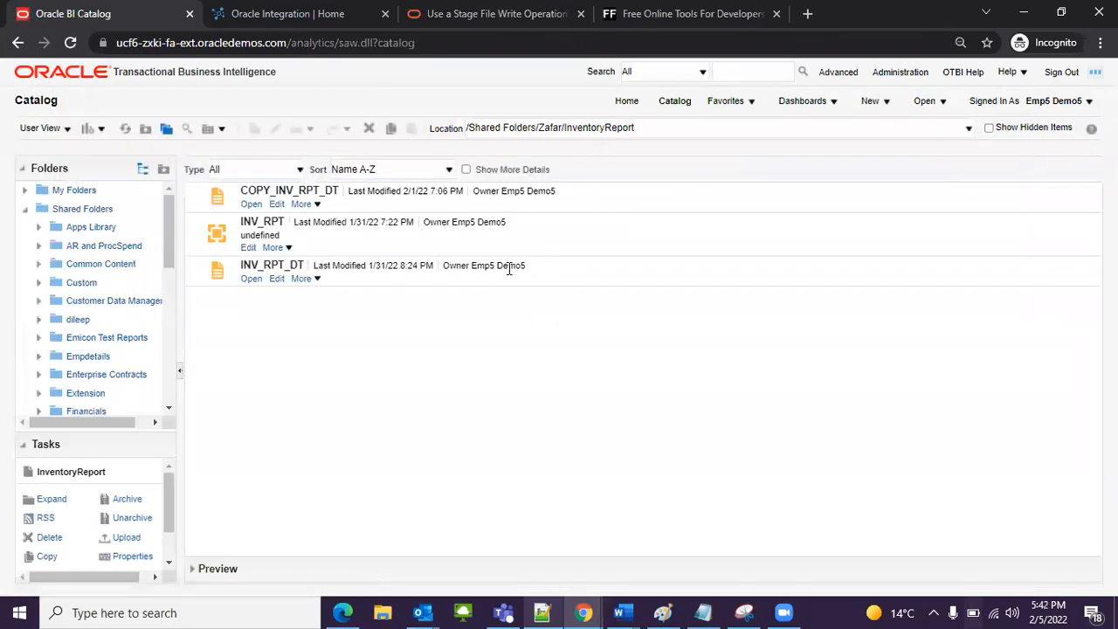
# Step: Open the schedule page for the INV_RPT_DT report and copy its full report path
pyautogui.click(318, 280)
pyautogui.click(325, 297)
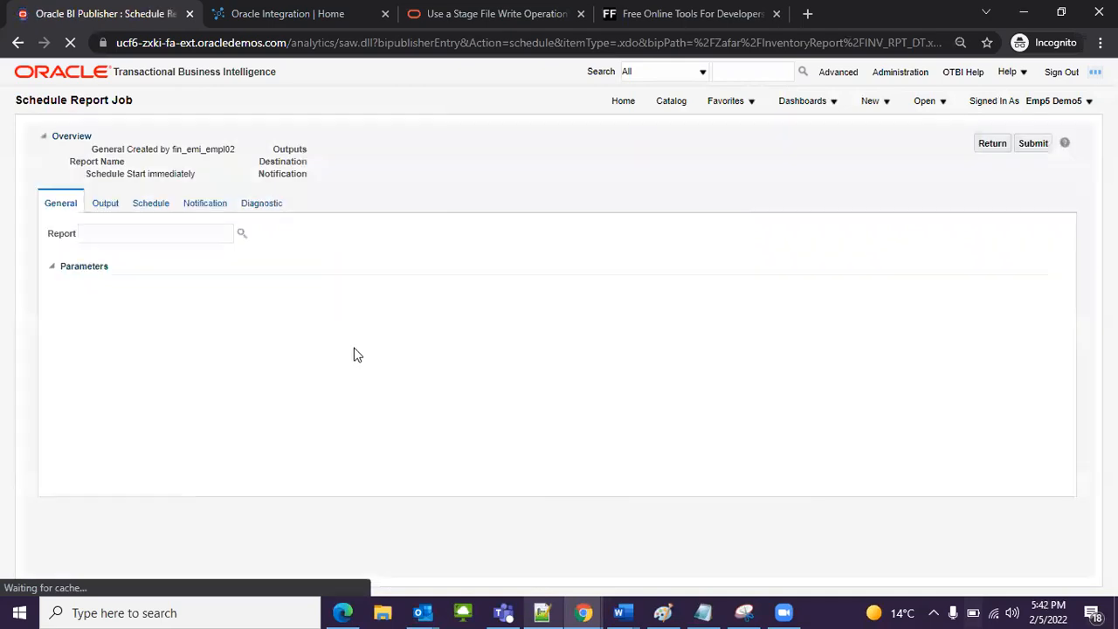
pyautogui.click(204, 235)
pyautogui.moveTo(81, 231); pyautogui.dragTo(316, 221)
pyautogui.hotkey('ctrl', 'c')
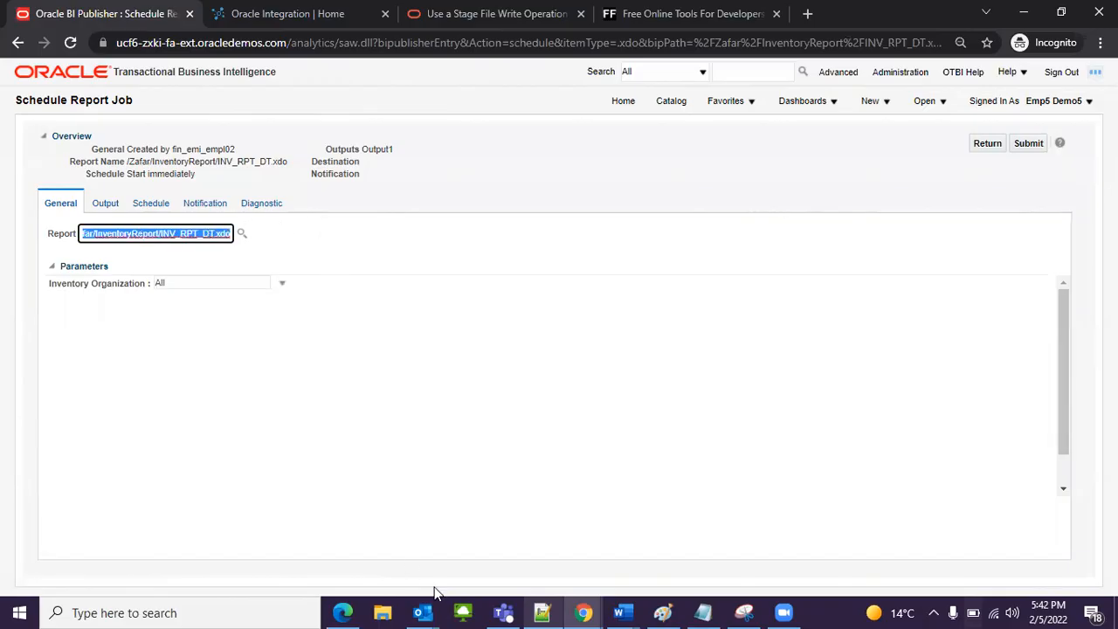
# Step: Replace the Report Path line in the Notepad++ notes with the copied INV_RPT_DT.xdo path and enclose it in double quotes
pyautogui.click(542, 613)
pyautogui.scroll(6, 322, 247)
pyautogui.scroll(6, 321, 247)
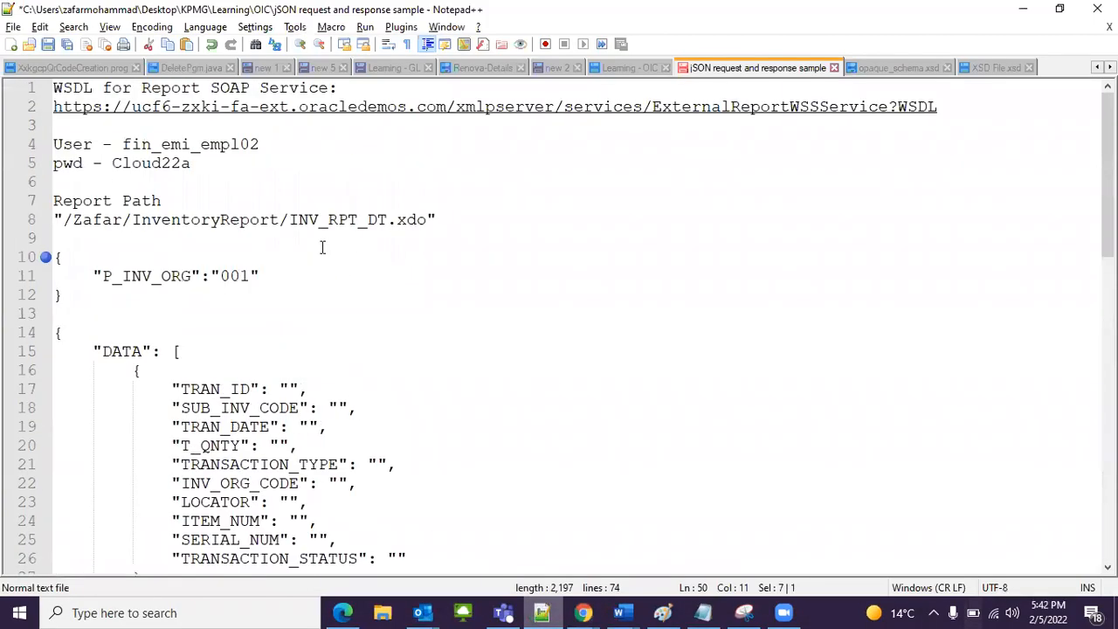
pyautogui.moveTo(54, 220); pyautogui.dragTo(463, 214)
pyautogui.hotkey('ctrl', 'v')
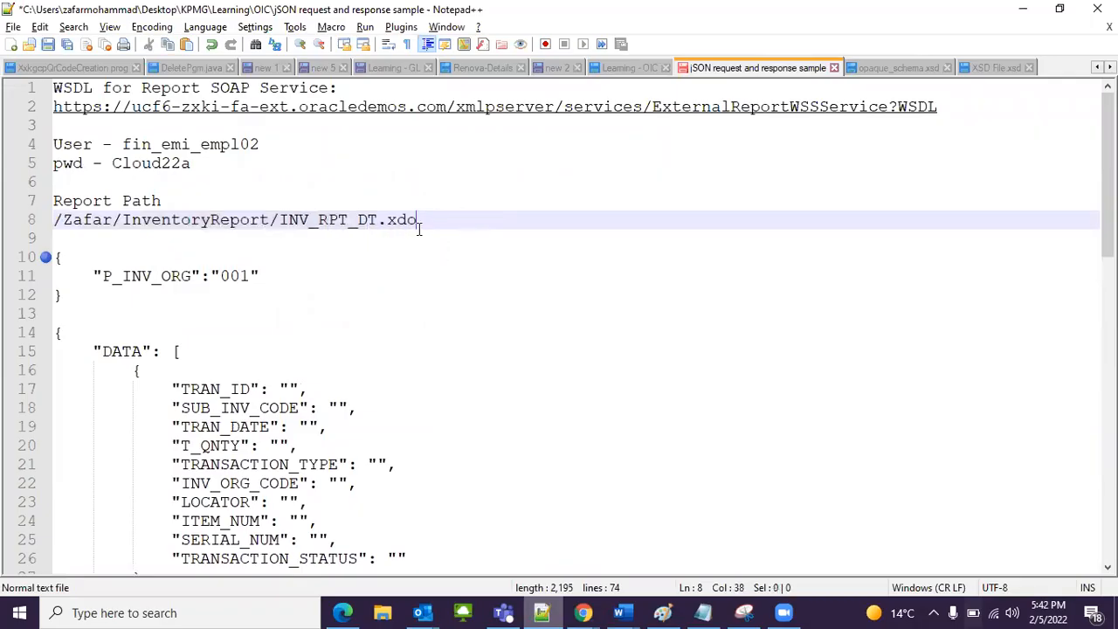
pyautogui.write('"')
pyautogui.click(56, 223)
pyautogui.write('"')
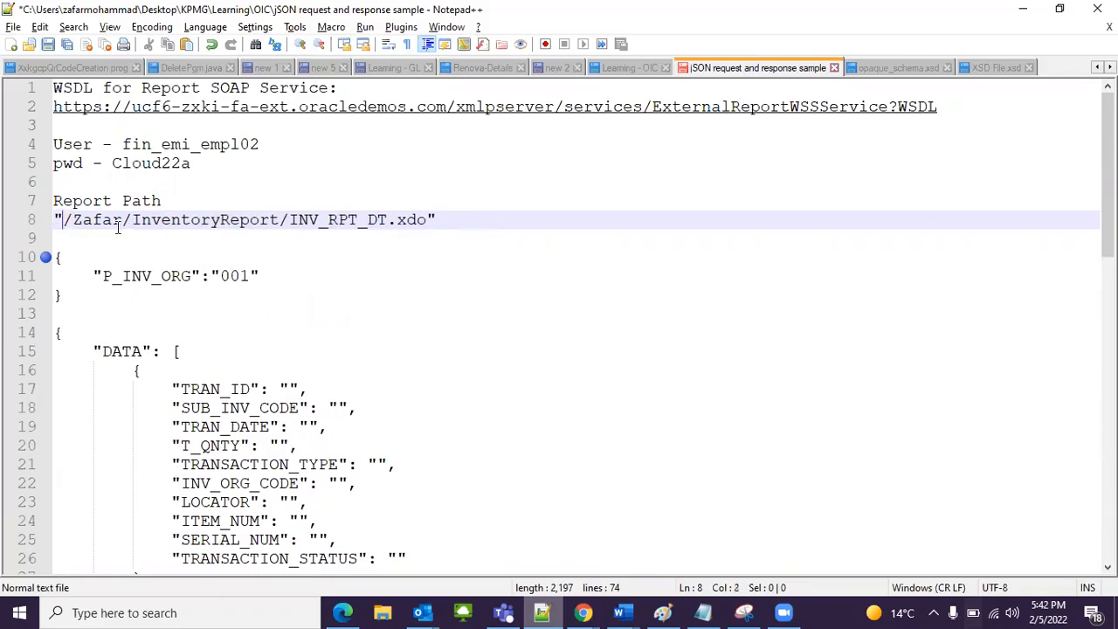
pyautogui.moveTo(434, 220); pyautogui.dragTo(33, 229)
pyautogui.click(113, 220)
# Step: Switch back to Chrome and return from the Schedule Report Job page to the InventoryReport catalog folder
pyautogui.scroll(-4, 308, 374)
pyautogui.scroll(-11, 309, 374)
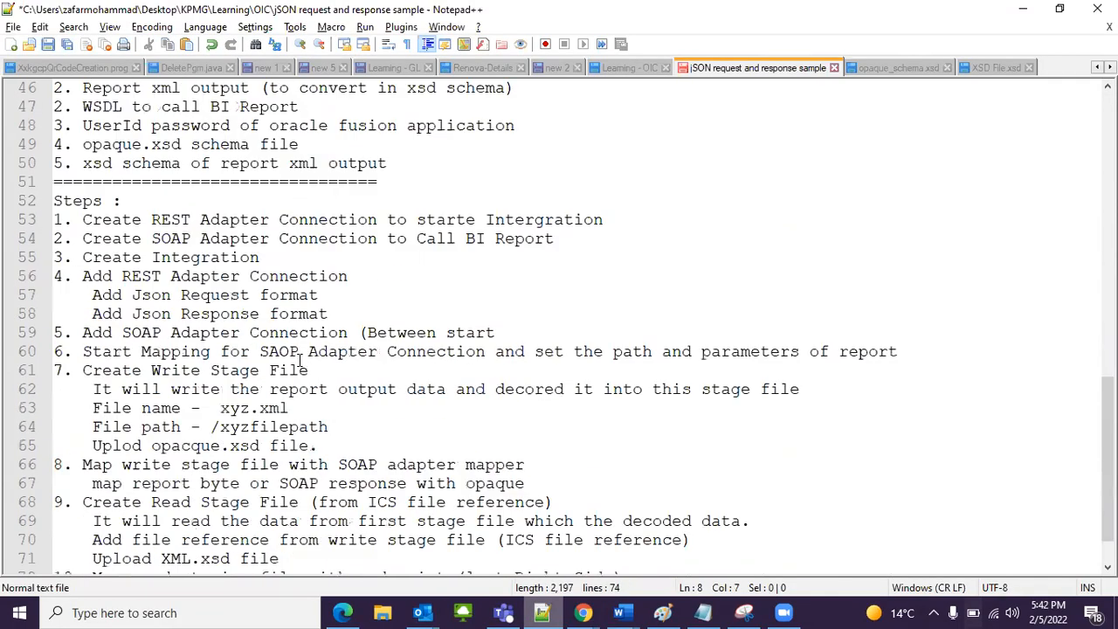
pyautogui.scroll(2, 299, 358)
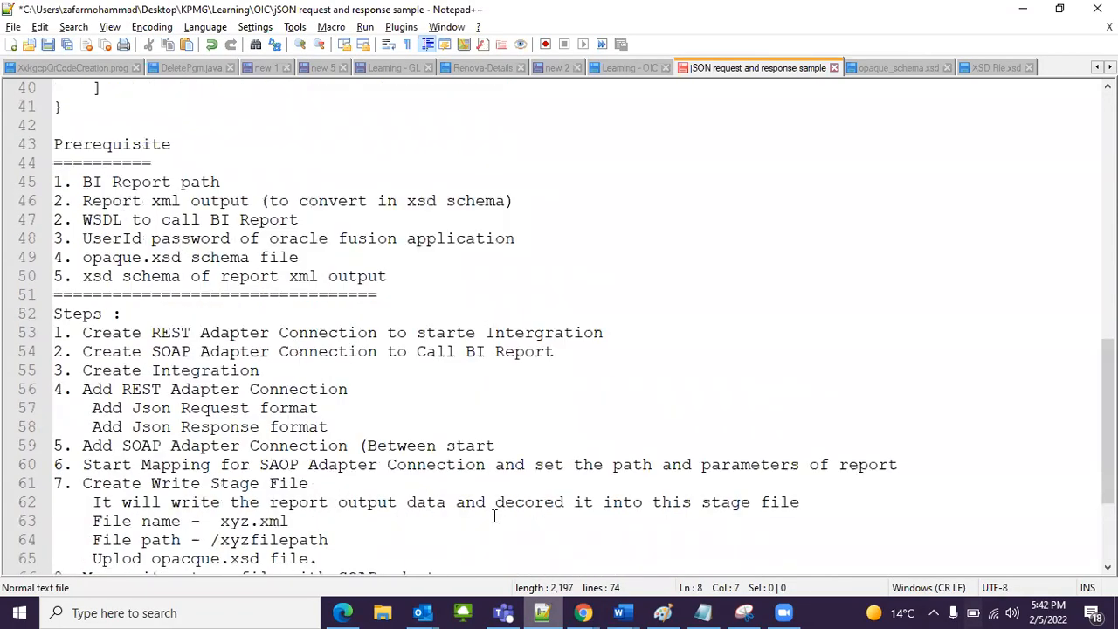
pyautogui.moveTo(583, 612)
pyautogui.click(601, 569)
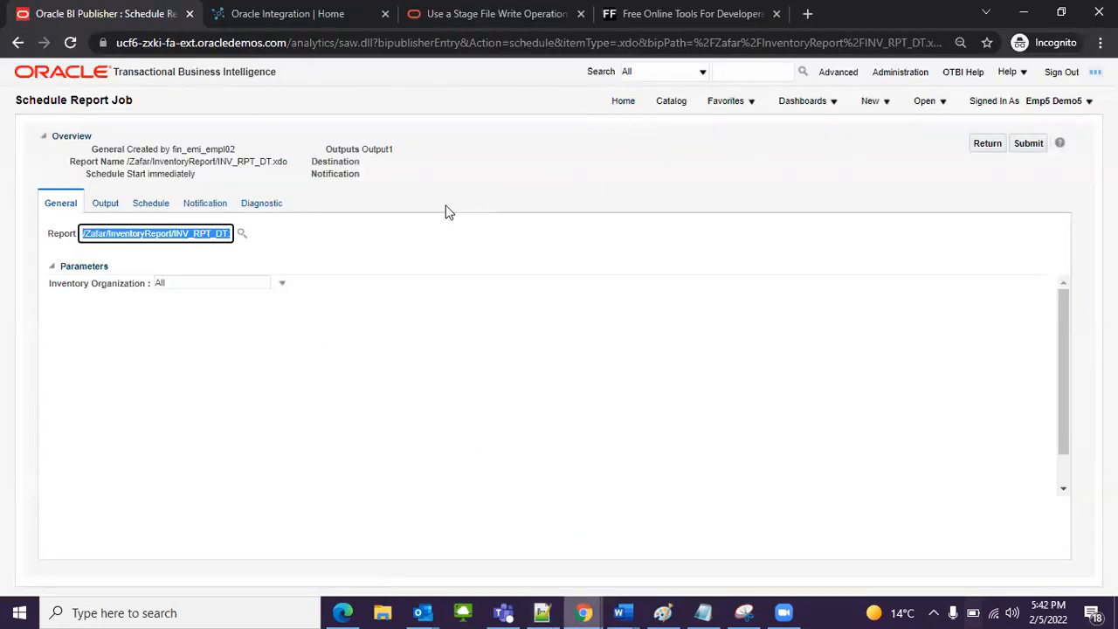
pyautogui.click(988, 144)
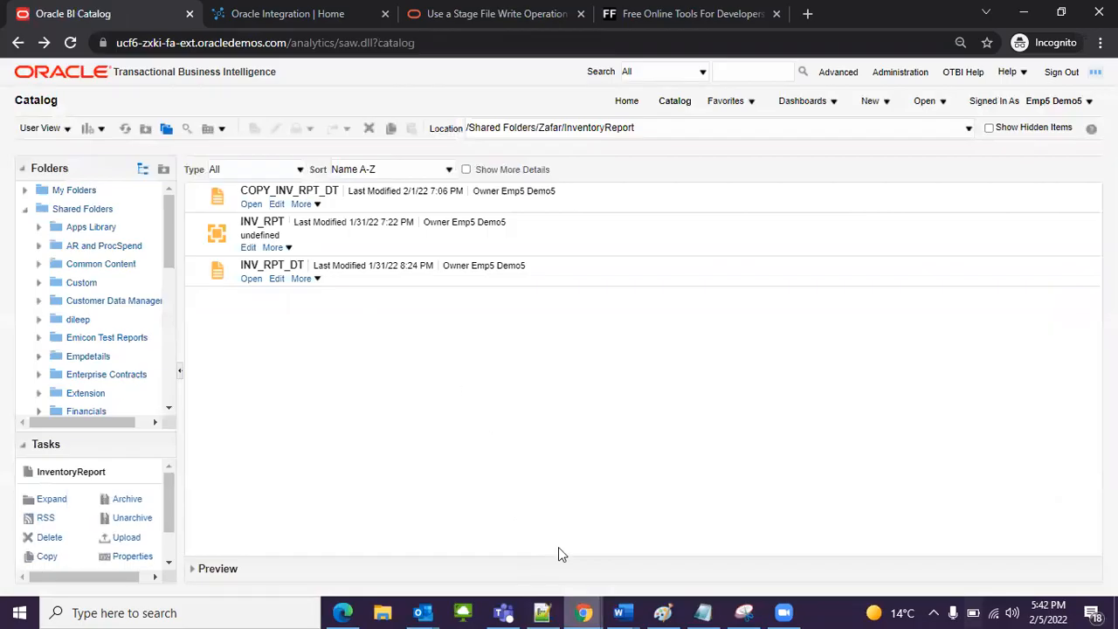
# Step: Switch to Notepad++ and open the WSDL link for the Report SOAP Service in the browser, dismissing the Edge restart notice
pyautogui.click(543, 594)
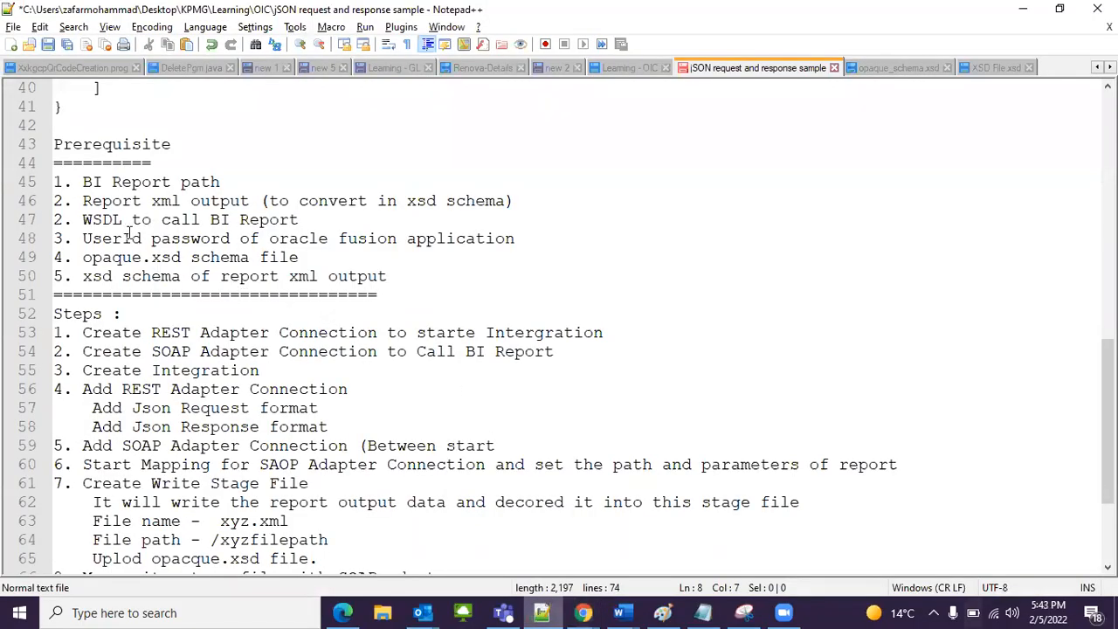
pyautogui.scroll(13, 236, 247)
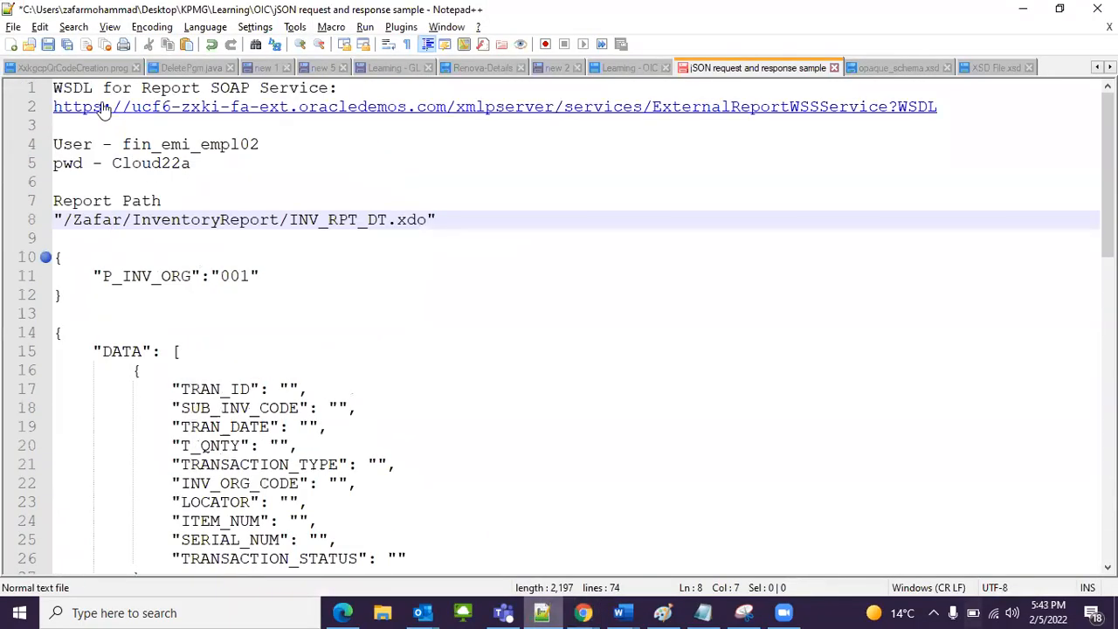
pyautogui.moveTo(52, 88); pyautogui.dragTo(98, 87)
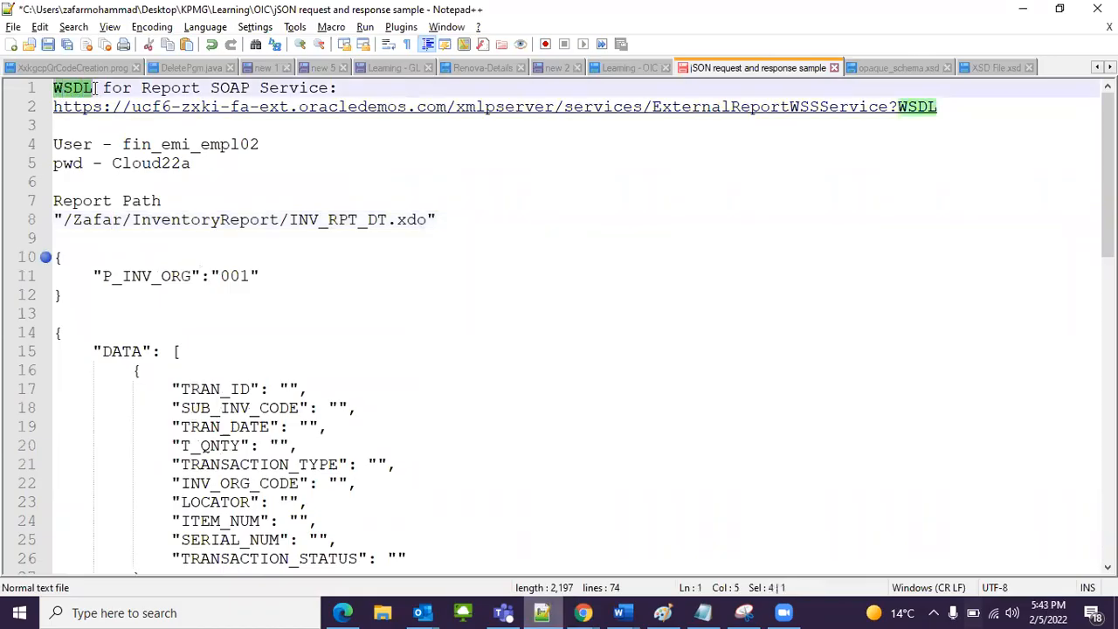
pyautogui.click(135, 106)
pyautogui.click(269, 87)
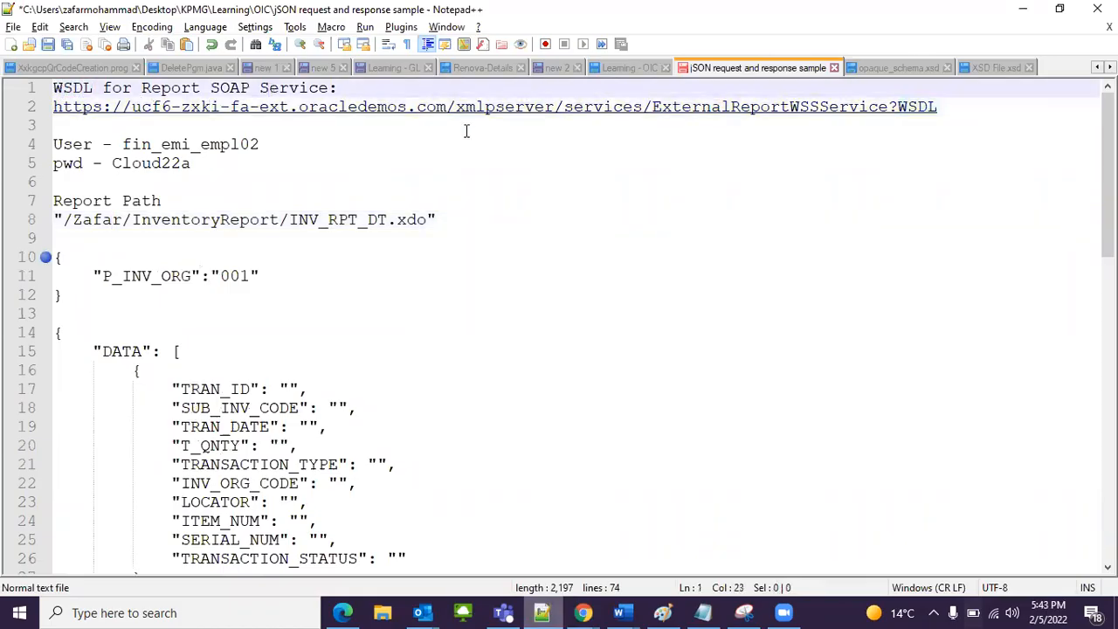
pyautogui.moveTo(447, 108)
pyautogui.mouseDown()
pyautogui.moveTo(492, 117)
pyautogui.moveTo(963, 98)
pyautogui.moveTo(447, 110)
pyautogui.mouseUp()
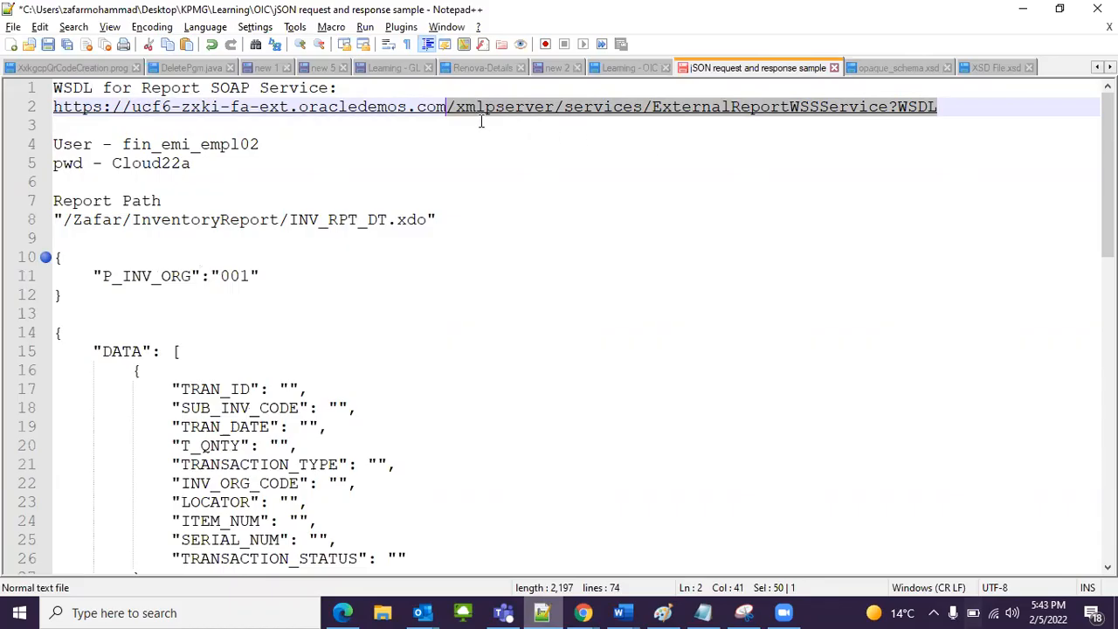
pyautogui.click(448, 112)
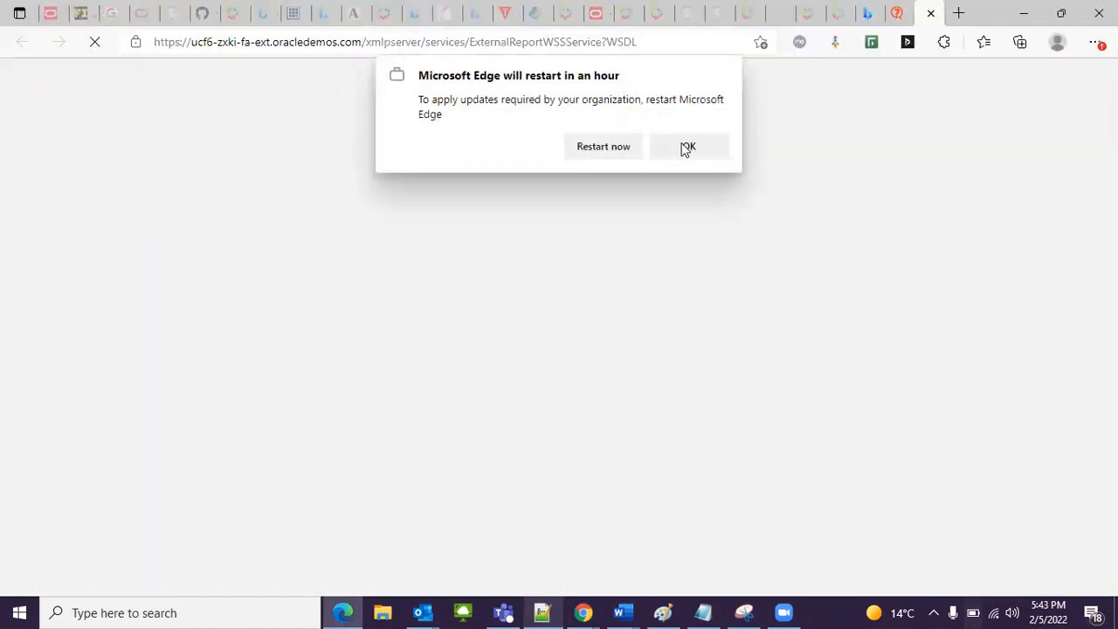
pyautogui.click(684, 146)
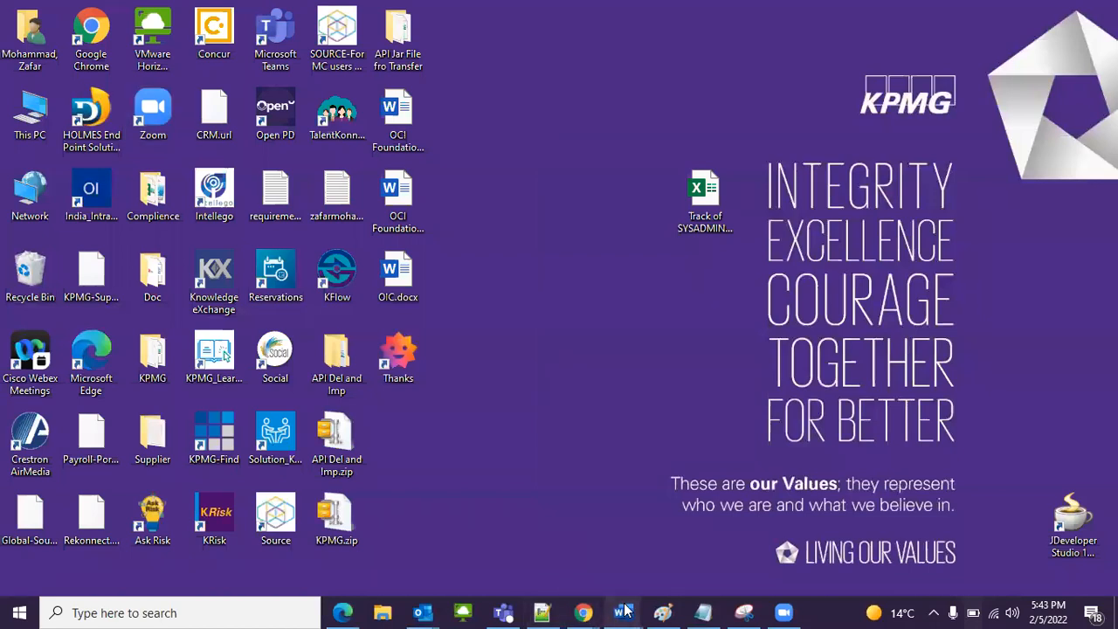
# Step: Return to the BI Catalog in Chrome and switch back to the Notepad++ notes containing the WSDL link
pyautogui.moveTo(623, 612)
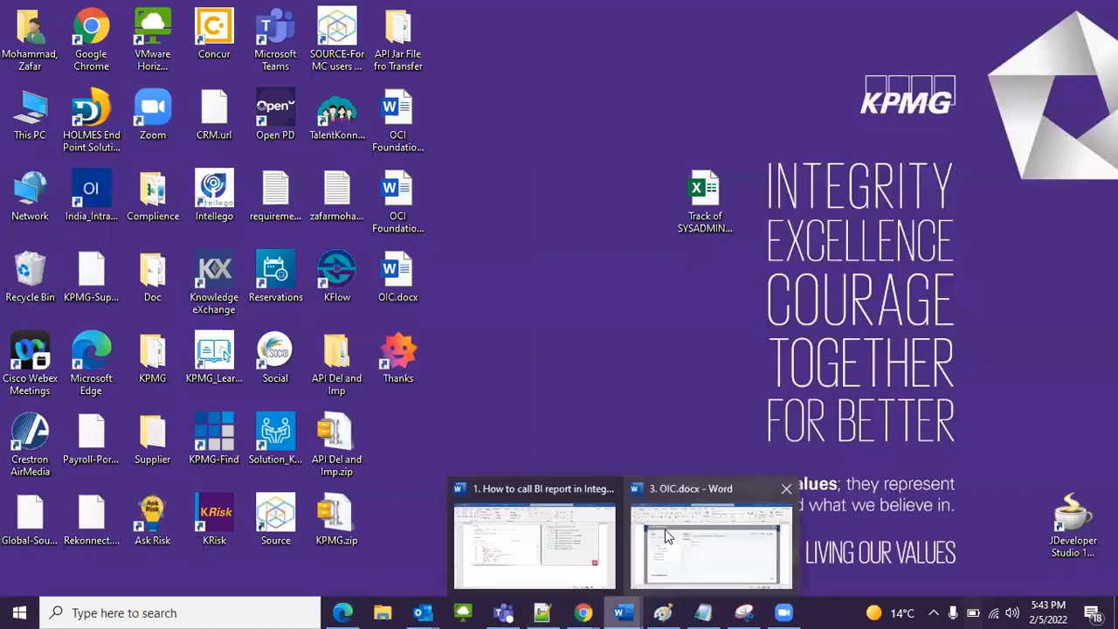
pyautogui.moveTo(584, 612)
pyautogui.click(643, 556)
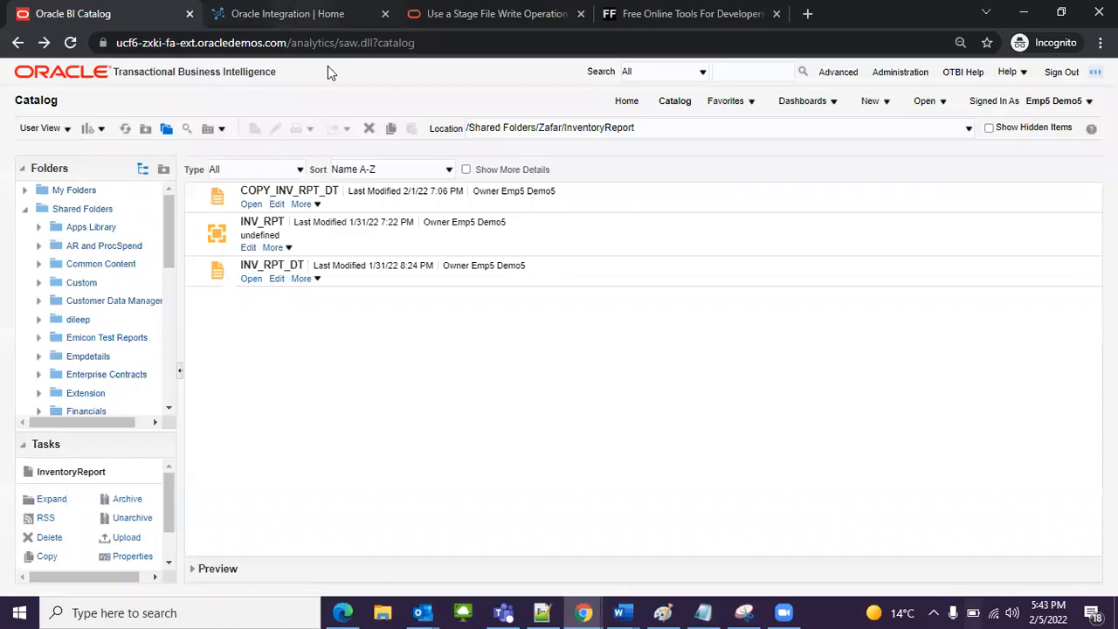
pyautogui.click(543, 612)
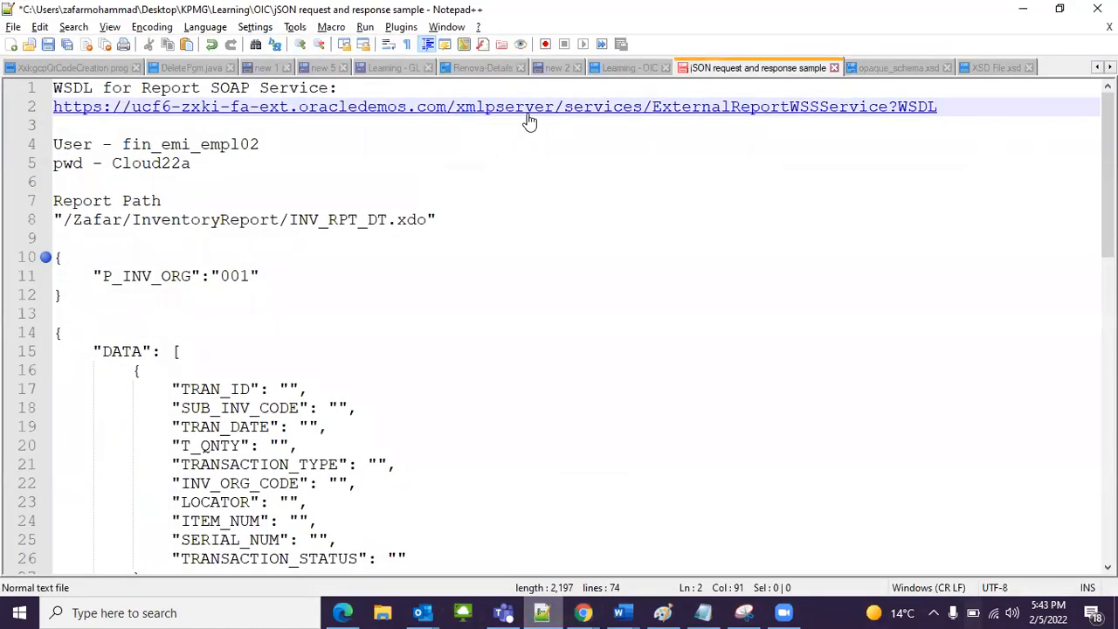
# Step: Review the Prerequisite list in the notes, from the BI Report path to the xsd schema of the report xml output
pyautogui.scroll(-1, 379, 267)
pyautogui.scroll(-12, 379, 267)
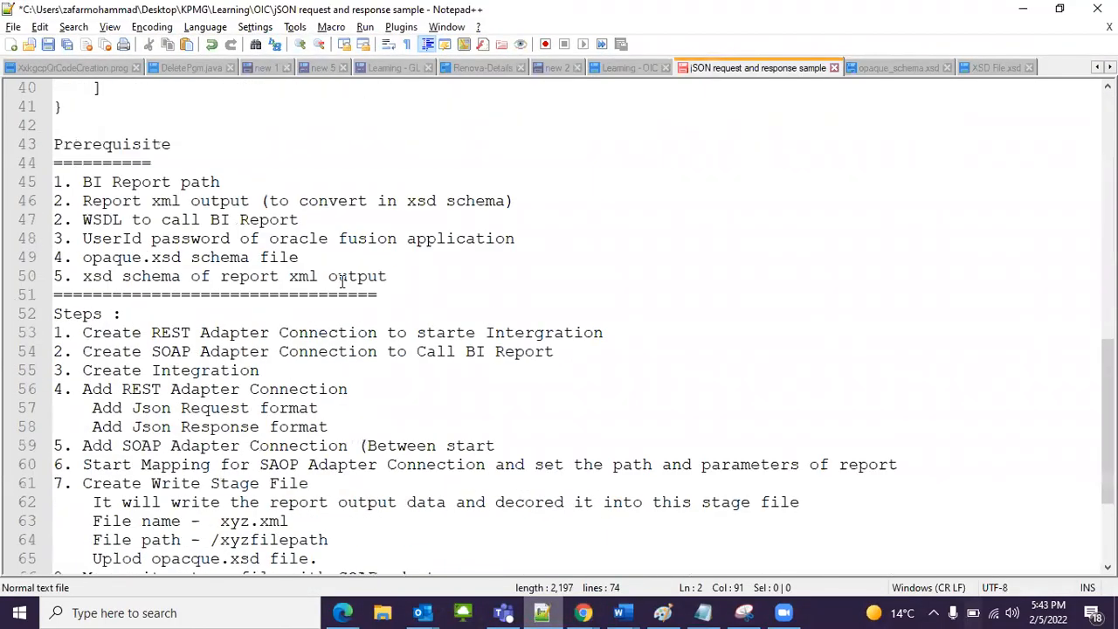
pyautogui.moveTo(83, 238); pyautogui.dragTo(231, 238)
pyautogui.moveTo(80, 257); pyautogui.dragTo(182, 258)
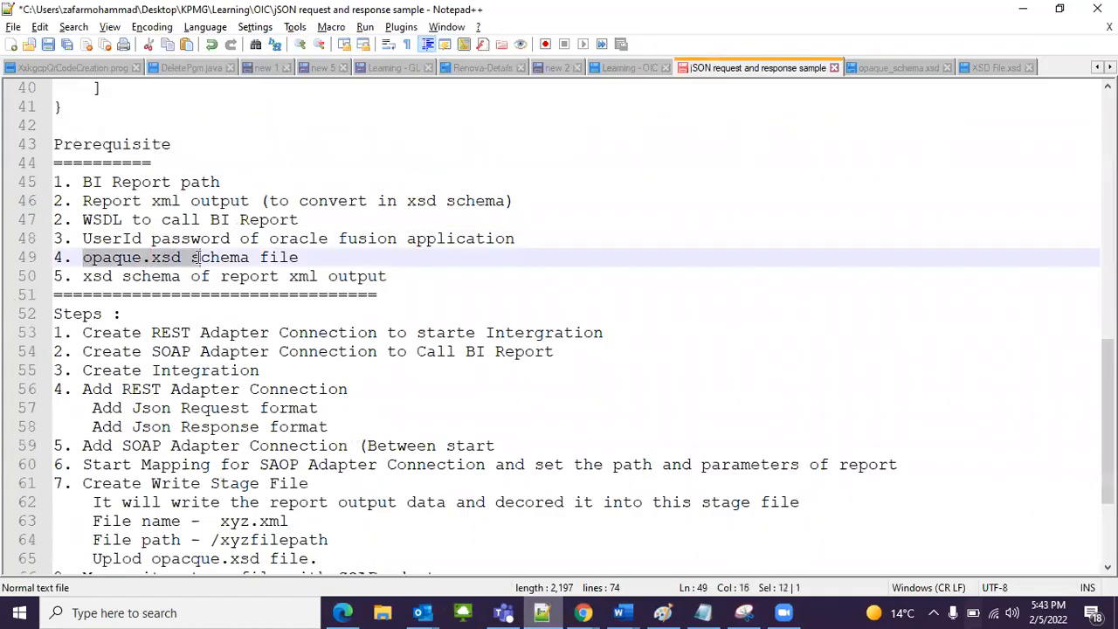
pyautogui.moveTo(83, 276); pyautogui.dragTo(150, 277)
pyautogui.scroll(6, 380, 315)
pyautogui.scroll(7, 385, 321)
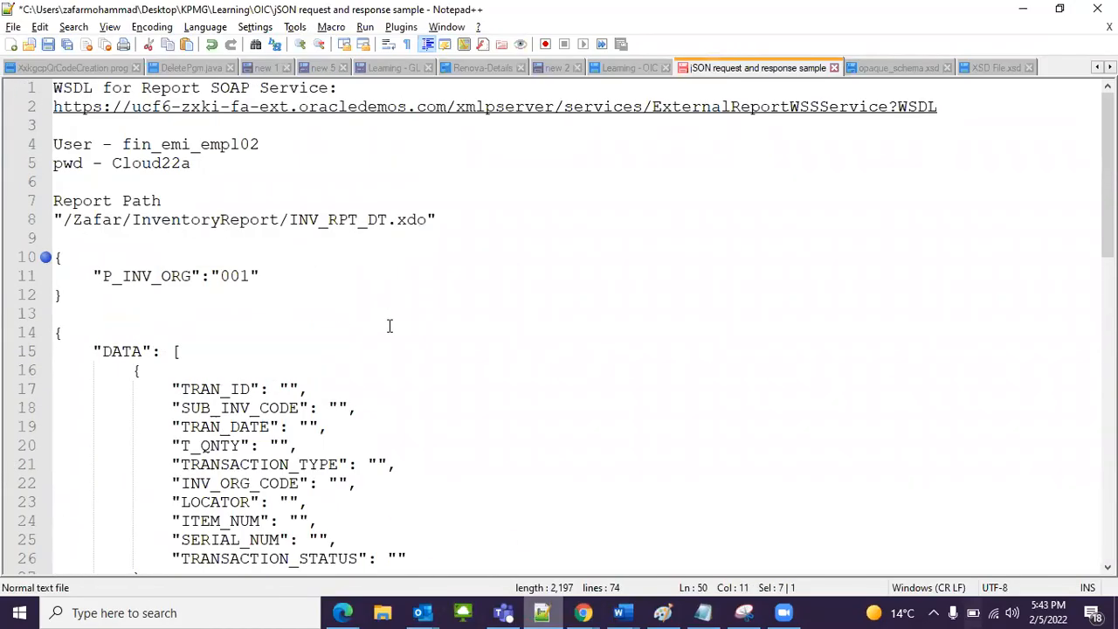
pyautogui.scroll(-15, 386, 326)
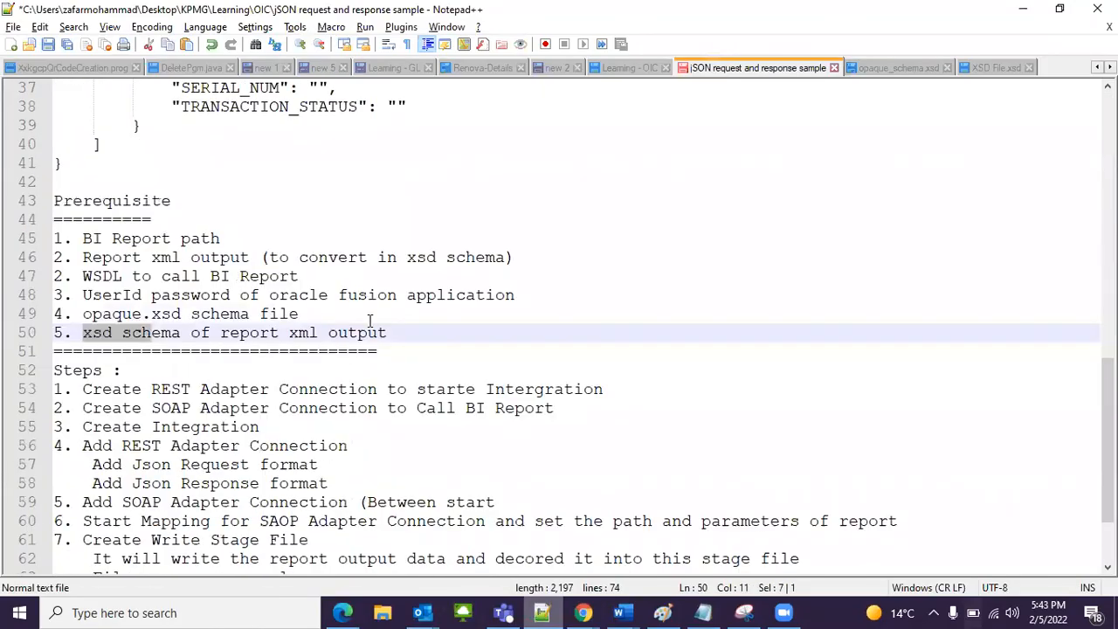
pyautogui.scroll(3, 385, 325)
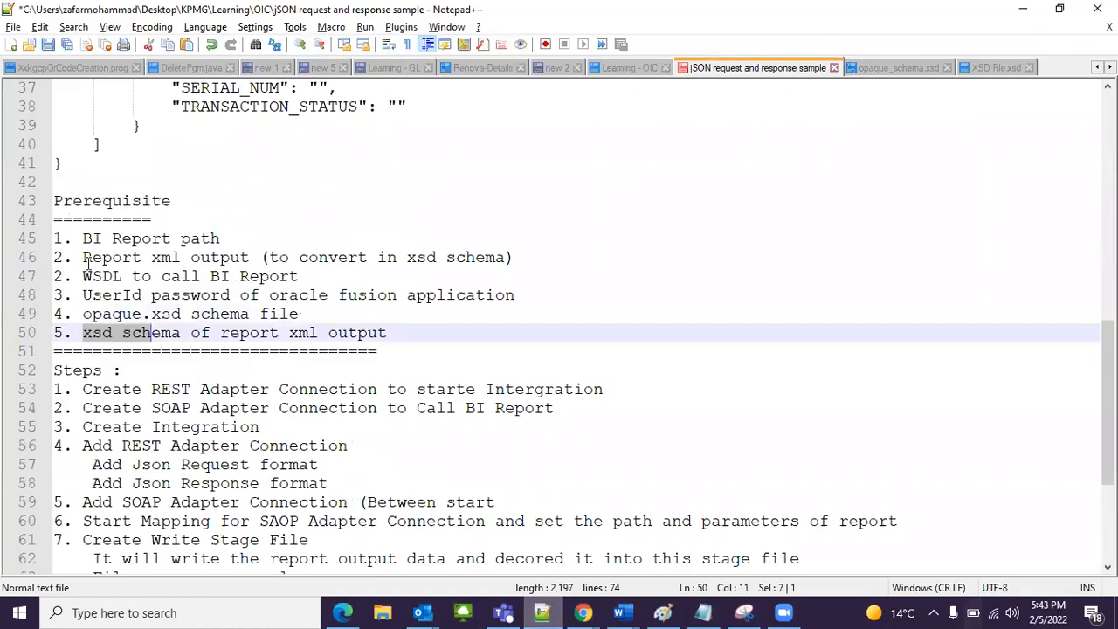
pyautogui.moveTo(83, 257); pyautogui.dragTo(228, 274)
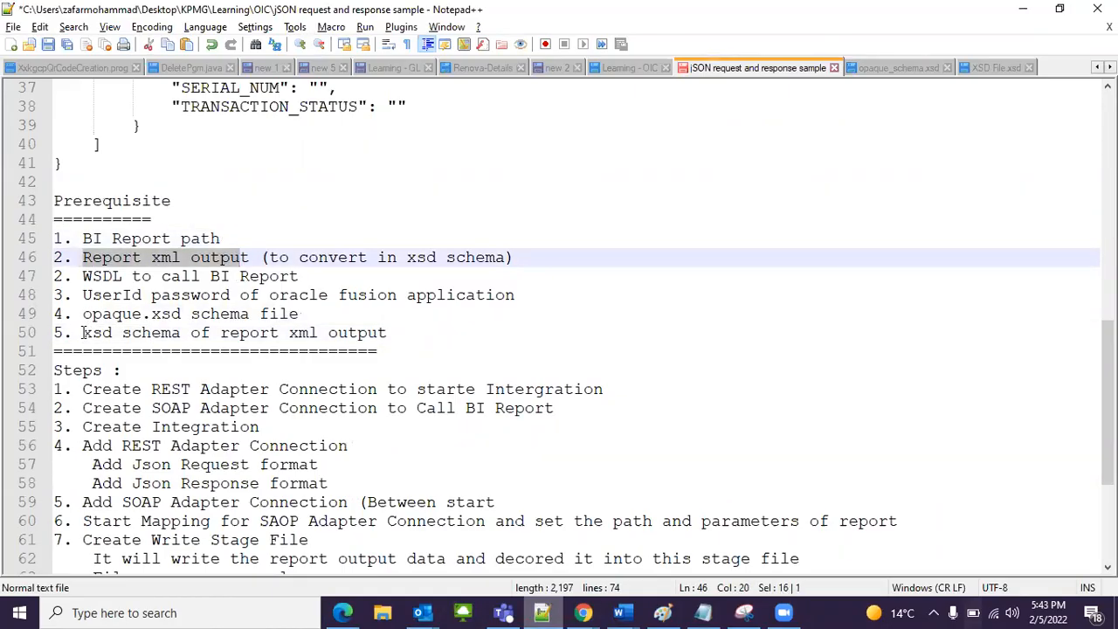
pyautogui.moveTo(83, 333); pyautogui.dragTo(191, 333)
# Step: Switch to Chrome and open FreeFormatter's XSD Generator, ready for an XML document in the copy-paste input
pyautogui.click(584, 613)
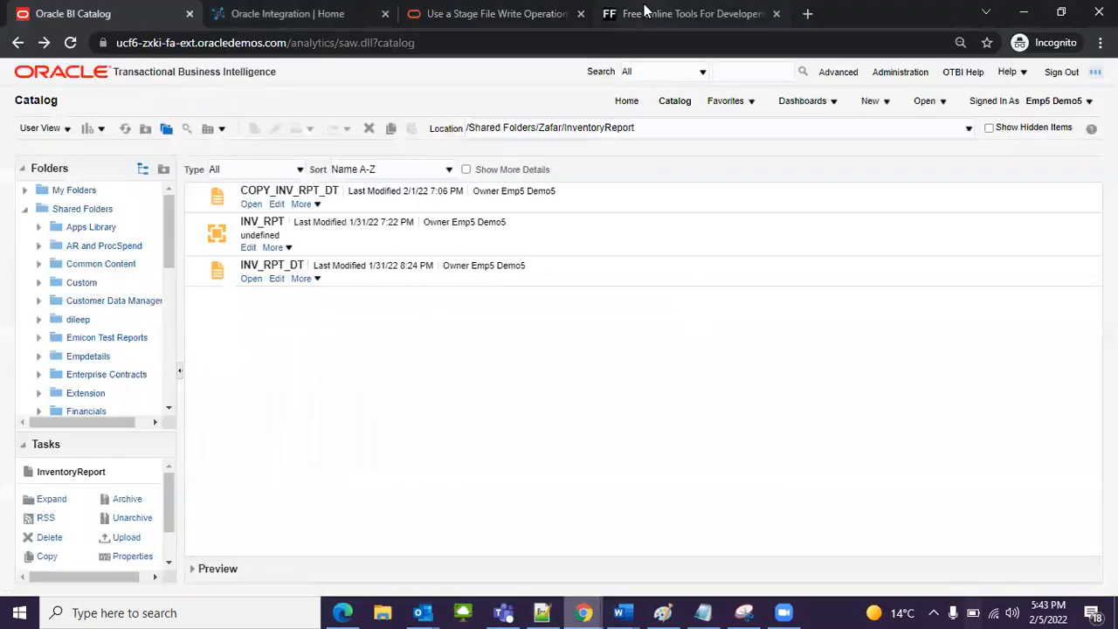
pyautogui.click(655, 14)
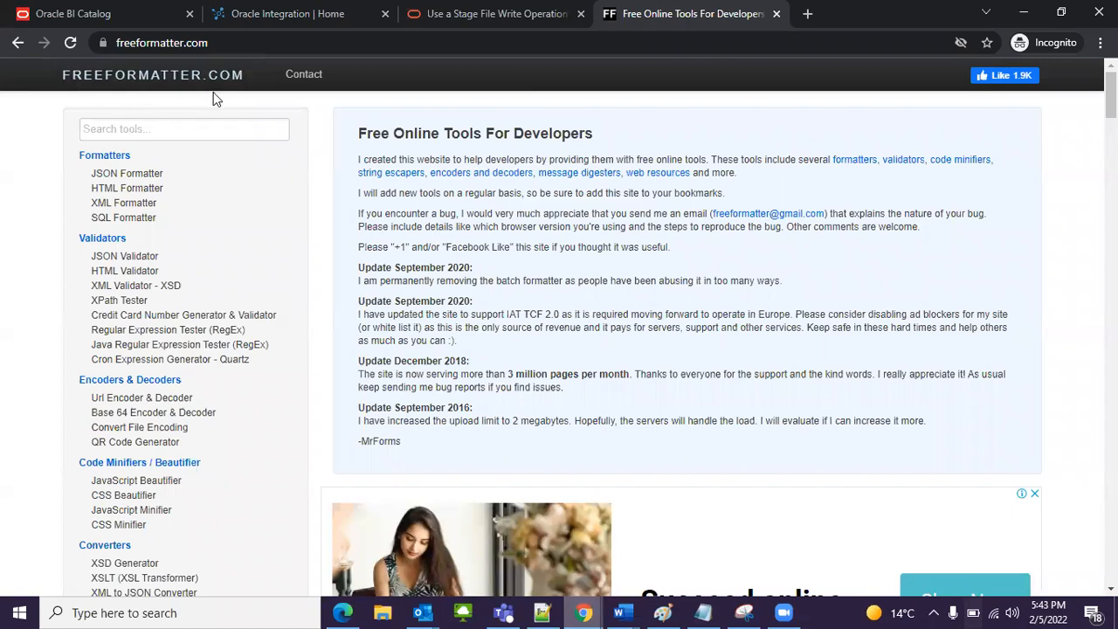
pyautogui.scroll(-1, 263, 244)
pyautogui.scroll(-5, 291, 279)
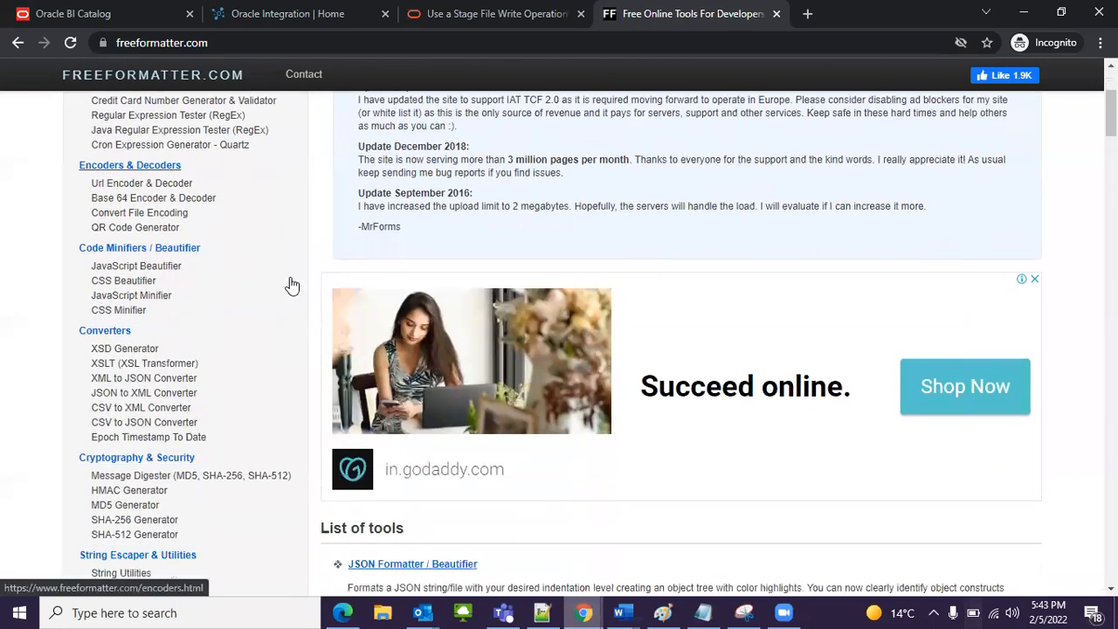
pyautogui.scroll(-4, 209, 315)
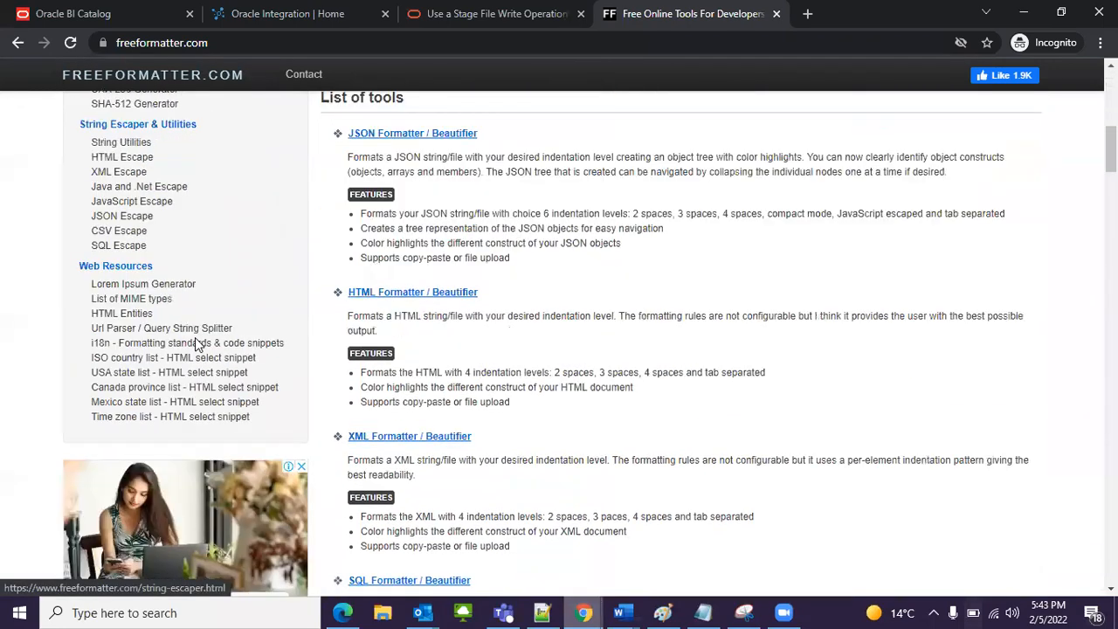
pyautogui.scroll(6, 157, 262)
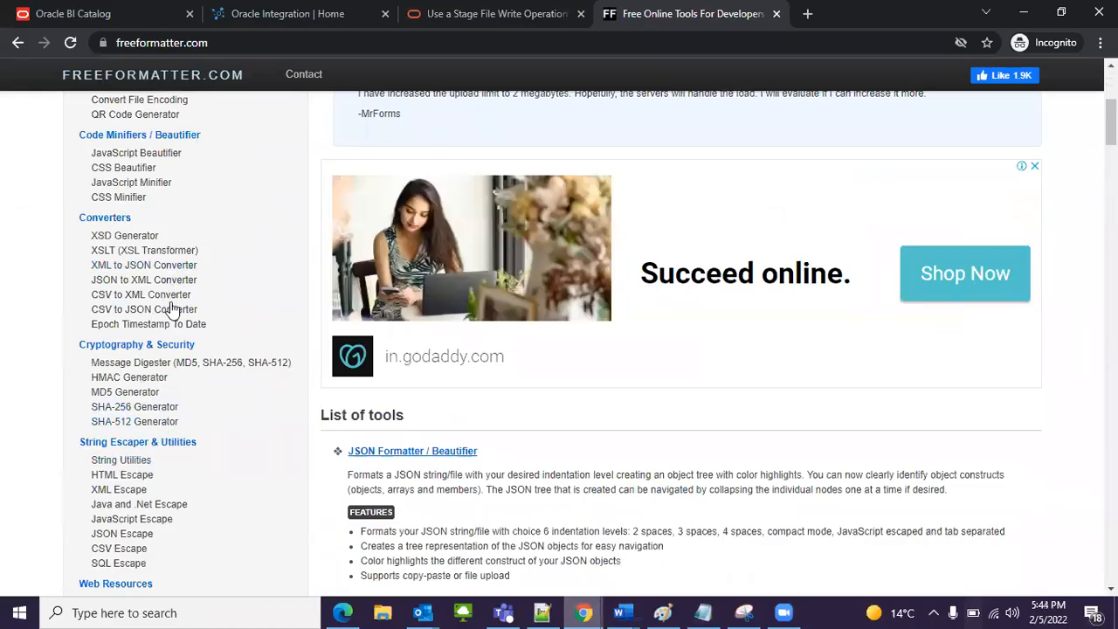
pyautogui.click(108, 240)
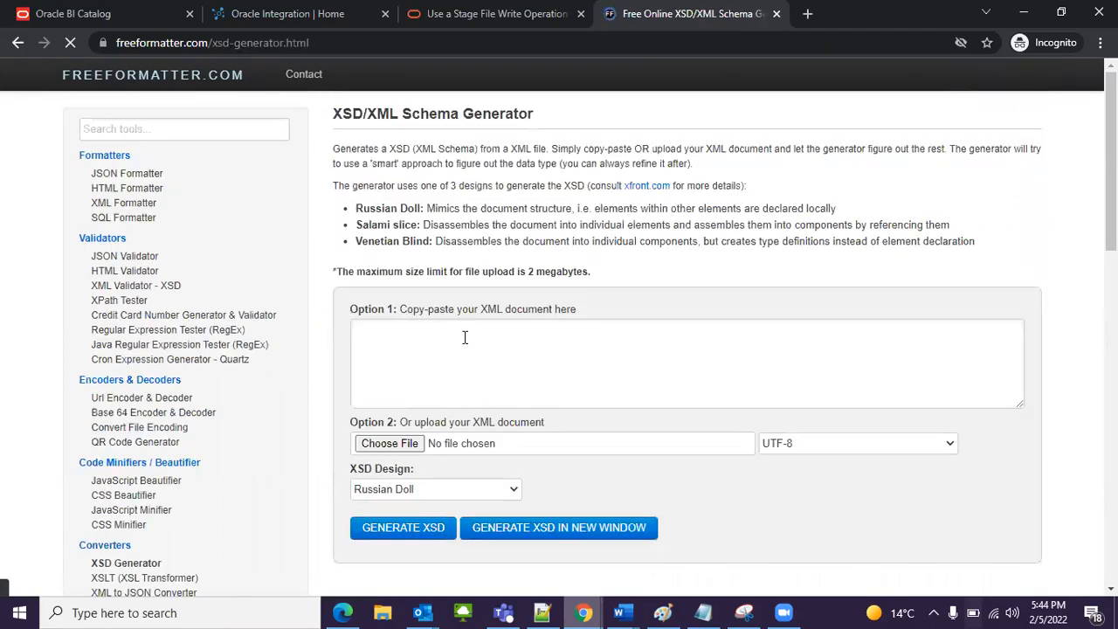
pyautogui.click(429, 385)
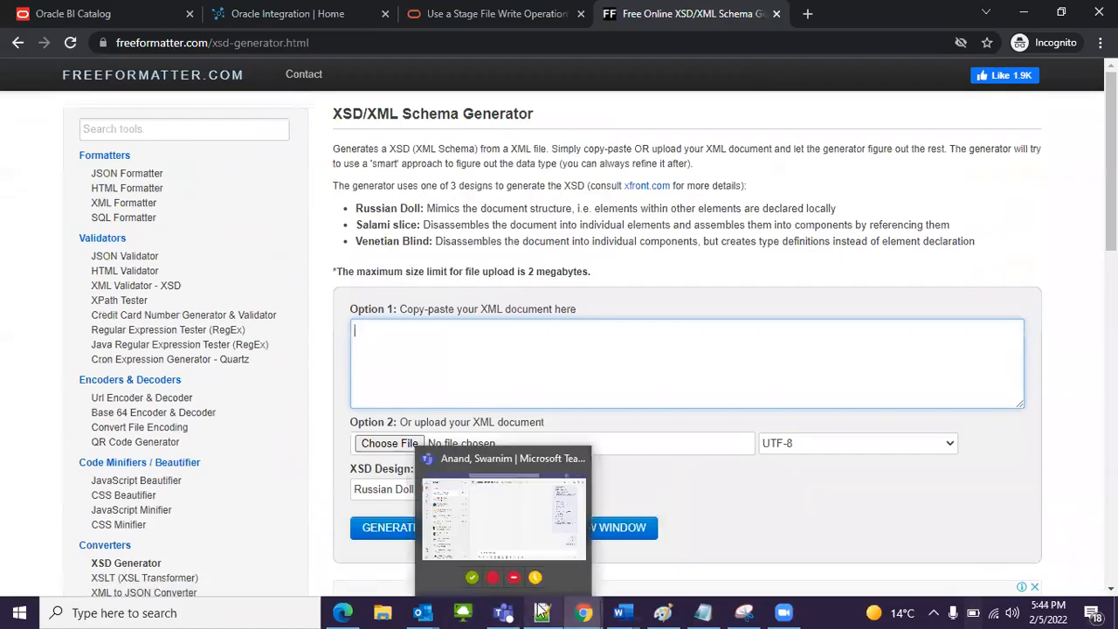
# Step: Switch to Notepad++ and examine the report output schema in XSD File.xsd from its first to its last line
pyautogui.click(540, 612)
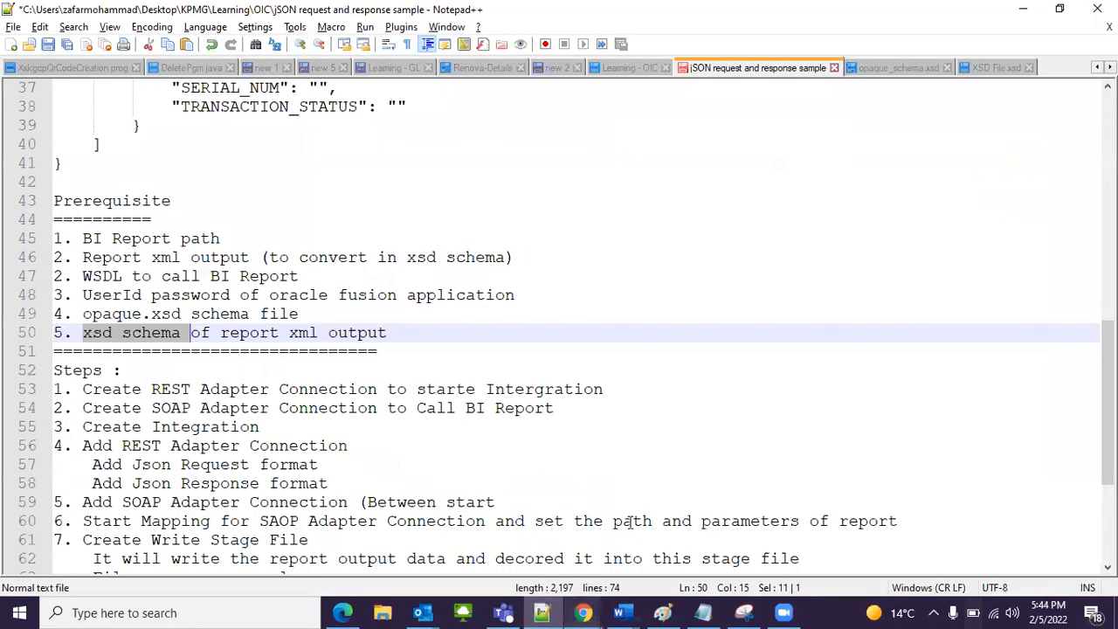
pyautogui.click(965, 70)
pyautogui.scroll(-1, 393, 255)
pyautogui.scroll(1, 411, 341)
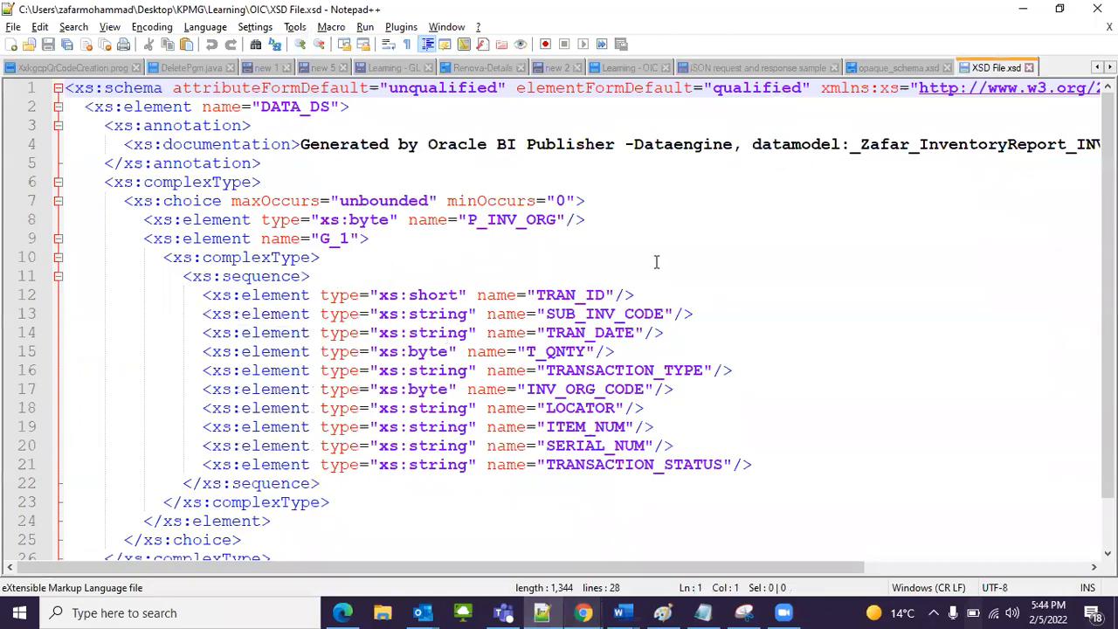
pyautogui.scroll(-1, 657, 262)
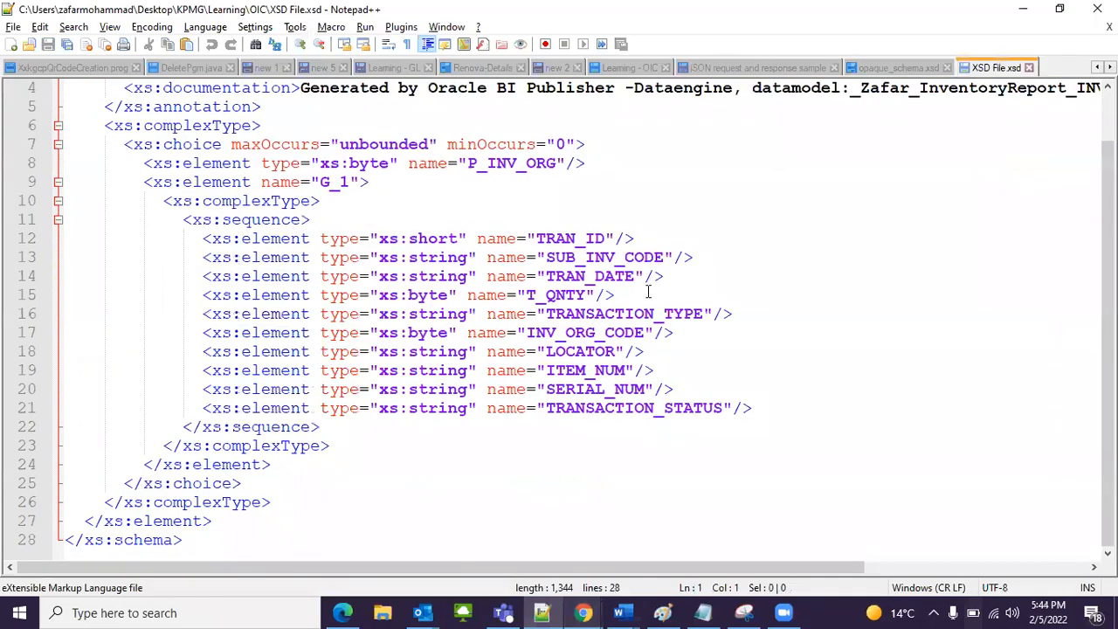
pyautogui.scroll(1, 648, 289)
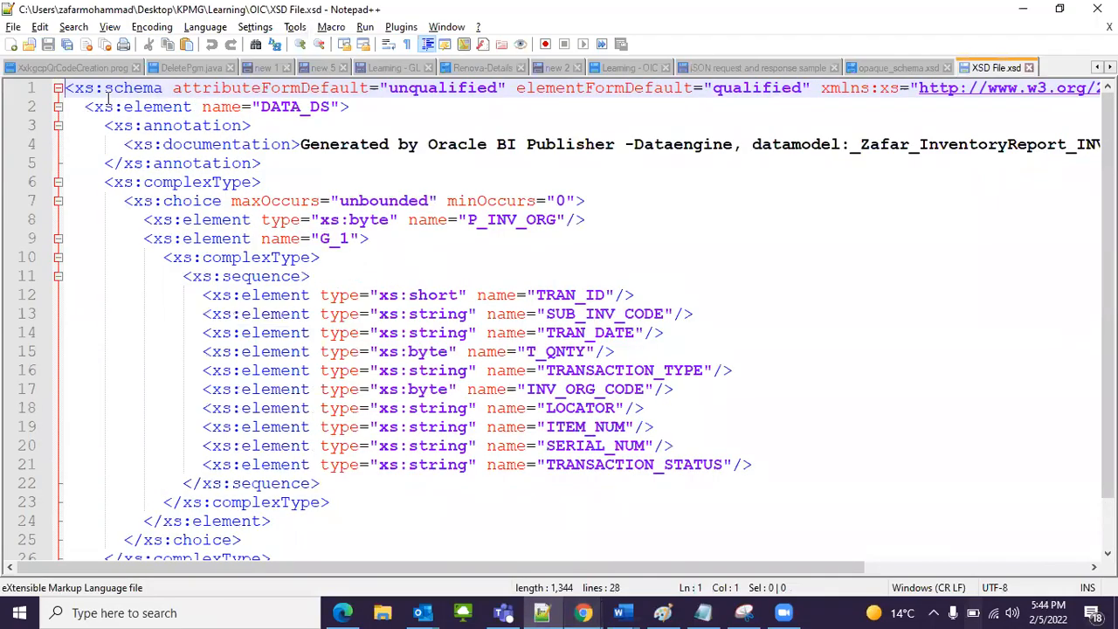
pyautogui.moveTo(65, 91); pyautogui.dragTo(154, 210)
pyautogui.scroll(-1, 308, 550)
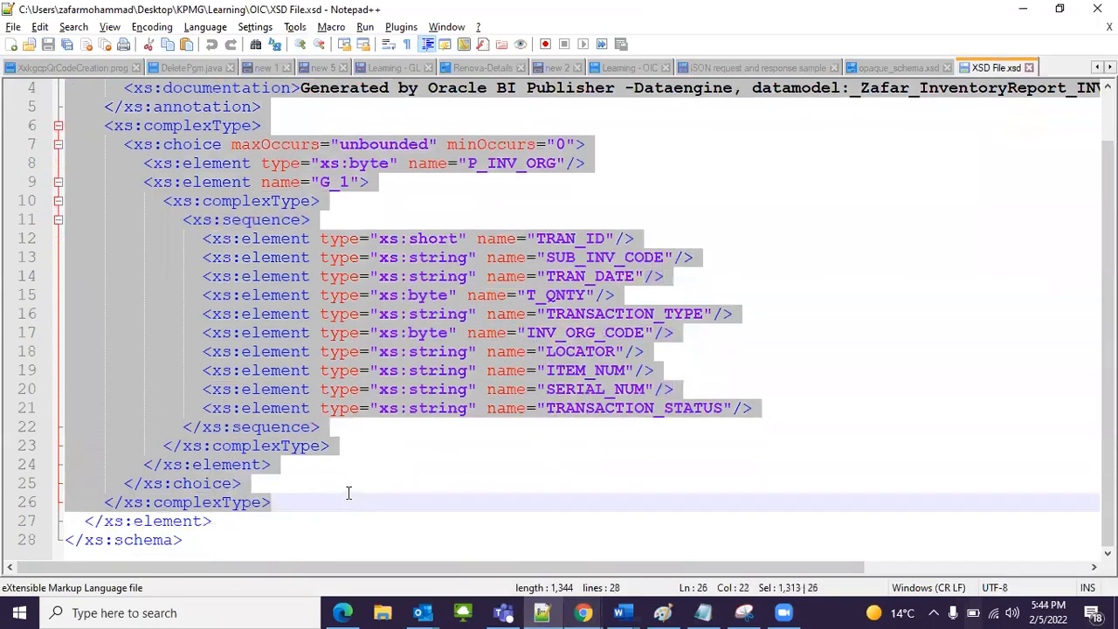
pyautogui.click(274, 524)
pyautogui.scroll(1, 879, 220)
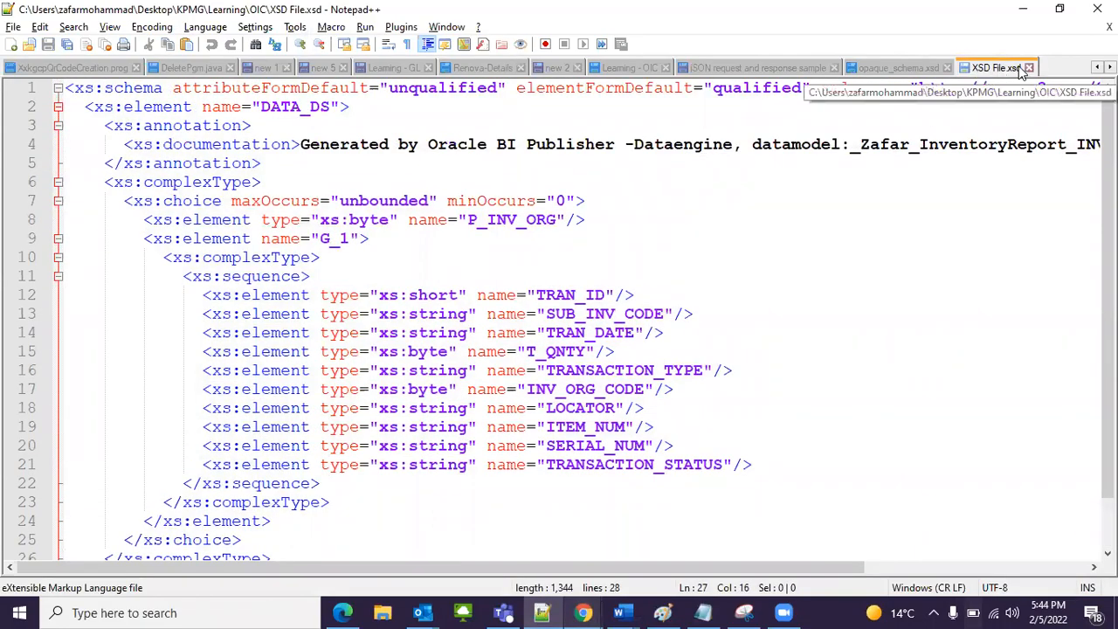
pyautogui.click(865, 330)
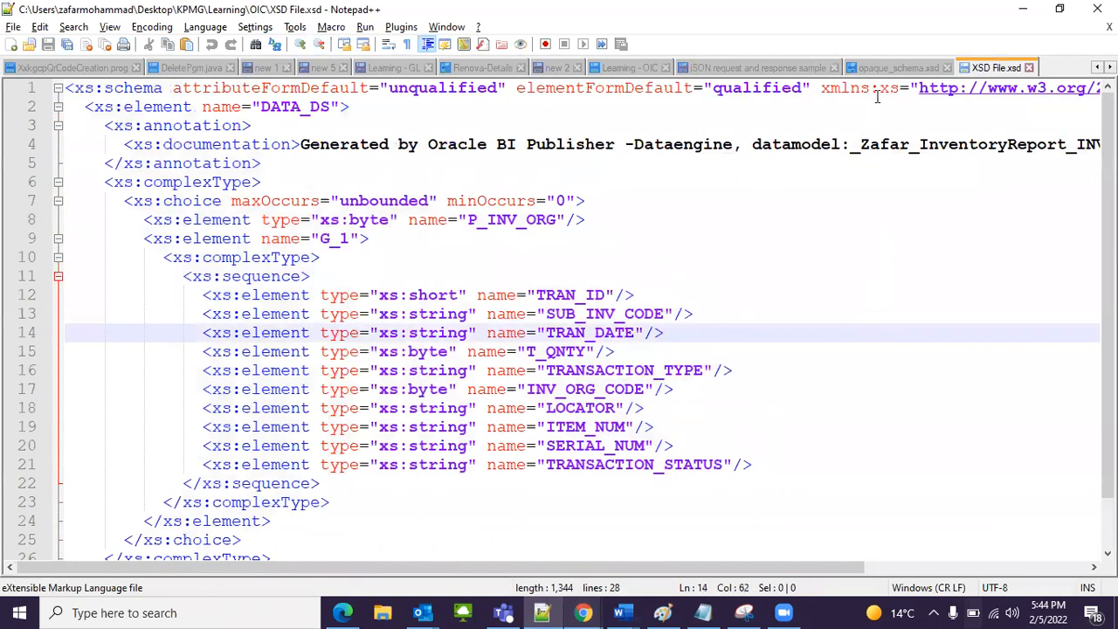
# Step: Examine the contents of opaque_schema.xsd, including the opaqueElement definition and its base64Binary type
pyautogui.click(880, 70)
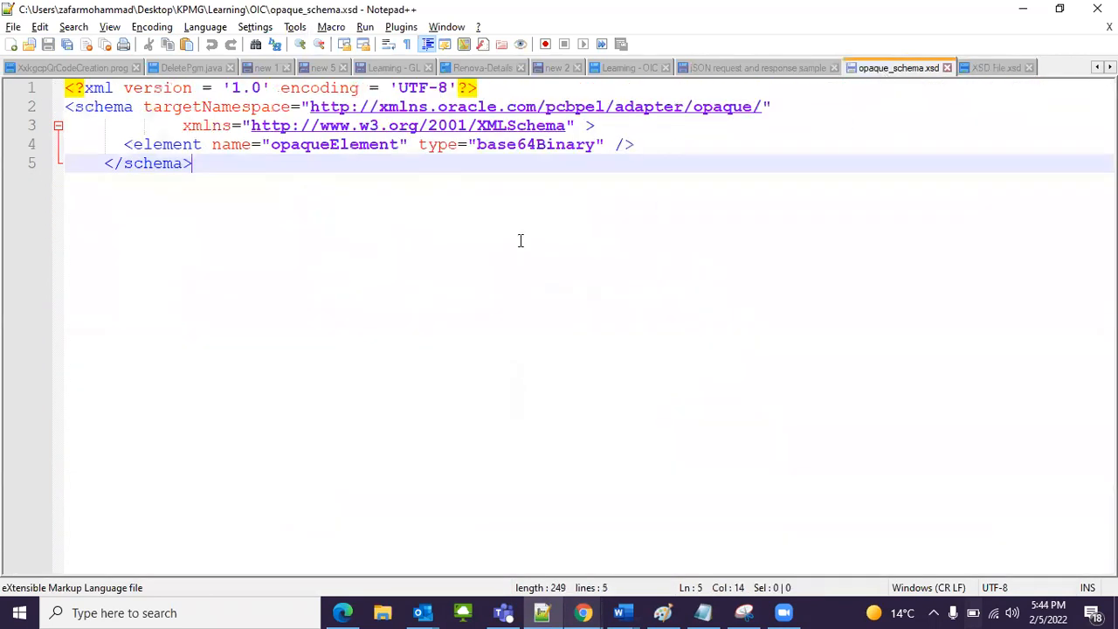
pyautogui.moveTo(239, 169); pyautogui.dragTo(52, 74)
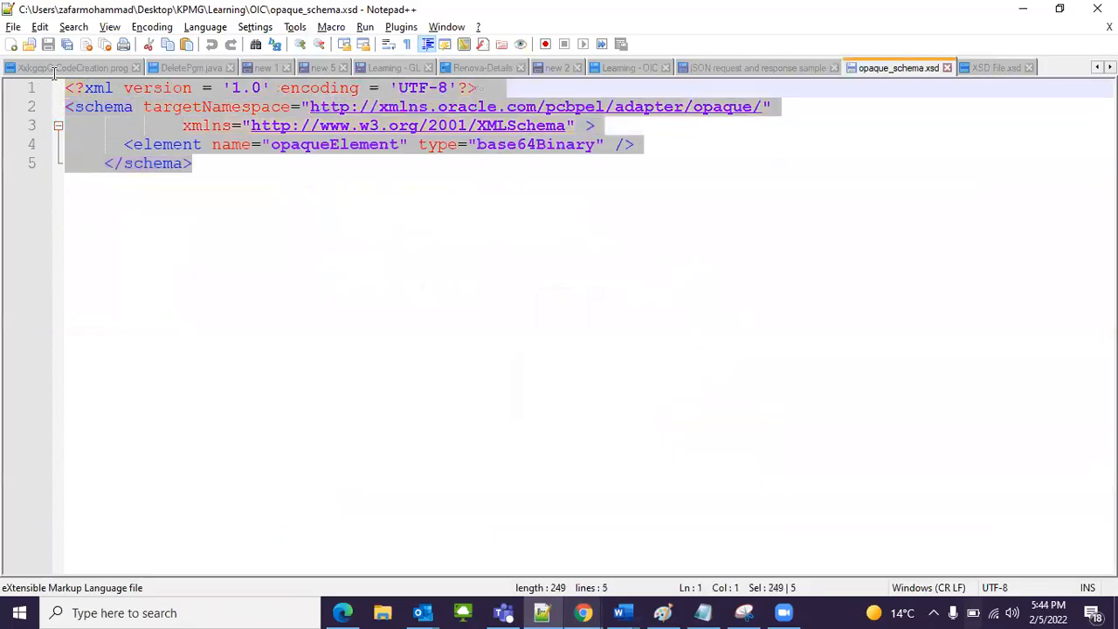
pyautogui.click(473, 252)
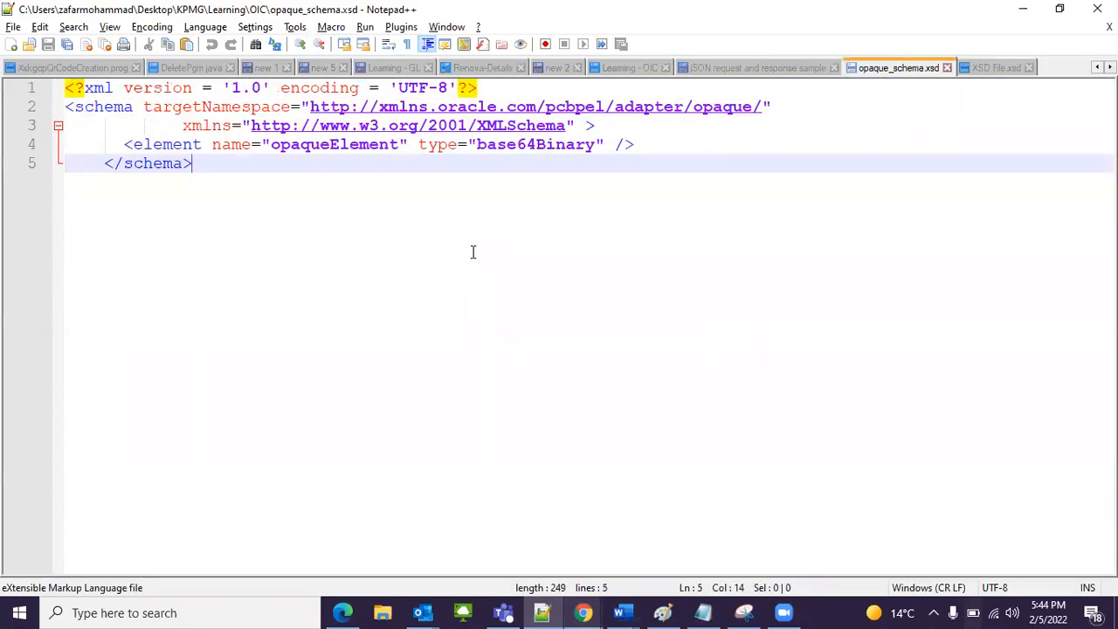
pyautogui.doubleClick(593, 145)
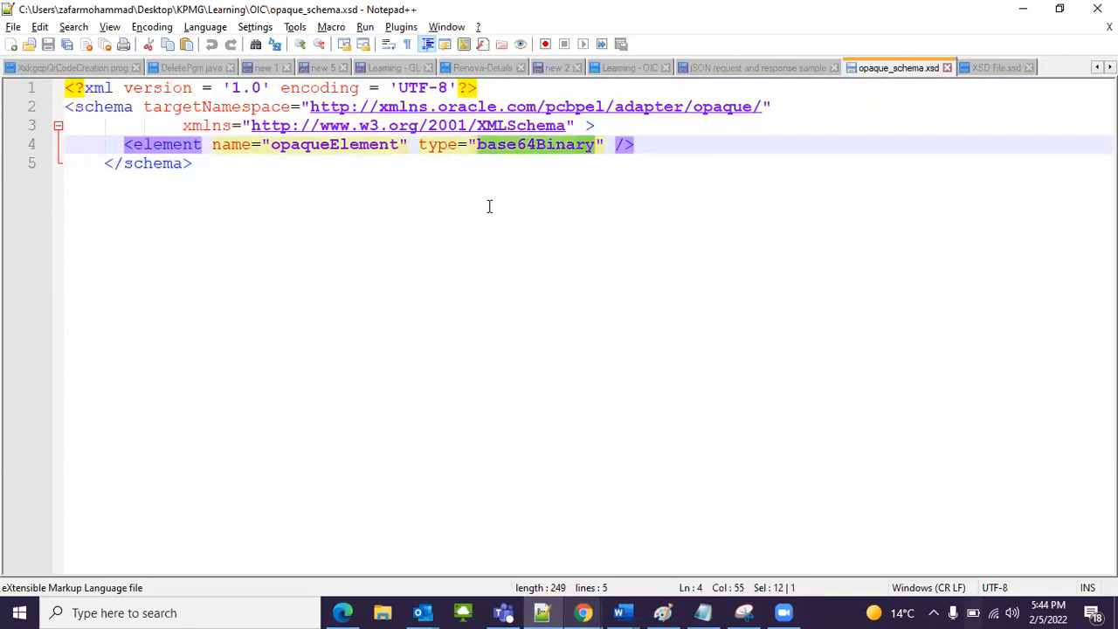
pyautogui.click(305, 178)
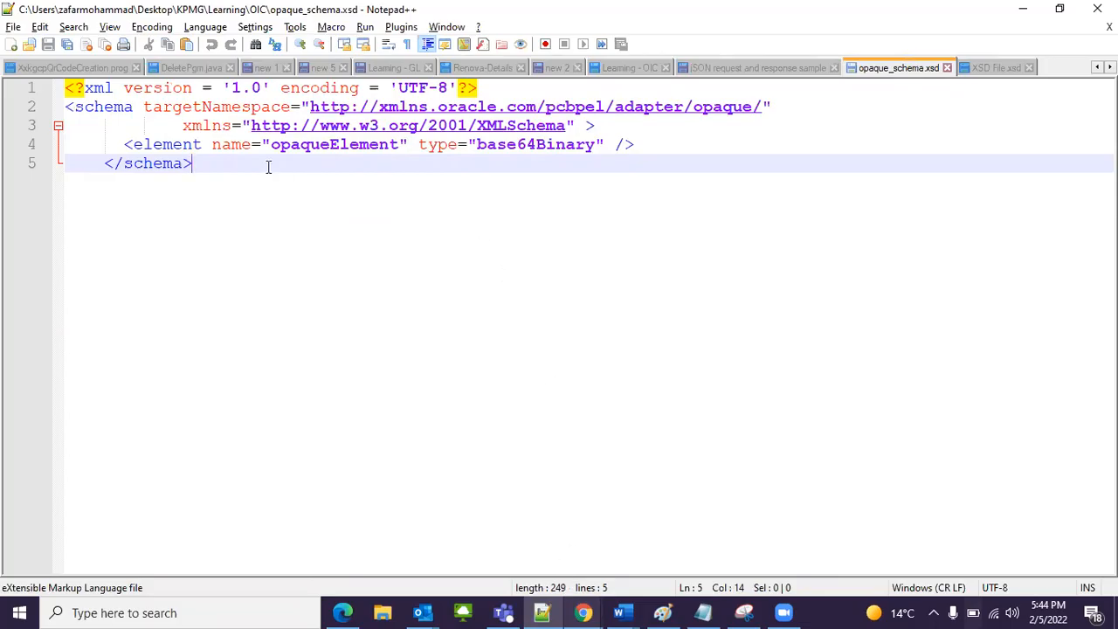
pyautogui.moveTo(213, 172); pyautogui.dragTo(21, 96)
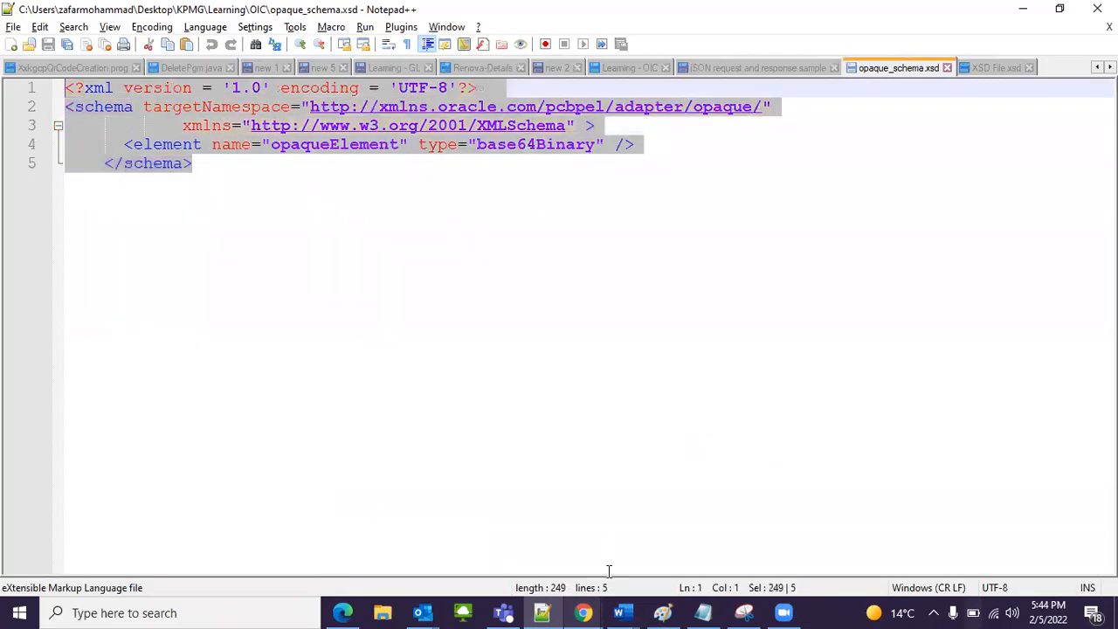
# Step: Switch to Chrome and copy the opaque_schema.xsd sample code from Oracle's stage file write operation documentation
pyautogui.click(580, 613)
pyautogui.click(660, 489)
pyautogui.click(467, 10)
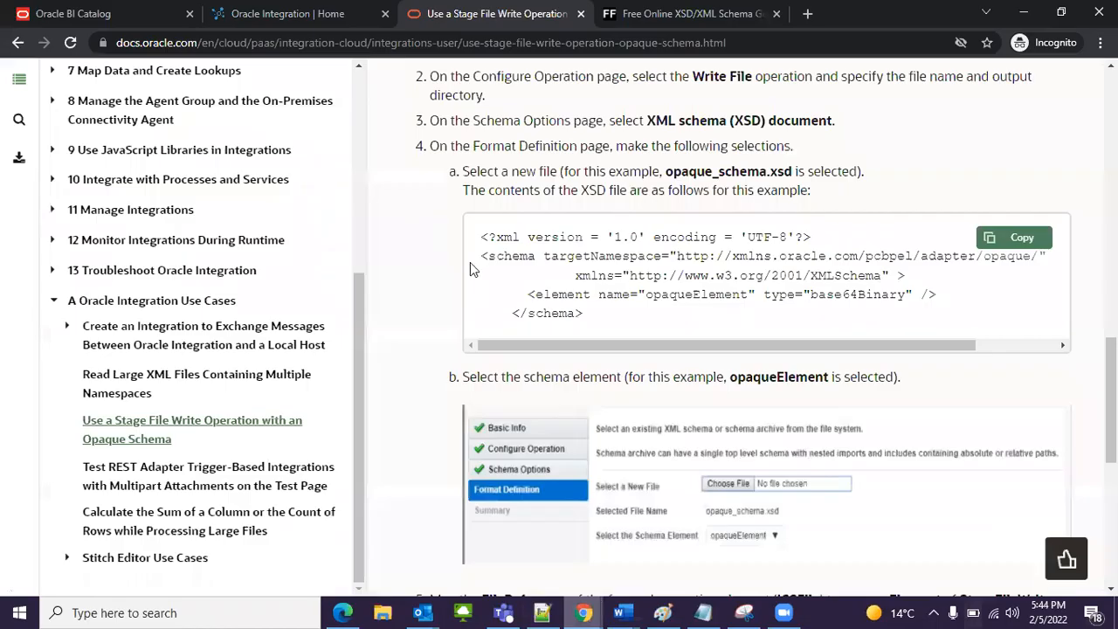
pyautogui.scroll(2, 643, 358)
pyautogui.scroll(1, 572, 304)
pyautogui.scroll(-2, 573, 304)
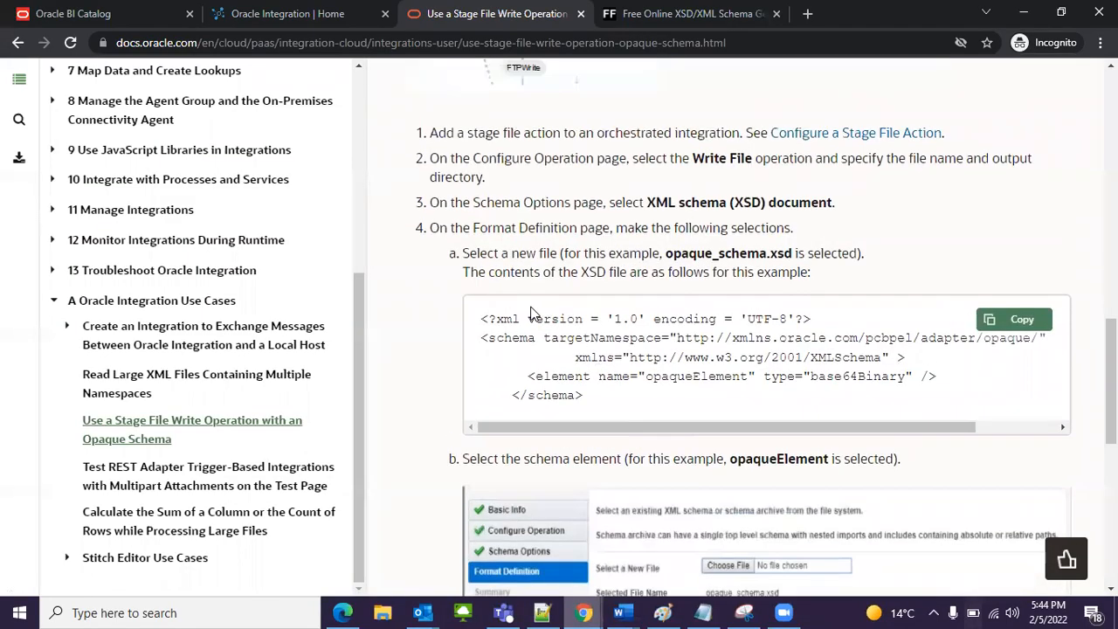
pyautogui.moveTo(483, 320); pyautogui.dragTo(569, 402)
pyautogui.click(592, 402)
pyautogui.click(1016, 331)
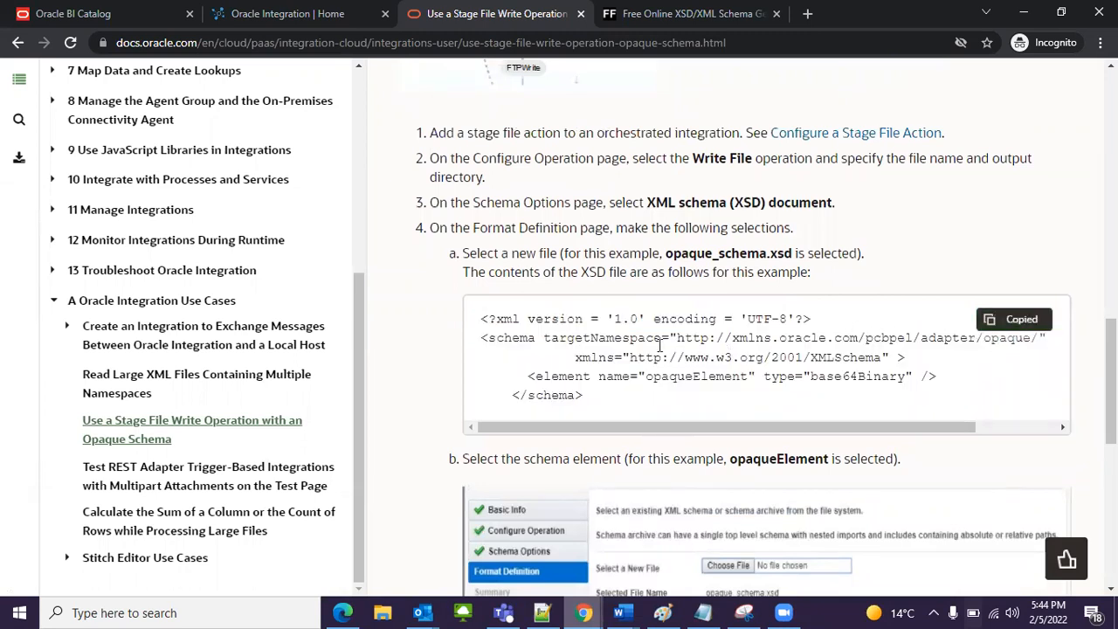
pyautogui.moveTo(481, 320); pyautogui.dragTo(579, 395)
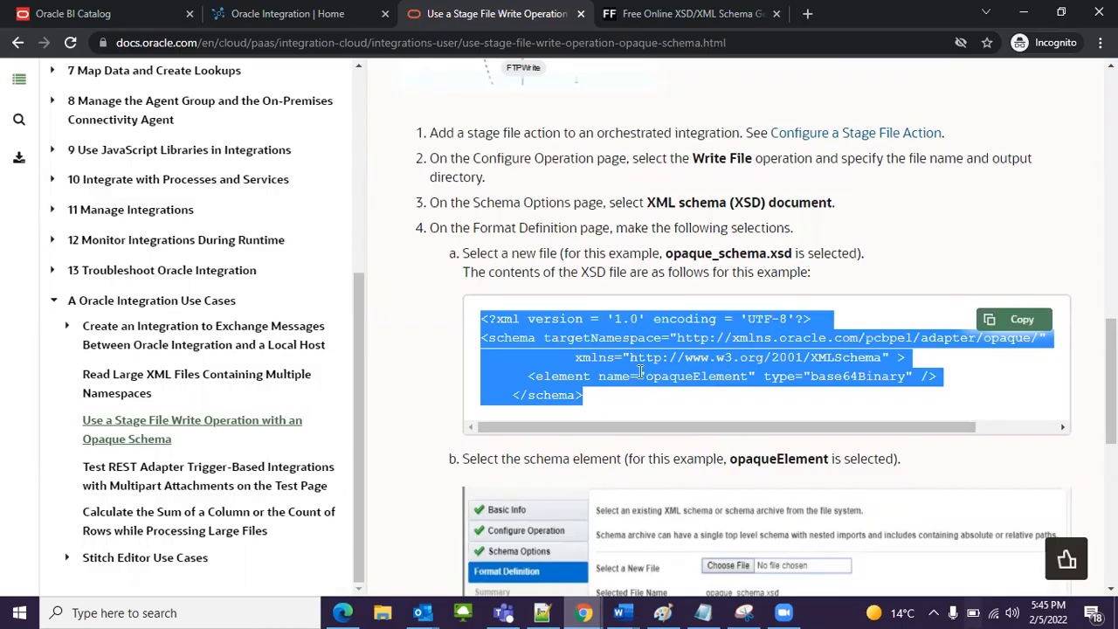
# Step: Switch to the Oracle Integration home page and open the list of integration connections
pyautogui.click(330, 13)
pyautogui.scroll(-10, 433, 289)
pyautogui.scroll(8, 444, 324)
pyautogui.scroll(2, 555, 343)
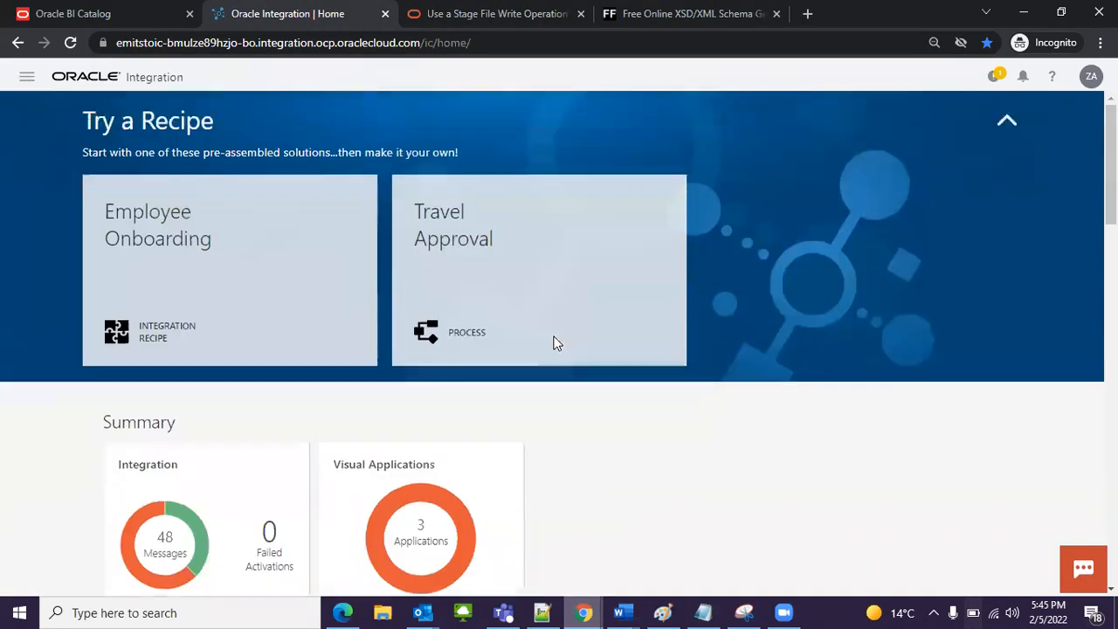
pyautogui.moveTo(554, 342)
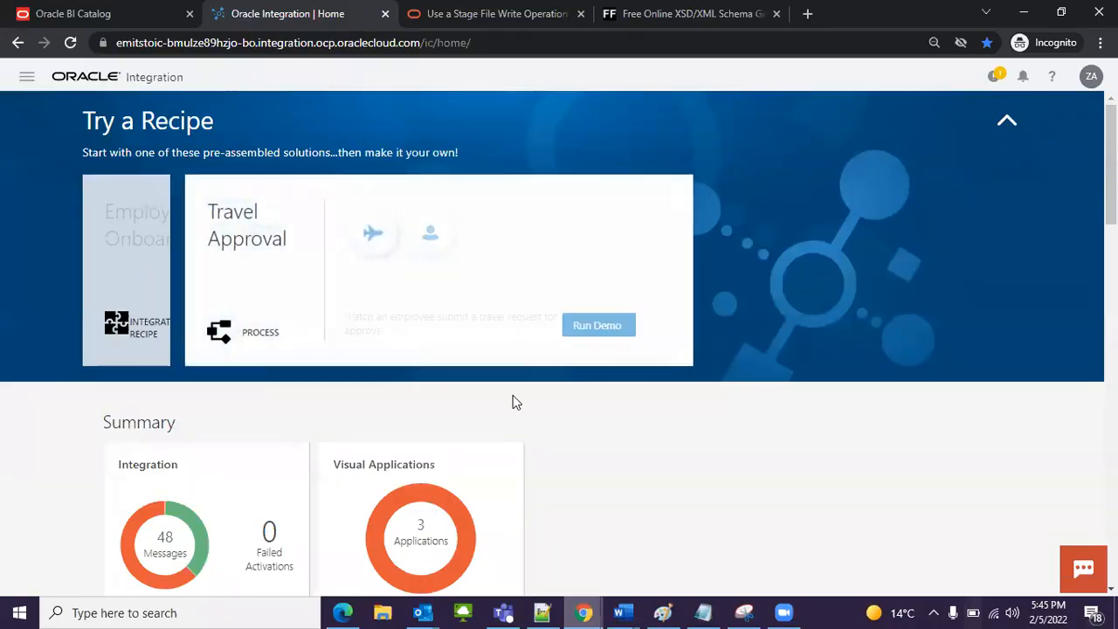
pyautogui.scroll(-4, 512, 398)
pyautogui.scroll(3, 505, 398)
pyautogui.scroll(1, 505, 398)
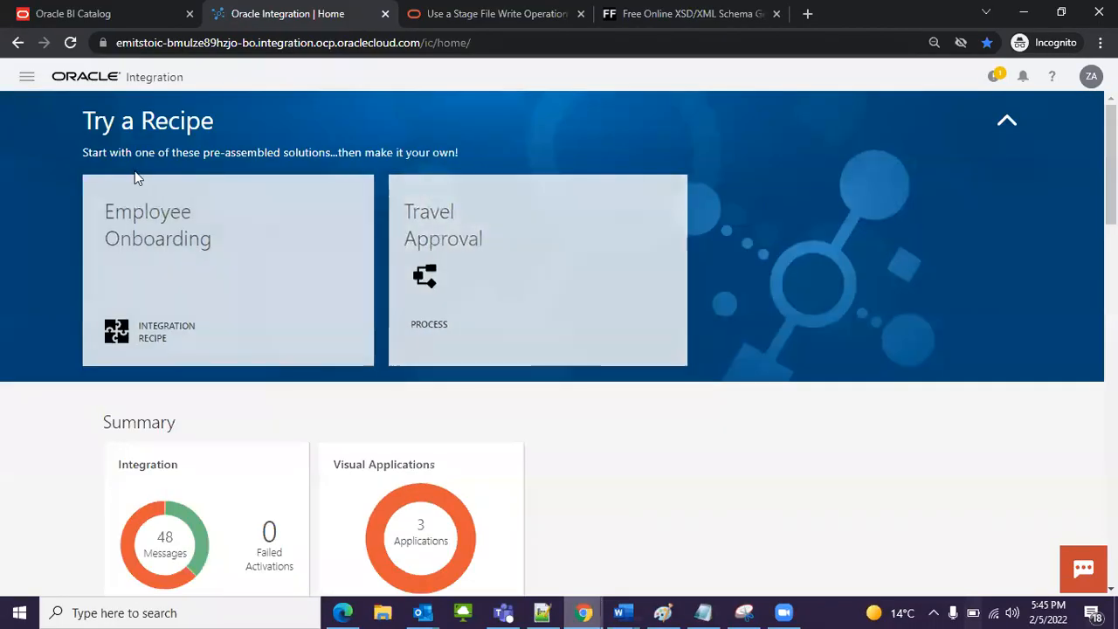
pyautogui.click(27, 77)
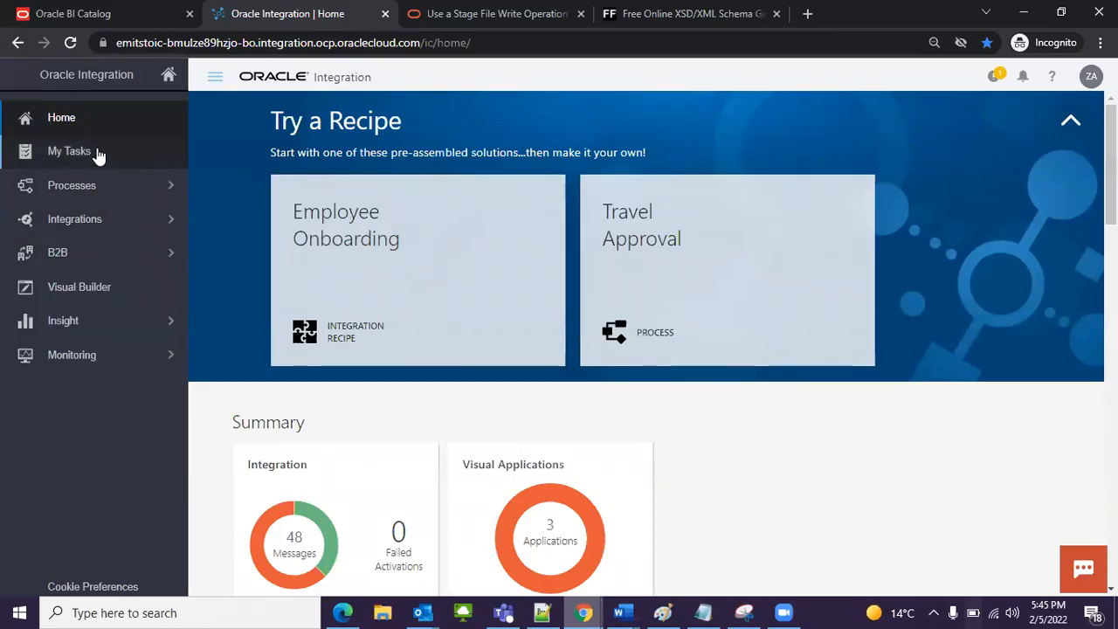
pyautogui.click(99, 224)
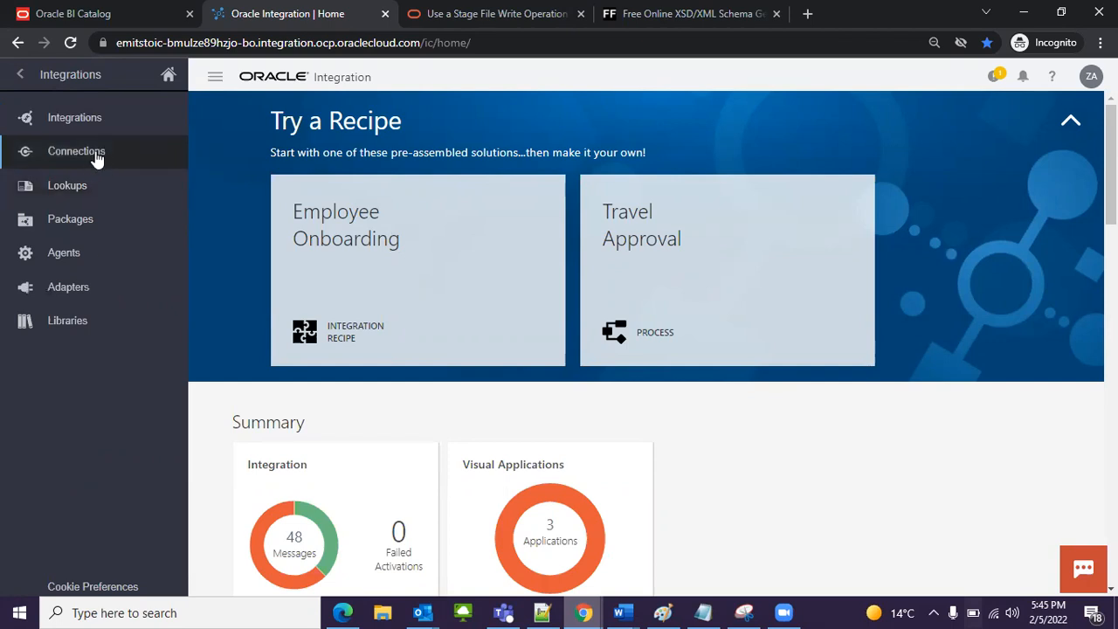
pyautogui.click(96, 155)
pyautogui.moveTo(417, 253)
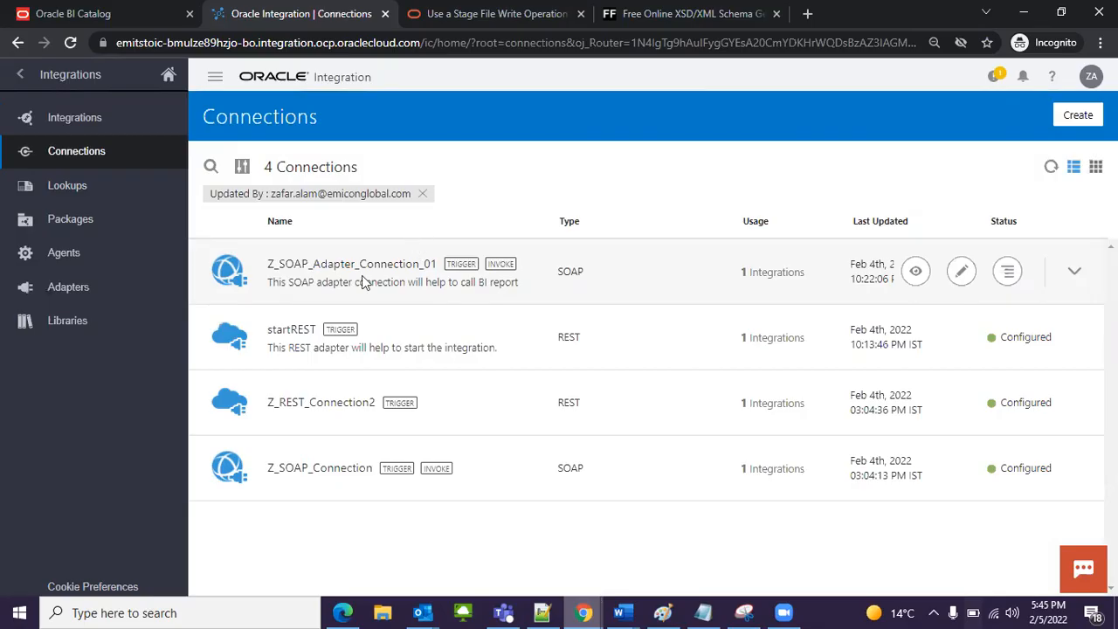
# Step: Start a new connection and choose REST as its adapter
pyautogui.click(1070, 117)
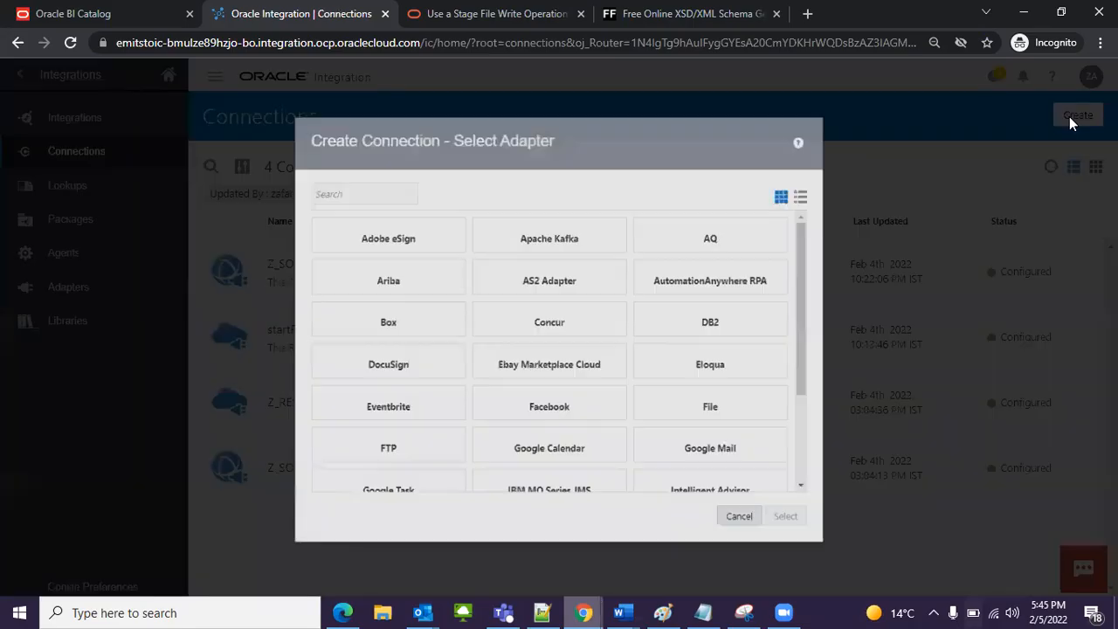
pyautogui.click(362, 174)
pyautogui.write('REA')
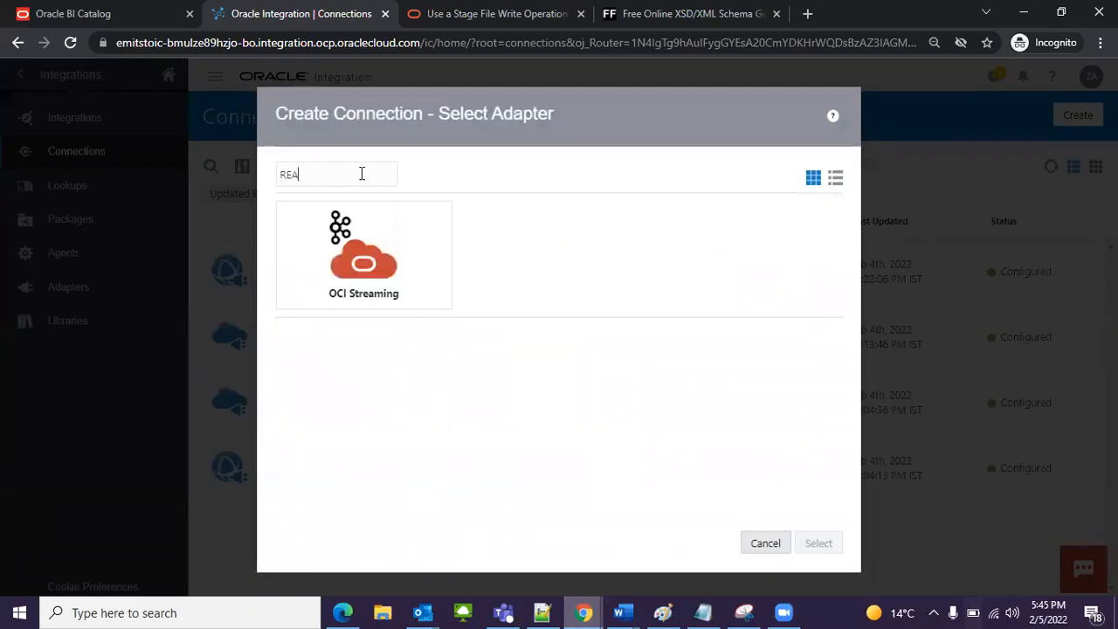
pyautogui.write('S')
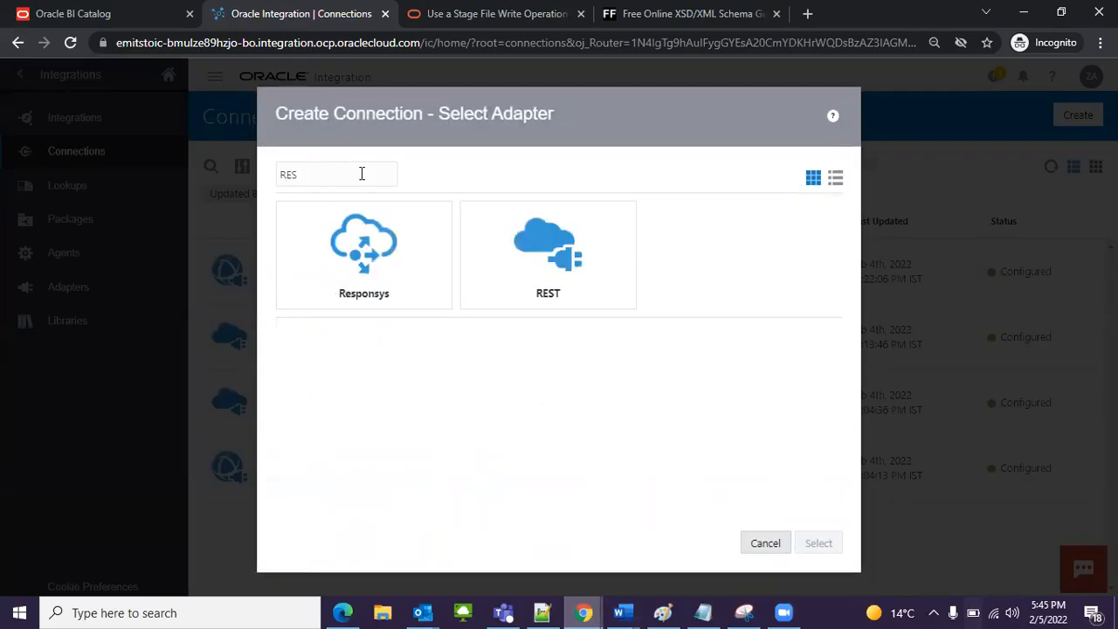
pyautogui.click(516, 229)
pyautogui.click(819, 545)
# Step: Name the new REST connection Z REST Connection 02
pyautogui.click(461, 300)
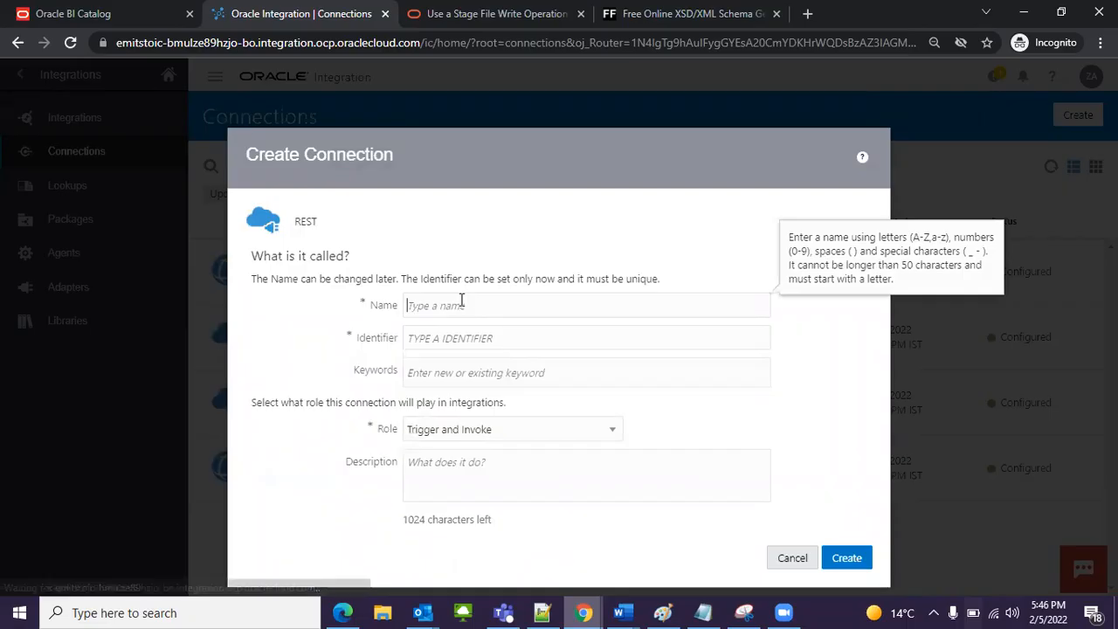
pyautogui.write('s')
pyautogui.press('BackSpace')
pyautogui.write('Z')
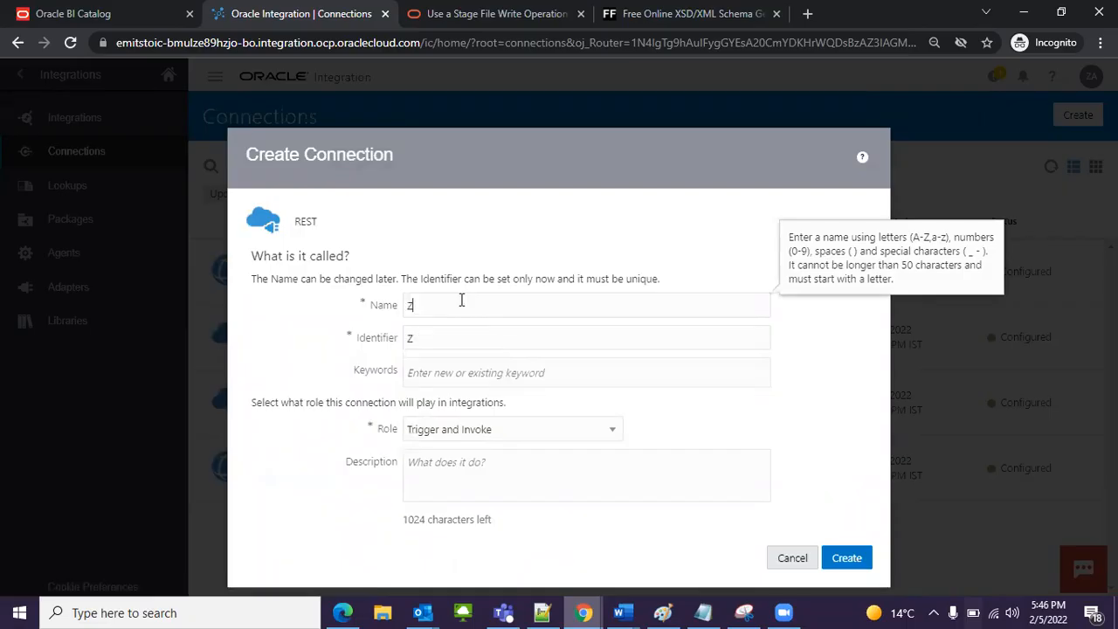
pyautogui.write(' REST C')
pyautogui.press('BackSpace')
pyautogui.press('BackSpace')
pyautogui.write('Connec')
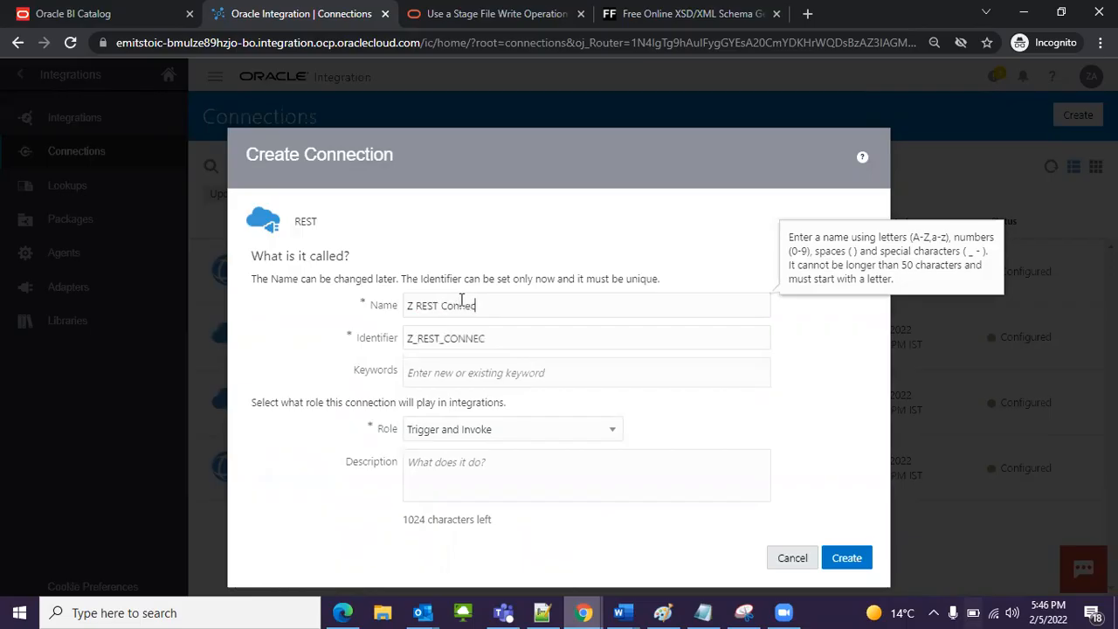
pyautogui.write('tion 02')
# Step: Set the REST connection's role to Trigger and create the connection without a description
pyautogui.click(572, 429)
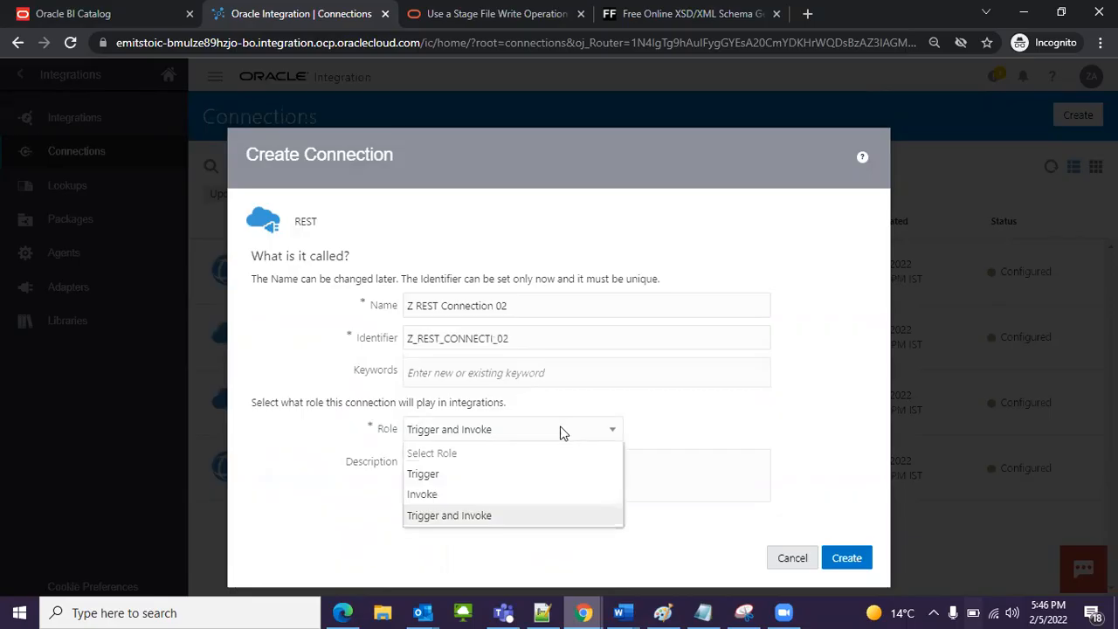
pyautogui.click(389, 434)
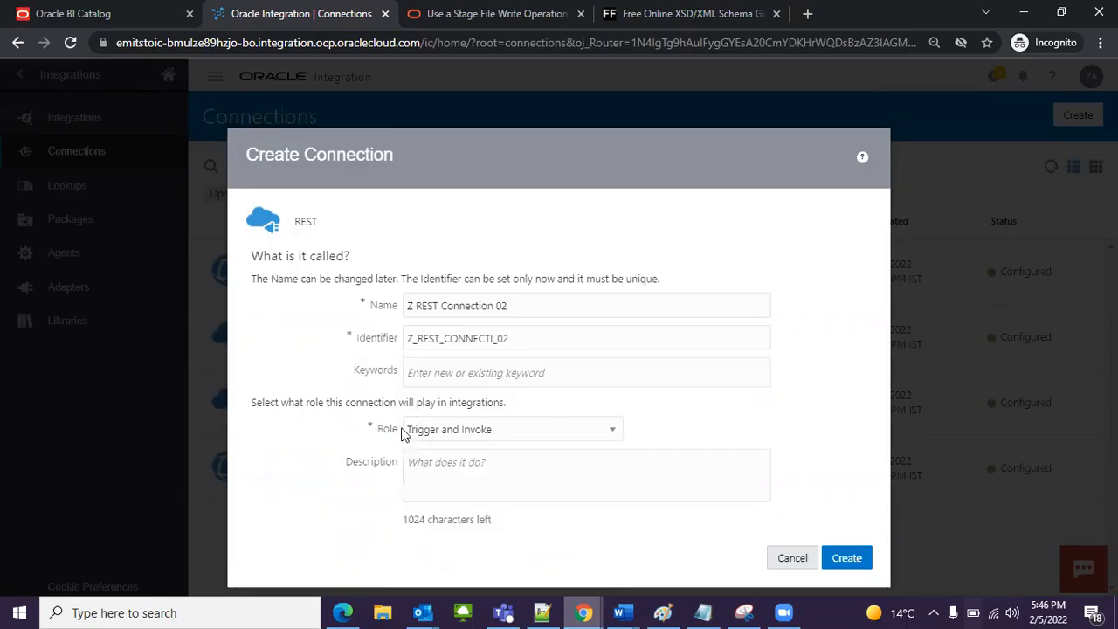
pyautogui.click(427, 436)
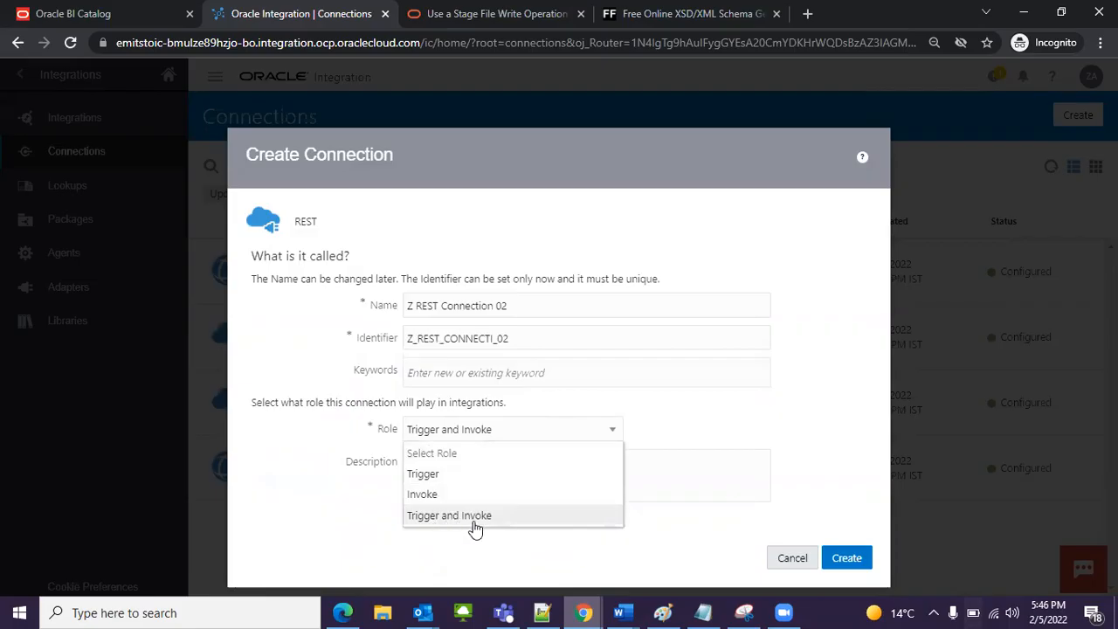
pyautogui.click(454, 475)
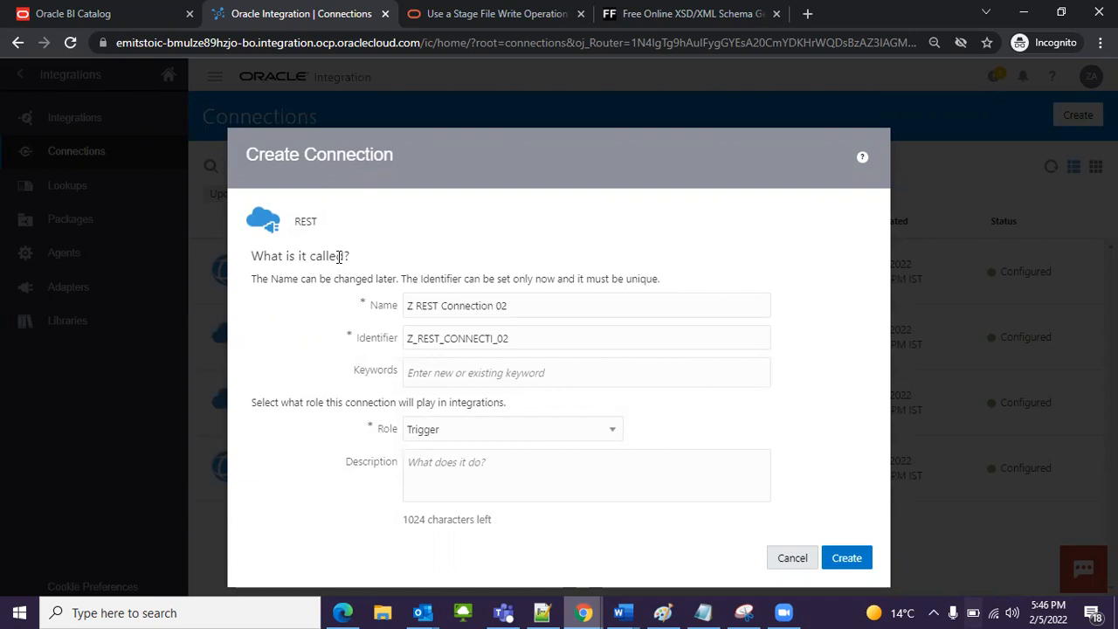
pyautogui.click(447, 427)
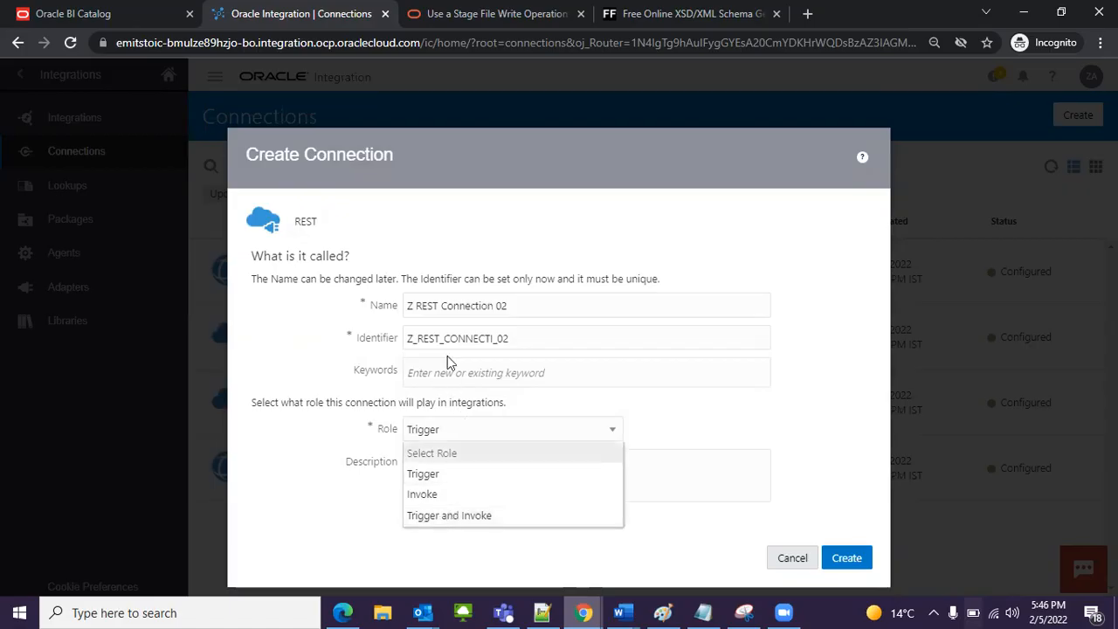
pyautogui.click(426, 477)
pyautogui.click(572, 476)
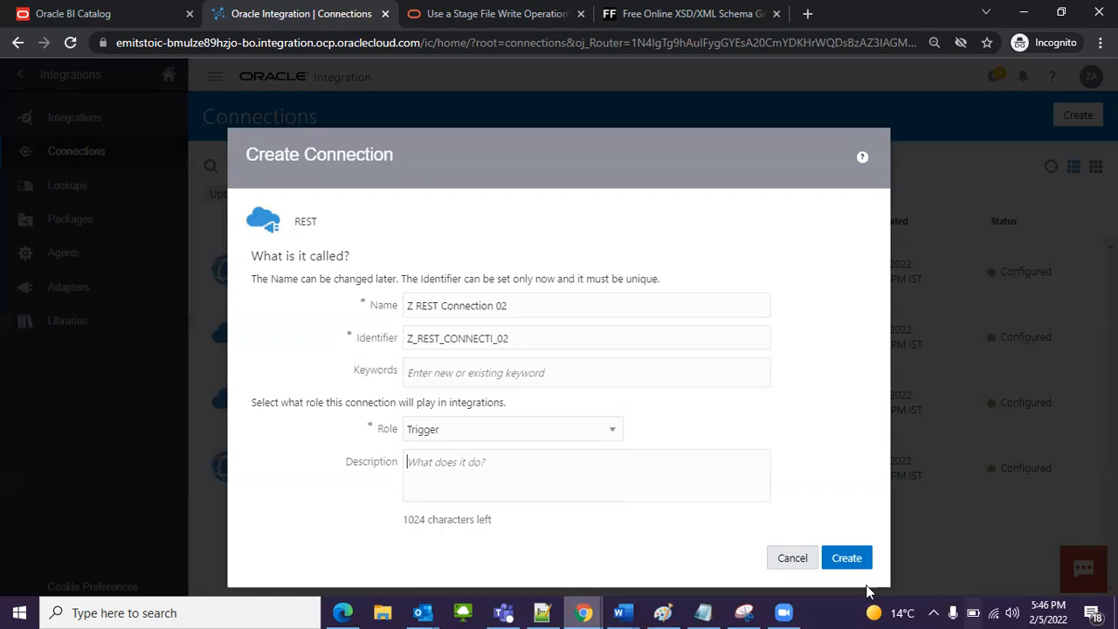
pyautogui.click(855, 561)
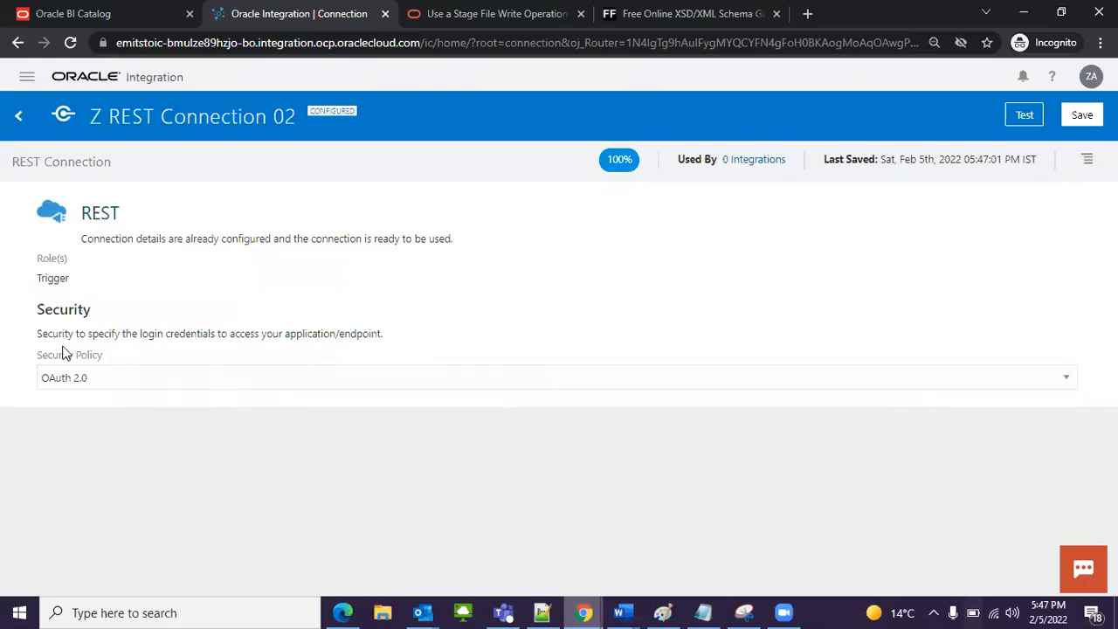
# Step: Set the security policy of Z REST Connection 02 to Basic Authentication
pyautogui.moveTo(39, 330); pyautogui.dragTo(163, 320)
pyautogui.click(168, 386)
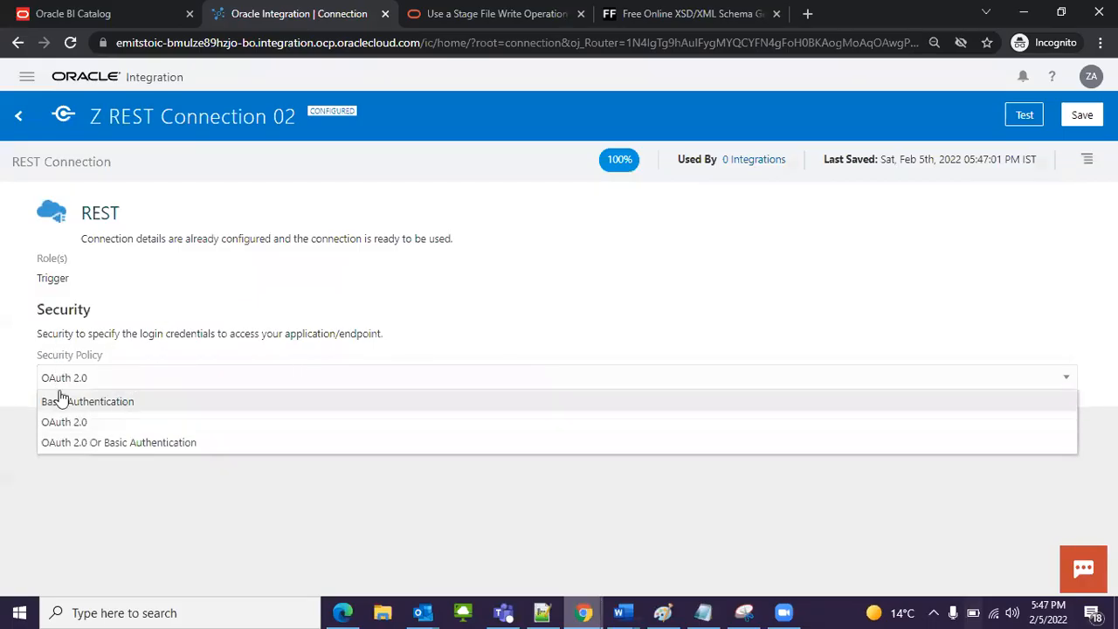
pyautogui.click(123, 401)
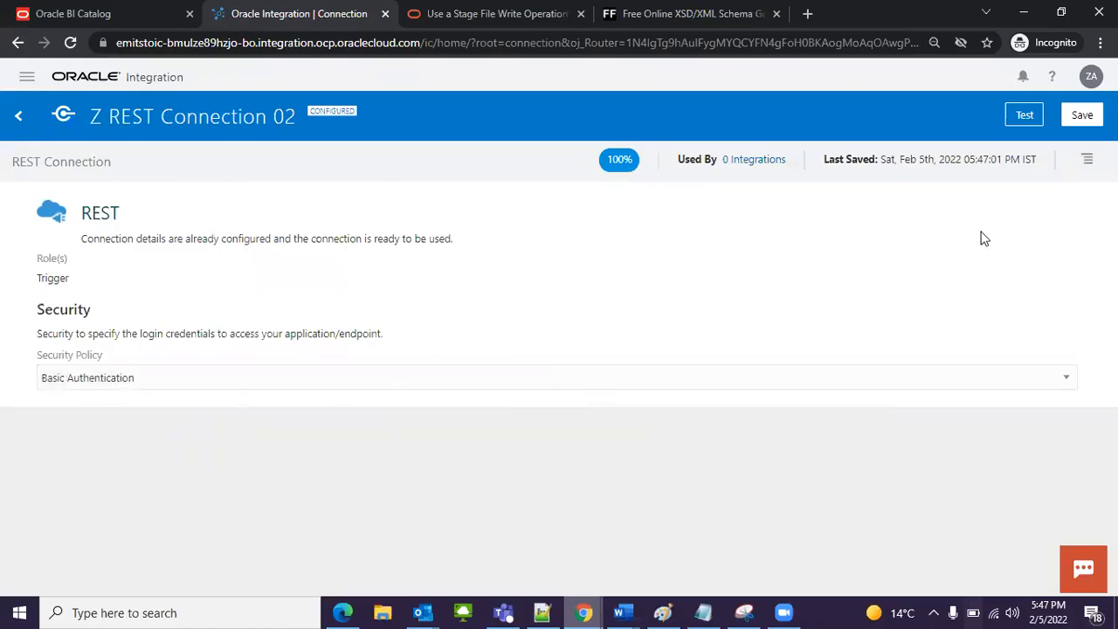
# Step: Test and save Z REST Connection 02, returning to the connections list
pyautogui.click(1034, 119)
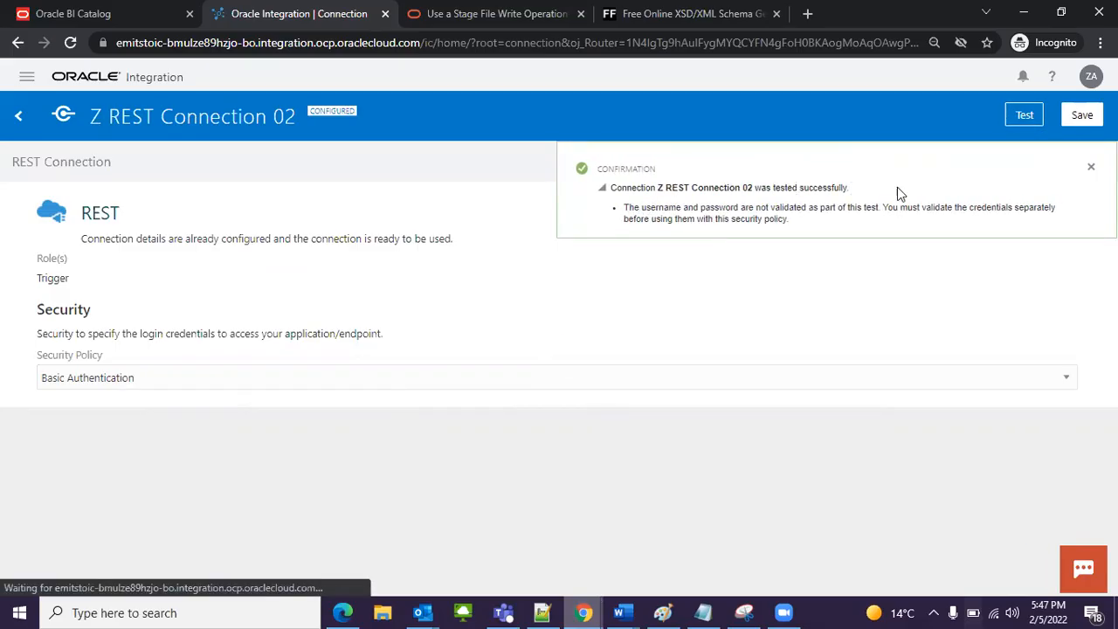
pyautogui.click(1090, 166)
pyautogui.click(1082, 114)
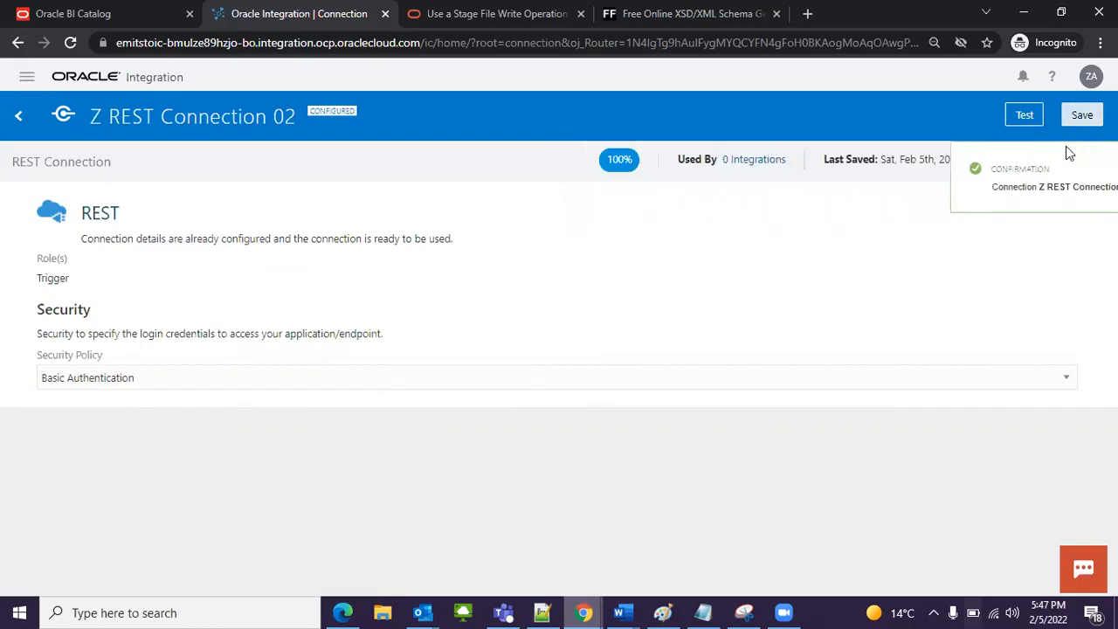
pyautogui.click(1090, 167)
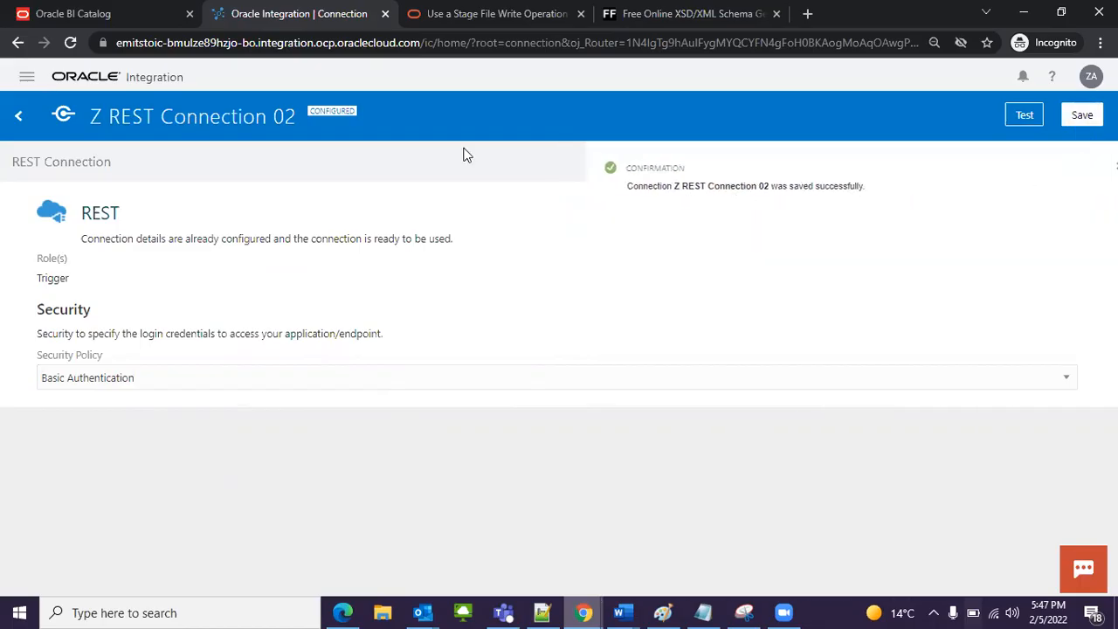
pyautogui.click(13, 120)
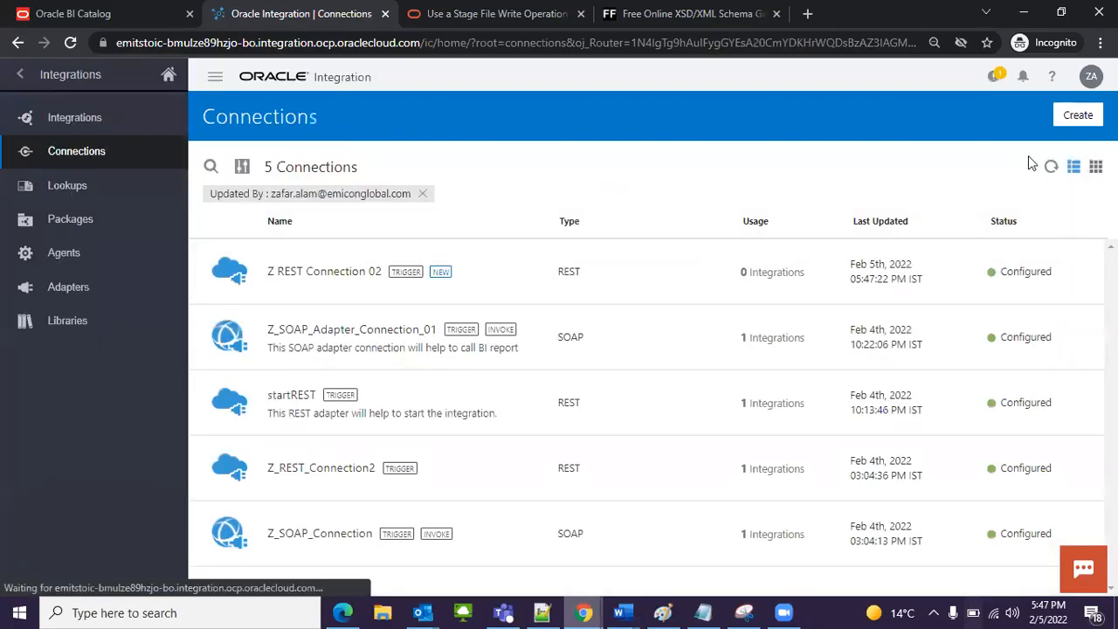
# Step: Start another new connection and choose SOAP as its adapter
pyautogui.click(1074, 116)
pyautogui.click(335, 174)
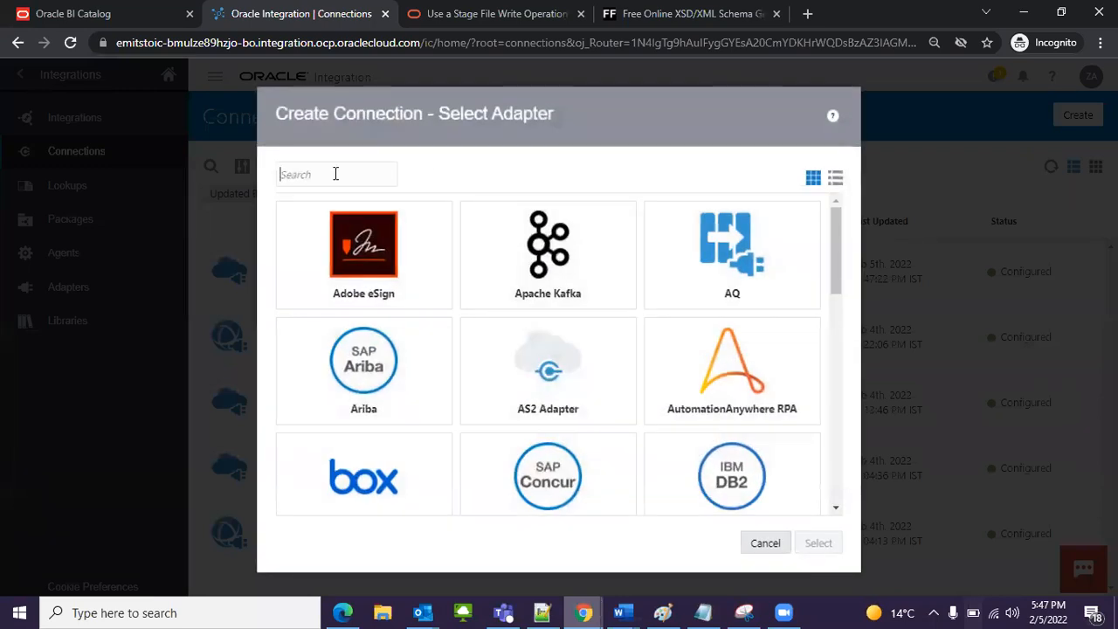
pyautogui.write('r')
pyautogui.press('BackSpace')
pyautogui.write('scAP')
pyautogui.click(340, 249)
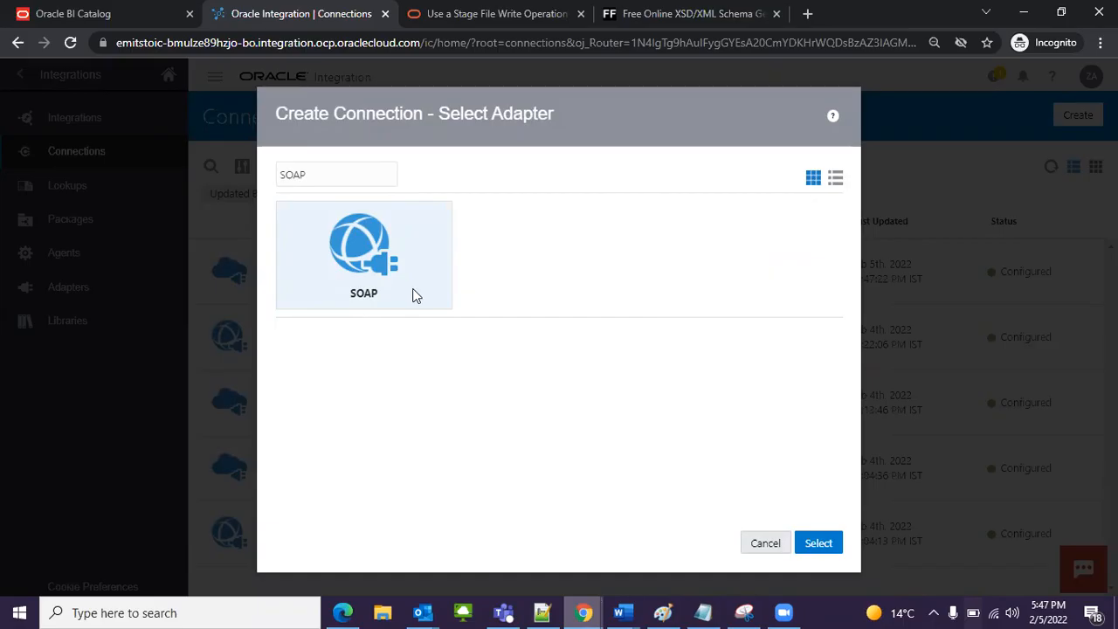
pyautogui.click(818, 543)
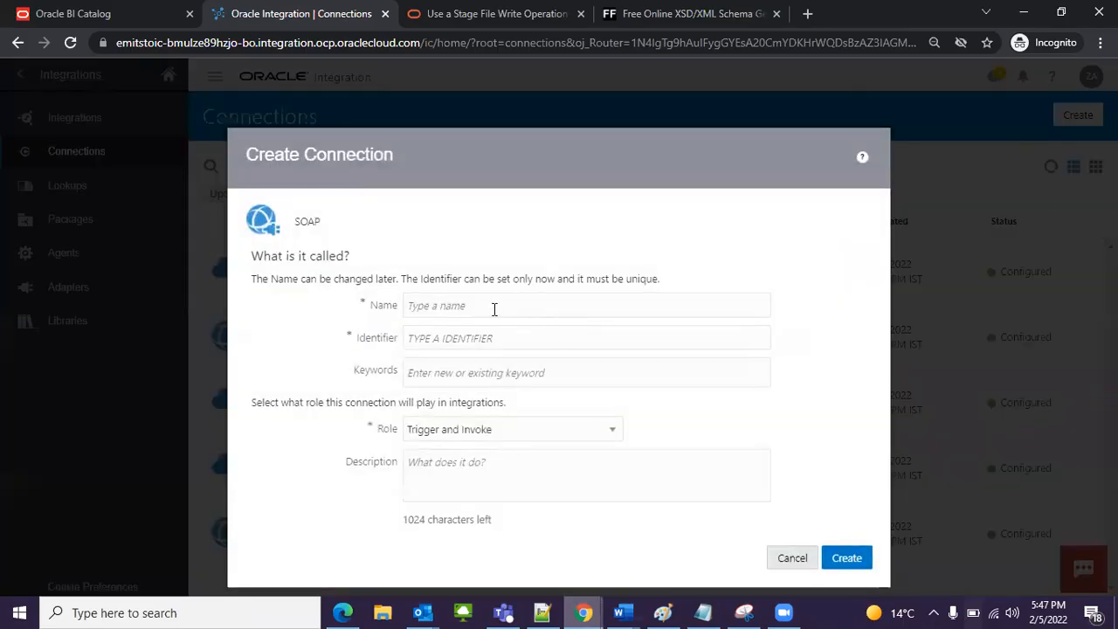
# Step: Create the SOAP connection with the name Z SOAP Connection 02 and the Trigger and Invoke role
pyautogui.click(498, 305)
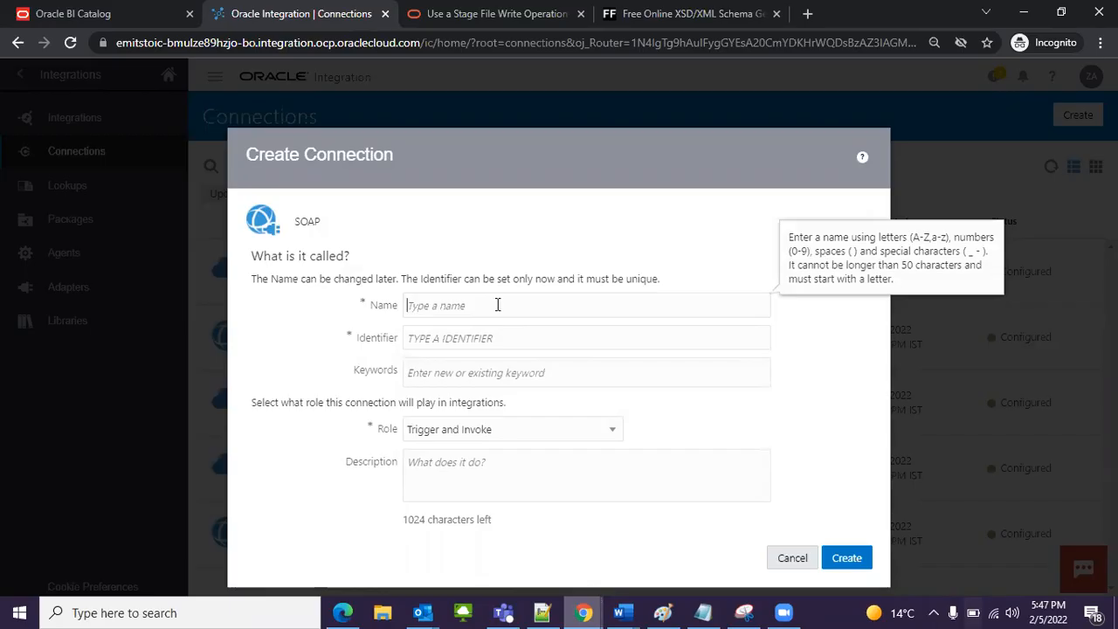
pyautogui.write('Z S')
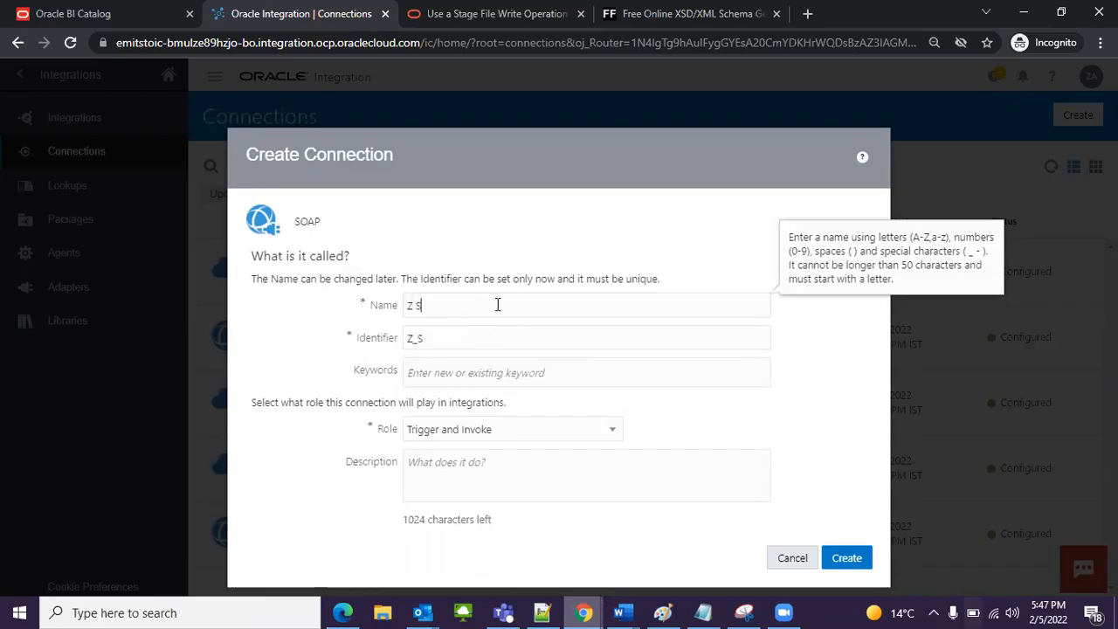
pyautogui.write('OAP Connection 02')
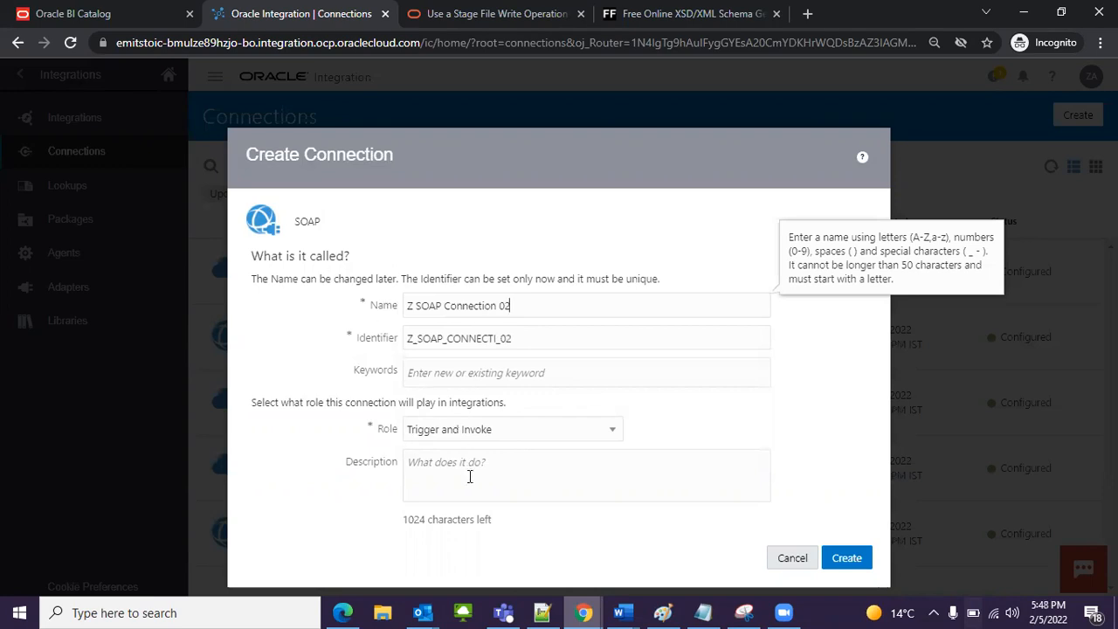
pyautogui.click(464, 429)
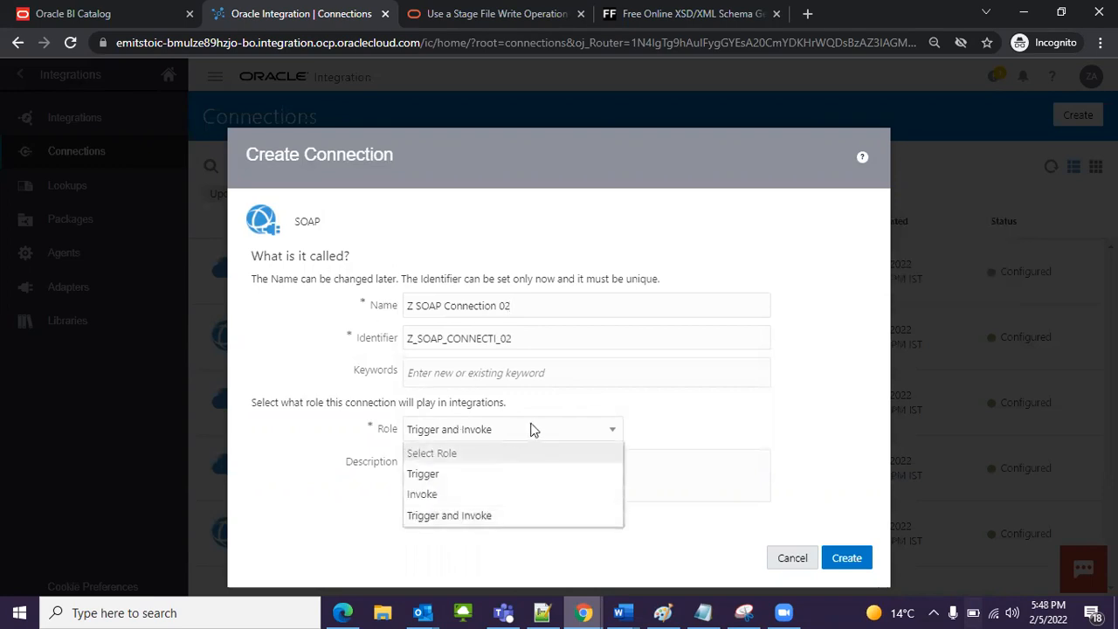
pyautogui.click(448, 517)
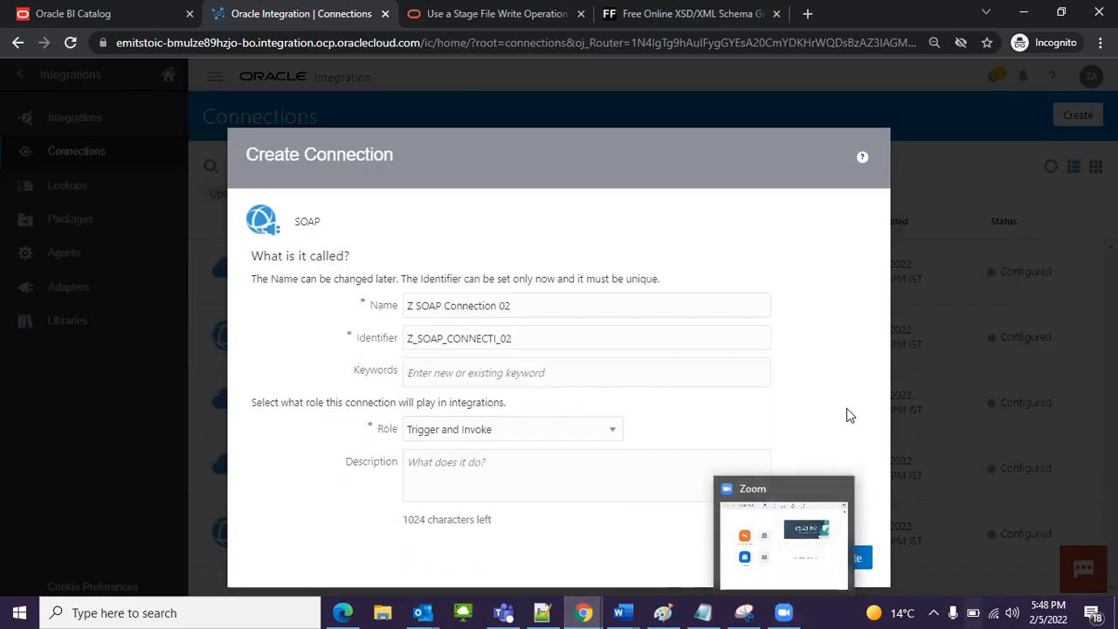
pyautogui.click(865, 560)
pyautogui.click(837, 419)
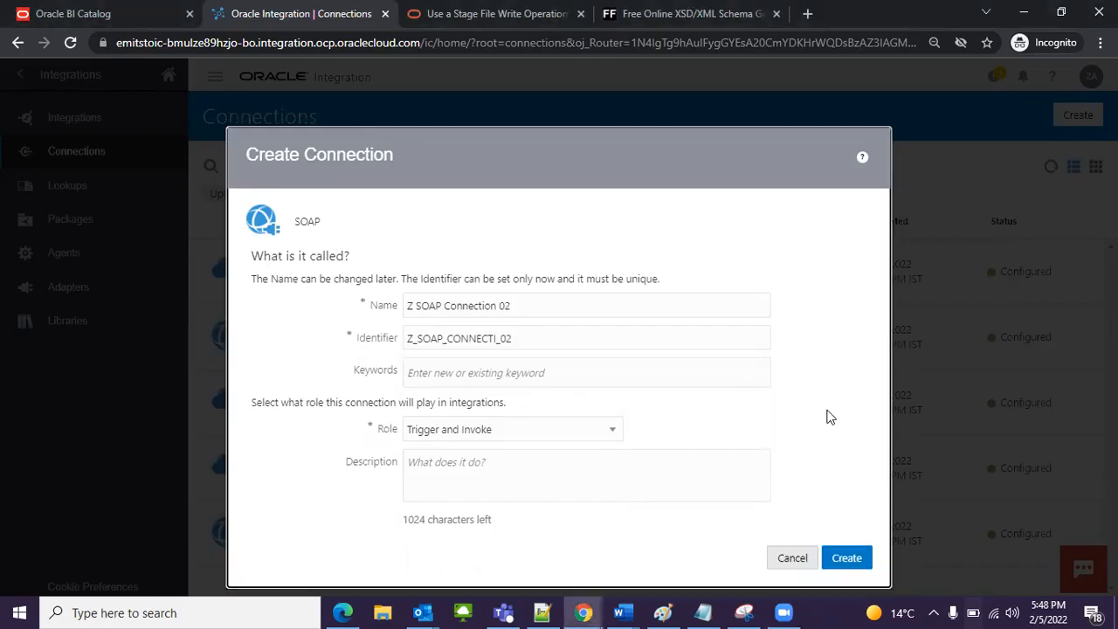
pyautogui.click(844, 559)
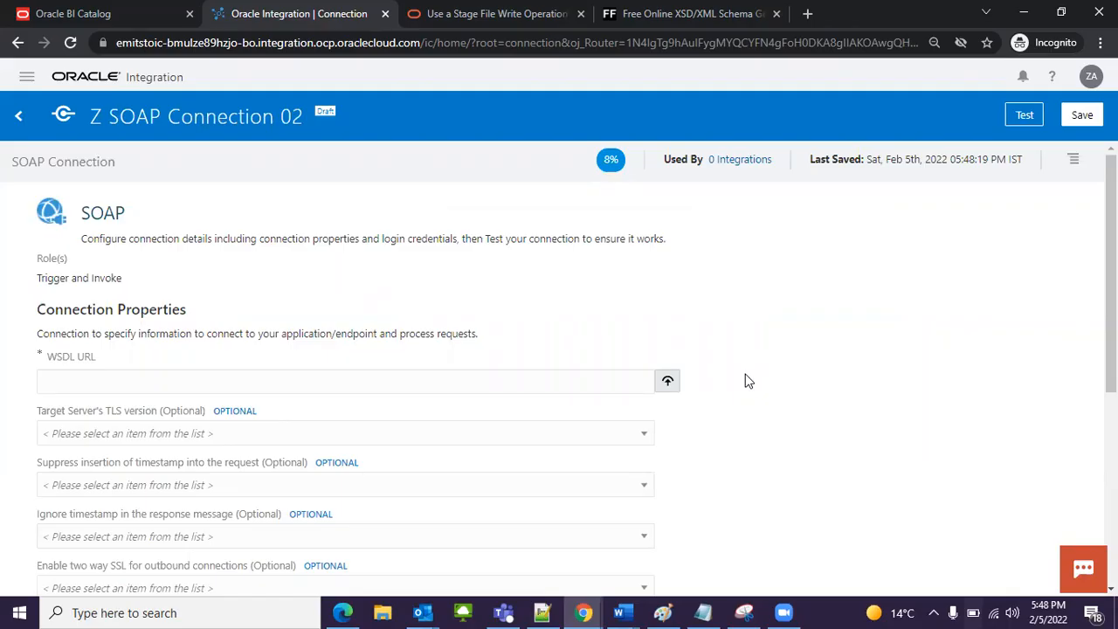
pyautogui.scroll(-5, 719, 382)
pyautogui.scroll(5, 719, 382)
pyautogui.moveTo(83, 213); pyautogui.dragTo(132, 215)
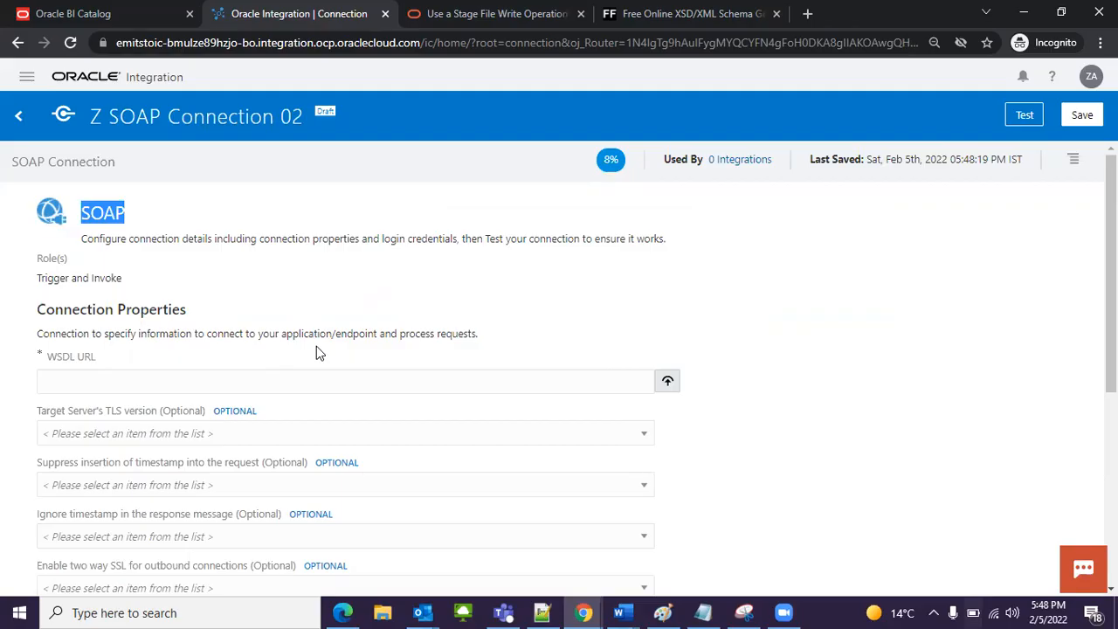
pyautogui.click(354, 291)
# Step: Switch to Notepad++, copy the report SOAP service's WSDL URL from the JSON request and response sample file, and return to the connection's WSDL URL field
pyautogui.scroll(-1, 99, 369)
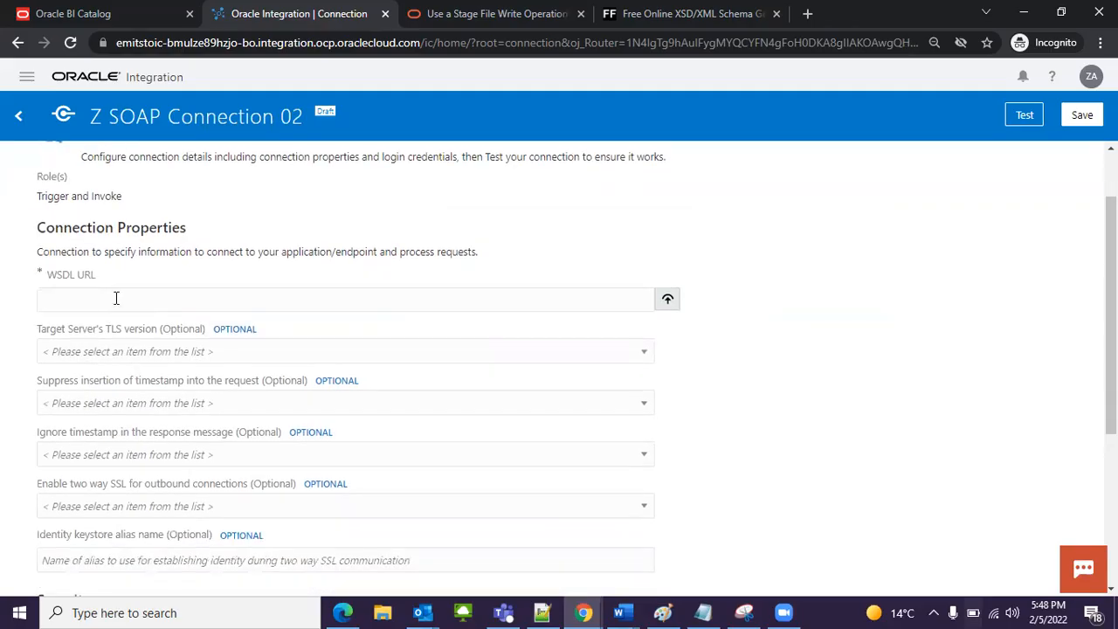
pyautogui.click(541, 613)
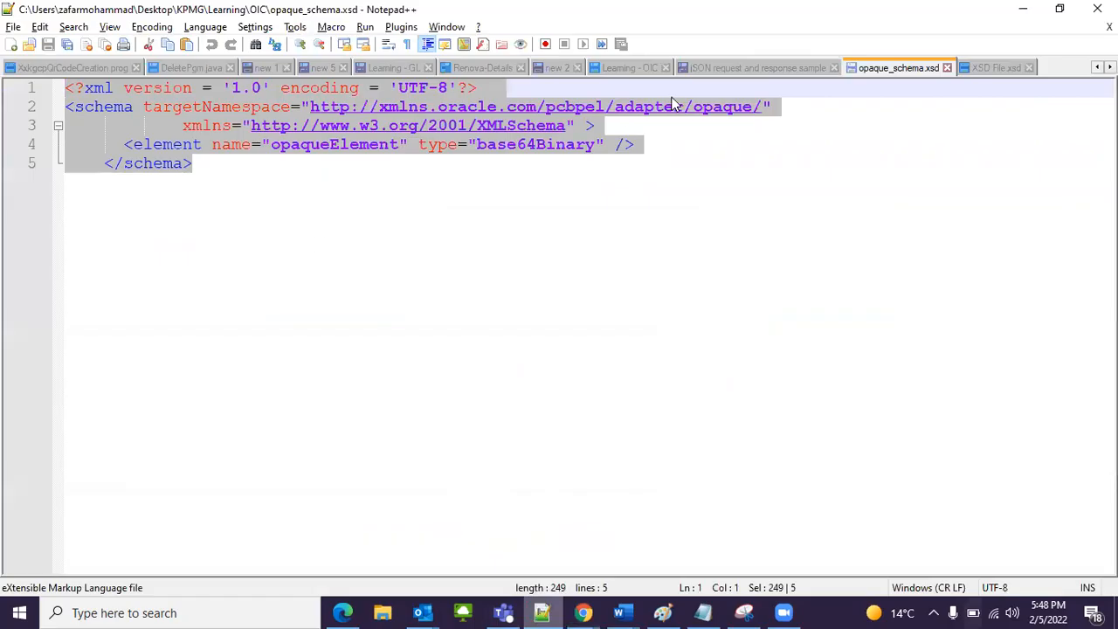
pyautogui.click(714, 65)
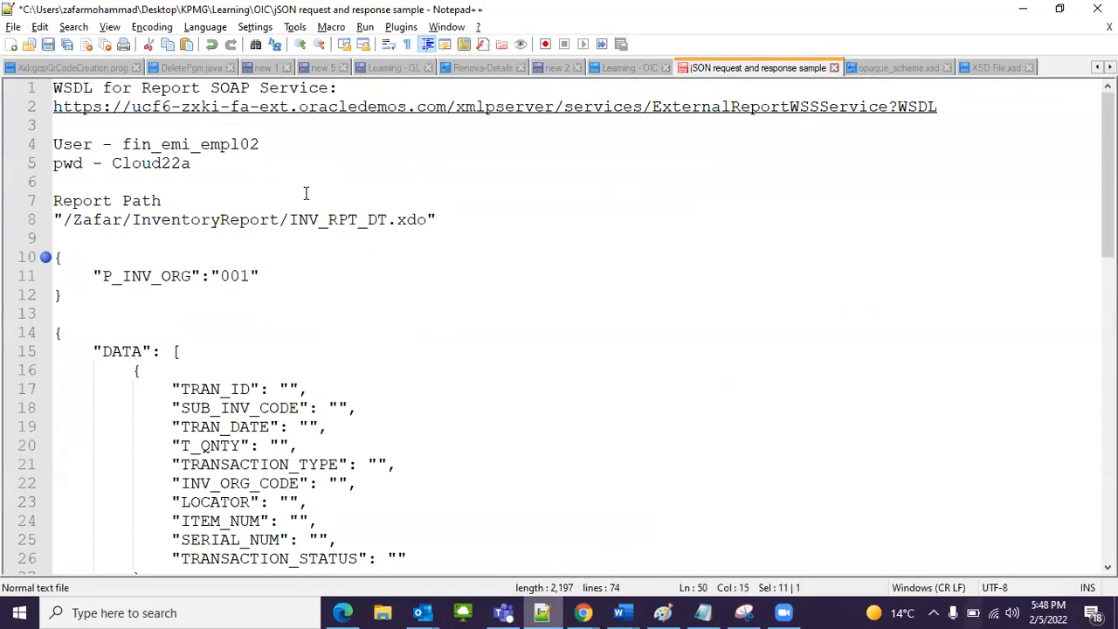
pyautogui.moveTo(943, 100); pyautogui.dragTo(39, 117)
pyautogui.hotkey('ctrl', 'c')
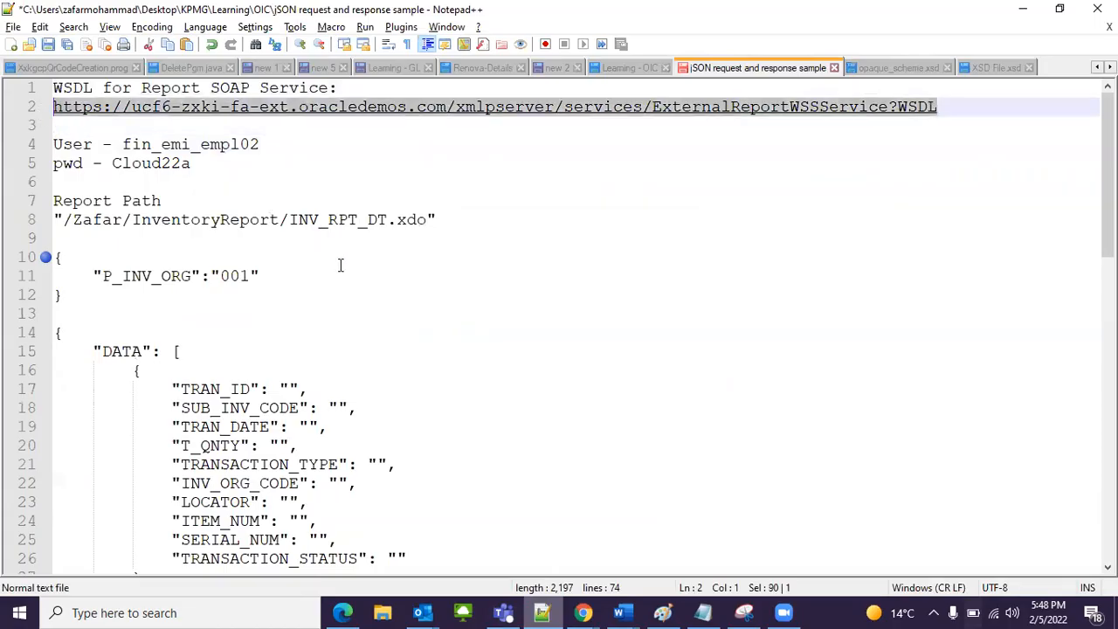
pyautogui.moveTo(583, 612)
pyautogui.click(682, 551)
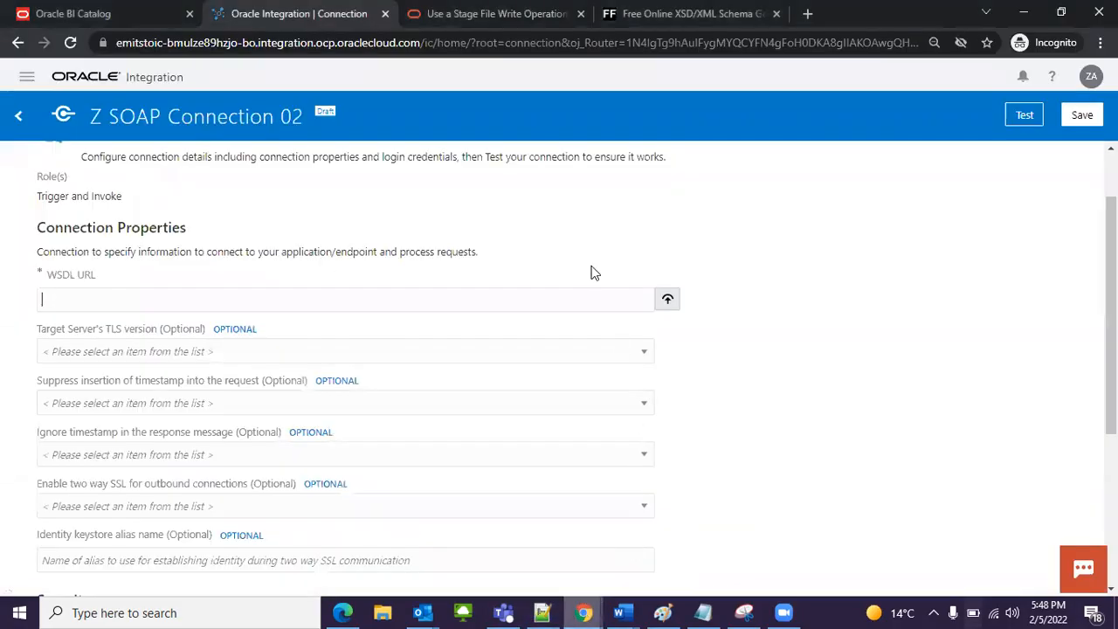
# Step: Open the copied ExternalReportWSSService WSDL URL in a separate browser tab, examine its contents and close it
pyautogui.click(808, 13)
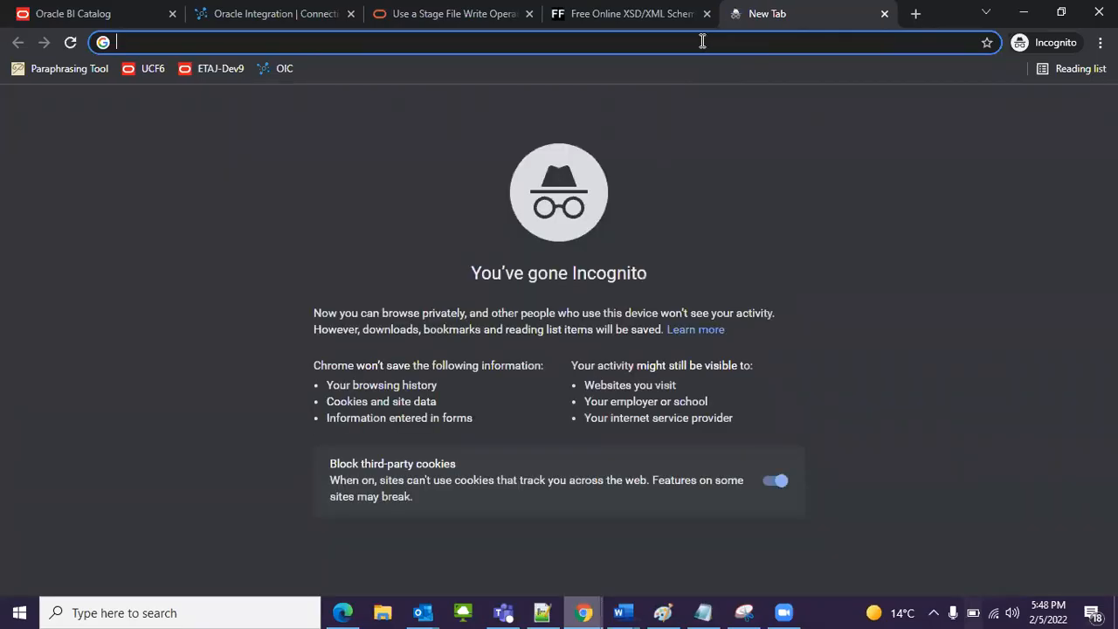
pyautogui.hotkey('ctrl', 'v')
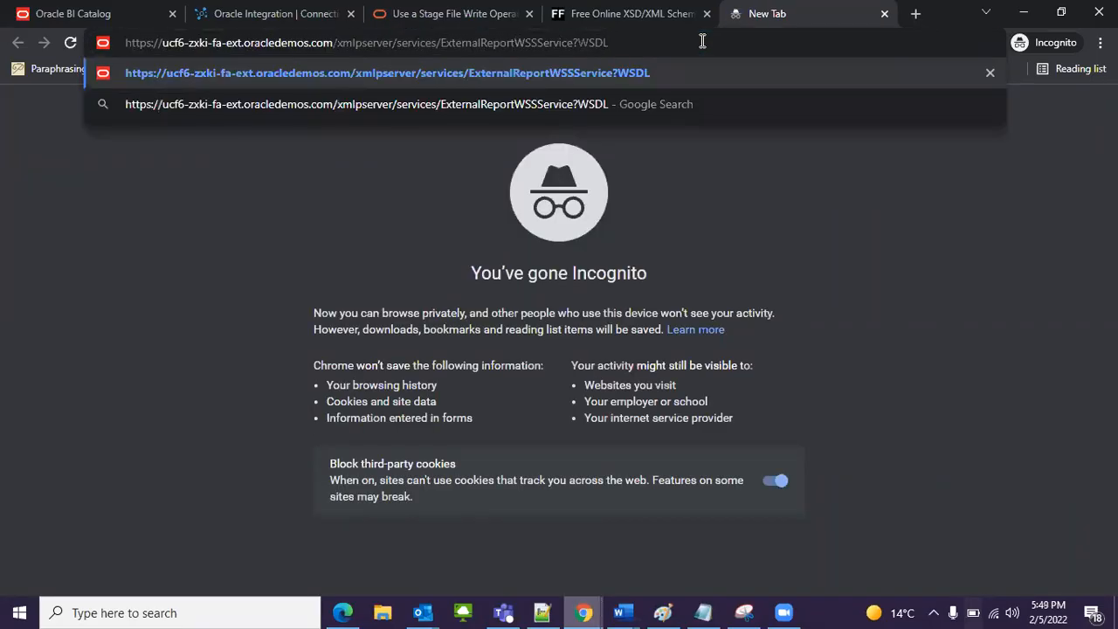
pyautogui.press('Return')
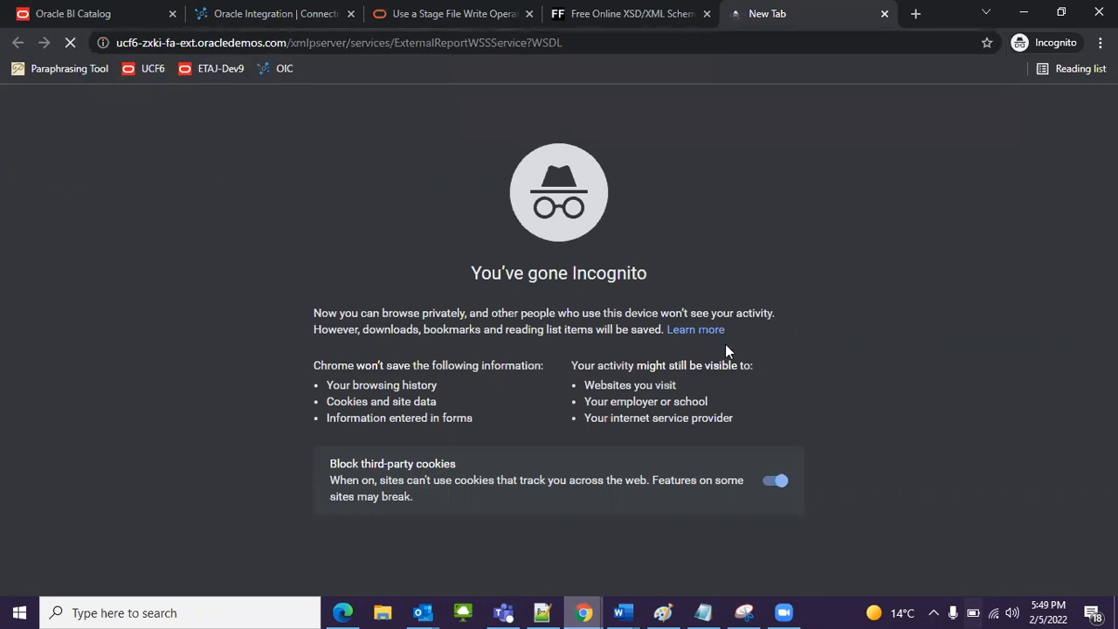
pyautogui.scroll(-1, 301, 308)
pyautogui.scroll(-10, 463, 382)
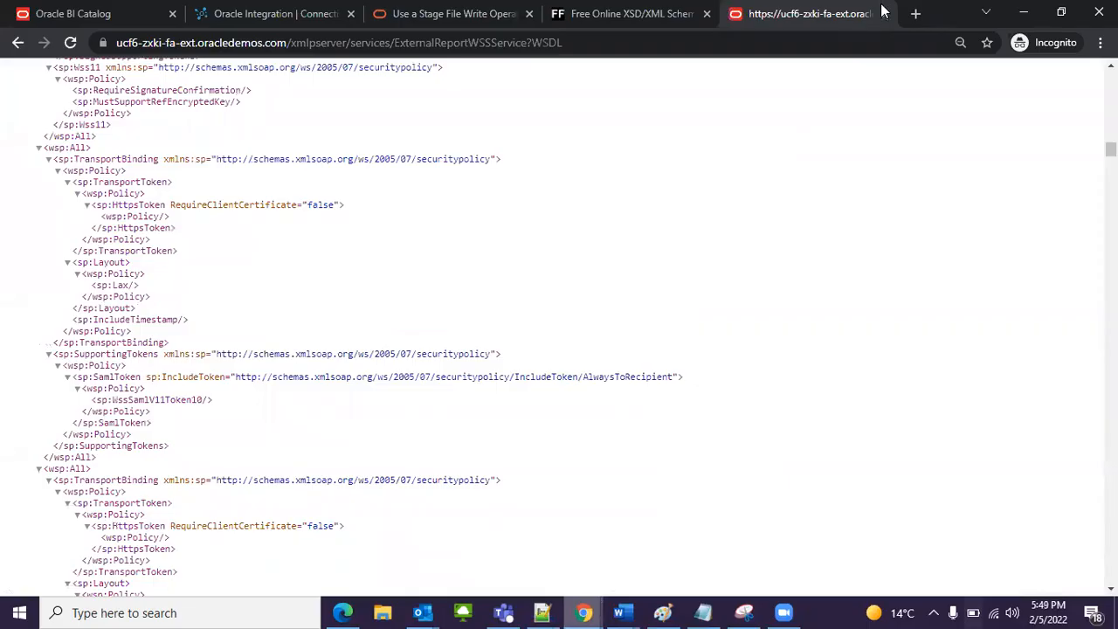
pyautogui.click(884, 13)
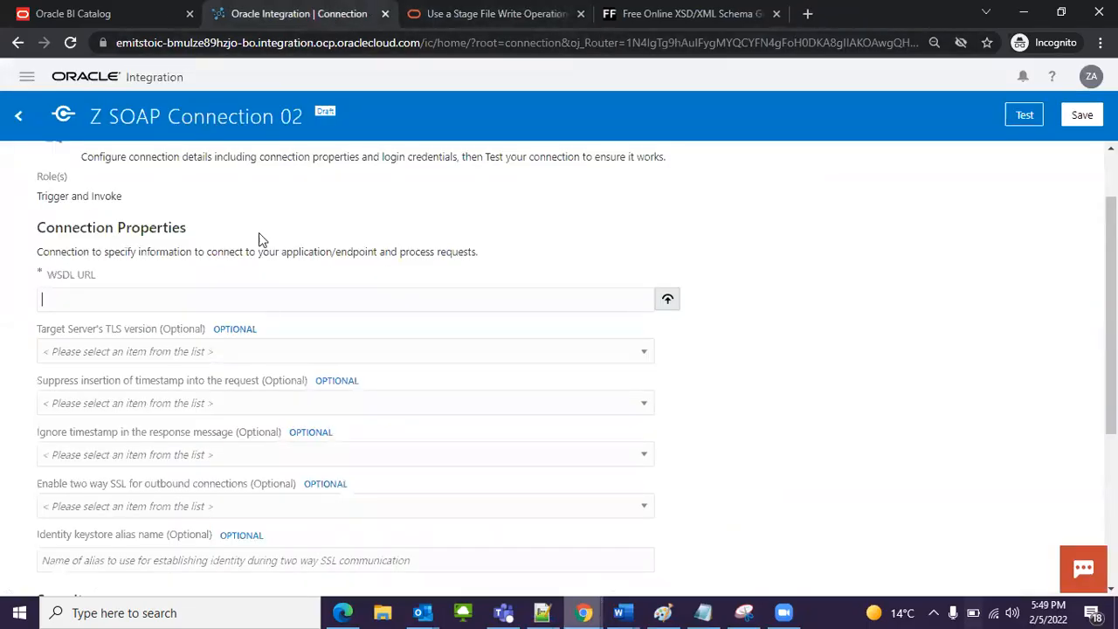
pyautogui.hotkey('ctrl', 'v')
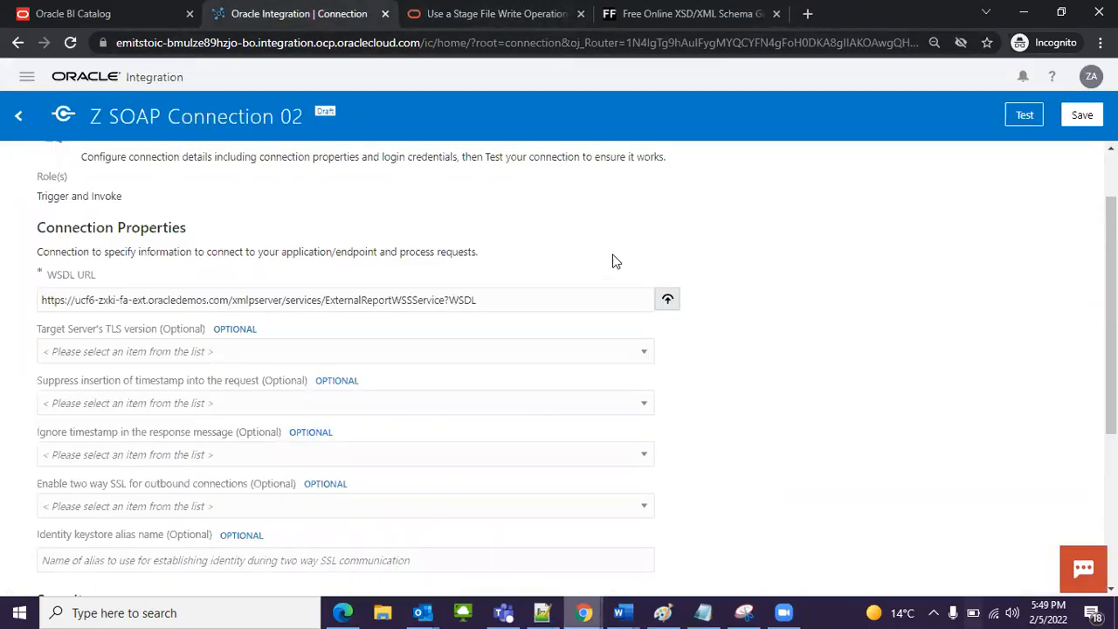
pyautogui.scroll(-3, 617, 256)
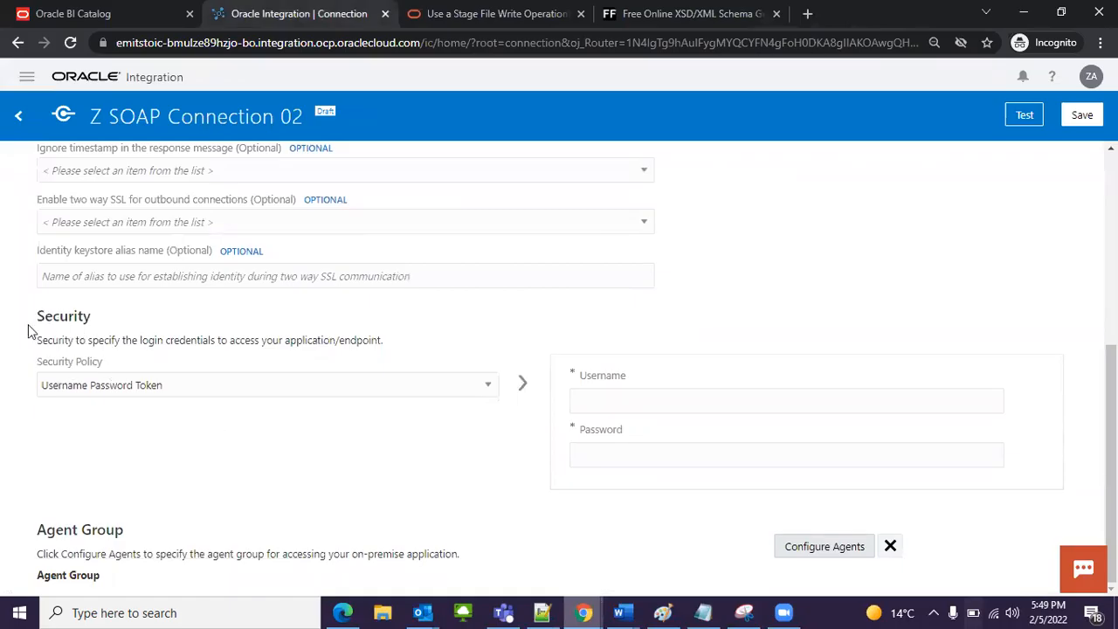
pyautogui.moveTo(39, 317); pyautogui.dragTo(118, 320)
pyautogui.click(174, 384)
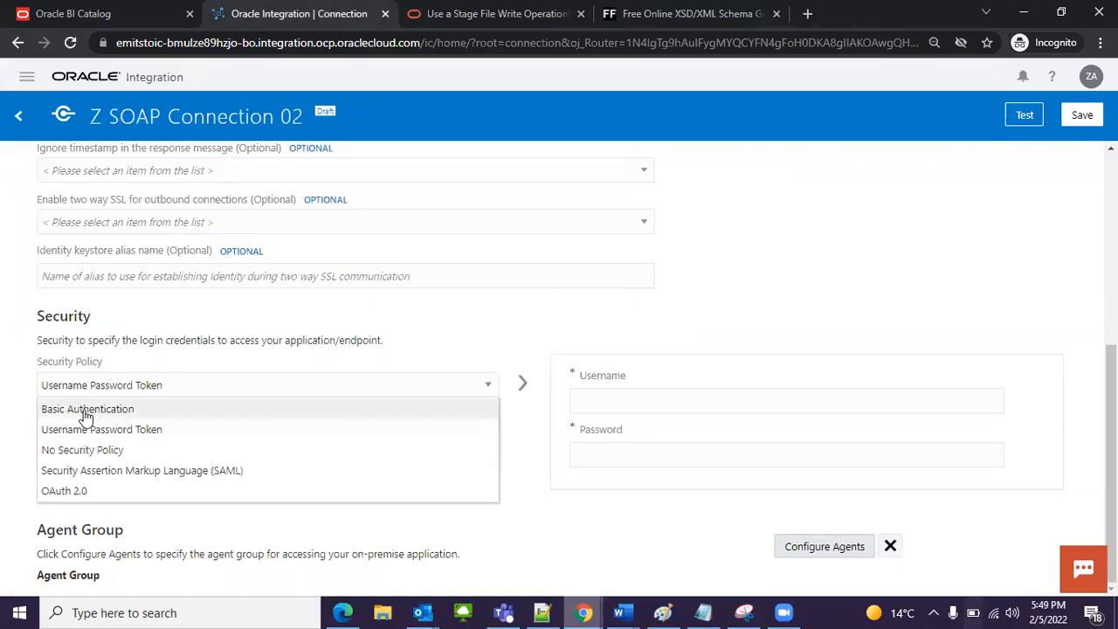
pyautogui.click(84, 409)
# Step: Copy the service account's username from the Notepad++ notes into the SOAP connection's Username field
pyautogui.click(656, 405)
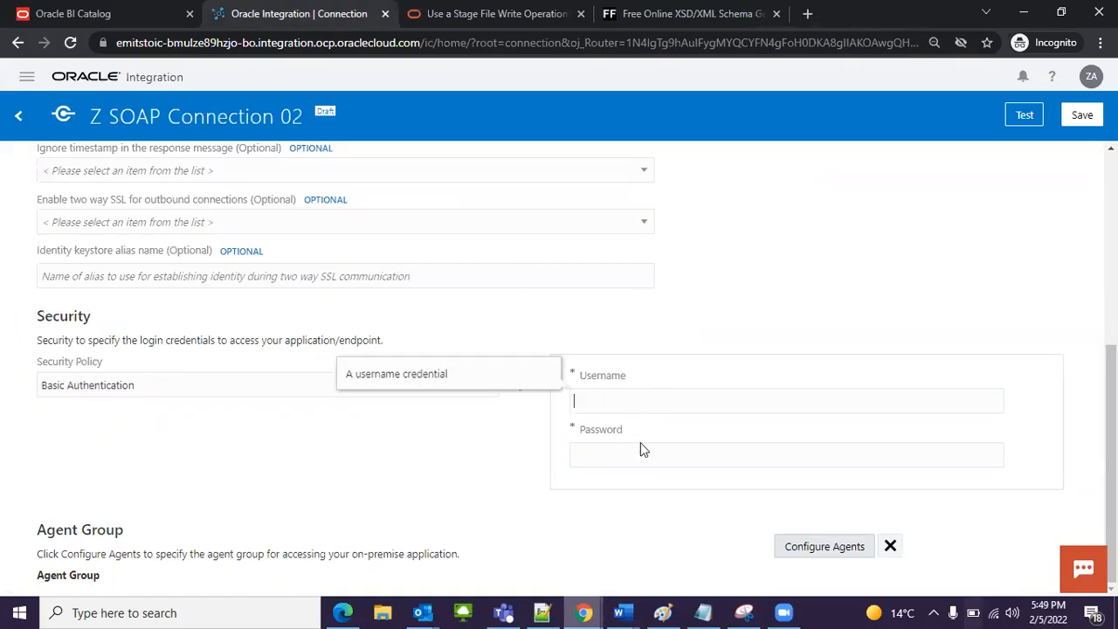
pyautogui.click(542, 612)
pyautogui.moveTo(125, 143); pyautogui.dragTo(263, 143)
pyautogui.hotkey('ctrl', 'c')
pyautogui.hotkey('alt', 'Tab')
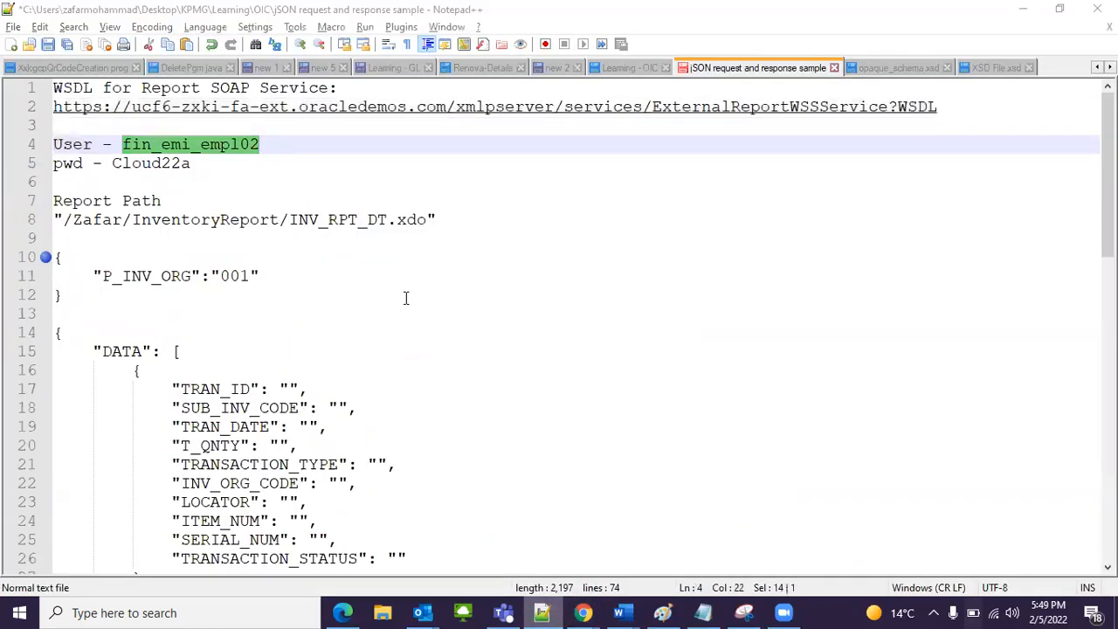
pyautogui.click(619, 399)
pyautogui.hotkey('ctrl', 'v')
# Step: Copy the service account's password from the Notepad++ notes into the SOAP connection's Password field
pyautogui.hotkey('alt', 'Tab')
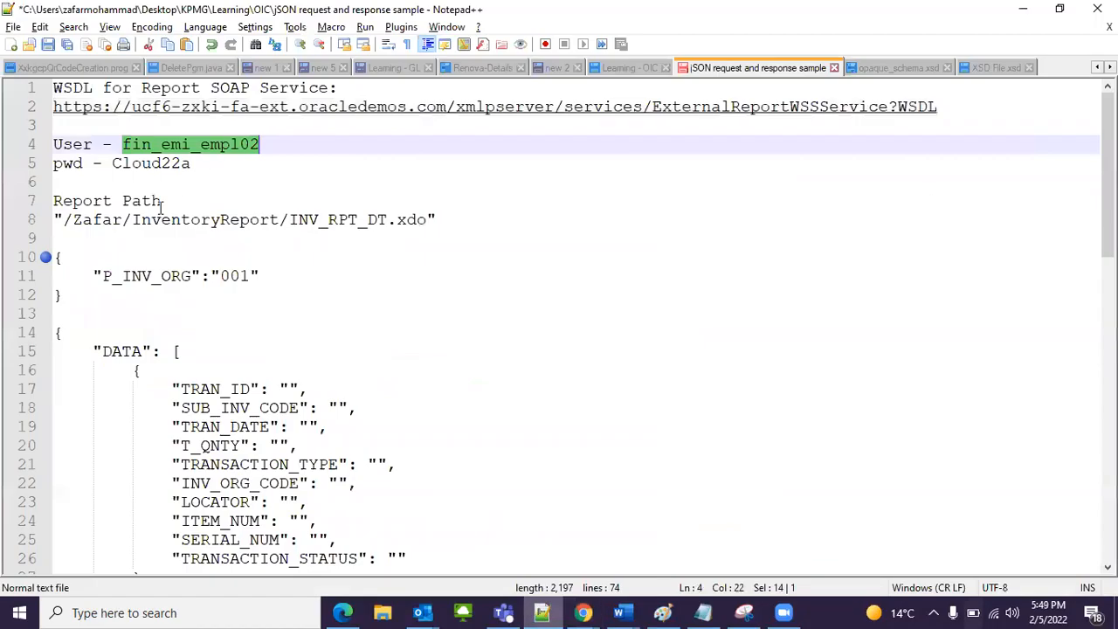
pyautogui.moveTo(112, 164); pyautogui.dragTo(202, 163)
pyautogui.hotkey('ctrl', 'c')
pyautogui.hotkey('alt', 'Tab')
pyautogui.click(729, 455)
pyautogui.hotkey('ctrl', 'v')
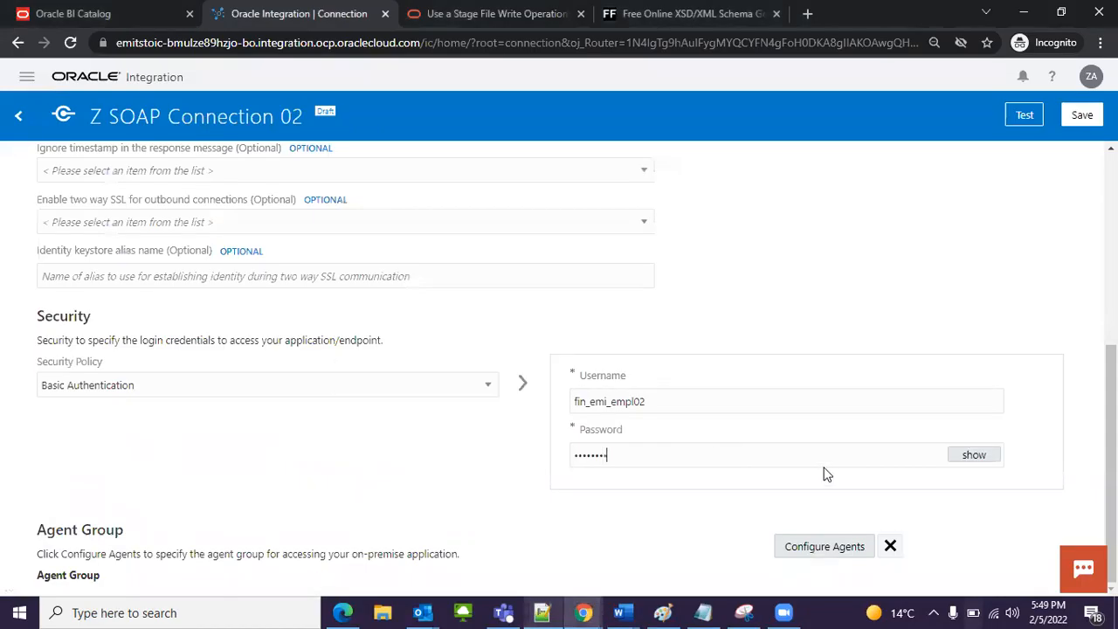
# Step: Validate and test Z SOAP Connection 02 and save it, returning to the connections list
pyautogui.scroll(5, 867, 327)
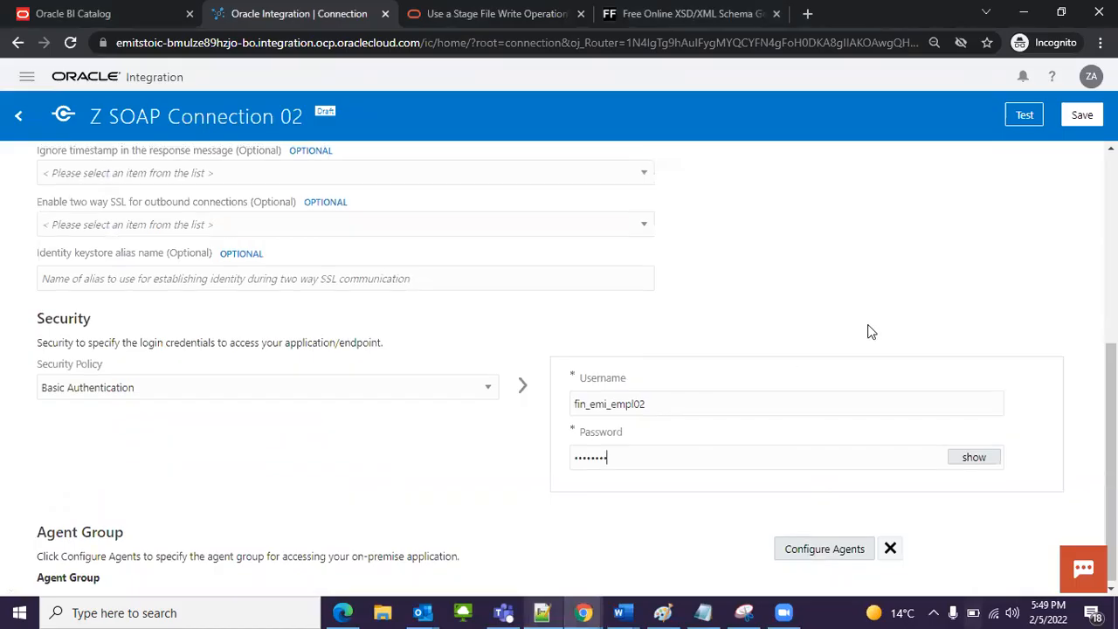
pyautogui.scroll(-5, 597, 374)
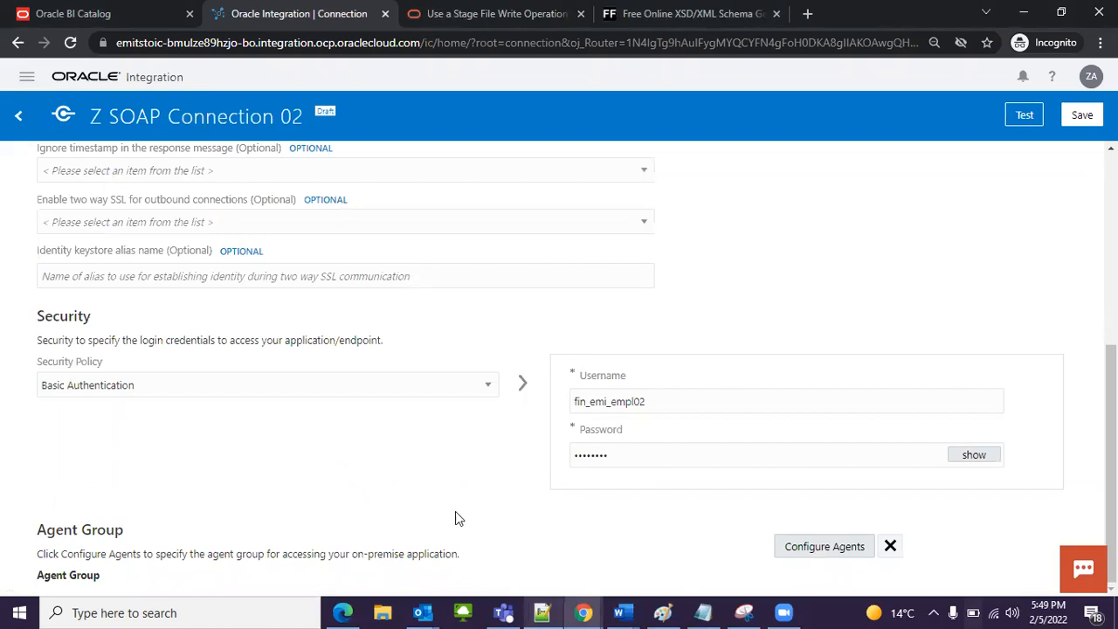
pyautogui.scroll(5, 449, 497)
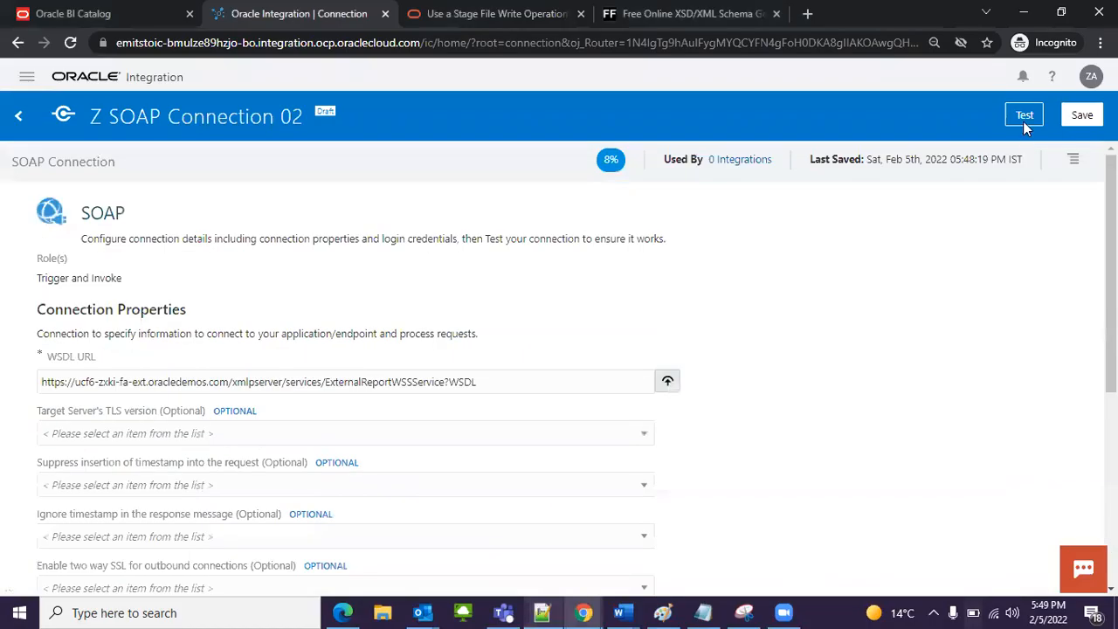
pyautogui.click(1025, 120)
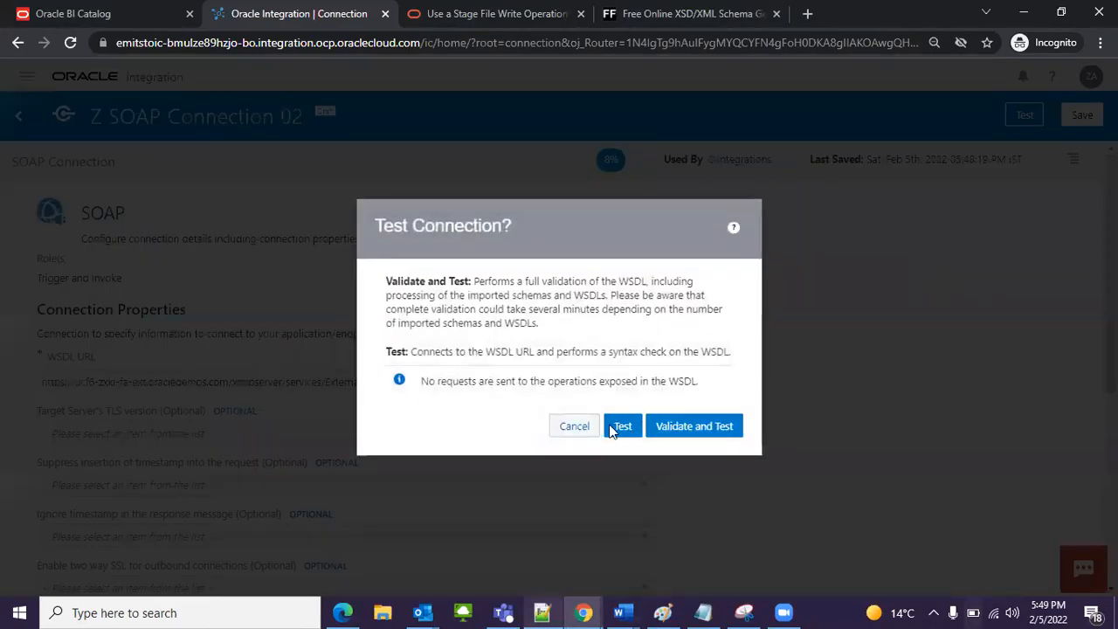
pyautogui.click(688, 419)
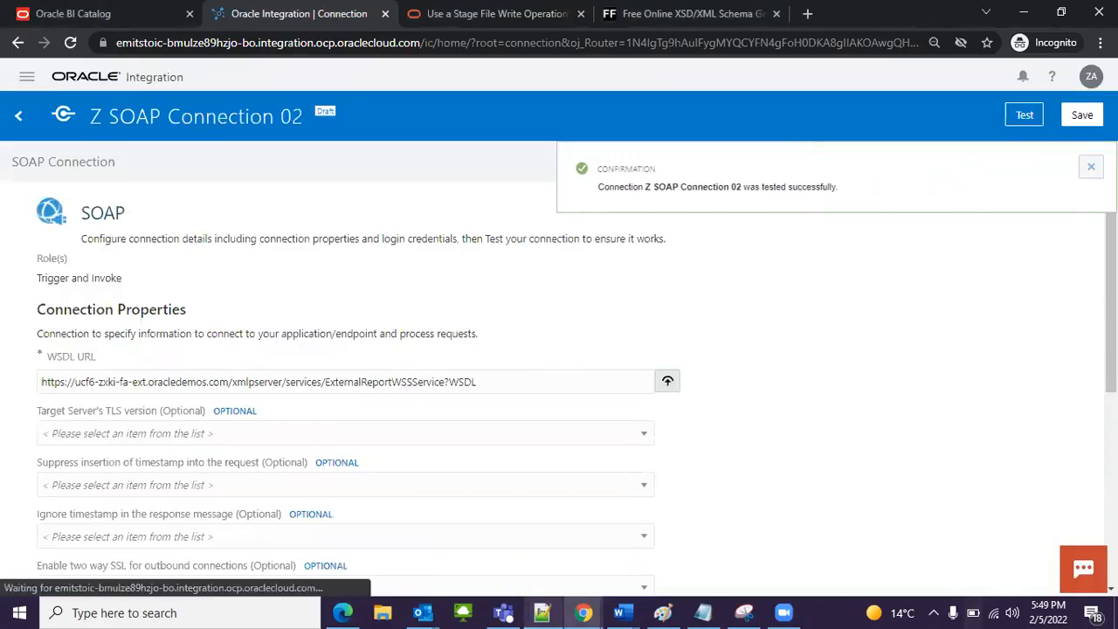
pyautogui.click(1091, 167)
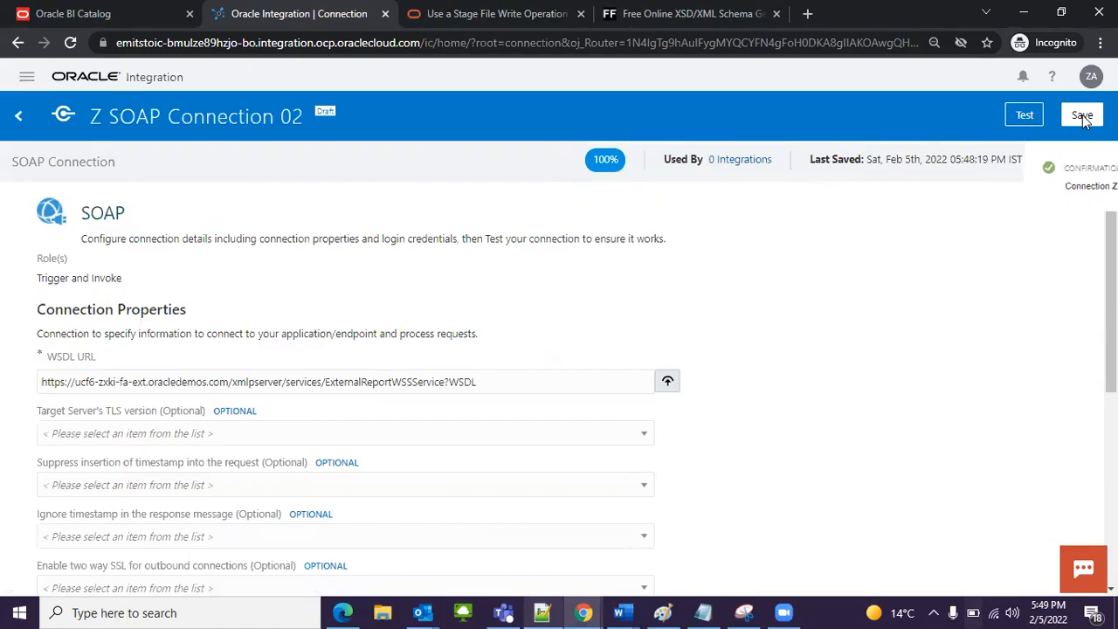
pyautogui.click(1075, 123)
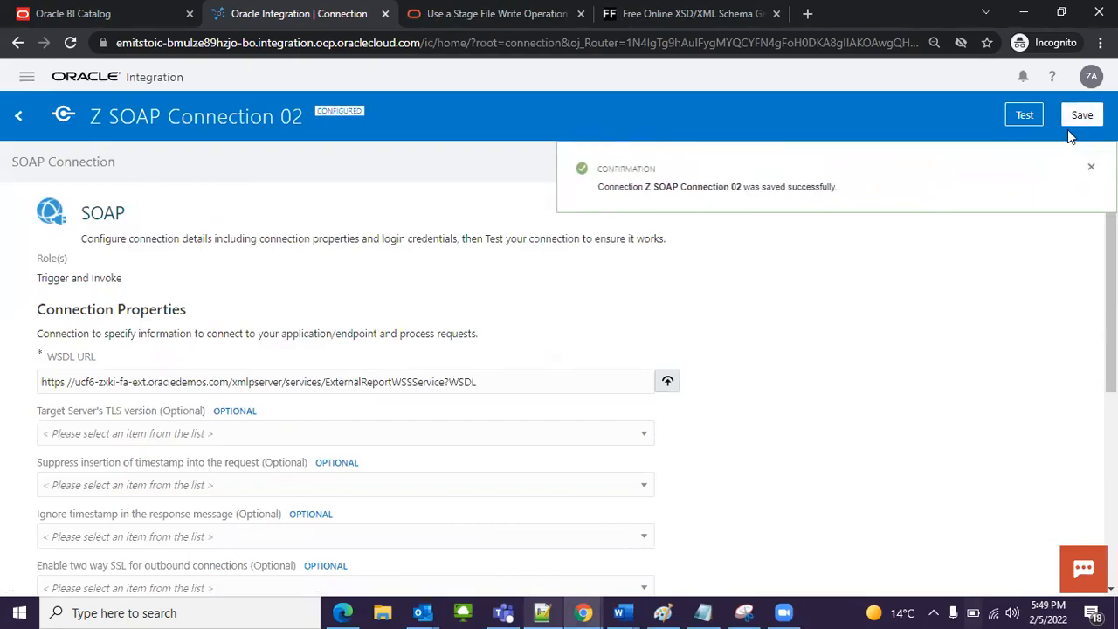
pyautogui.click(19, 116)
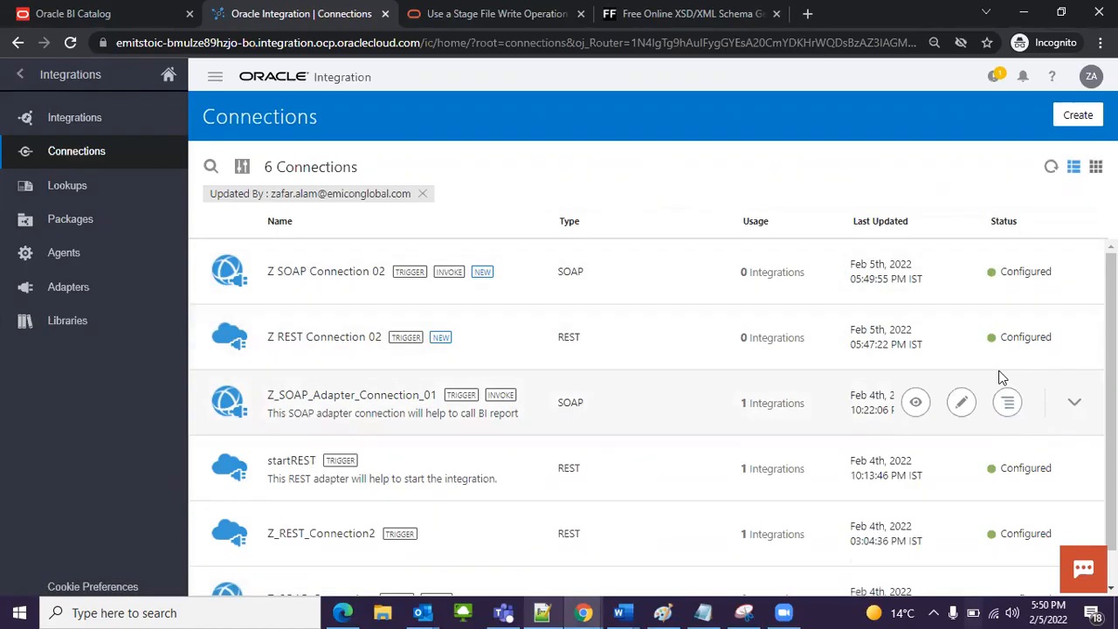
# Step: Start a new integration from the integrations list with the App Driven Orchestration style
pyautogui.click(76, 123)
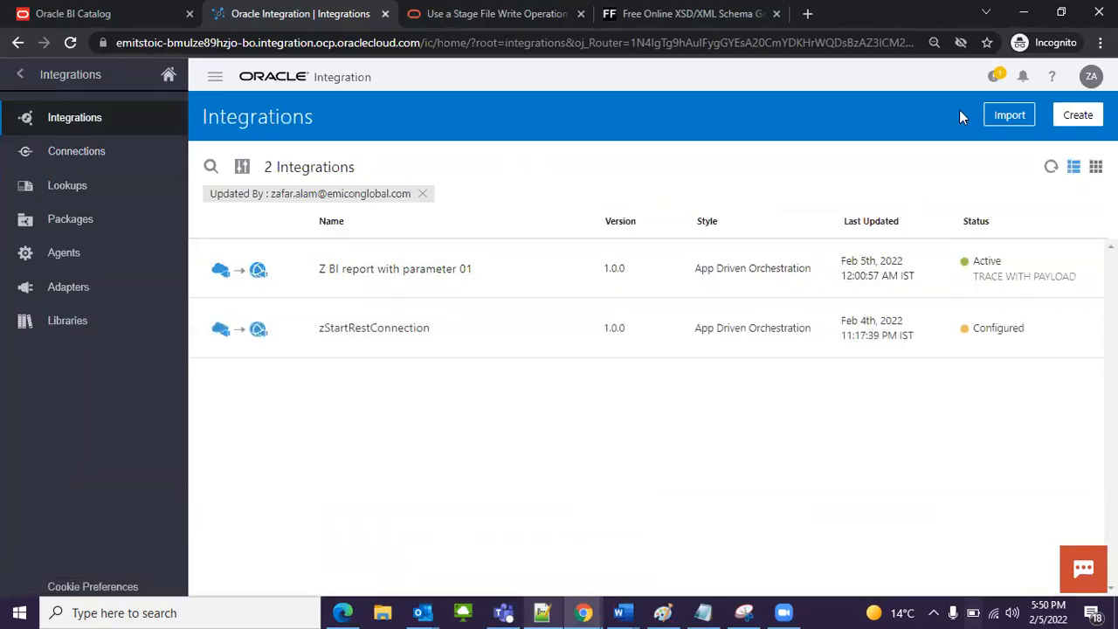
pyautogui.click(1073, 118)
pyautogui.click(147, 293)
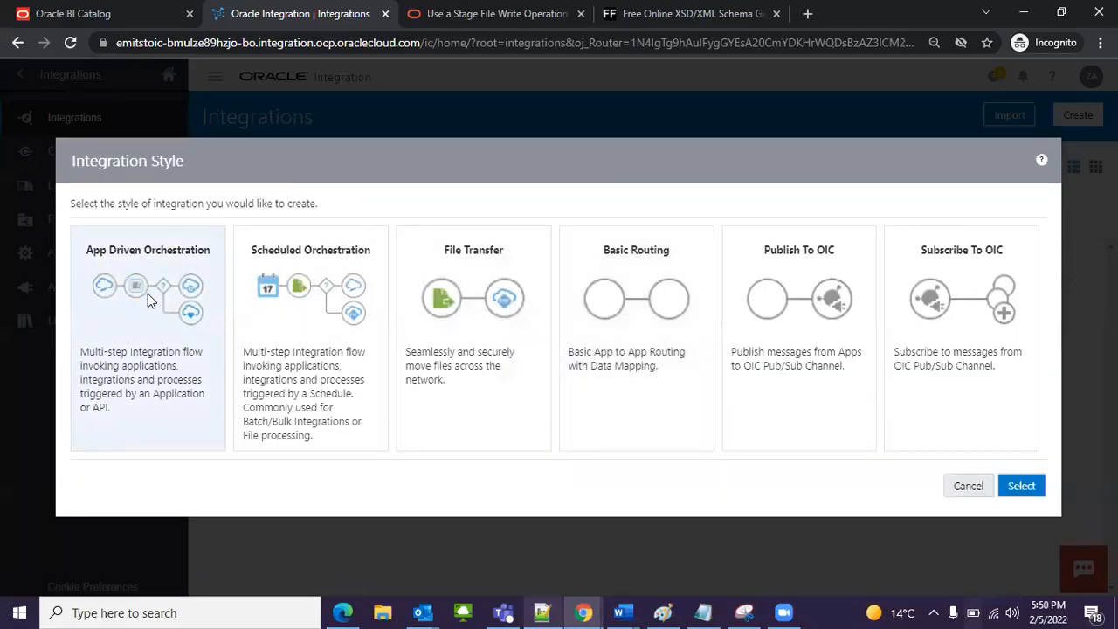
pyautogui.click(1021, 489)
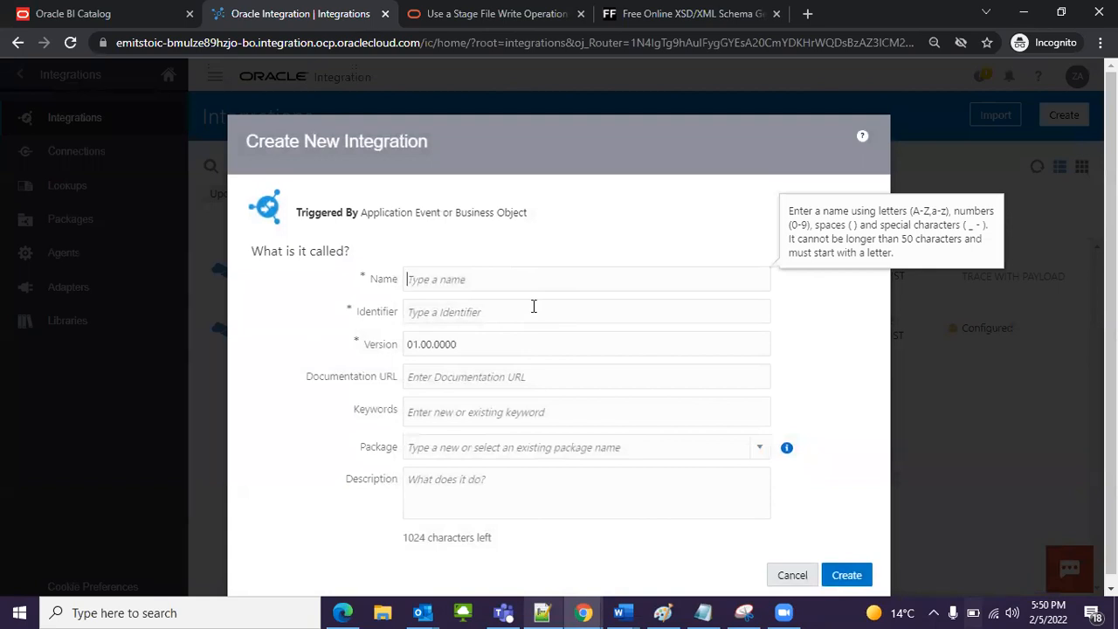
# Step: Name the new integration Z BI Report Call 02
pyautogui.write('Z BI ')
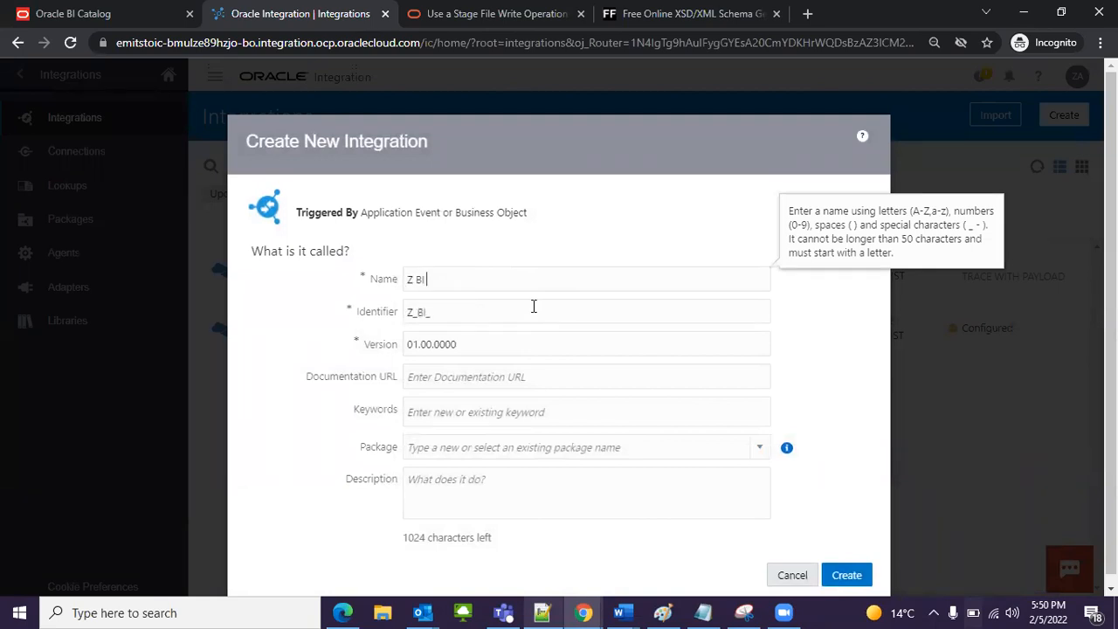
pyautogui.write('Report Call 02')
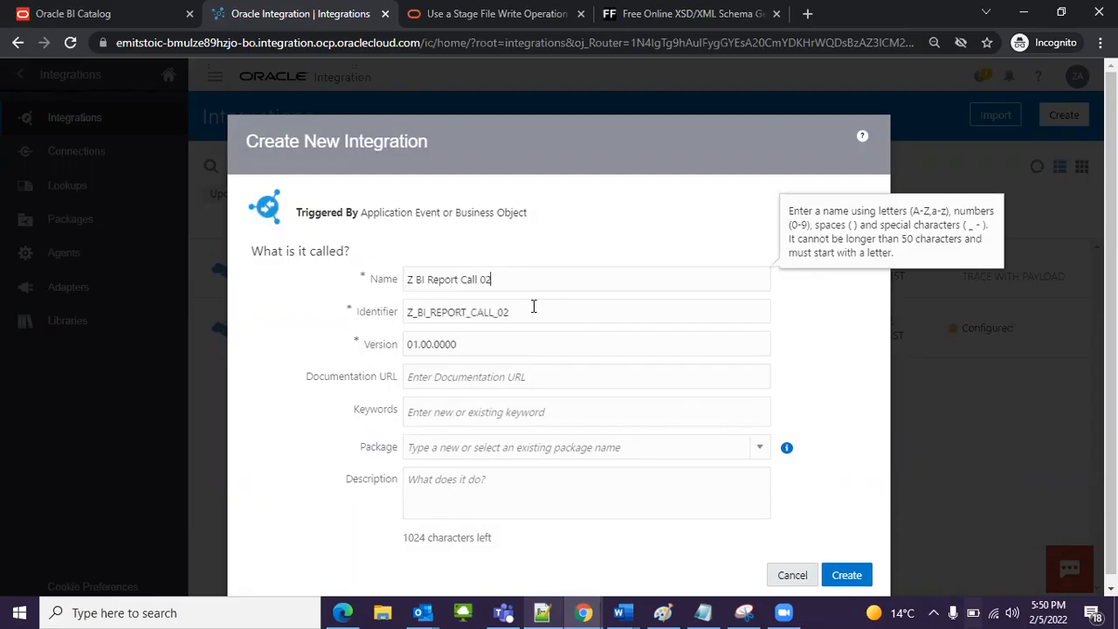
pyautogui.click(801, 345)
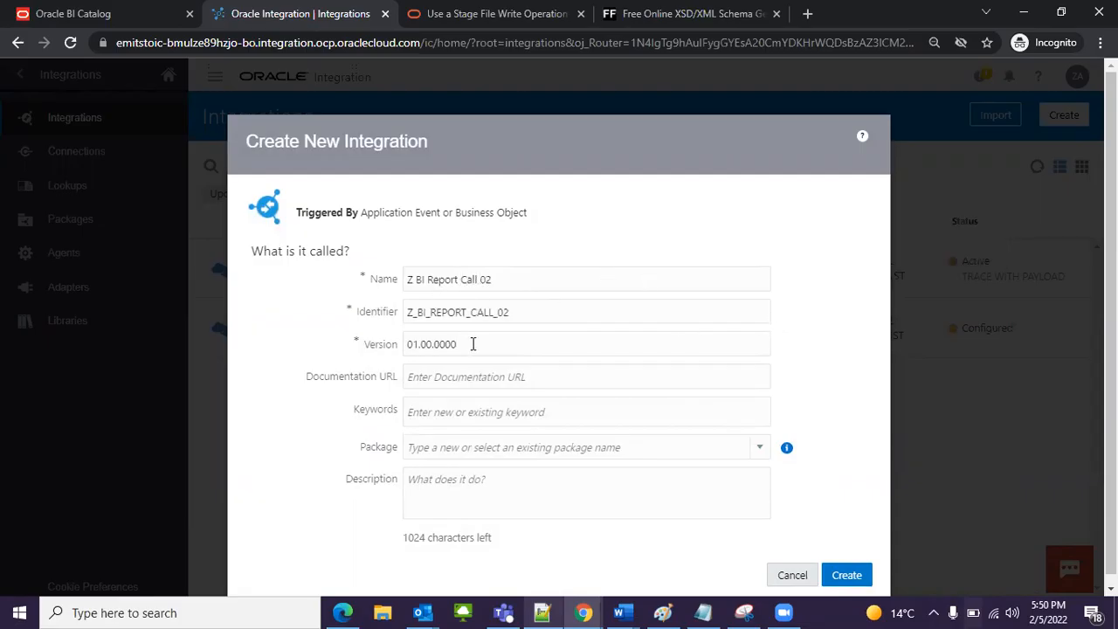
# Step: Compare the new integration's identifier with its name in the creation form
pyautogui.click(410, 315)
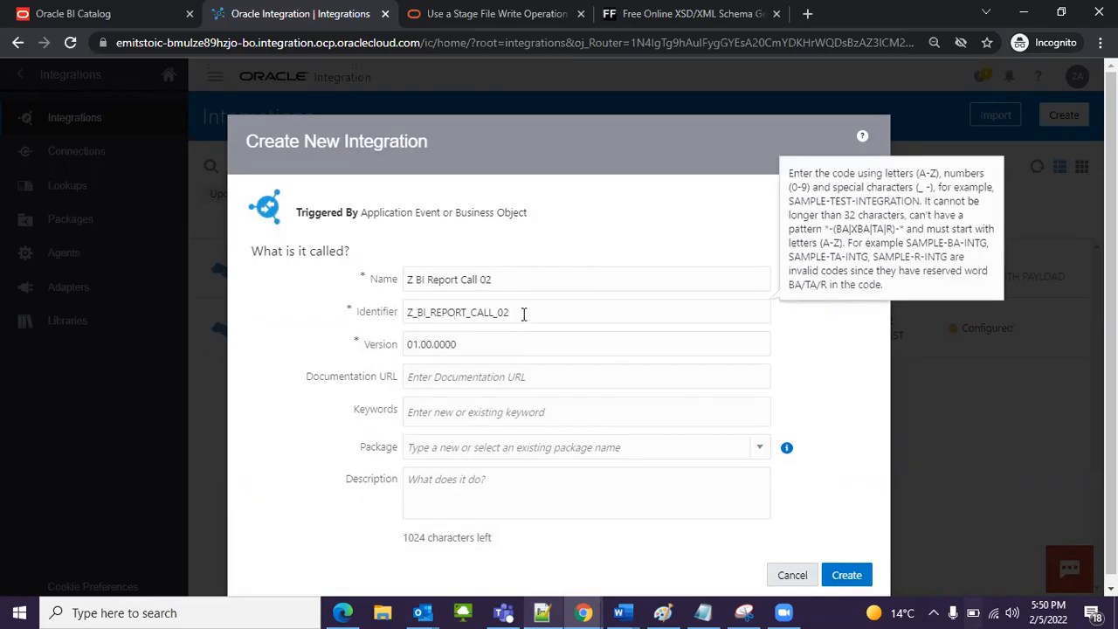
pyautogui.click(525, 314)
pyautogui.click(484, 277)
pyautogui.click(516, 315)
pyautogui.moveTo(529, 319); pyautogui.dragTo(403, 318)
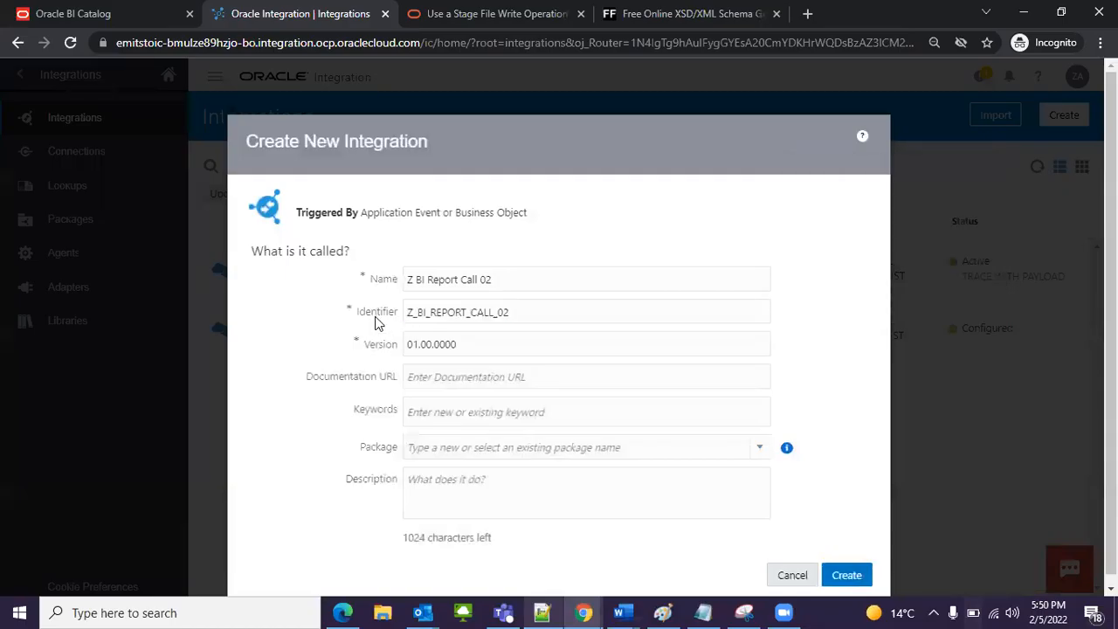
pyautogui.click(461, 276)
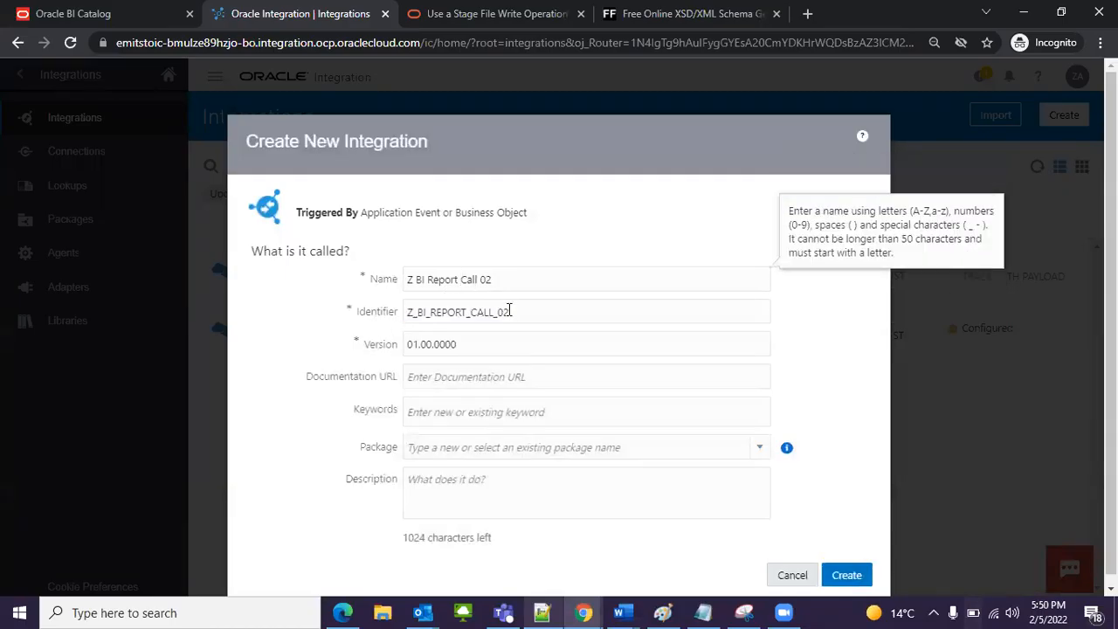
pyautogui.tripleClick(447, 277)
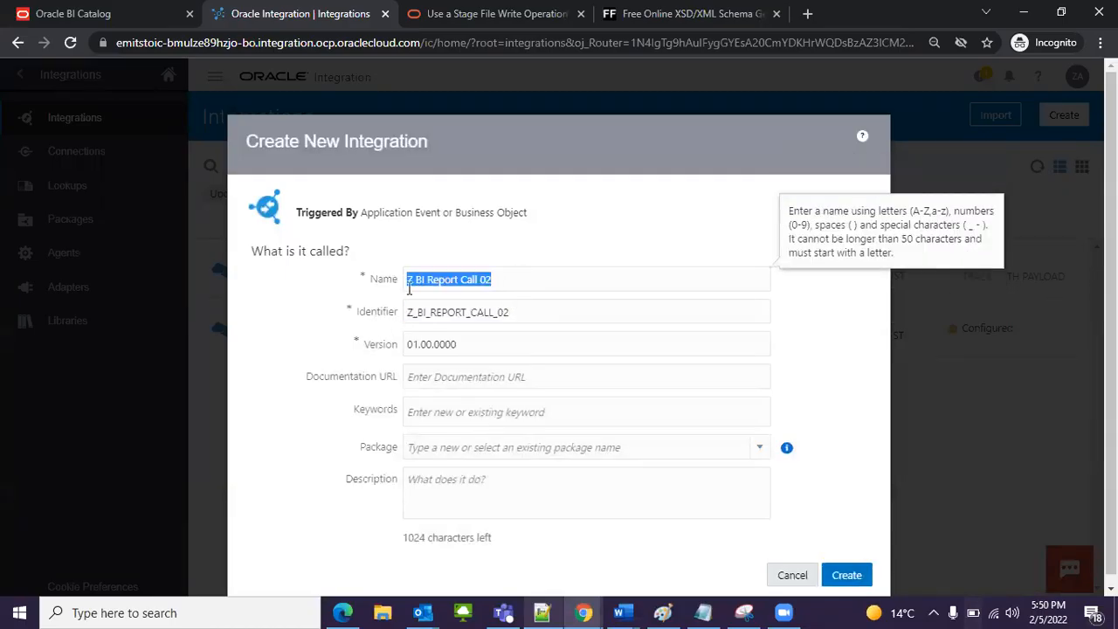
# Step: Examine the identifier and the existing keyword suggestions in the new integration's creation form
pyautogui.click(407, 280)
pyautogui.moveTo(575, 315); pyautogui.dragTo(382, 320)
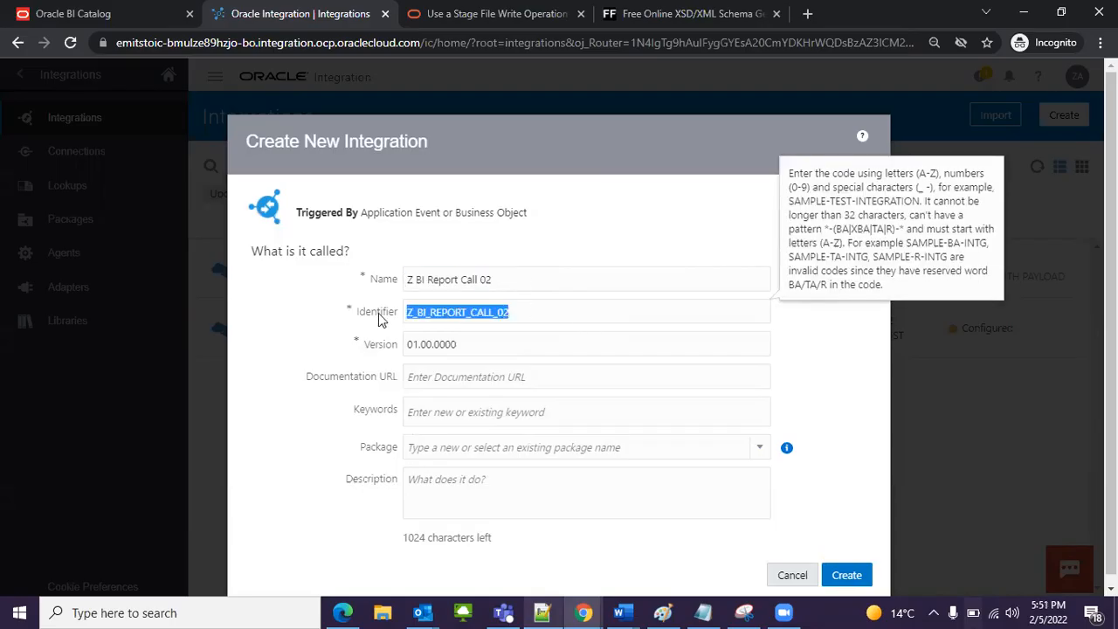
pyautogui.click(540, 315)
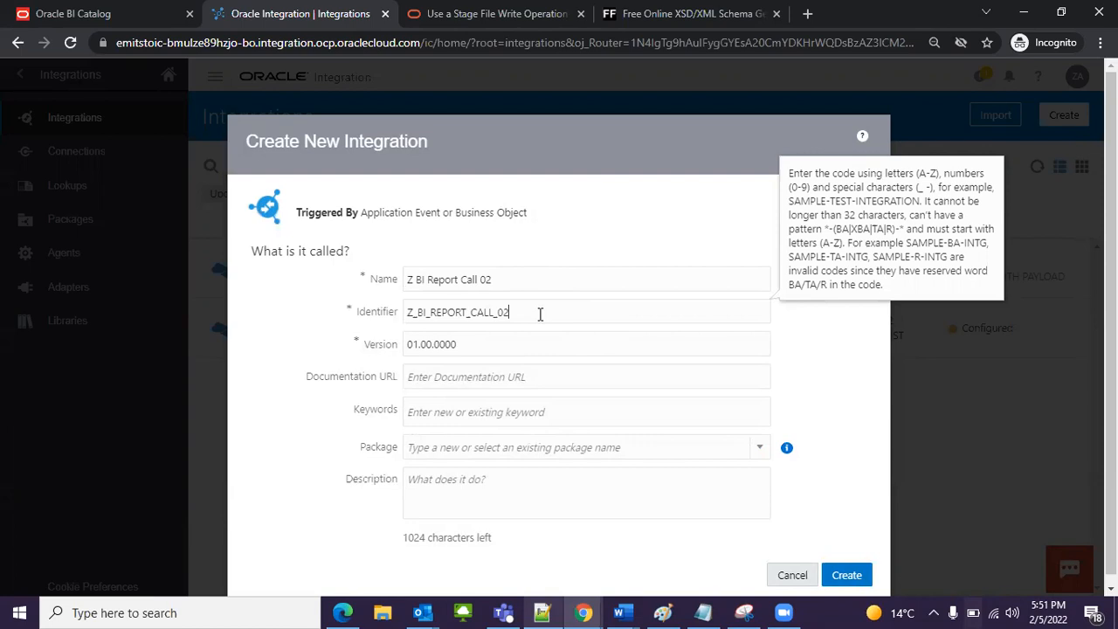
pyautogui.write('3')
pyautogui.click(783, 366)
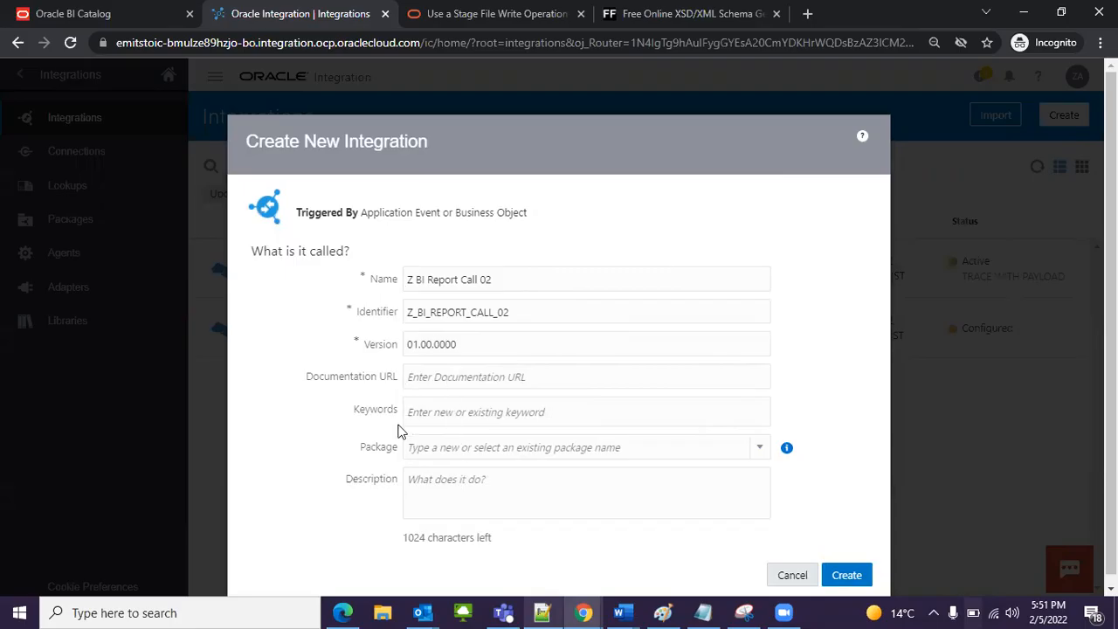
pyautogui.click(490, 411)
pyautogui.click(439, 408)
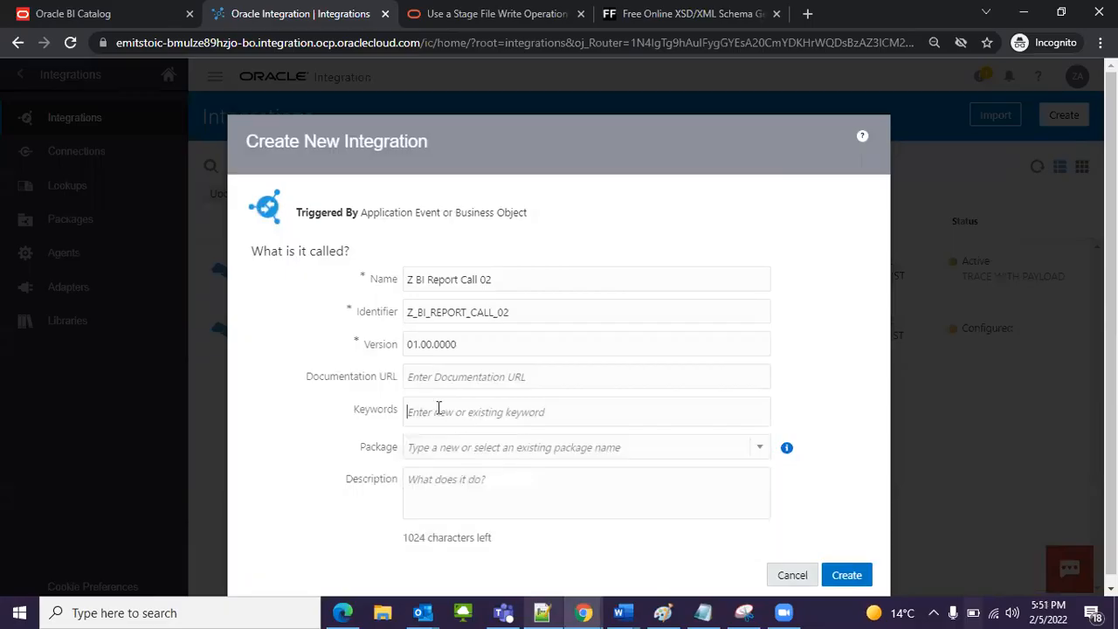
pyautogui.click(390, 409)
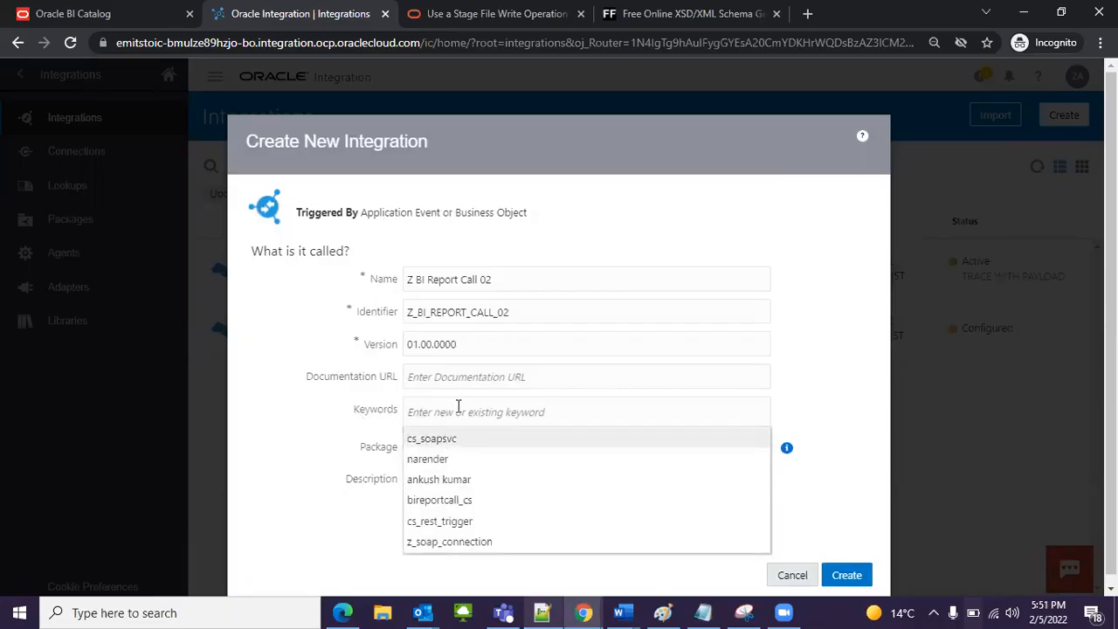
pyautogui.click(458, 405)
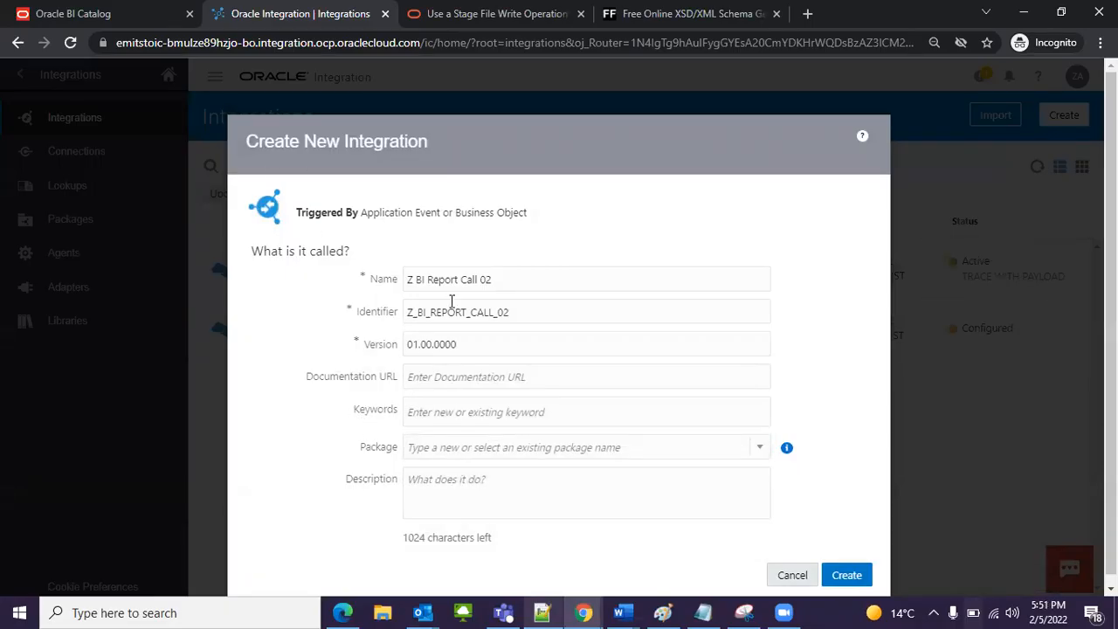
# Step: Assign the existing biReport package to the new integration and create it
pyautogui.click(544, 446)
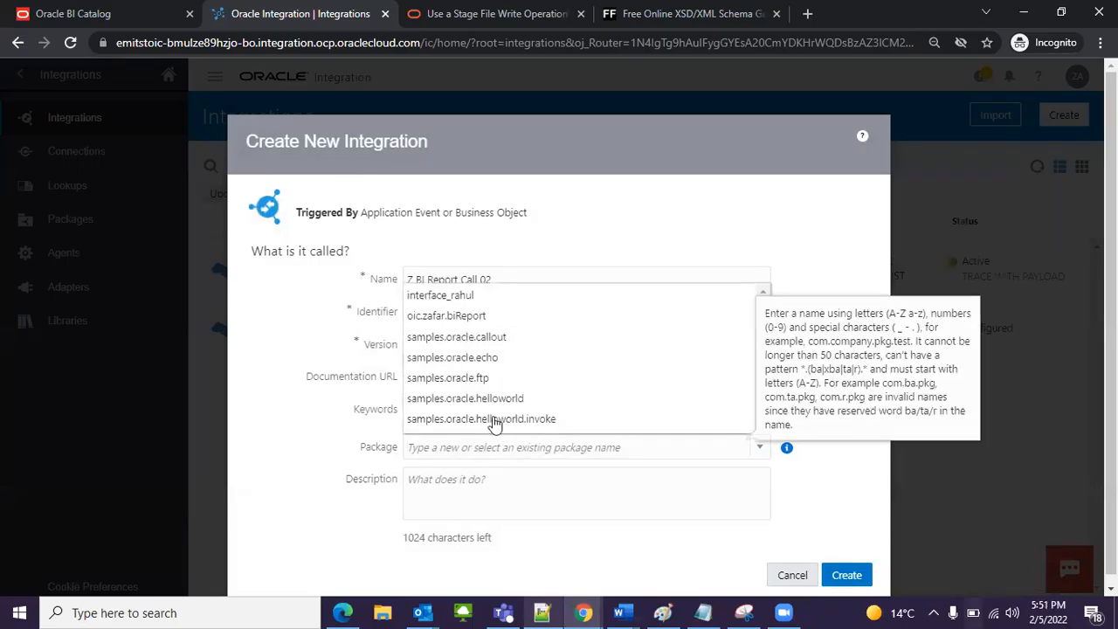
pyautogui.scroll(-1, 485, 367)
pyautogui.click(462, 302)
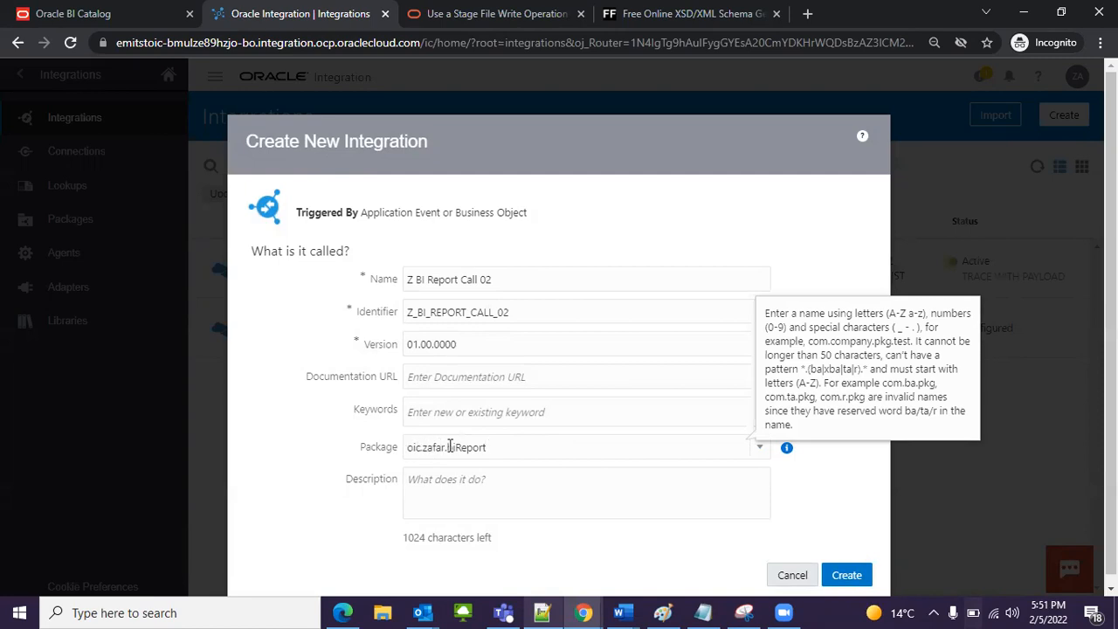
pyautogui.click(496, 453)
pyautogui.click(519, 446)
pyautogui.click(796, 497)
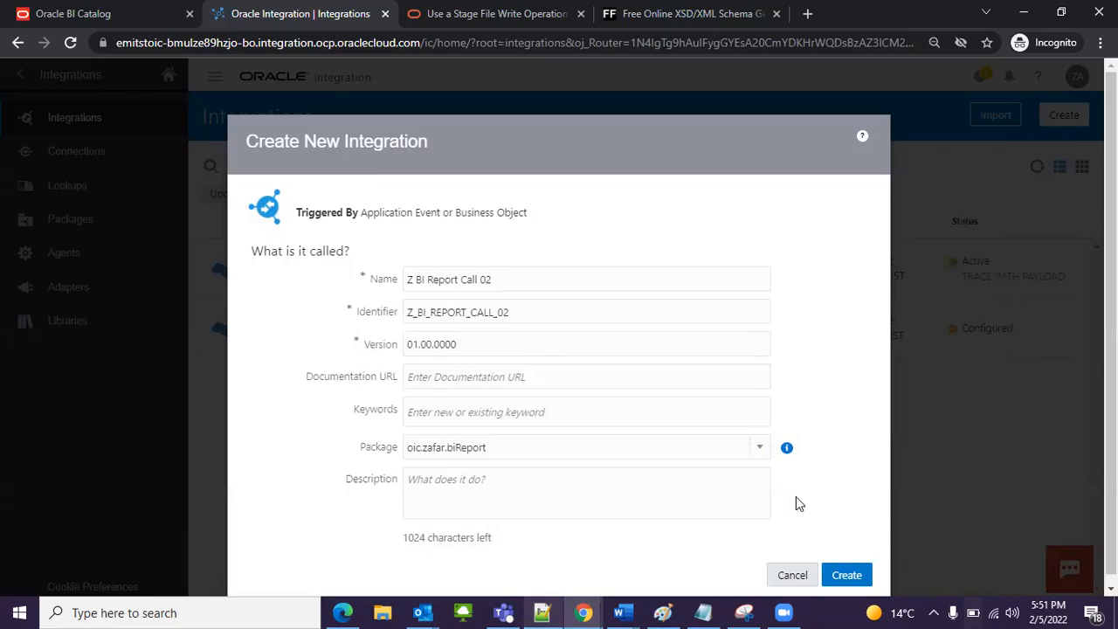
pyautogui.click(849, 575)
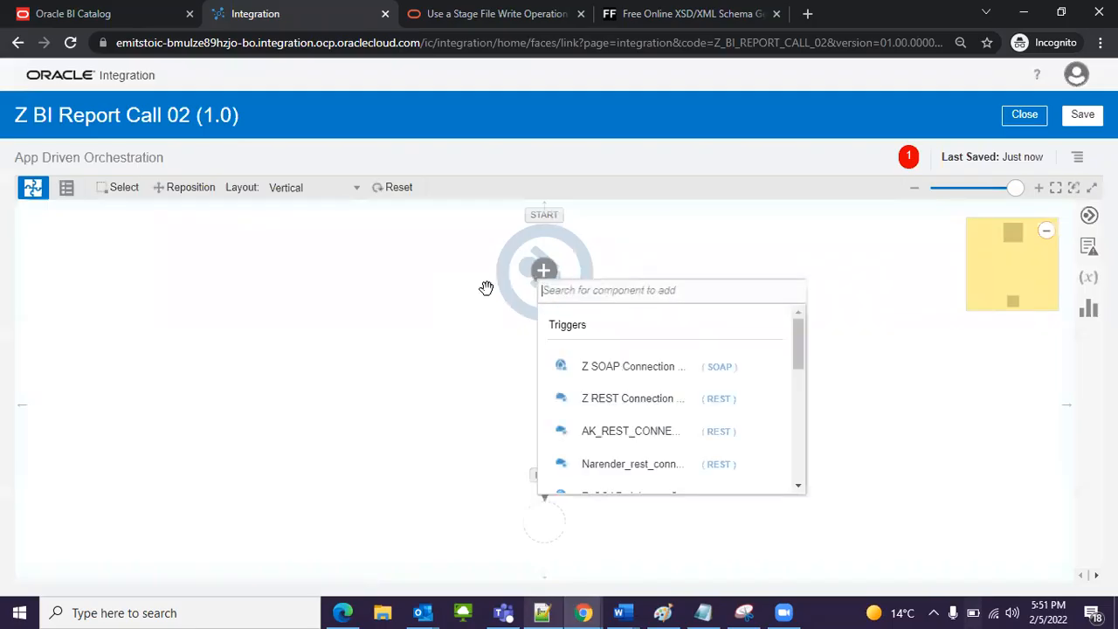
# Step: Dismiss the trigger picker and switch the orchestration canvas to the Horizontal layout
pyautogui.click(440, 401)
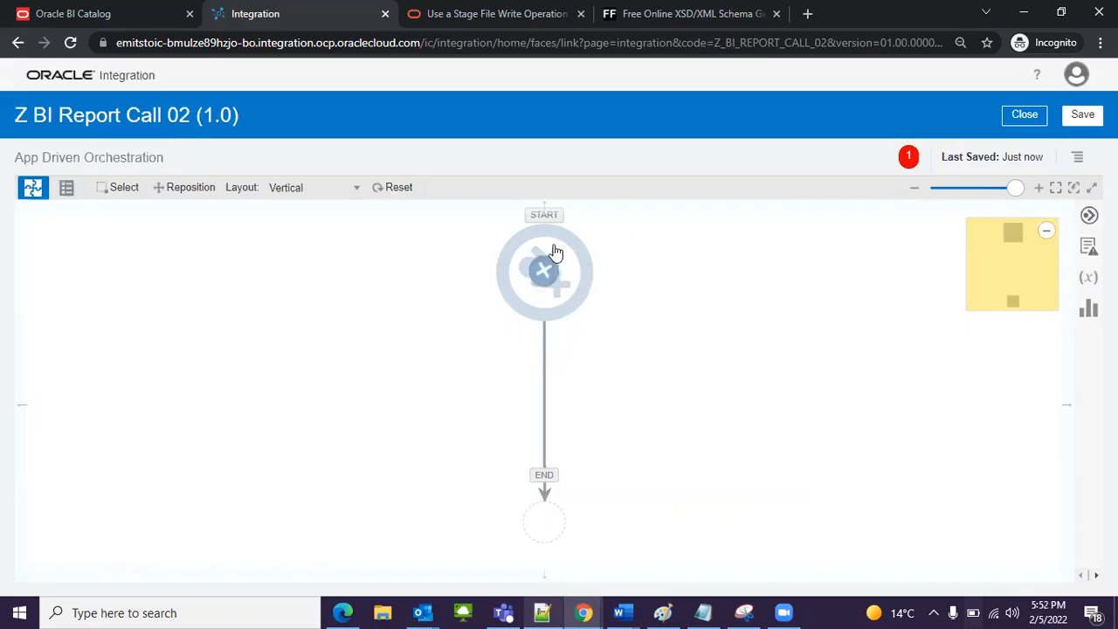
pyautogui.moveTo(582, 310)
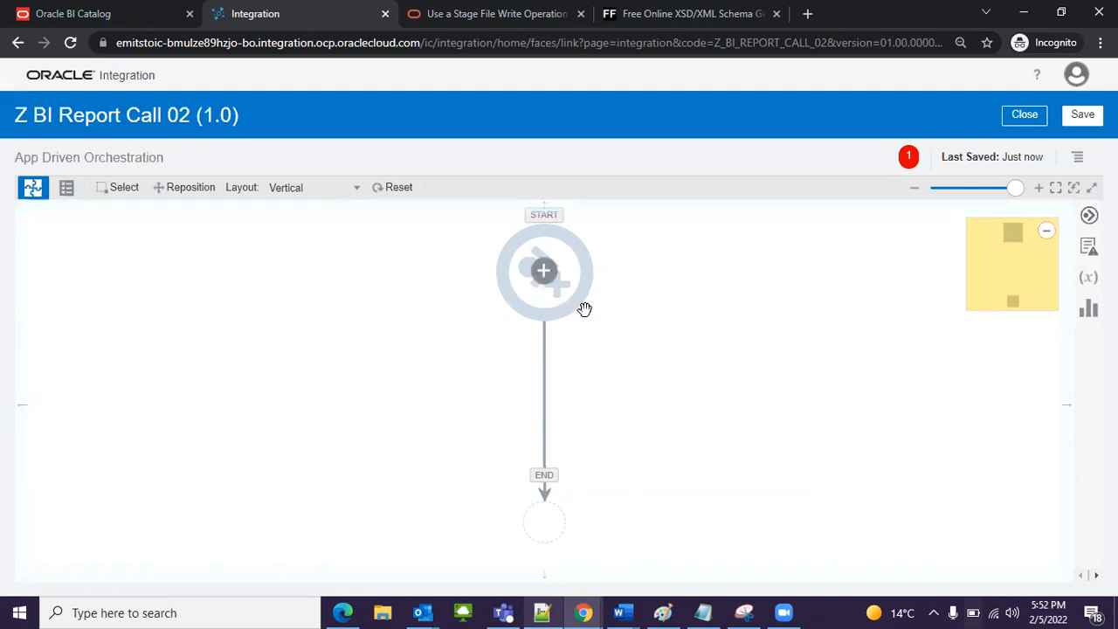
pyautogui.moveTo(539, 321); pyautogui.dragTo(491, 330)
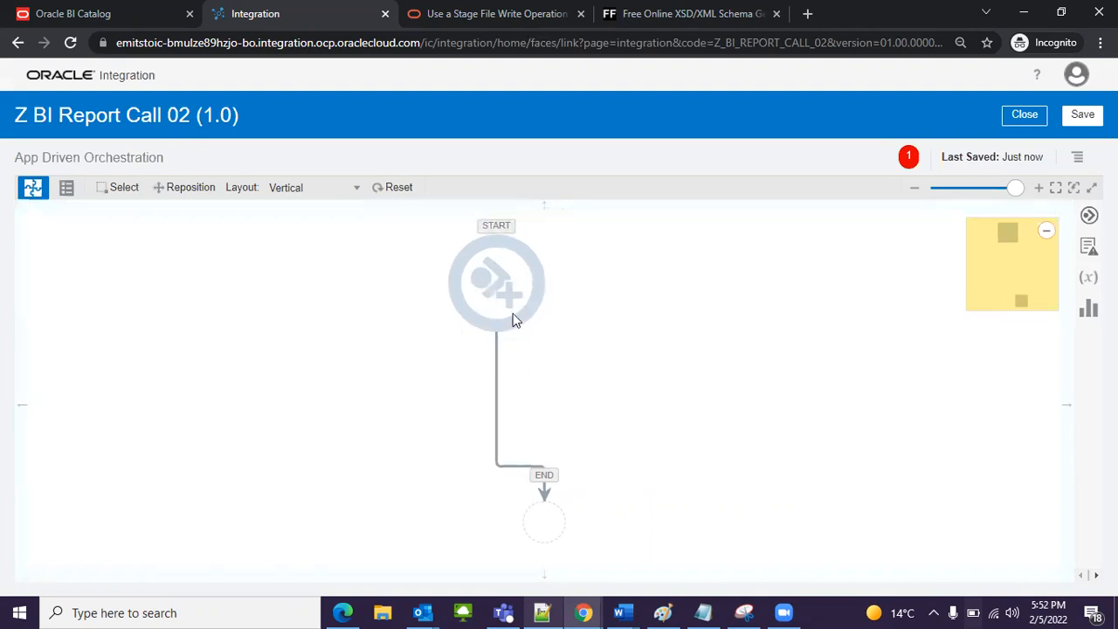
pyautogui.scroll(-3, 537, 431)
pyautogui.scroll(6, 538, 429)
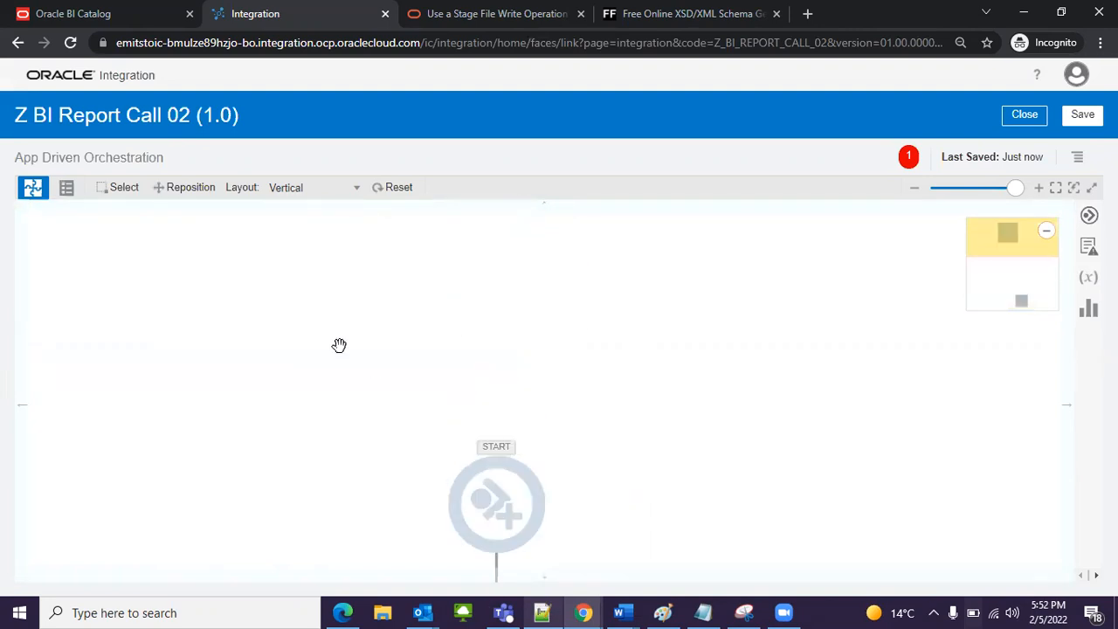
pyautogui.click(329, 187)
pyautogui.click(310, 214)
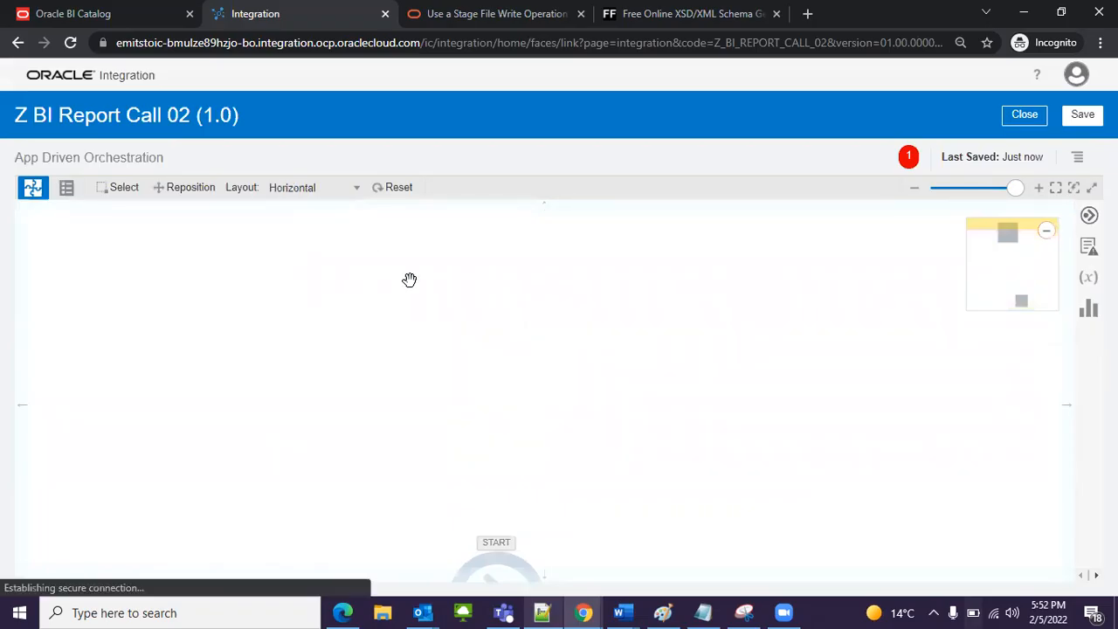
pyautogui.click(415, 391)
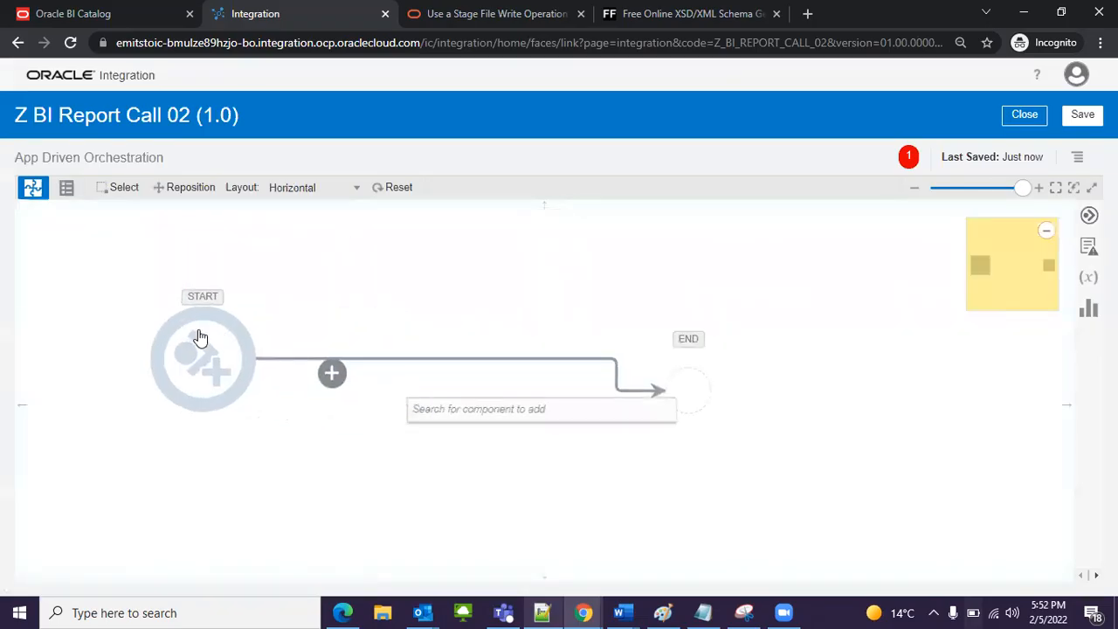
pyautogui.click(341, 432)
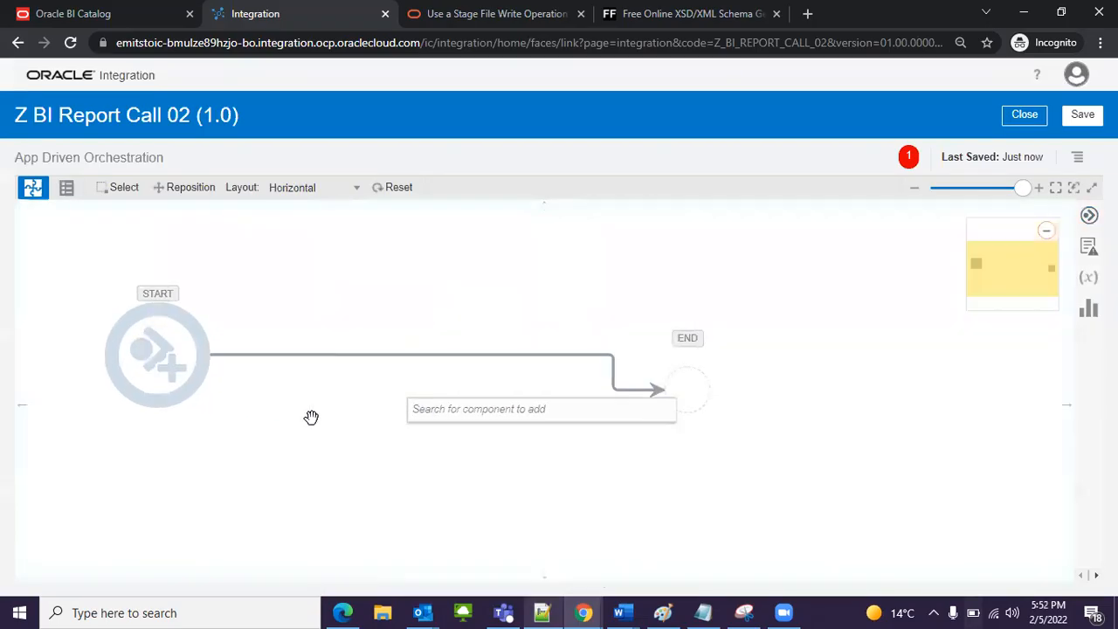
# Step: Add Z REST Connection as the trigger at the start of the integration flow
pyautogui.click(157, 359)
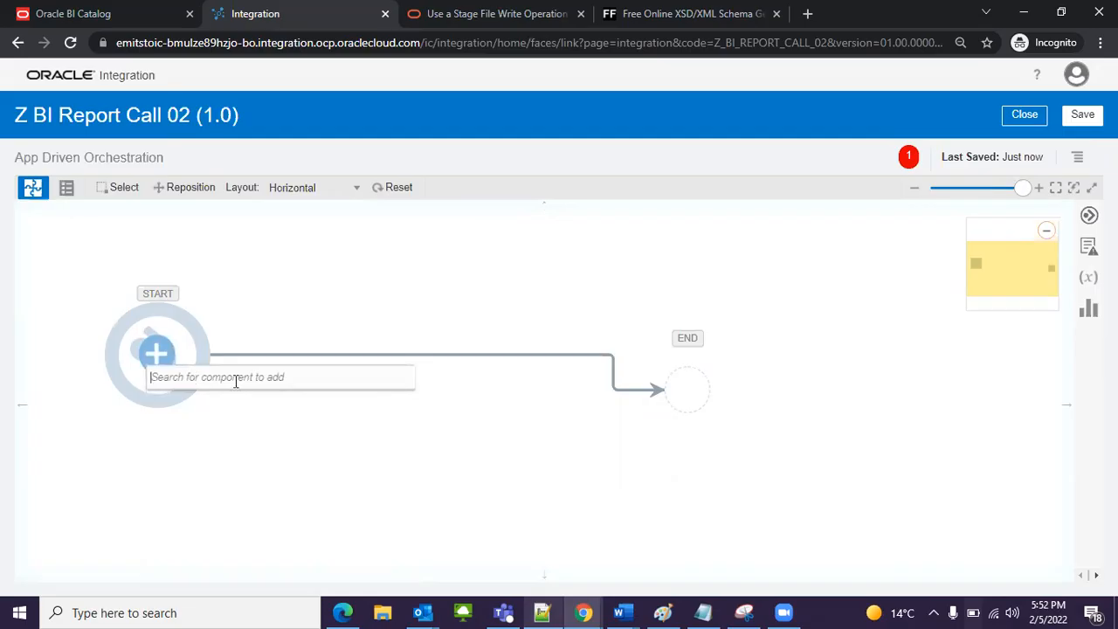
pyautogui.click(235, 377)
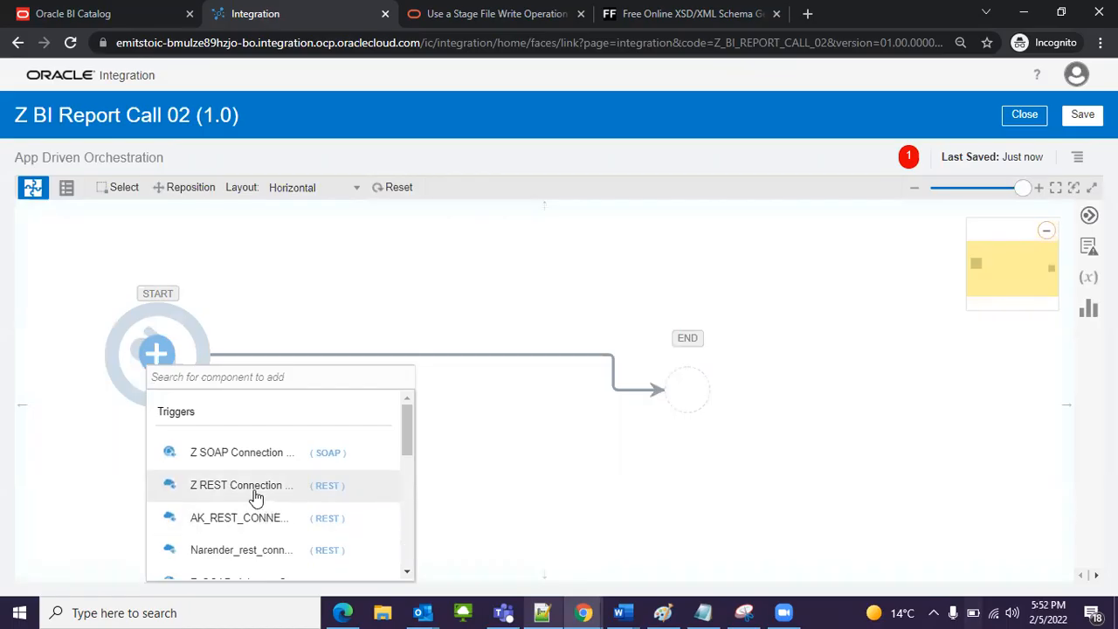
pyautogui.click(324, 487)
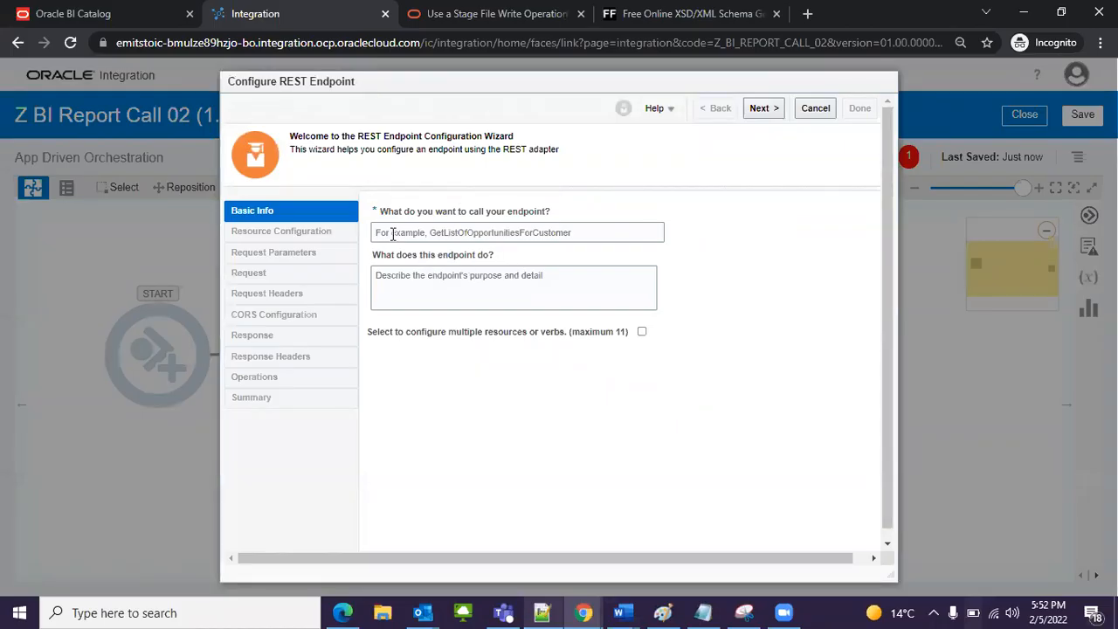
# Step: Name the REST endpoint startREST, describe it as "It will used to start the integration", and continue to the resource configuration
pyautogui.click(501, 240)
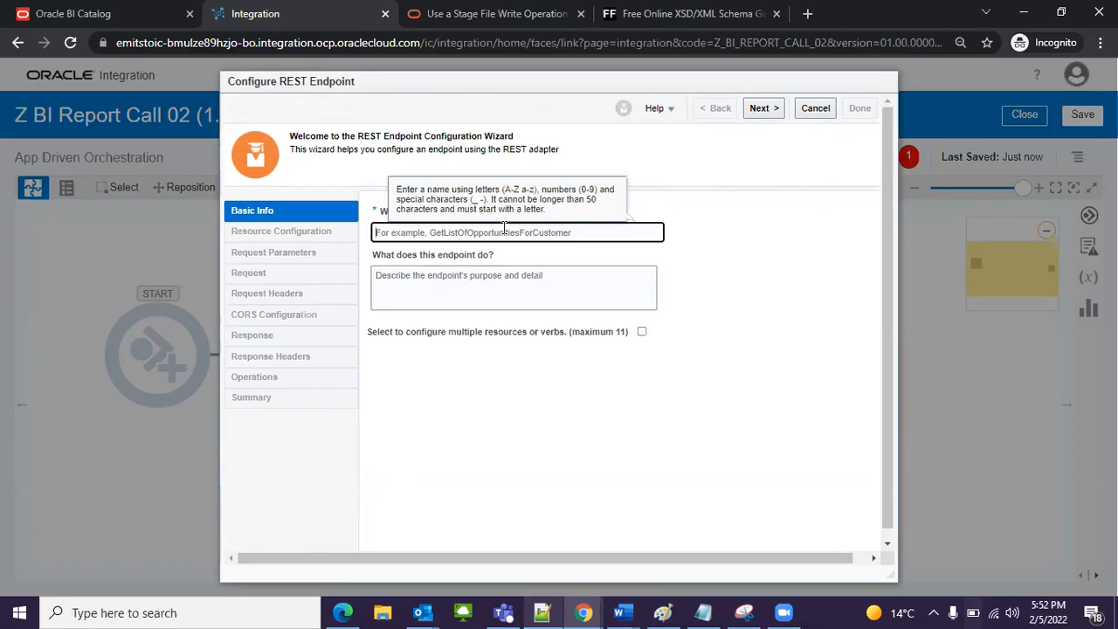
pyautogui.write('sta')
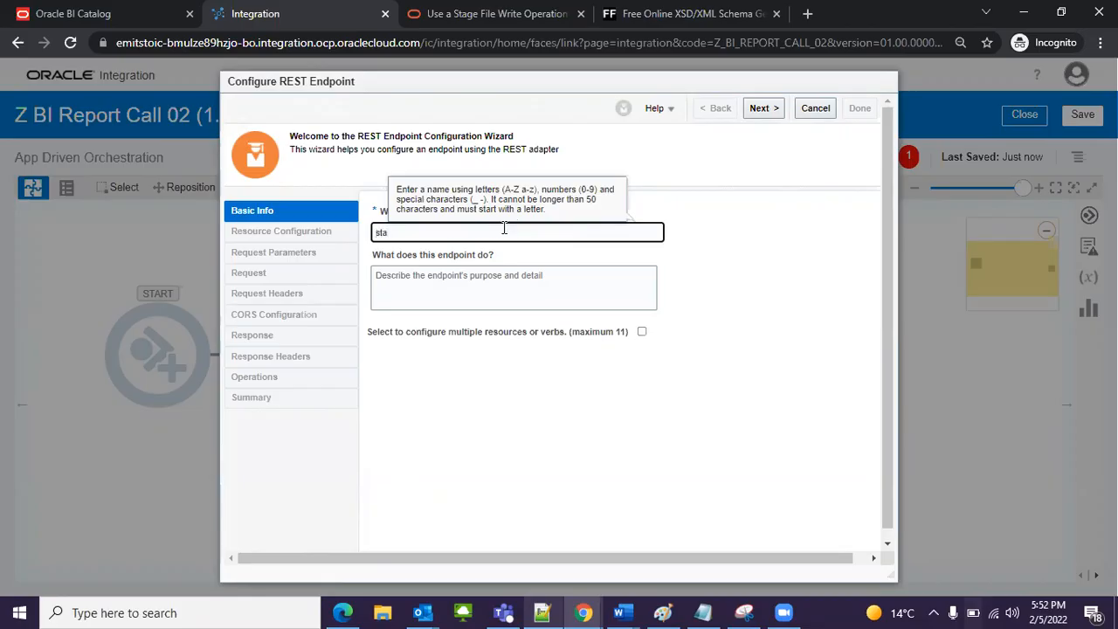
pyautogui.write('rtREST')
pyautogui.click(558, 282)
pyautogui.write('It will')
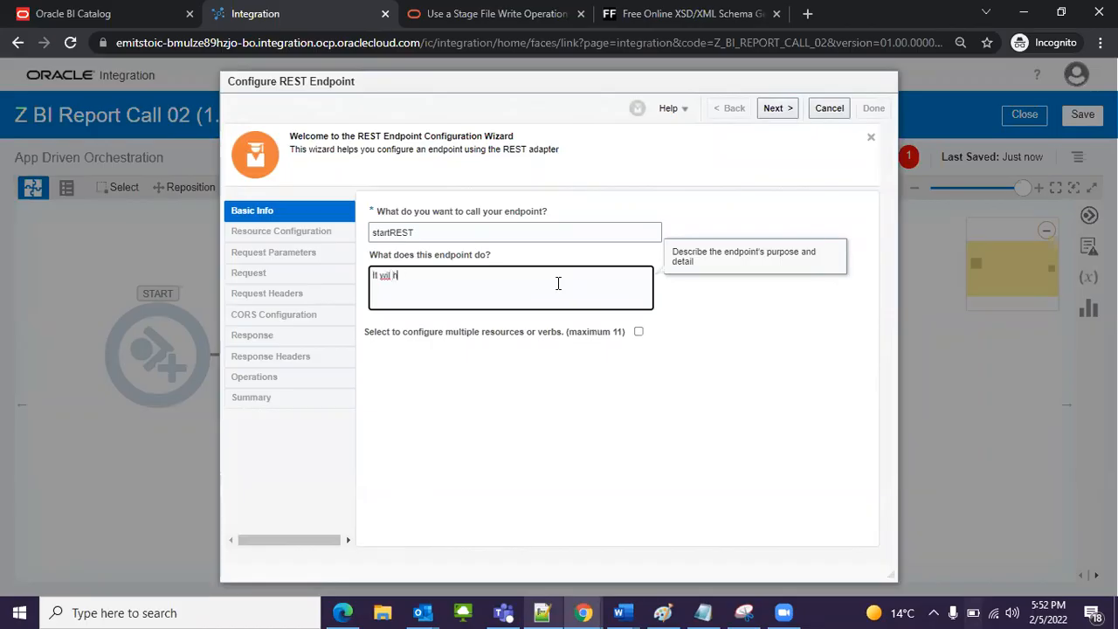
pyautogui.write(' used to st')
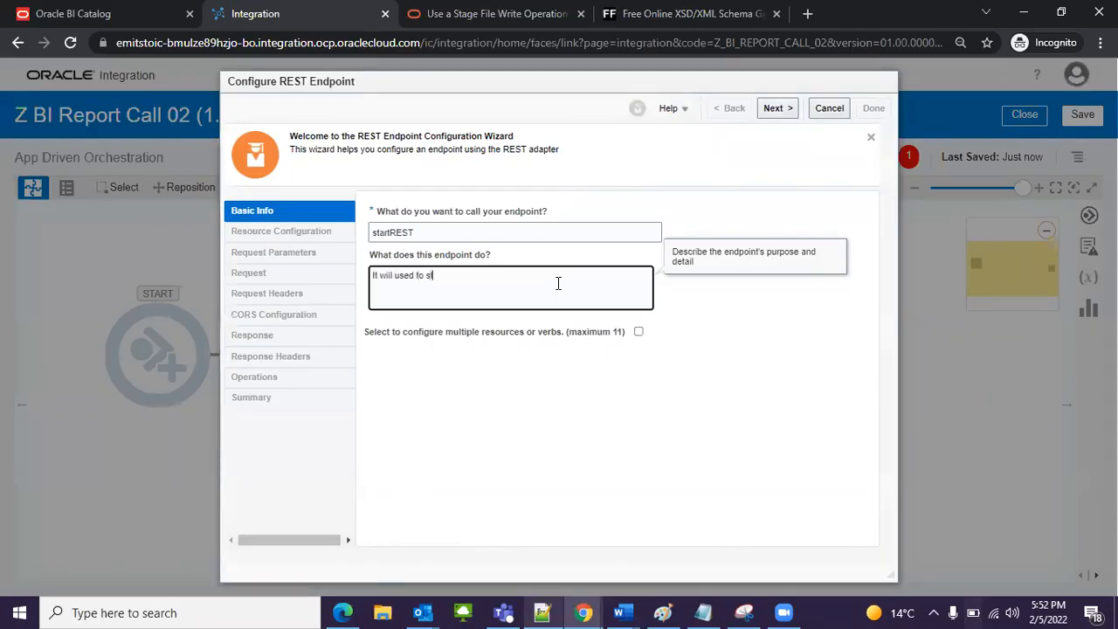
pyautogui.write('ast the integration')
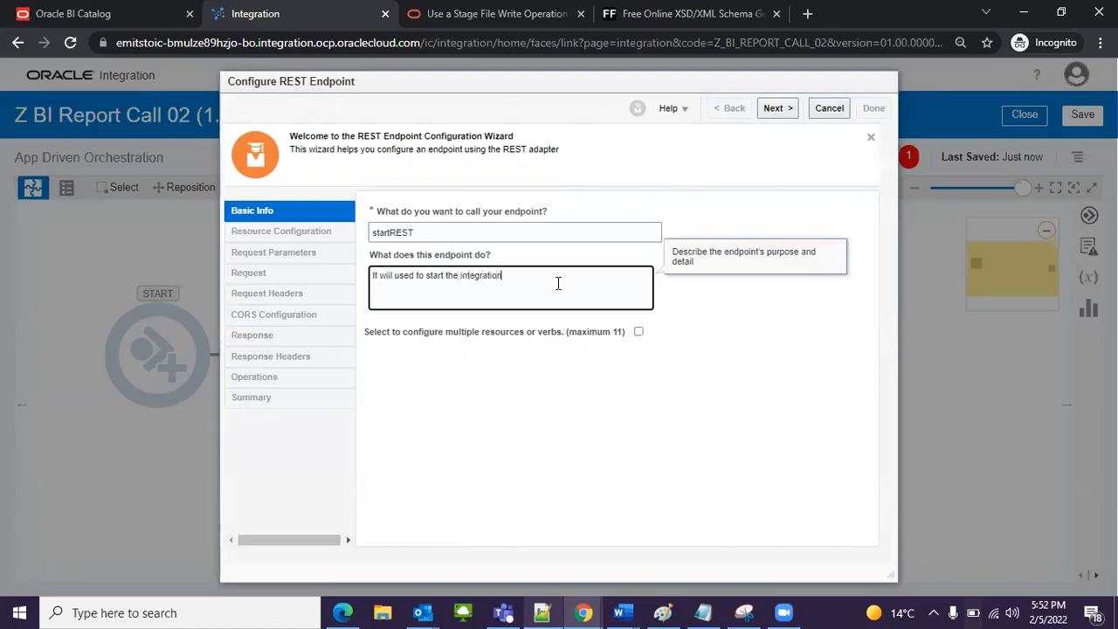
pyautogui.click(776, 108)
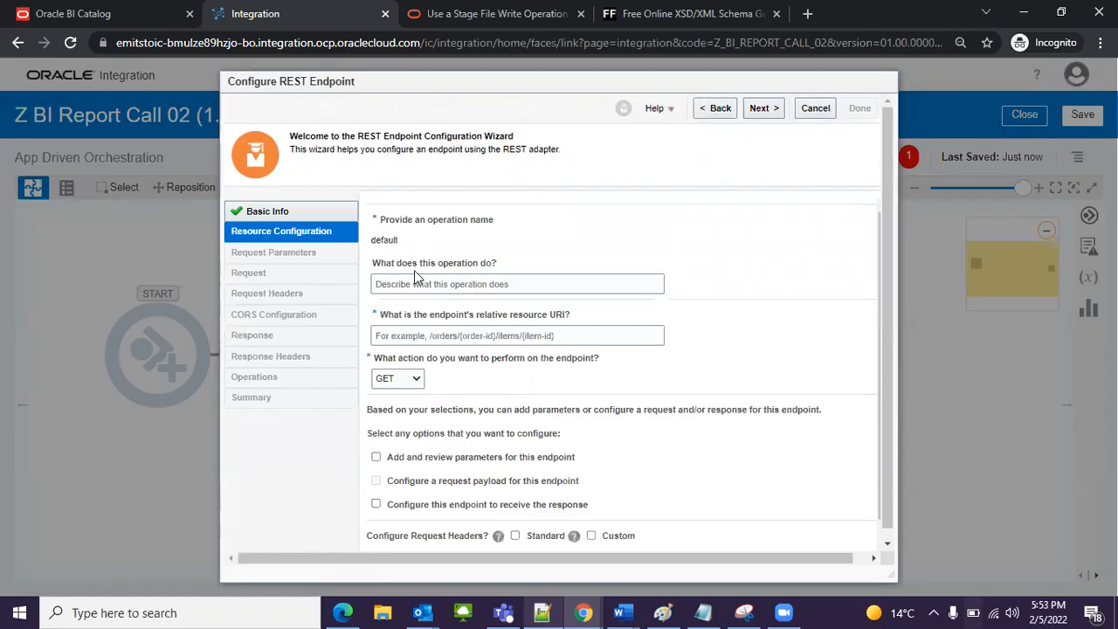
pyautogui.click(463, 281)
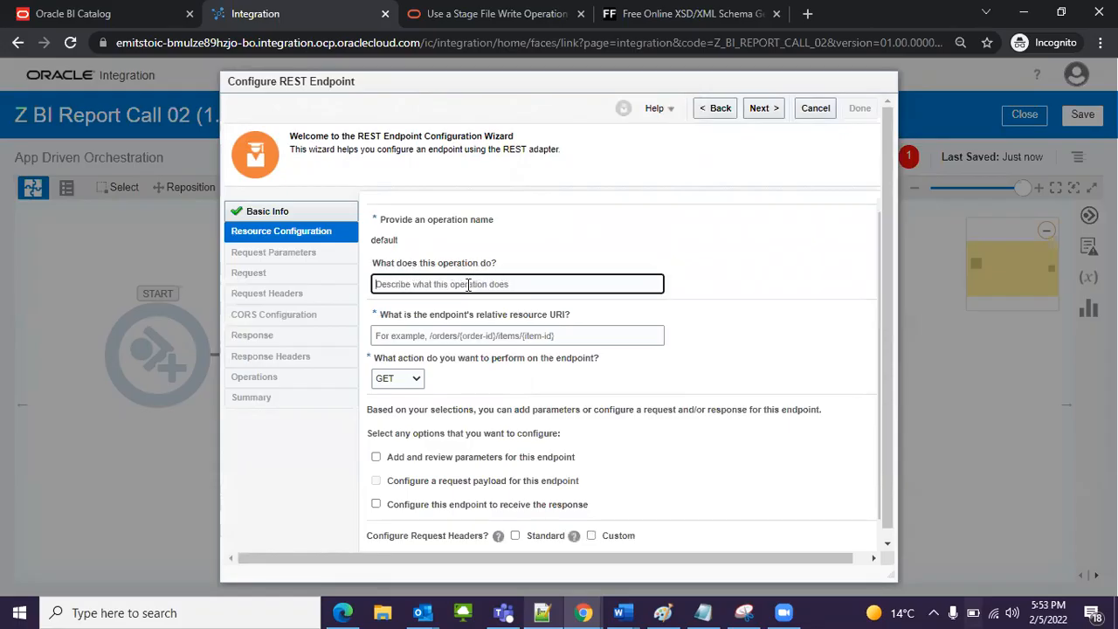
pyautogui.scroll(-1, 483, 281)
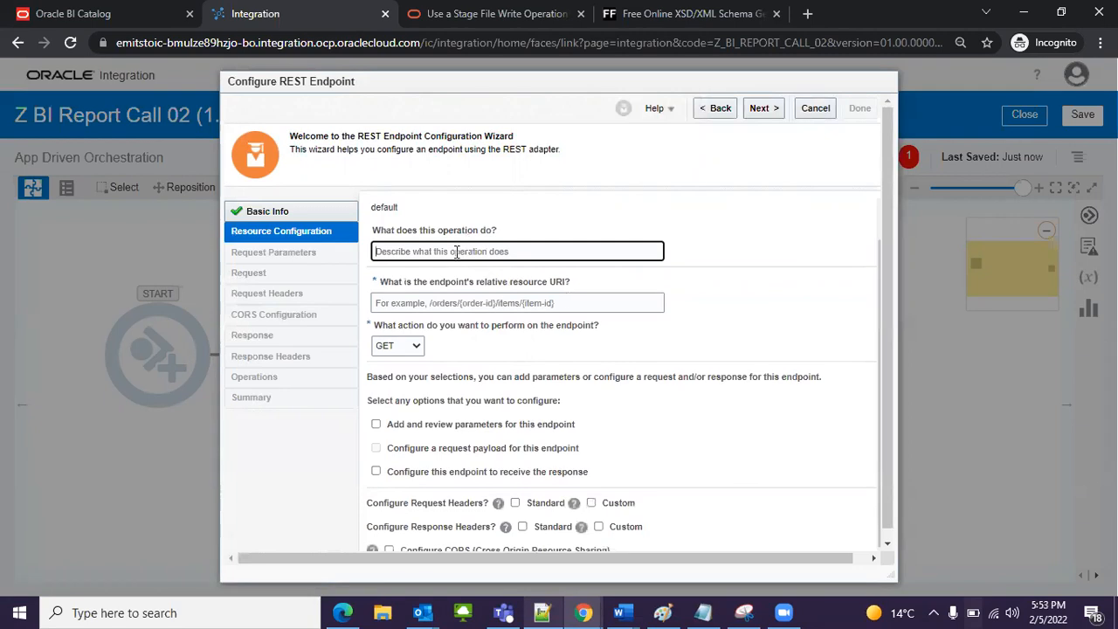
pyautogui.scroll(1, 458, 253)
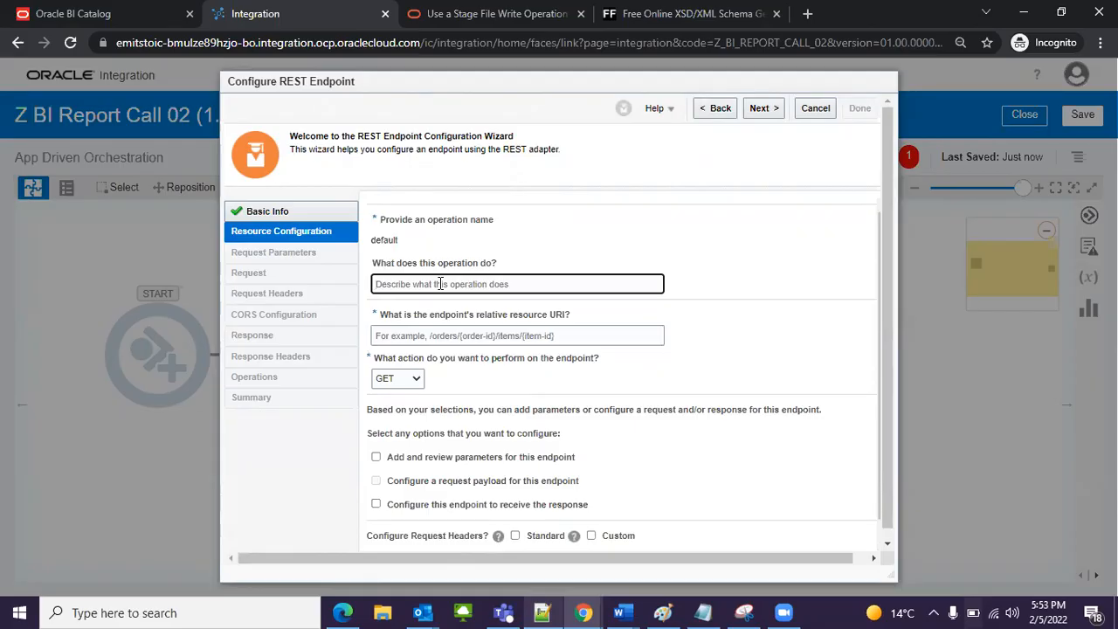
pyautogui.write('itemStatus')
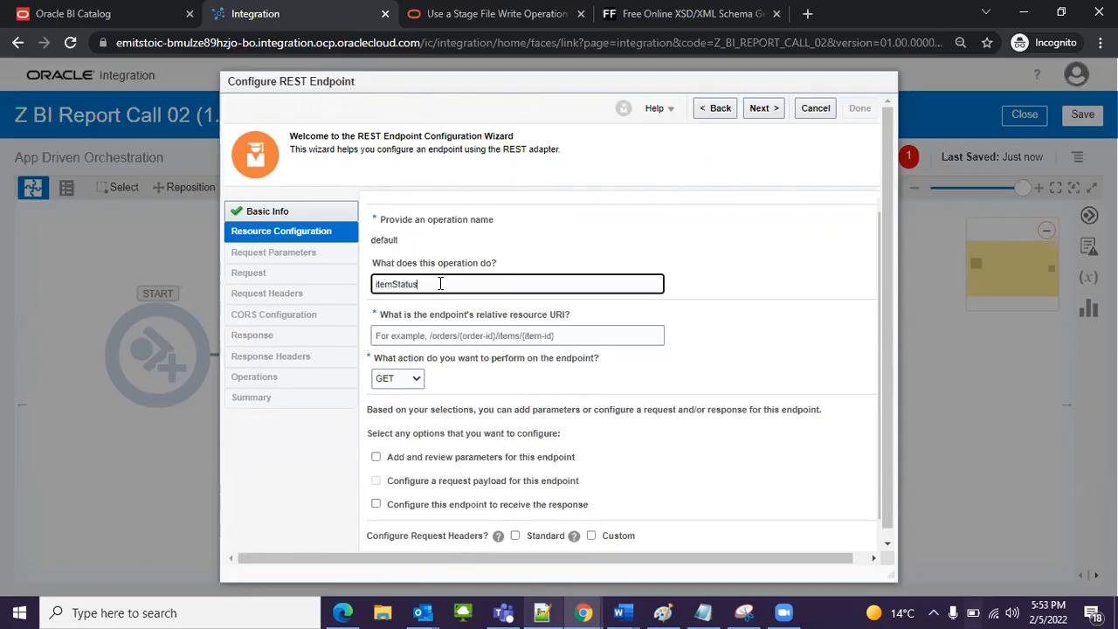
pyautogui.click(481, 236)
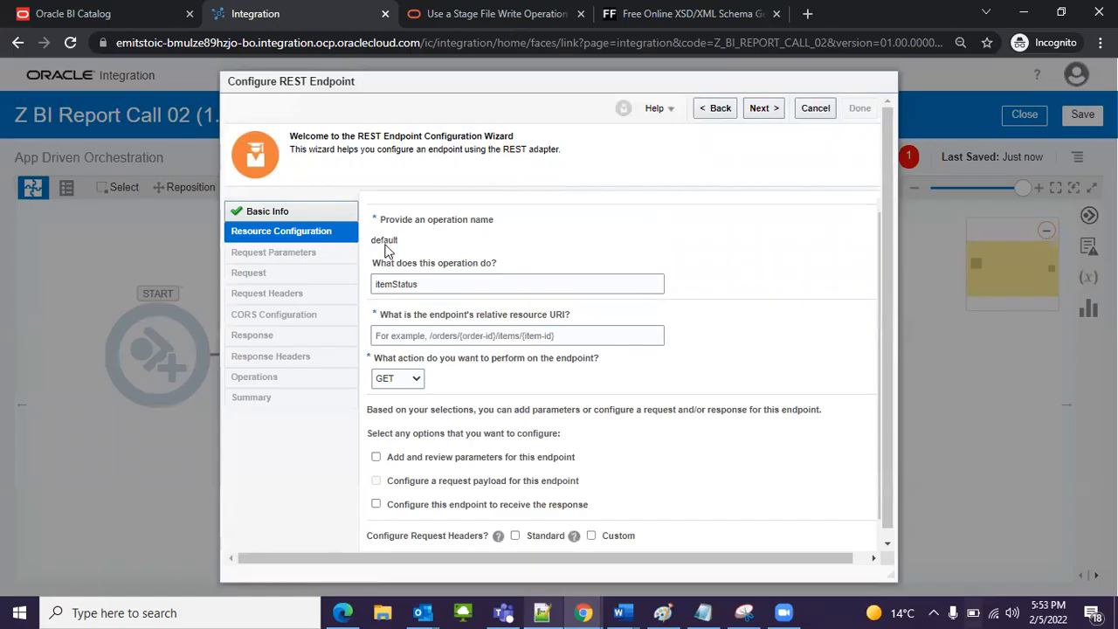
pyautogui.click(720, 108)
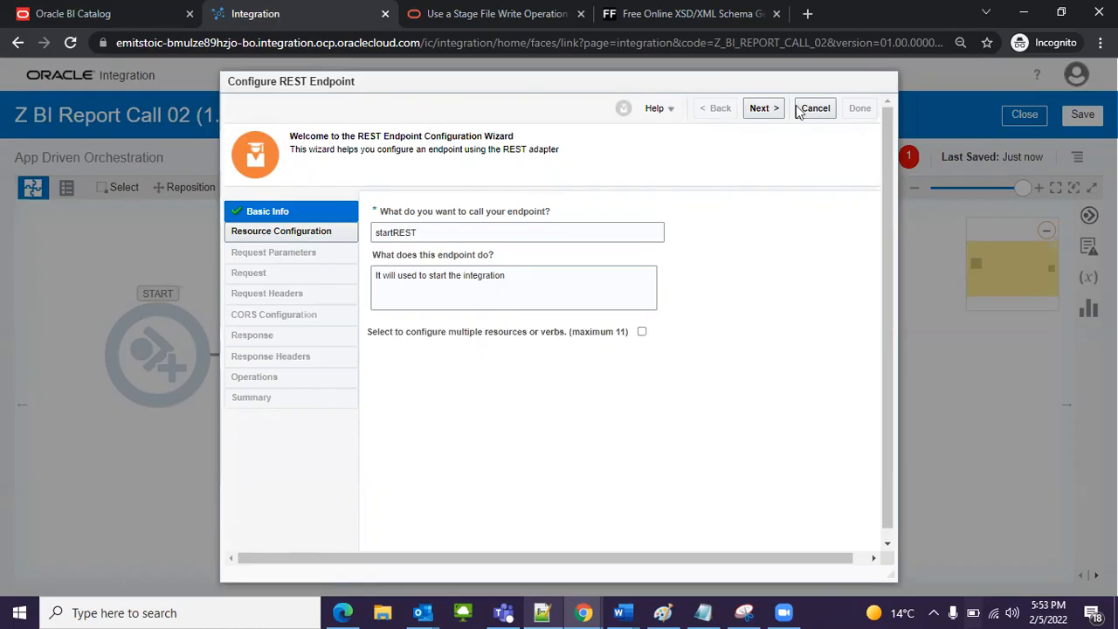
pyautogui.click(766, 108)
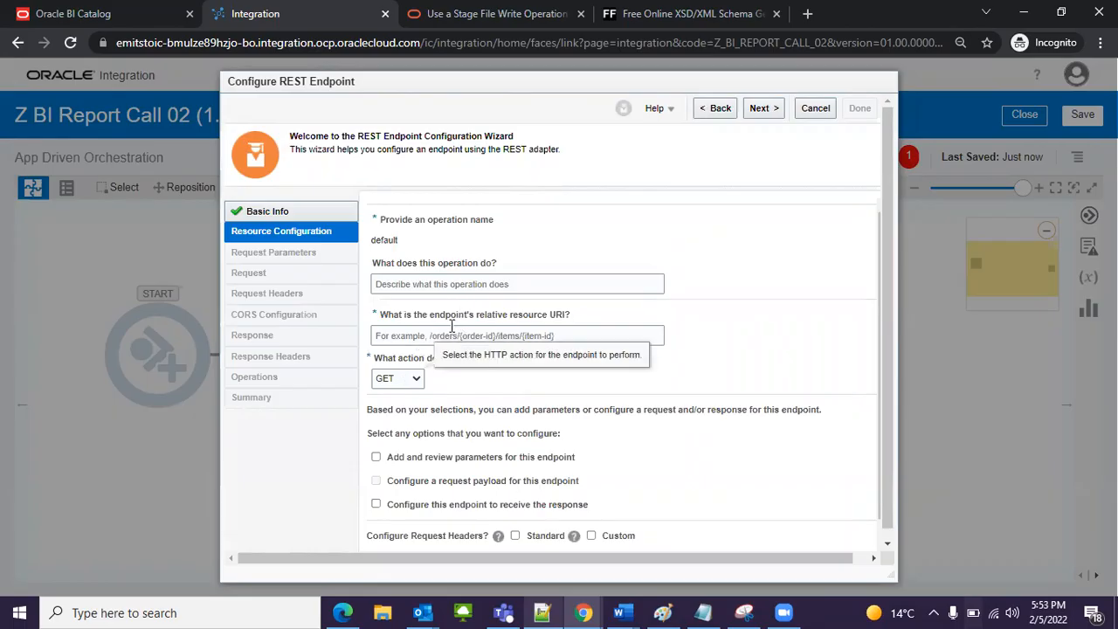
# Step: Describe the REST operation as itemDetails and set its relative resource URI to /itemDetails
pyautogui.click(436, 281)
pyautogui.write('itemDetails')
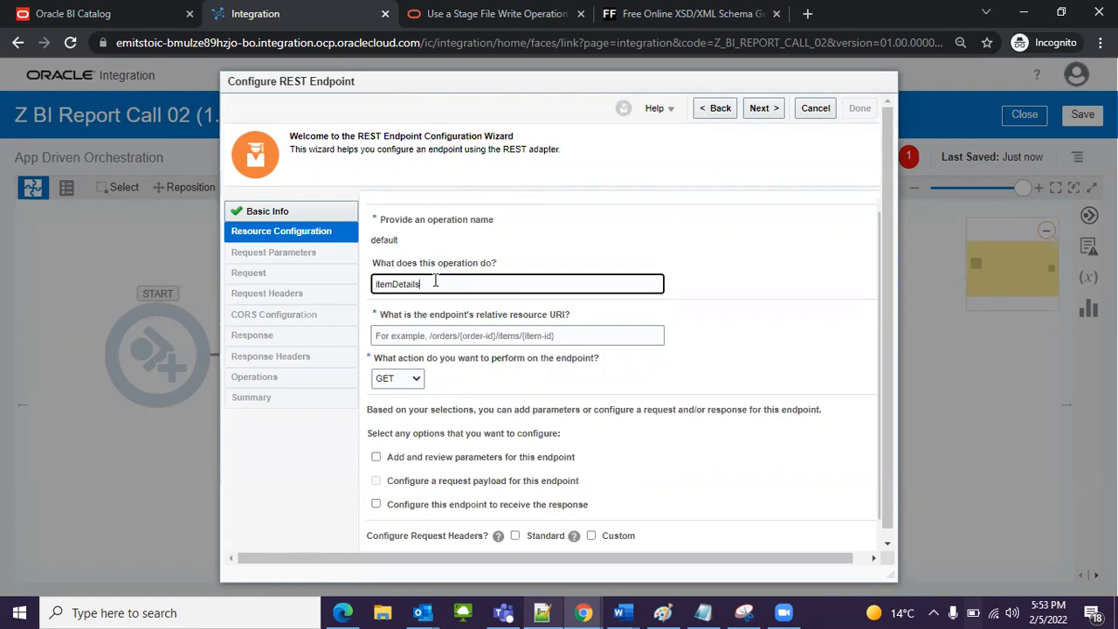
pyautogui.click(453, 337)
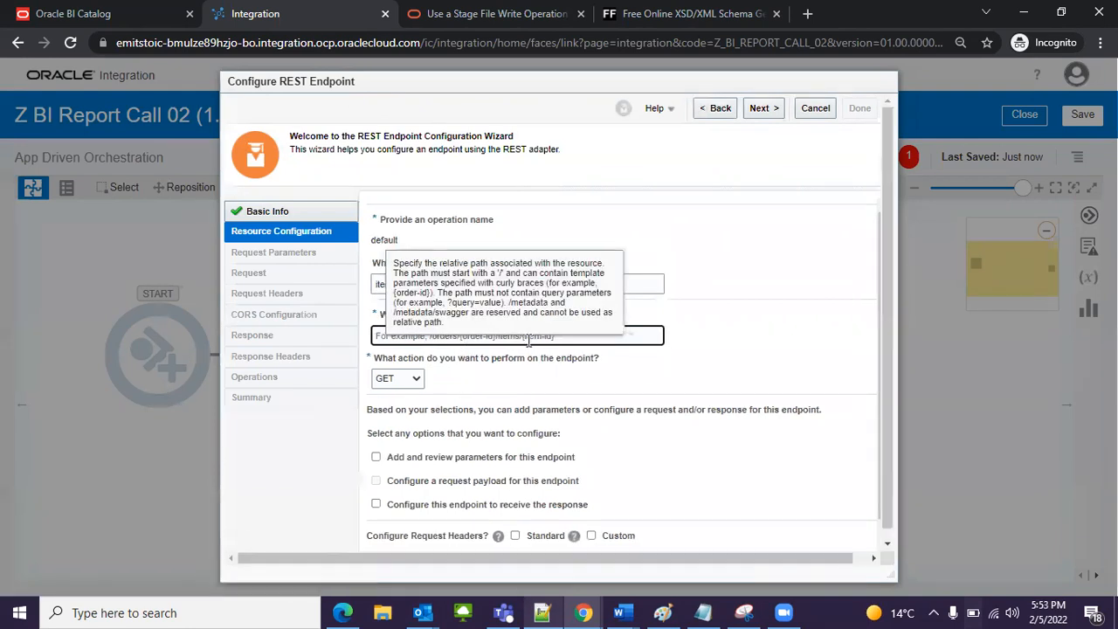
pyautogui.click(711, 371)
pyautogui.click(536, 339)
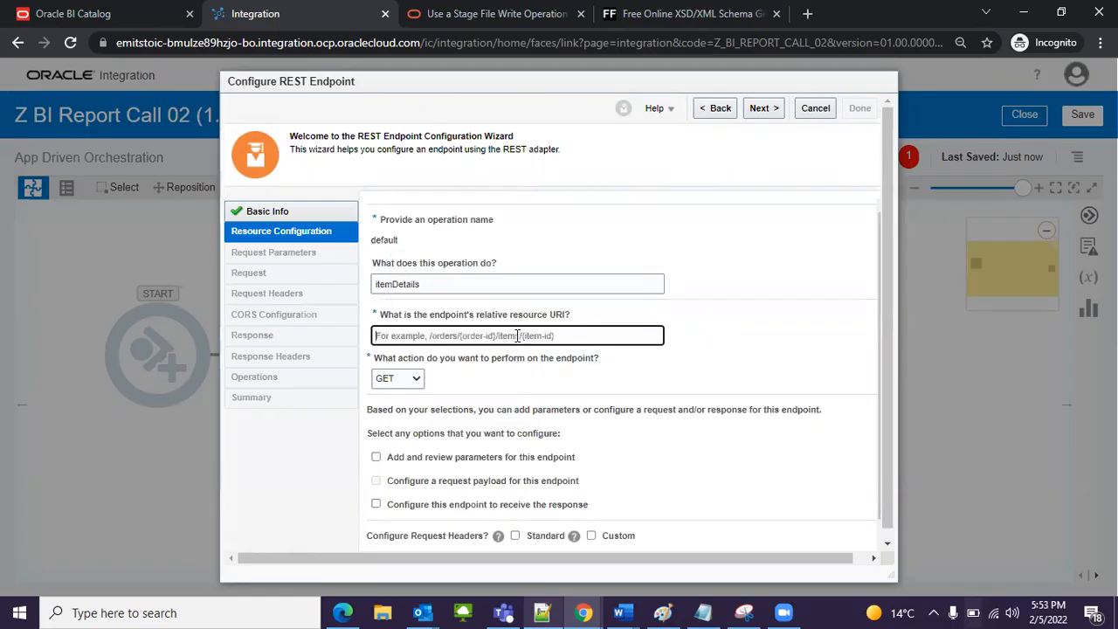
pyautogui.write('/itemDetails')
# Step: Set the endpoint action to POST, enable the request payload and the response, and continue to the request configuration
pyautogui.click(417, 364)
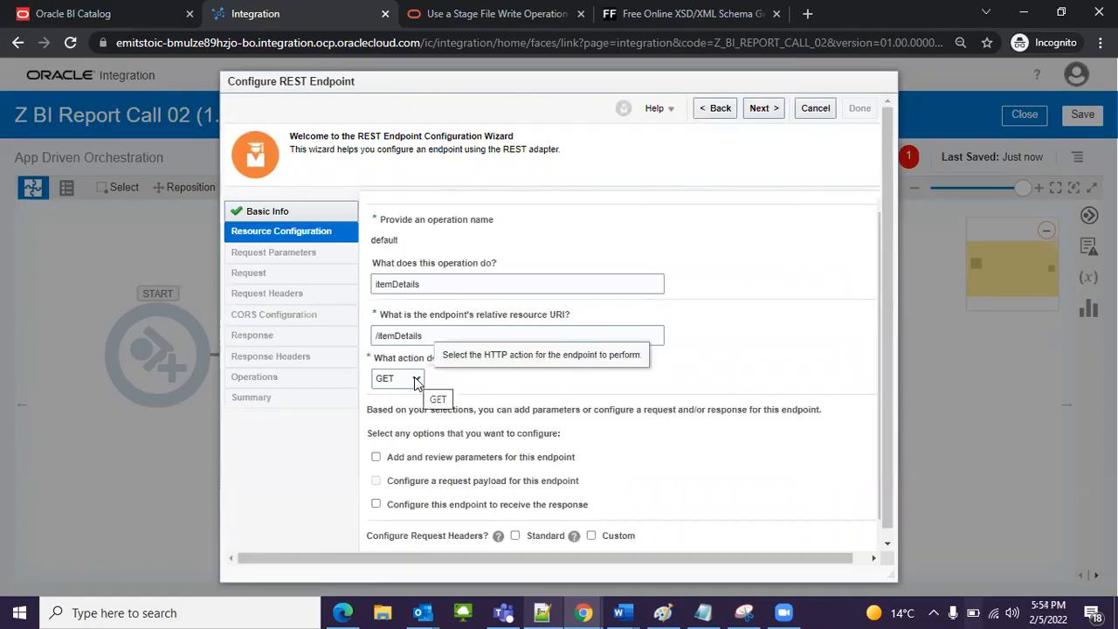
pyautogui.click(416, 381)
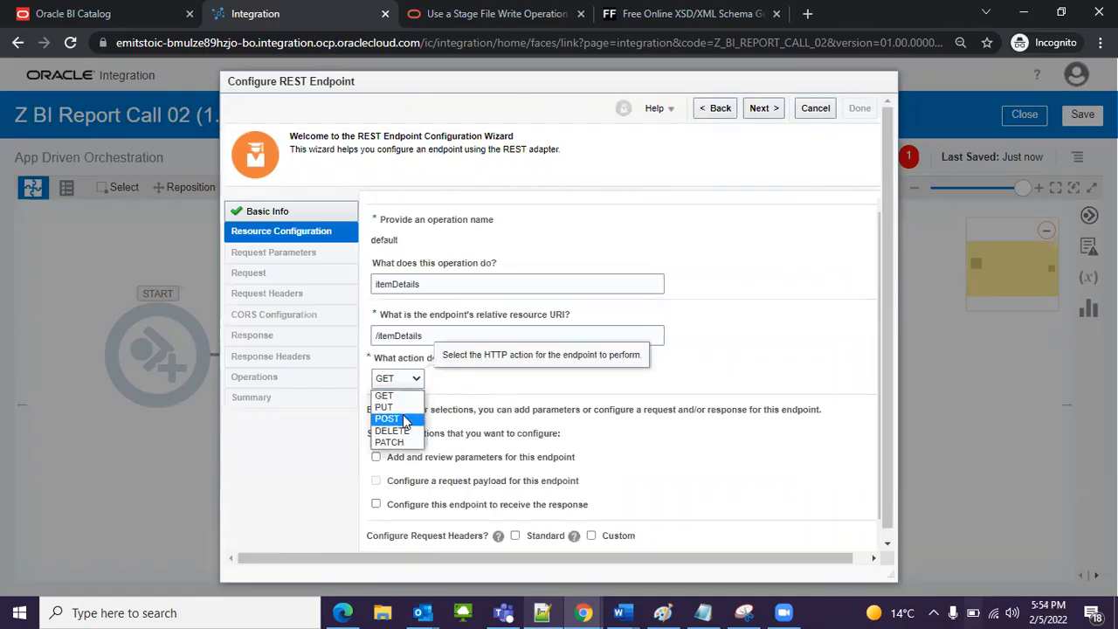
pyautogui.click(407, 402)
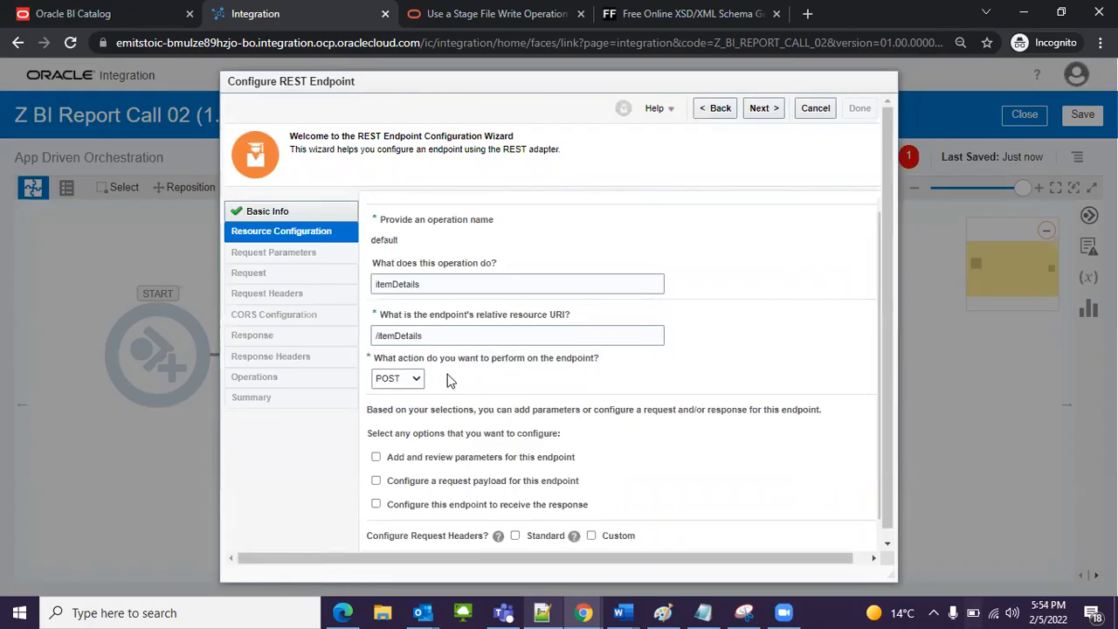
pyautogui.scroll(-2, 437, 409)
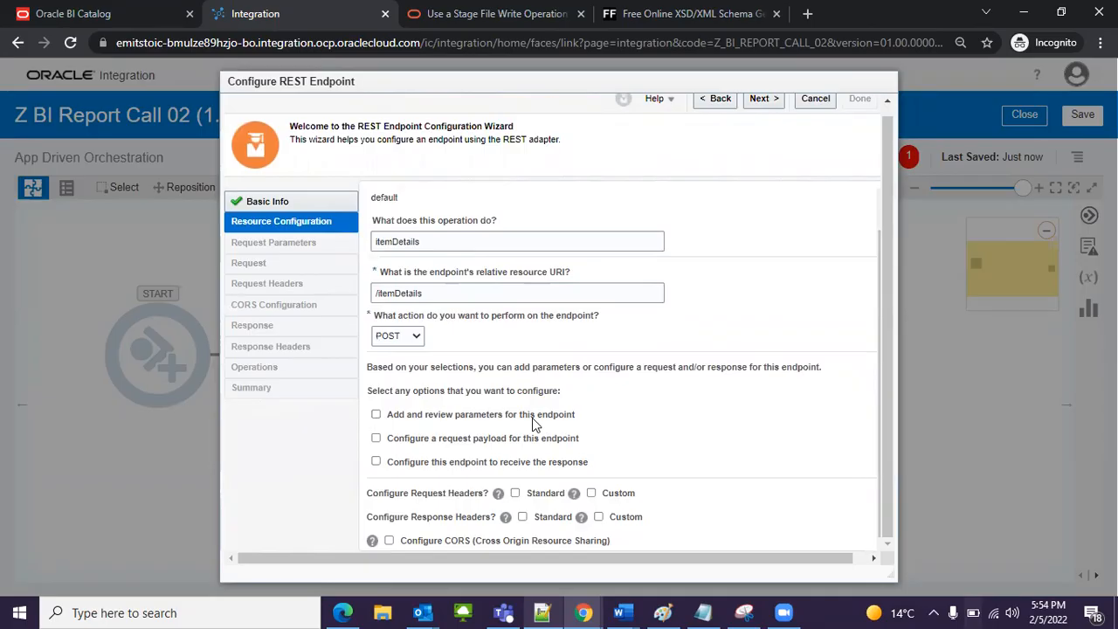
pyautogui.click(376, 441)
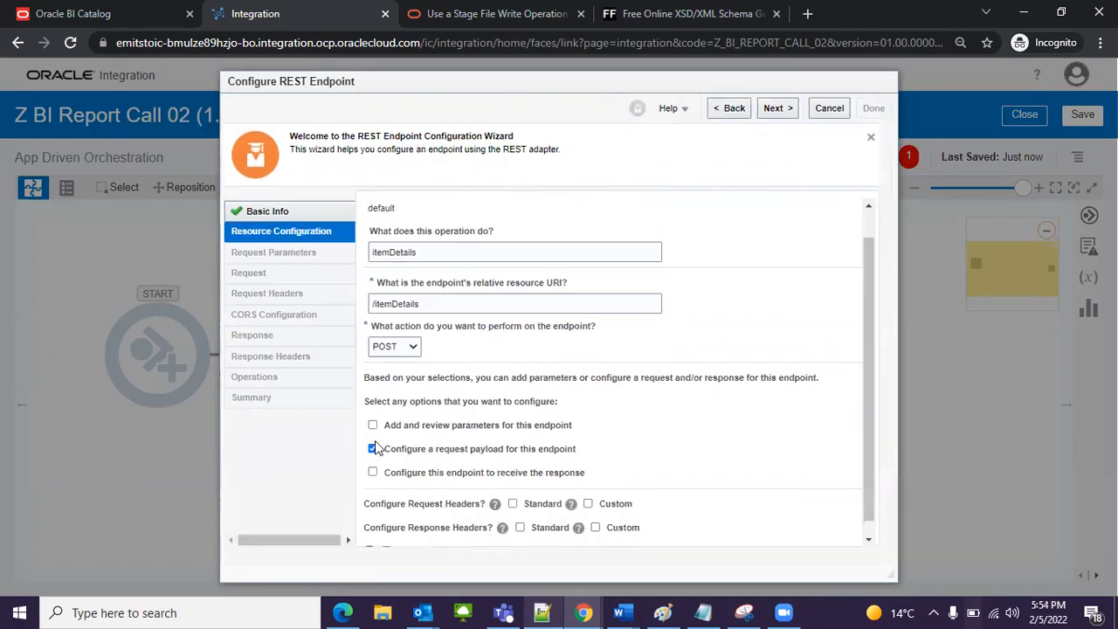
pyautogui.click(373, 473)
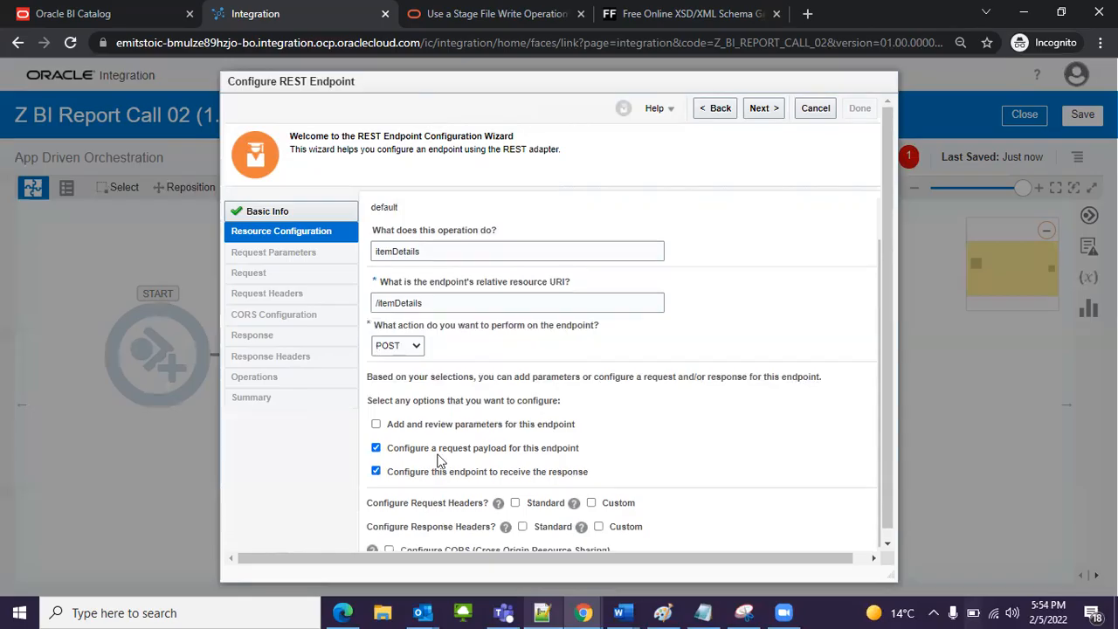
pyautogui.scroll(-1, 486, 455)
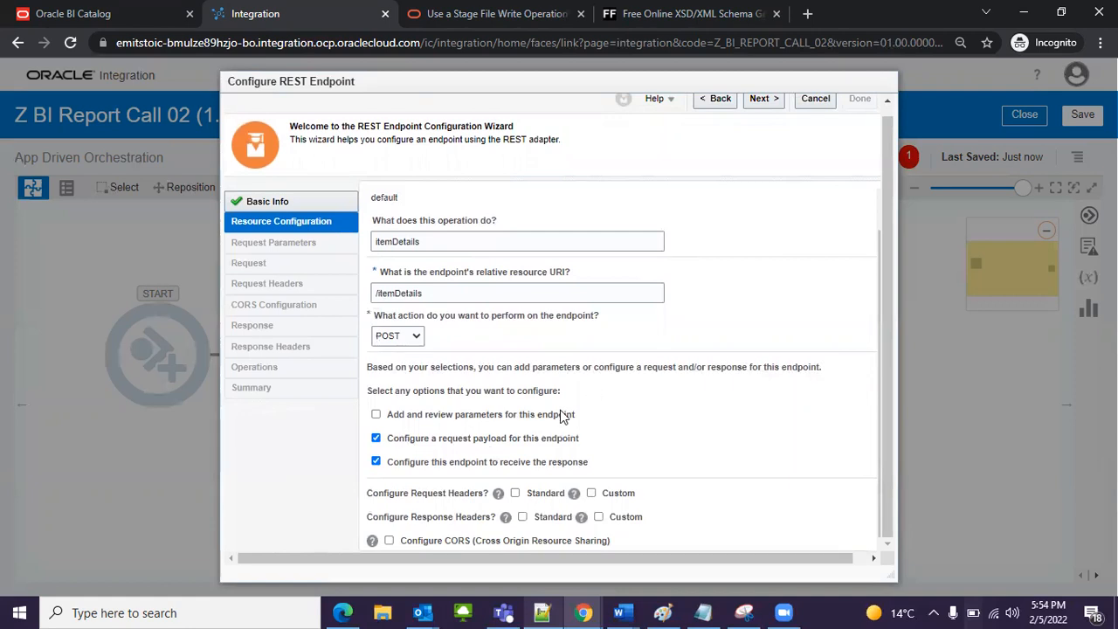
pyautogui.scroll(2, 568, 428)
pyautogui.click(761, 99)
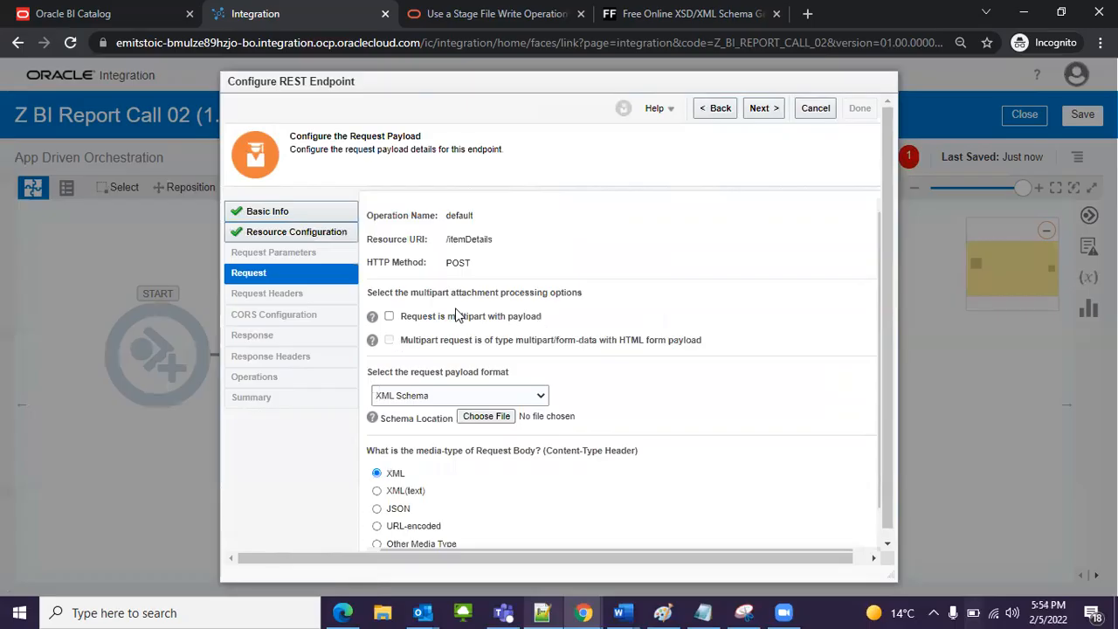
# Step: Choose JSON Sample as the request payload format and open the inline sample entry
pyautogui.scroll(-1, 448, 409)
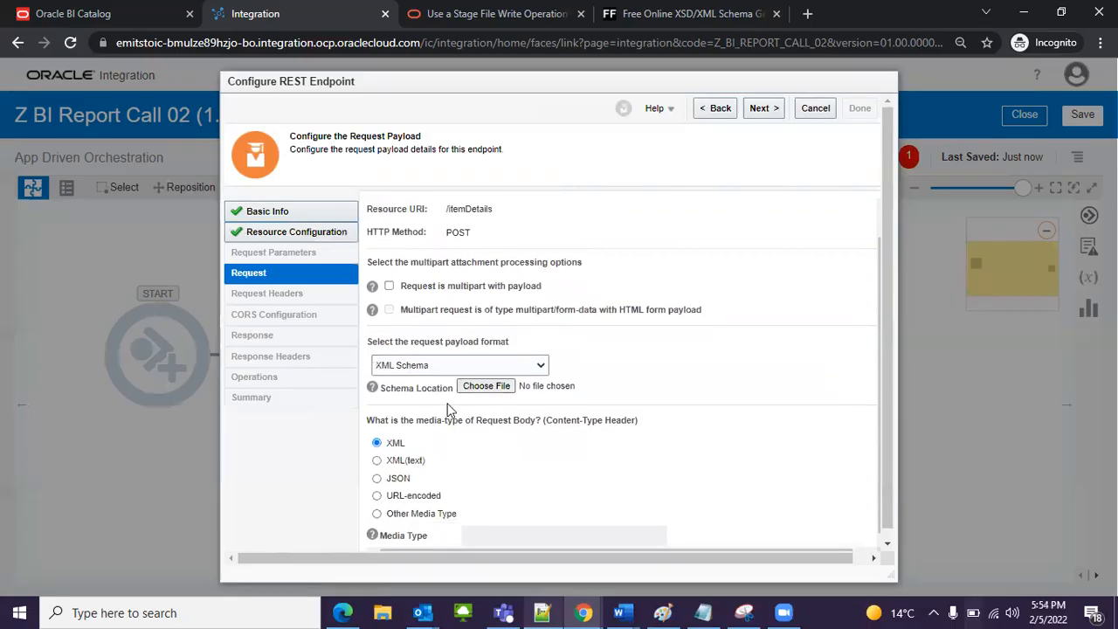
pyautogui.scroll(-1, 448, 409)
pyautogui.click(429, 355)
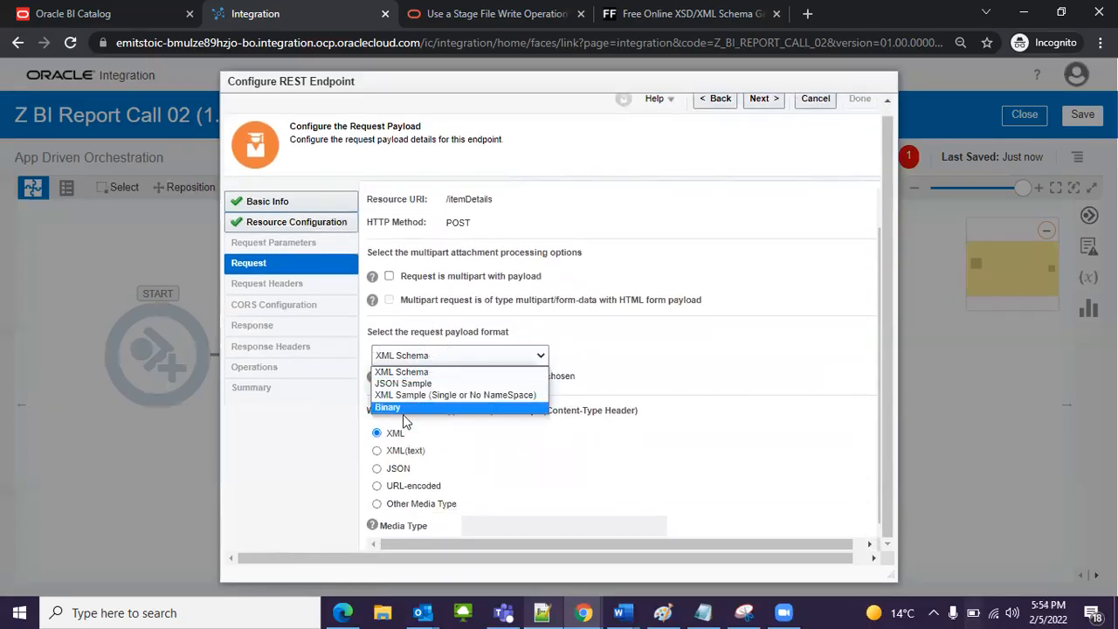
pyautogui.click(402, 383)
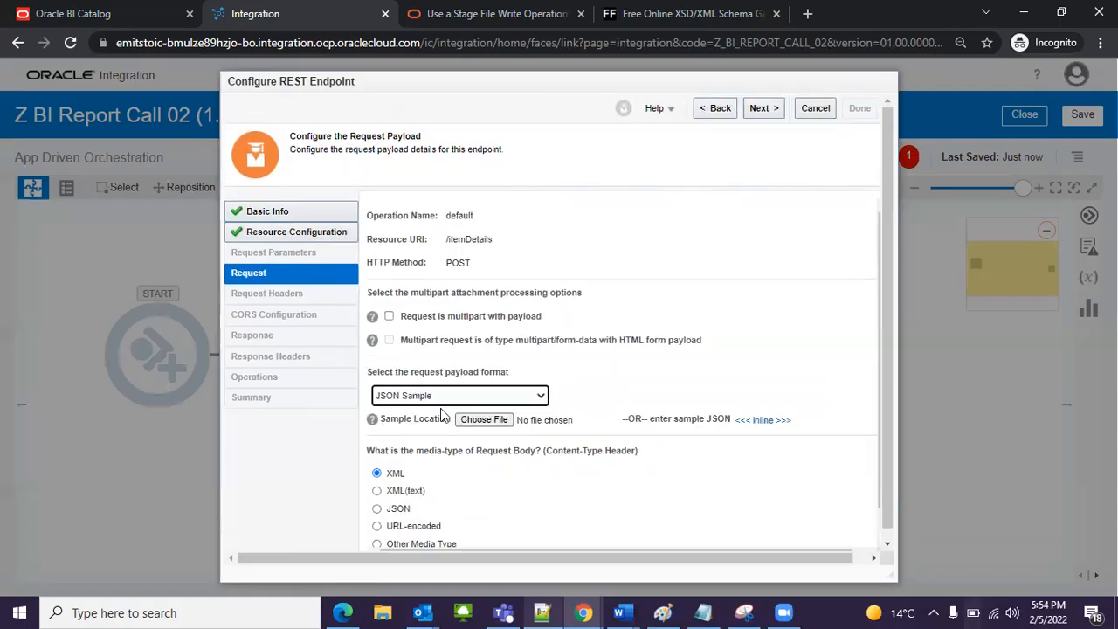
pyautogui.click(762, 421)
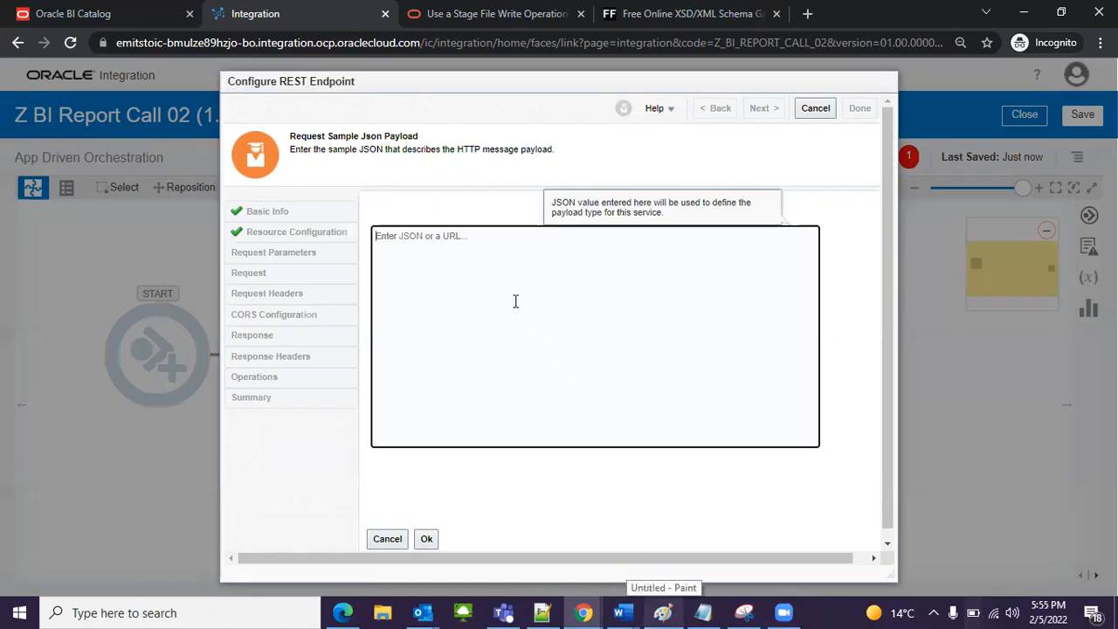
# Step: Copy the sample {"P_INV_ORG":"001"} from the Notepad++ notes into the request sample JSON and accept it
pyautogui.click(542, 613)
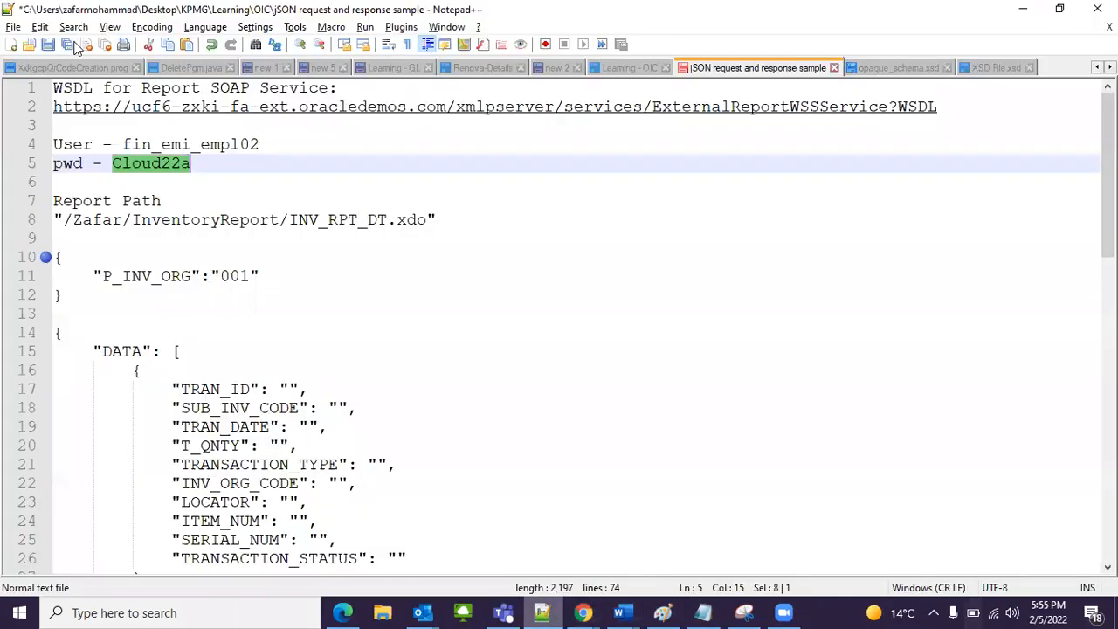
pyautogui.moveTo(73, 300); pyautogui.dragTo(37, 253)
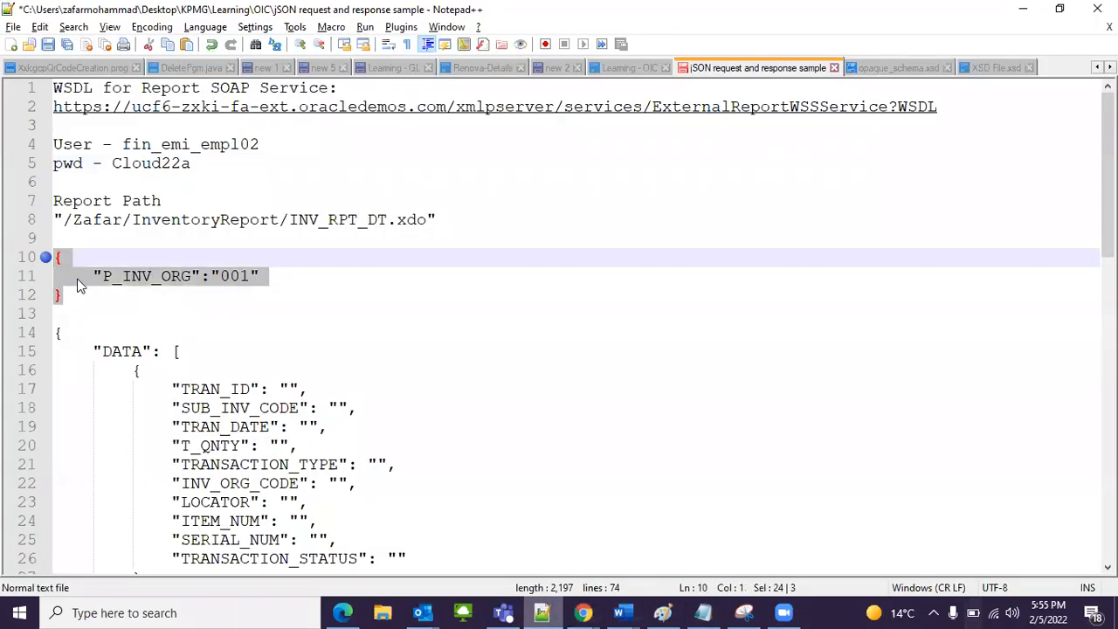
pyautogui.hotkey('ctrl', 'c')
pyautogui.hotkey('alt', 'Tab')
pyautogui.hotkey('ctrl', 'v')
pyautogui.moveTo(411, 250); pyautogui.dragTo(451, 244)
pyautogui.click(467, 249)
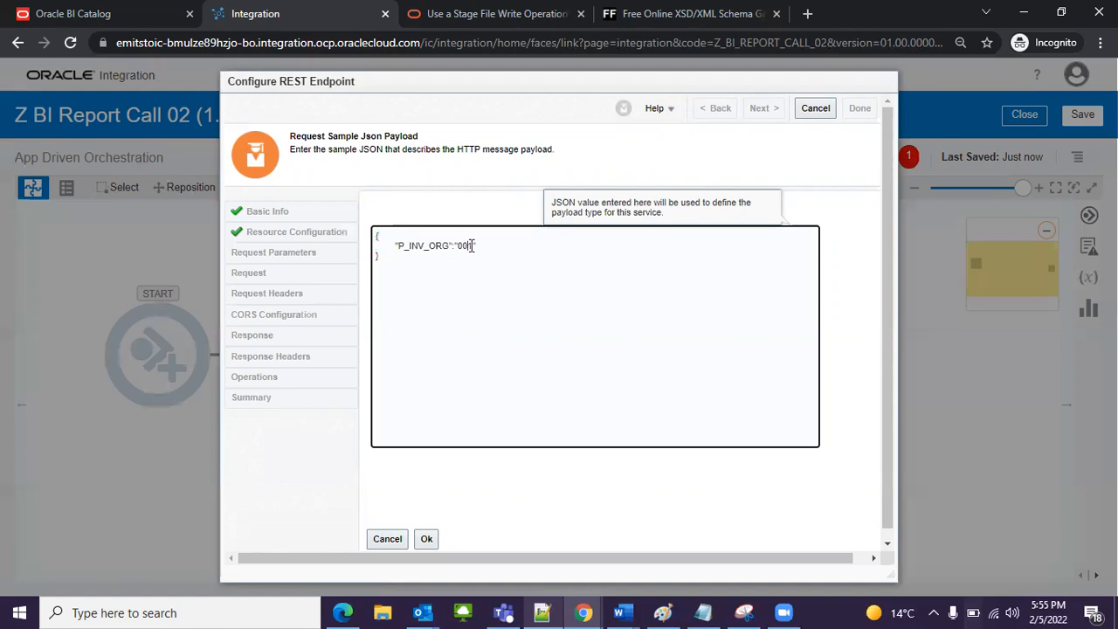
pyautogui.click(466, 254)
pyautogui.doubleClick(458, 244)
pyautogui.click(483, 295)
pyautogui.click(426, 540)
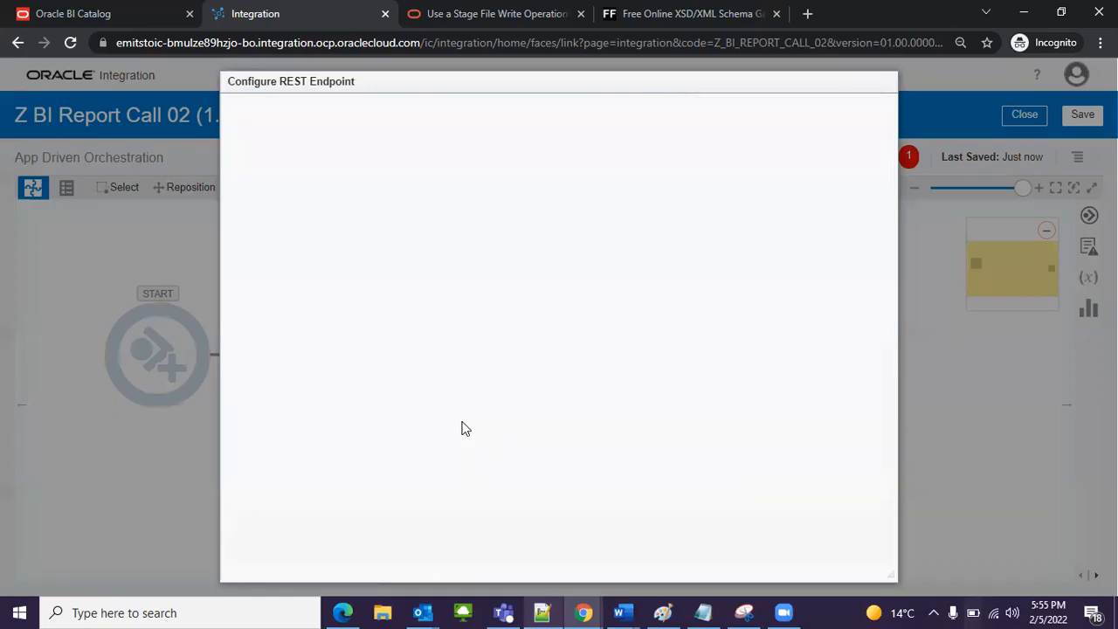
# Step: Continue to the response configuration, choose JSON Sample as the payload format and open the inline sample entry
pyautogui.scroll(-3, 568, 399)
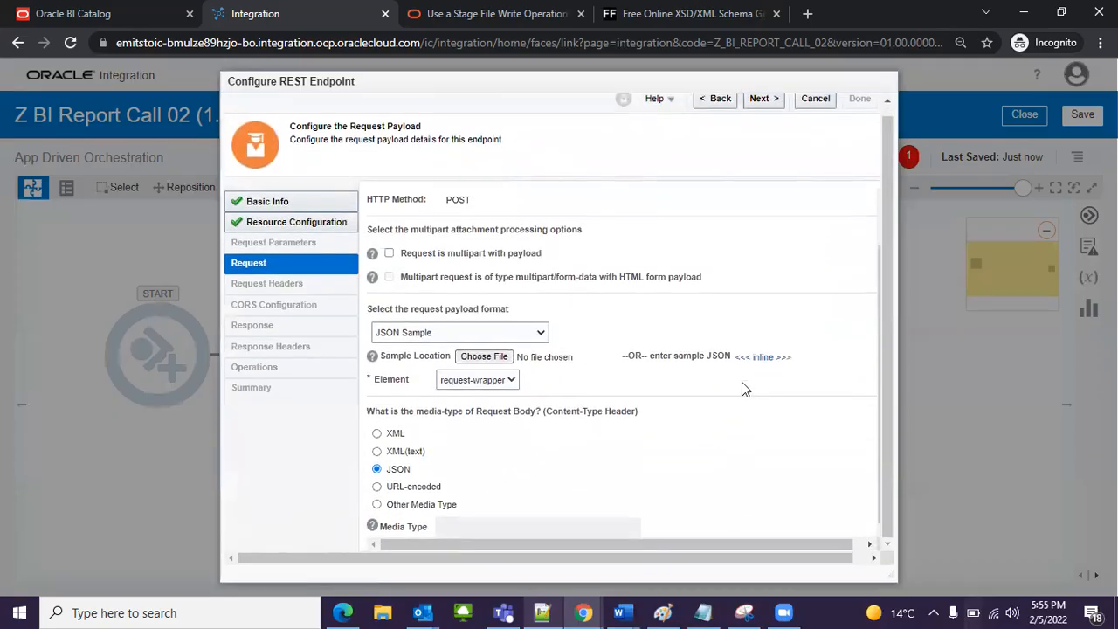
pyautogui.click(769, 99)
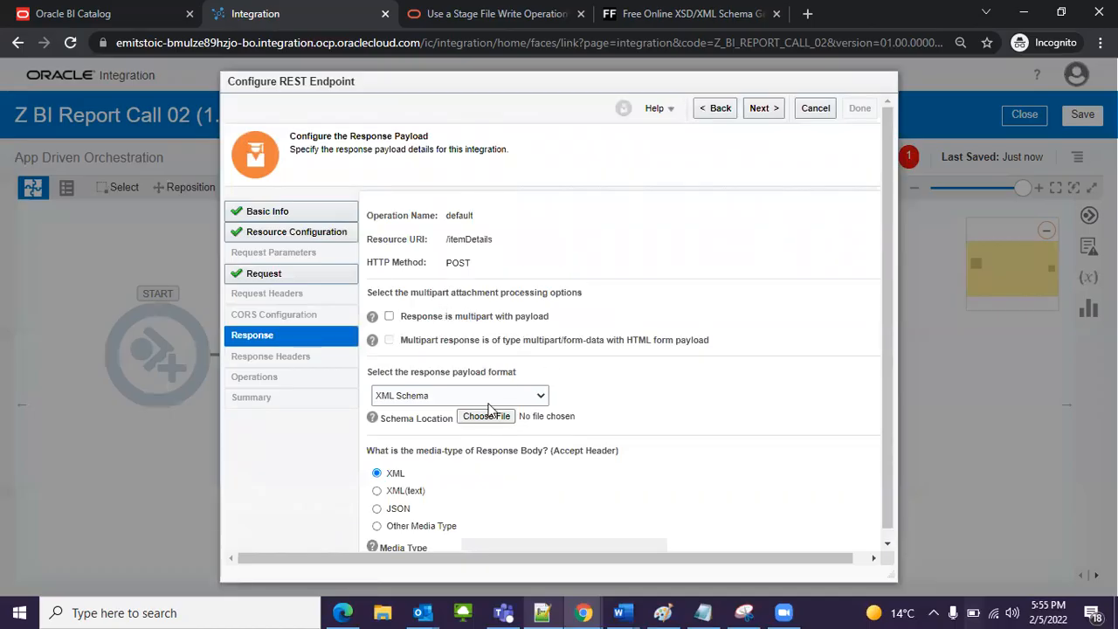
pyautogui.click(428, 389)
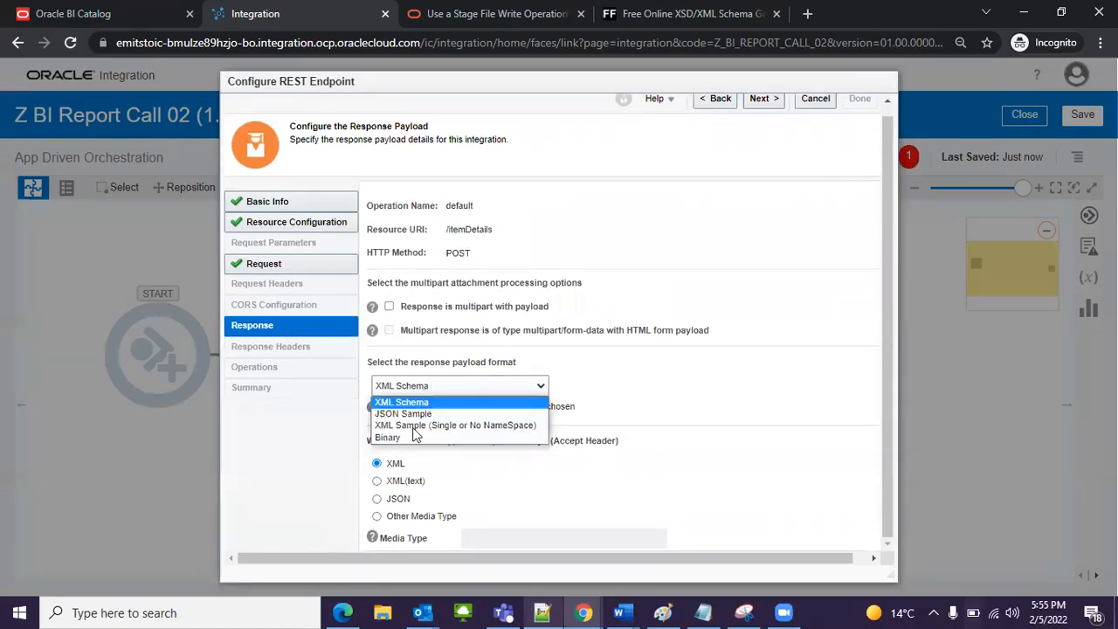
pyautogui.click(412, 415)
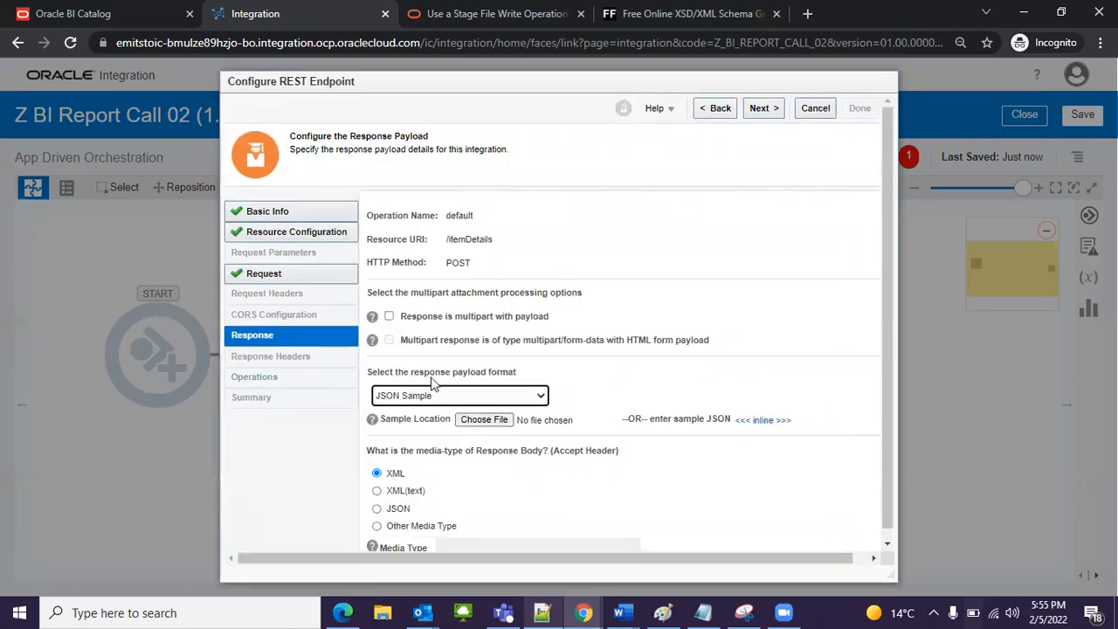
pyautogui.click(762, 421)
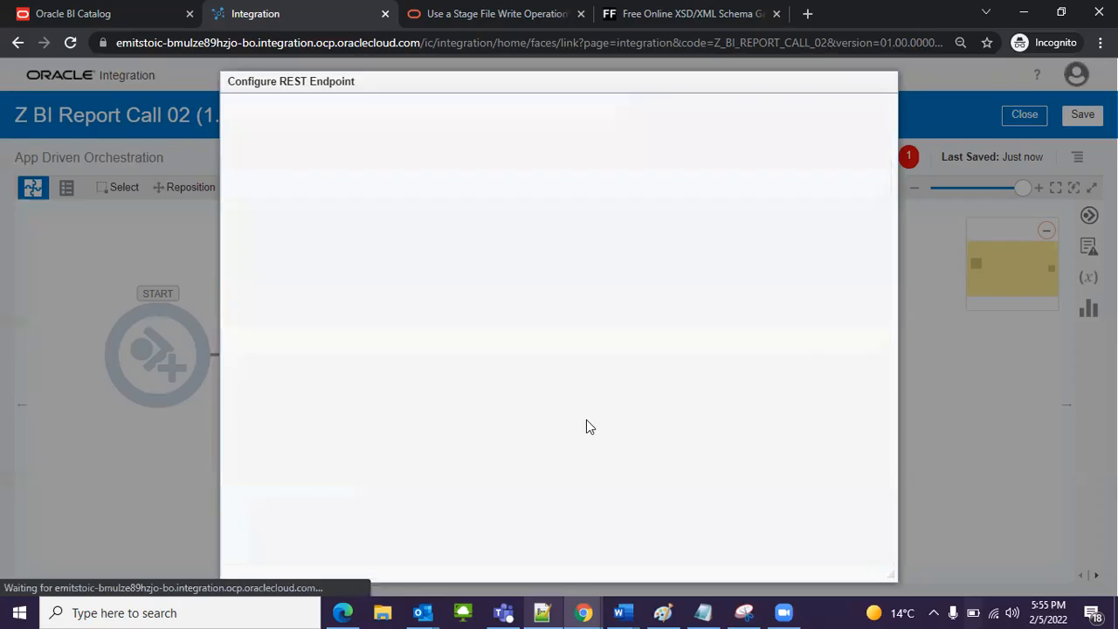
# Step: Switch to Notepad++ and select the complete DATA response JSON sample
pyautogui.click(542, 612)
pyautogui.scroll(-2, 105, 297)
pyautogui.click(58, 220)
pyautogui.scroll(-5, 282, 325)
pyautogui.scroll(-2, 281, 325)
pyautogui.keyDown('shift'); pyautogui.click(189, 330); pyautogui.keyUp('shift')
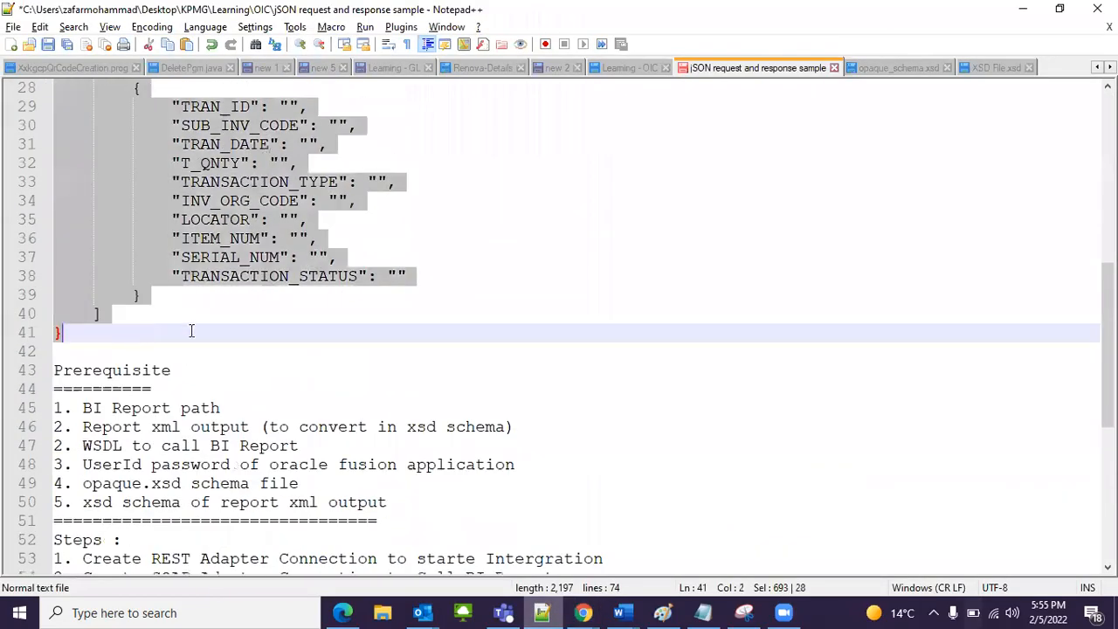
# Step: Examine the fields of the first record in the DATA array, from TRAN_ID to TRANSACTION_STATUS
pyautogui.scroll(7, 349, 327)
pyautogui.click(230, 264)
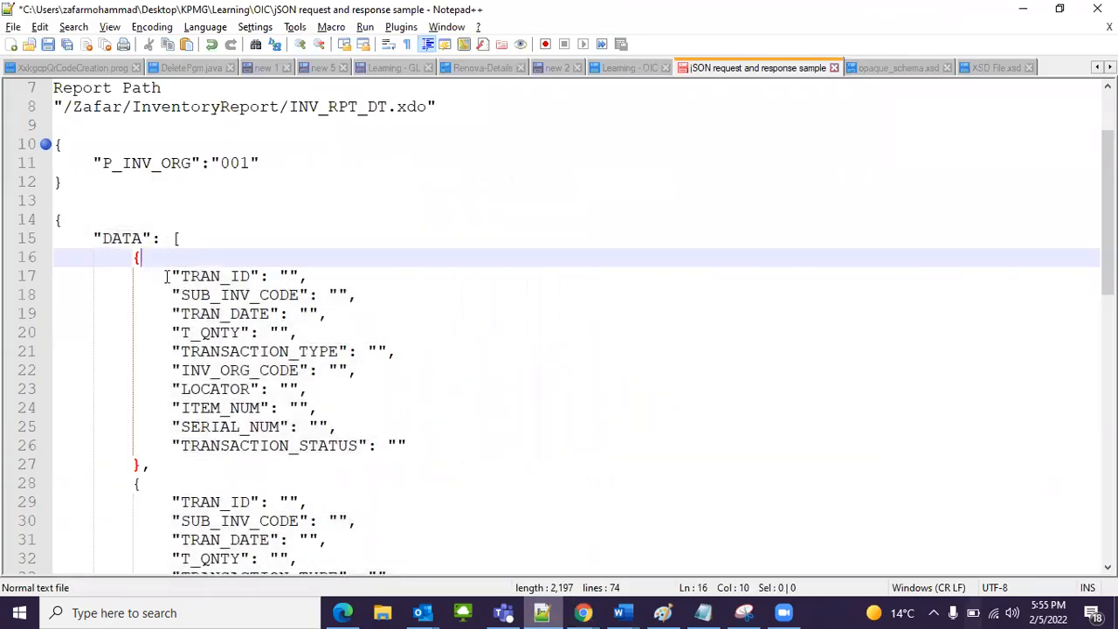
pyautogui.moveTo(163, 265); pyautogui.dragTo(416, 441)
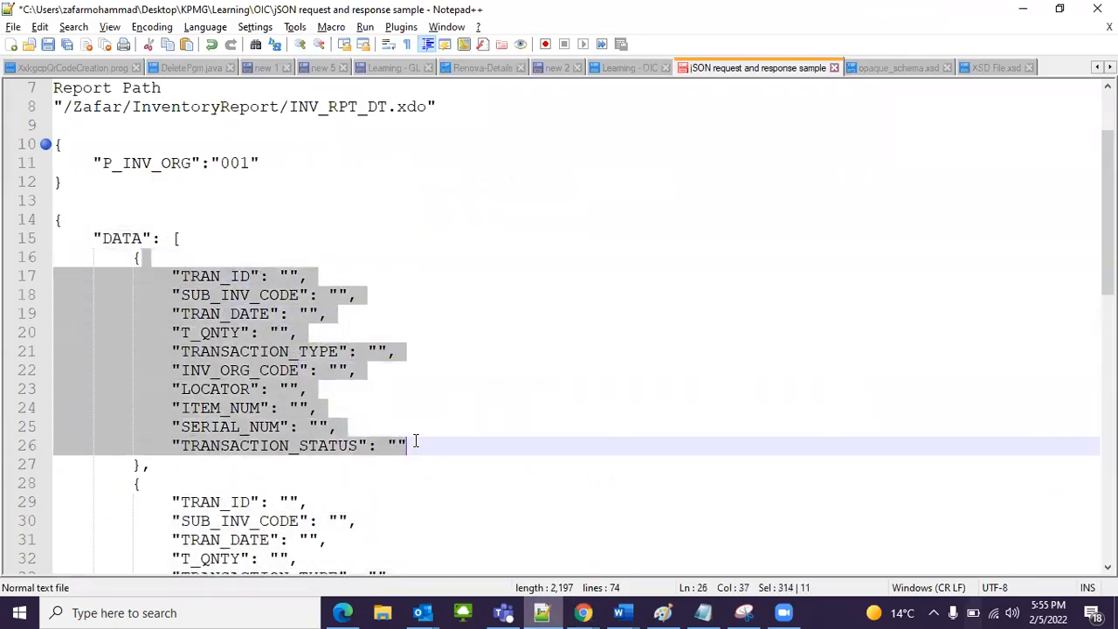
pyautogui.click(409, 443)
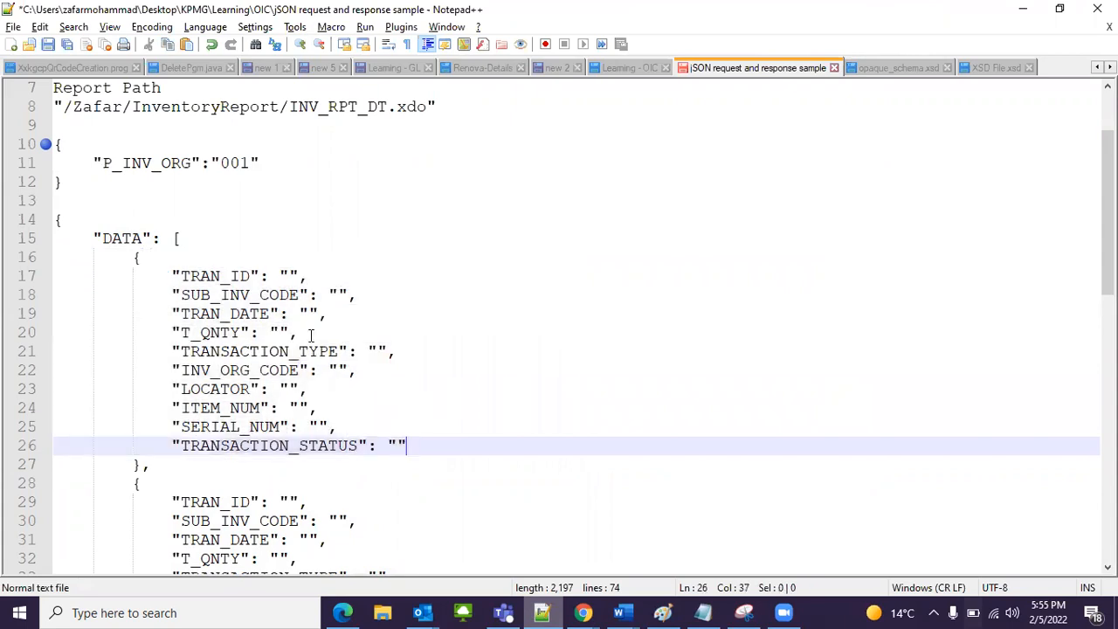
pyautogui.moveTo(180, 276); pyautogui.dragTo(270, 279)
pyautogui.click(219, 278)
pyautogui.click(218, 298)
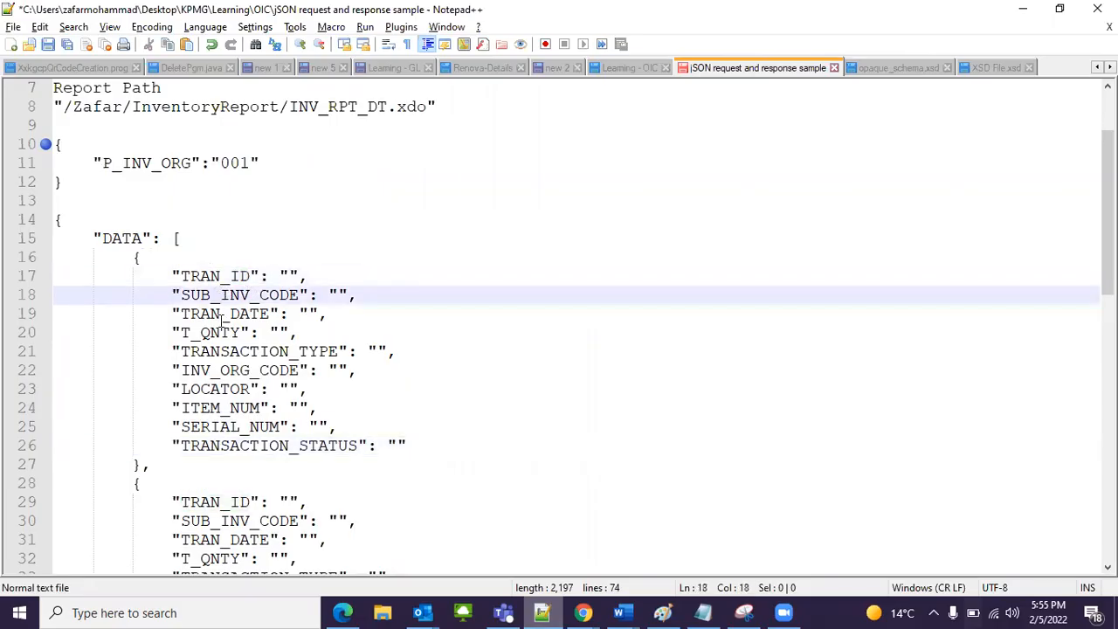
pyautogui.doubleClick(226, 317)
pyautogui.click(229, 446)
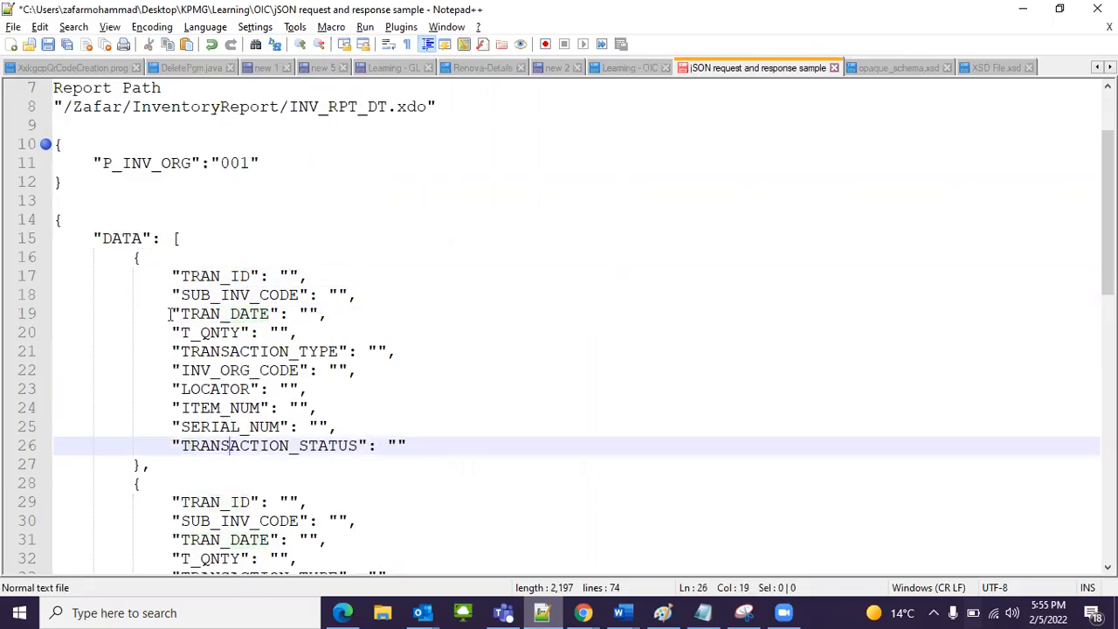
# Step: Copy the whole DATA JSON block from the notes into the integration's response sample payload and accept it
pyautogui.click(54, 215)
pyautogui.scroll(-5, 194, 391)
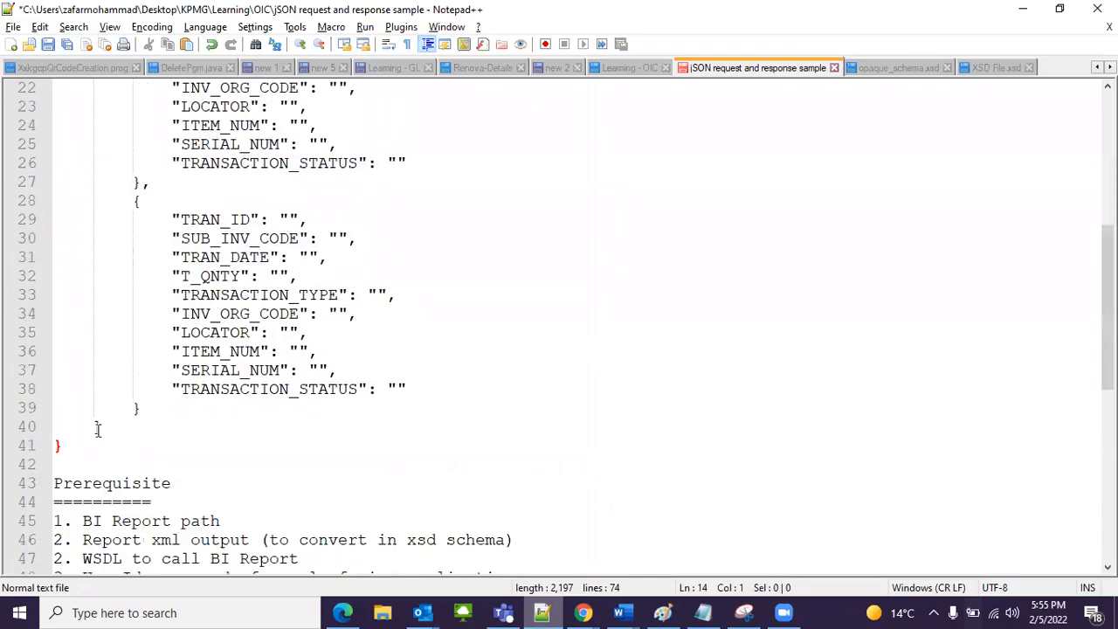
pyautogui.keyDown('shift'); pyautogui.click(210, 445); pyautogui.keyUp('shift')
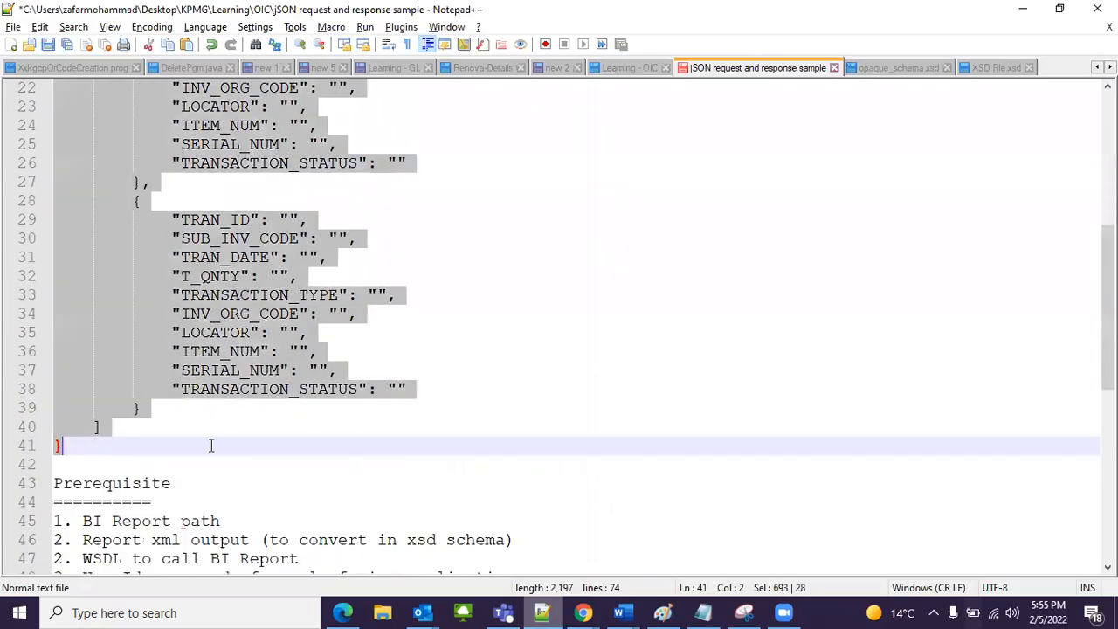
pyautogui.click(584, 613)
pyautogui.click(464, 280)
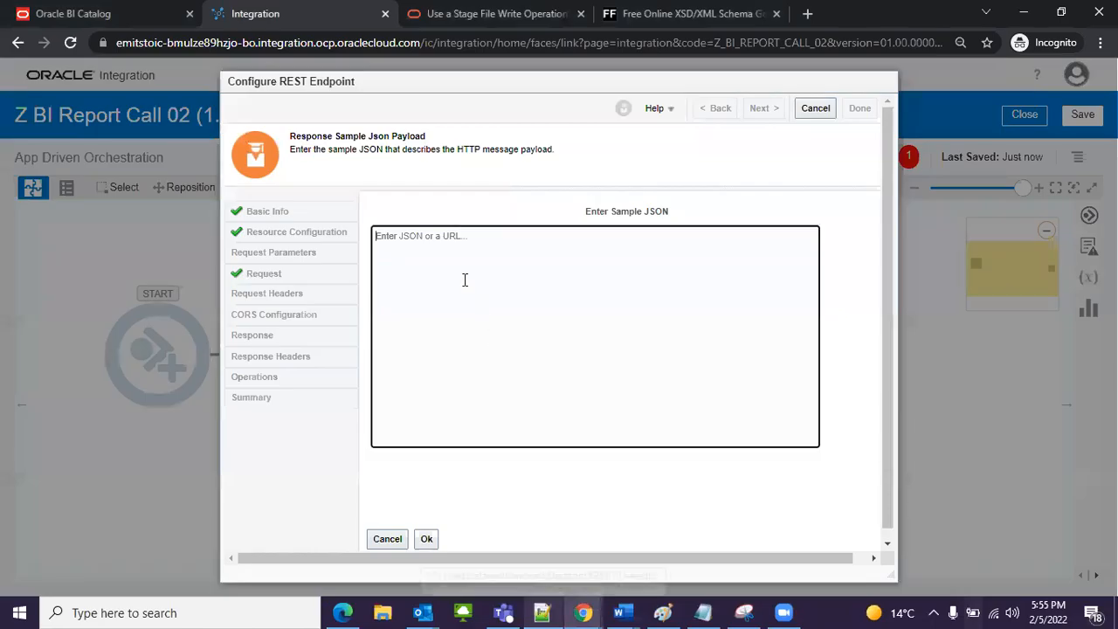
pyautogui.hotkey('ctrl', 'v')
pyautogui.click(428, 529)
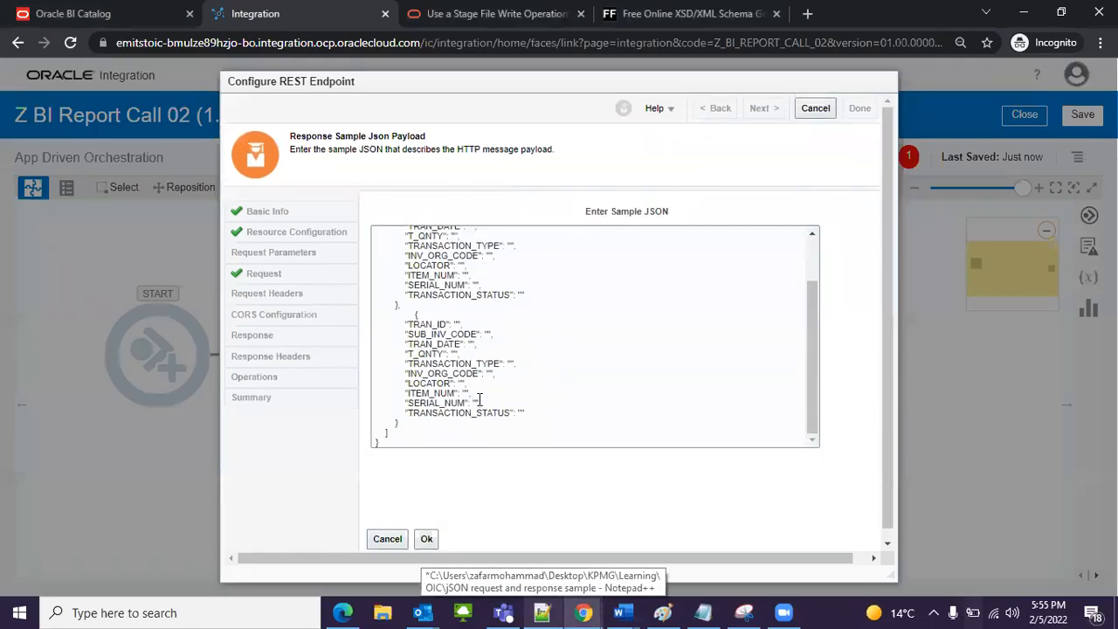
pyautogui.click(426, 539)
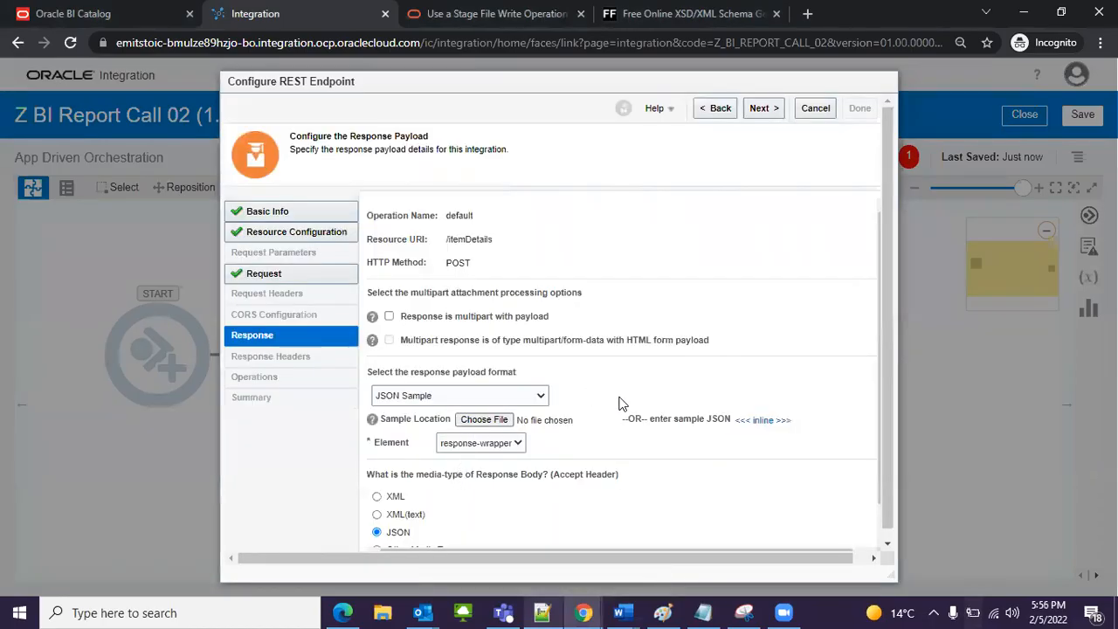
# Step: Reopen the inline response sample and review the fields of both records in the DATA array
pyautogui.click(736, 423)
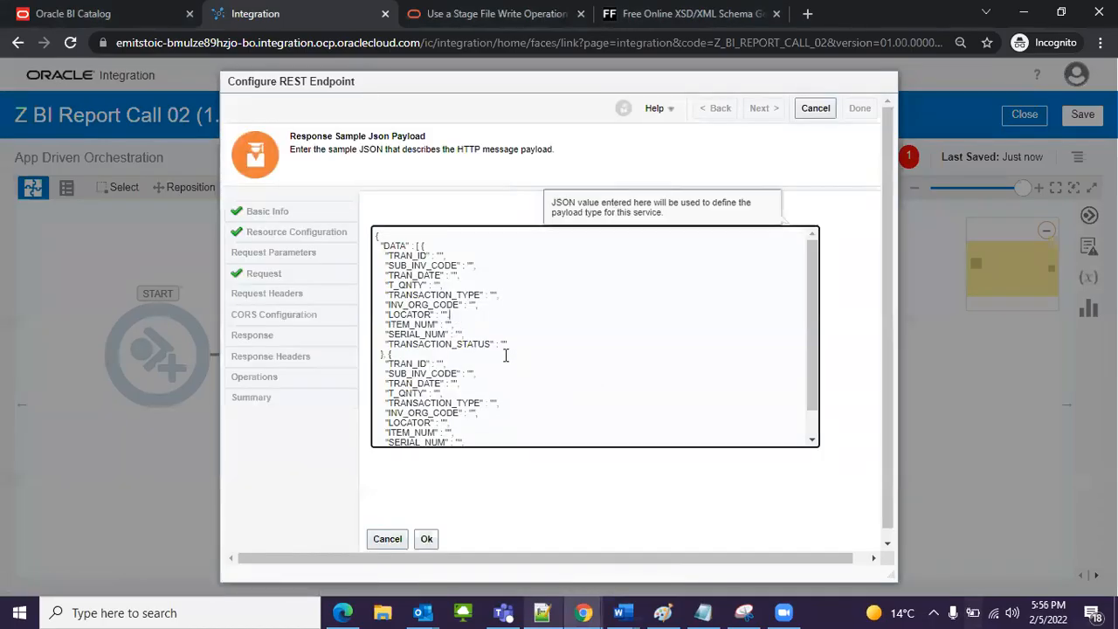
pyautogui.scroll(-3, 502, 353)
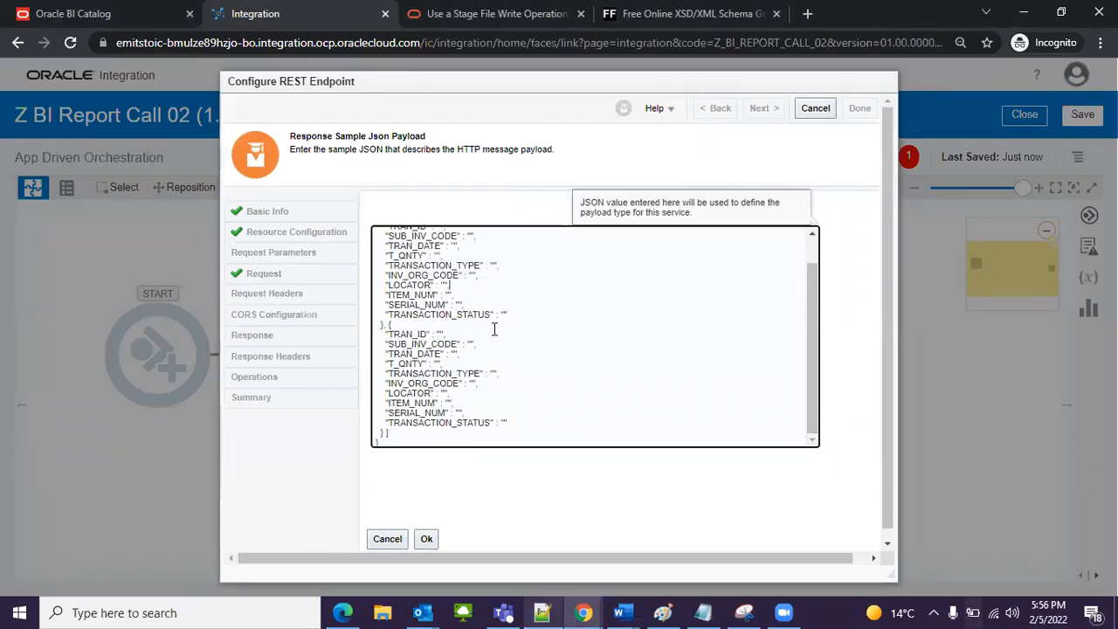
pyautogui.scroll(-1, 494, 377)
pyautogui.scroll(3, 479, 395)
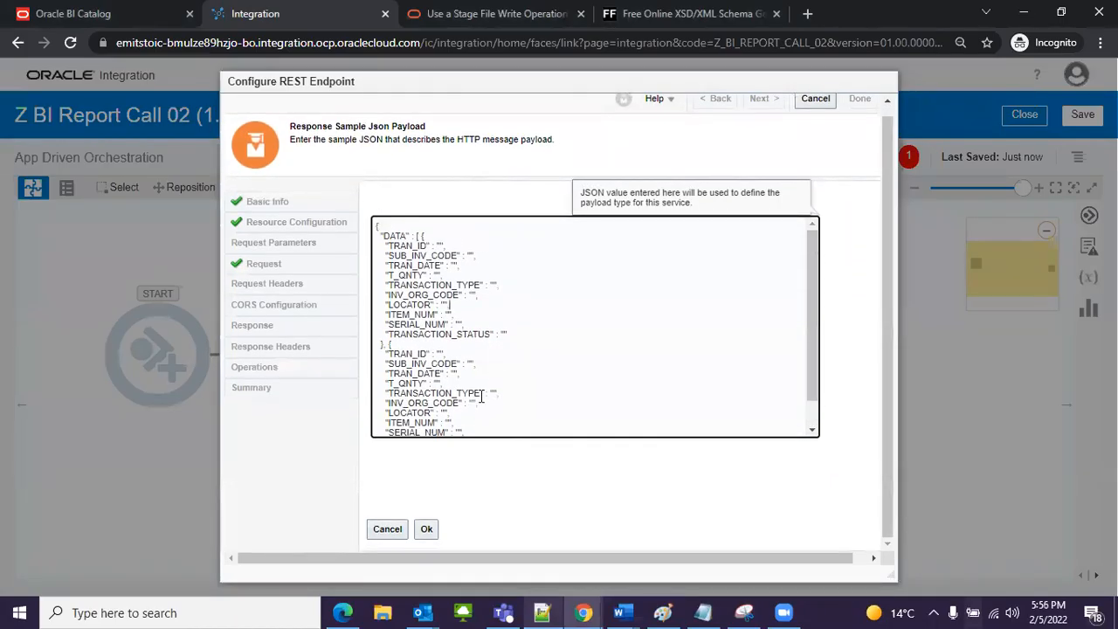
pyautogui.scroll(-2, 475, 348)
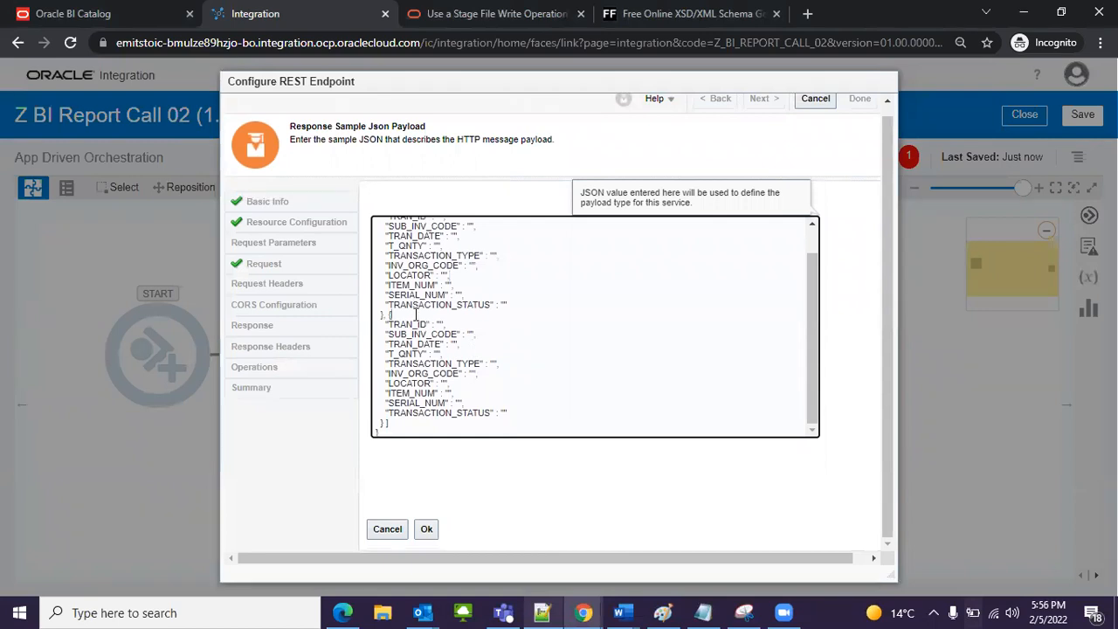
pyautogui.click(427, 529)
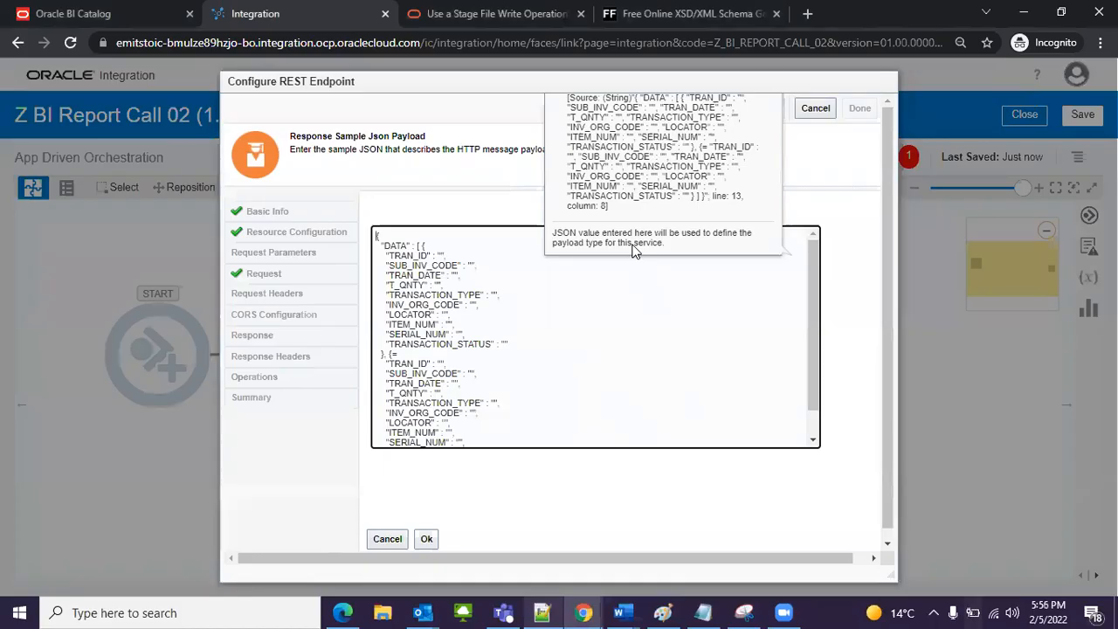
# Step: Remove the stray equals sign after the second record's opening brace and accept the response sample JSON
pyautogui.scroll(-3, 581, 341)
pyautogui.scroll(2, 421, 317)
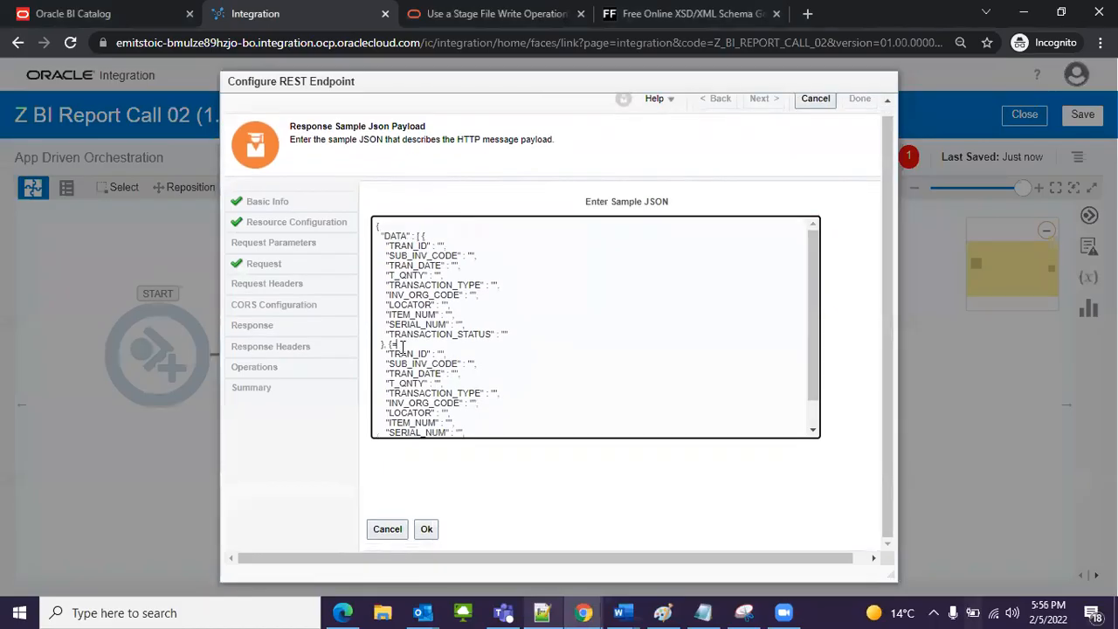
pyautogui.click(428, 527)
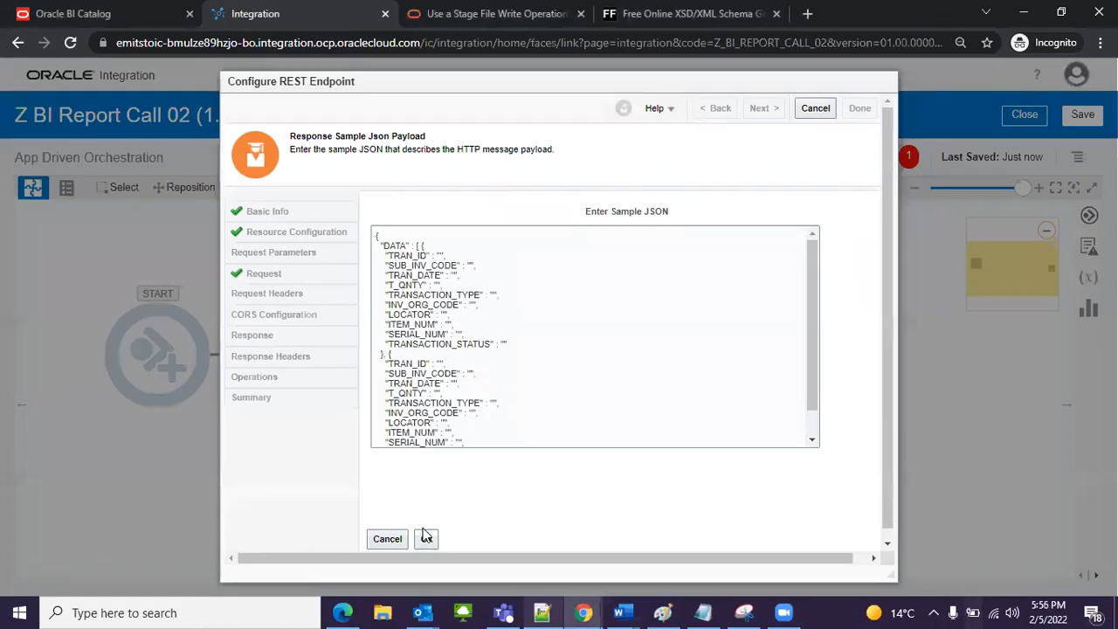
pyautogui.click(427, 539)
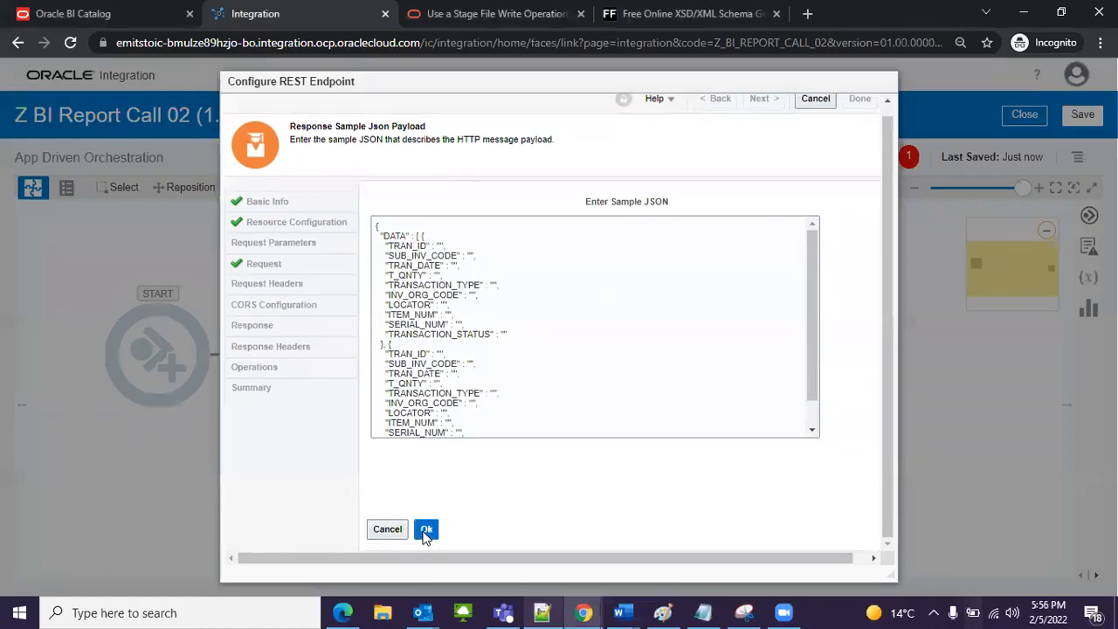
# Step: Keep response-wrapper as the response element with JSON media type, review the endpoint summary and finish the REST endpoint configuration
pyautogui.scroll(-1, 611, 421)
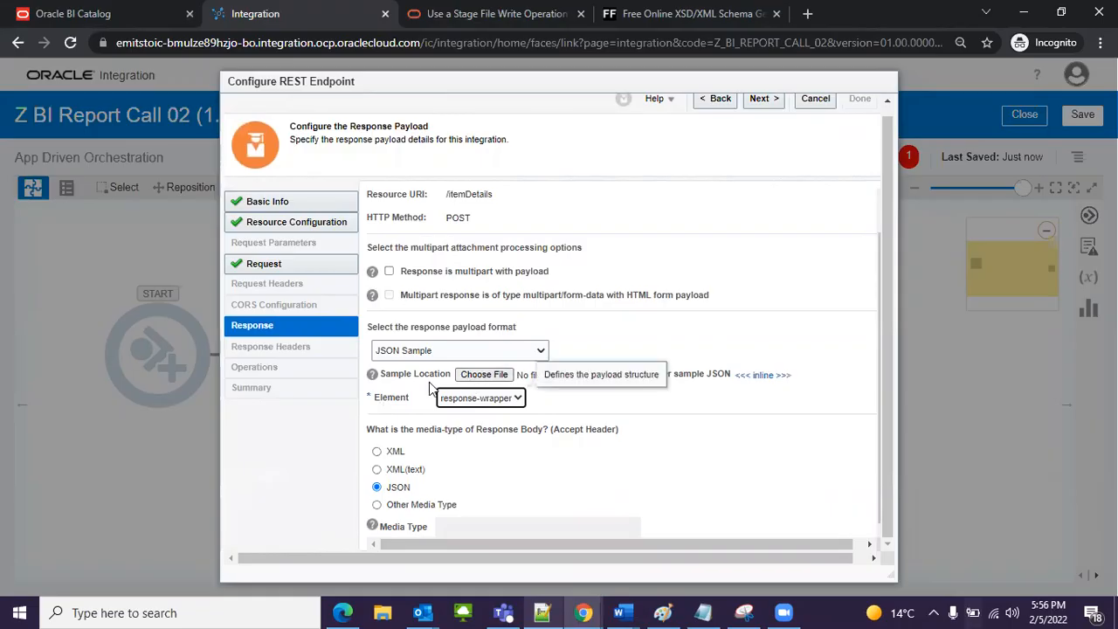
pyautogui.click(502, 401)
pyautogui.click(543, 411)
pyautogui.scroll(1, 664, 306)
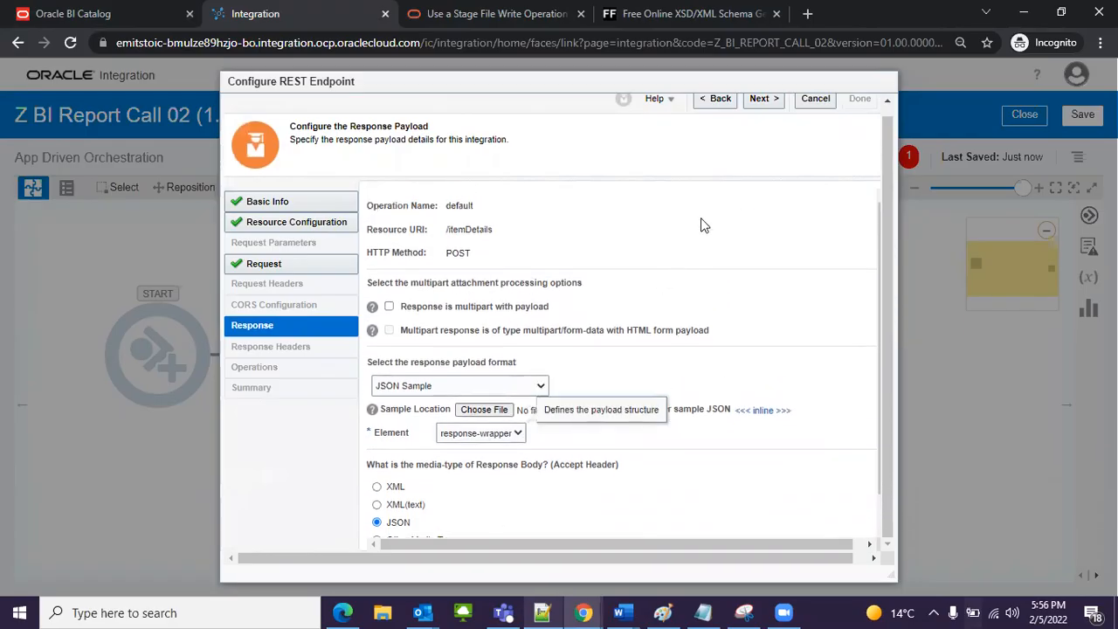
pyautogui.click(761, 99)
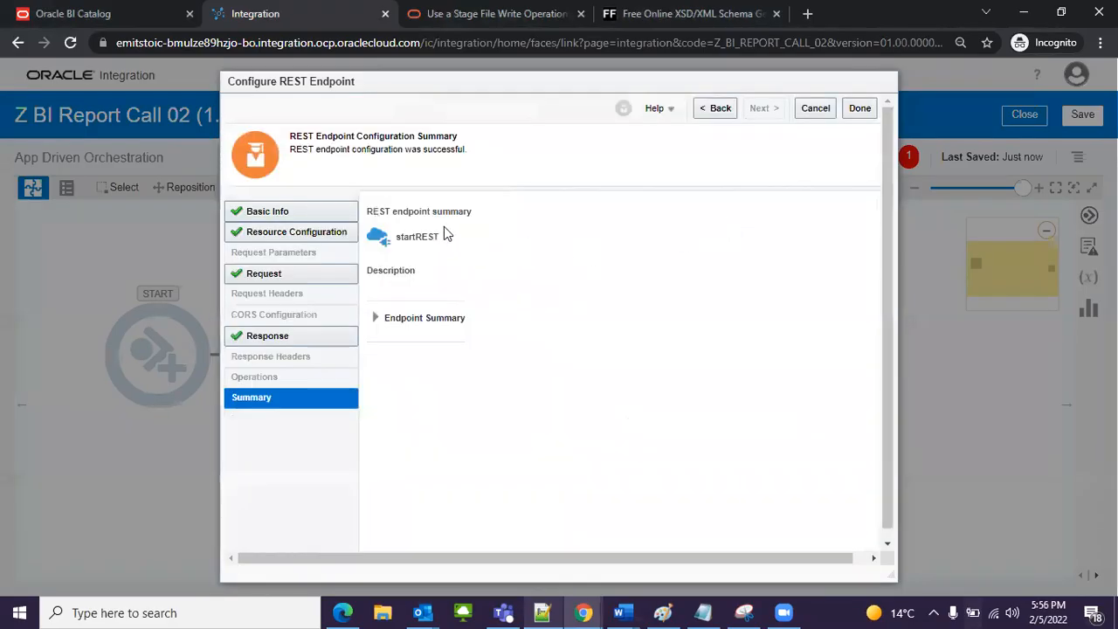
pyautogui.click(378, 318)
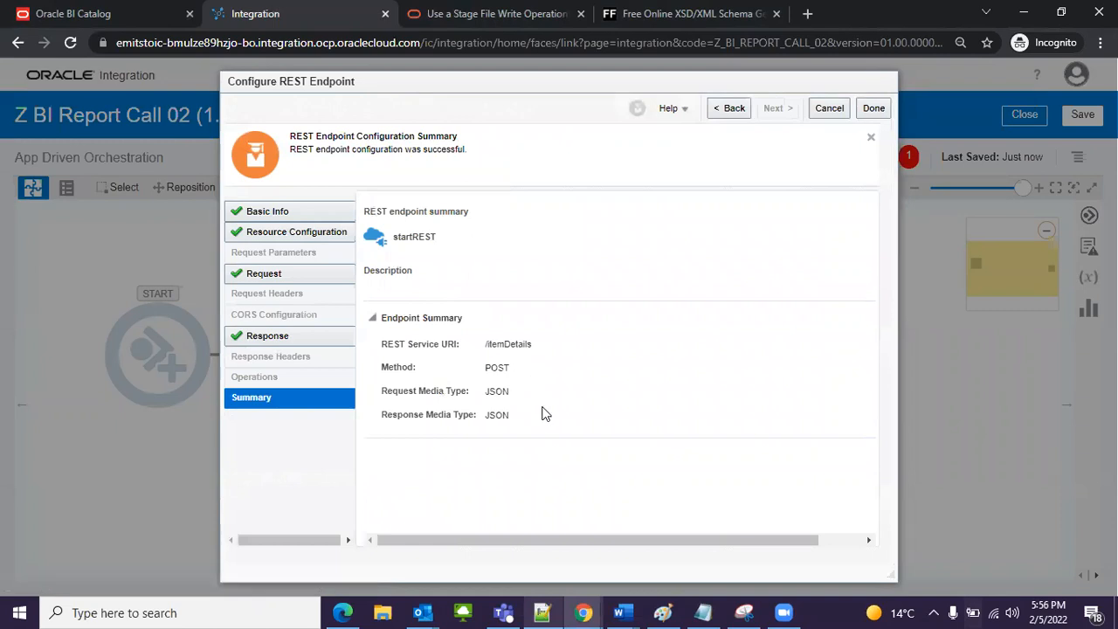
pyautogui.click(873, 109)
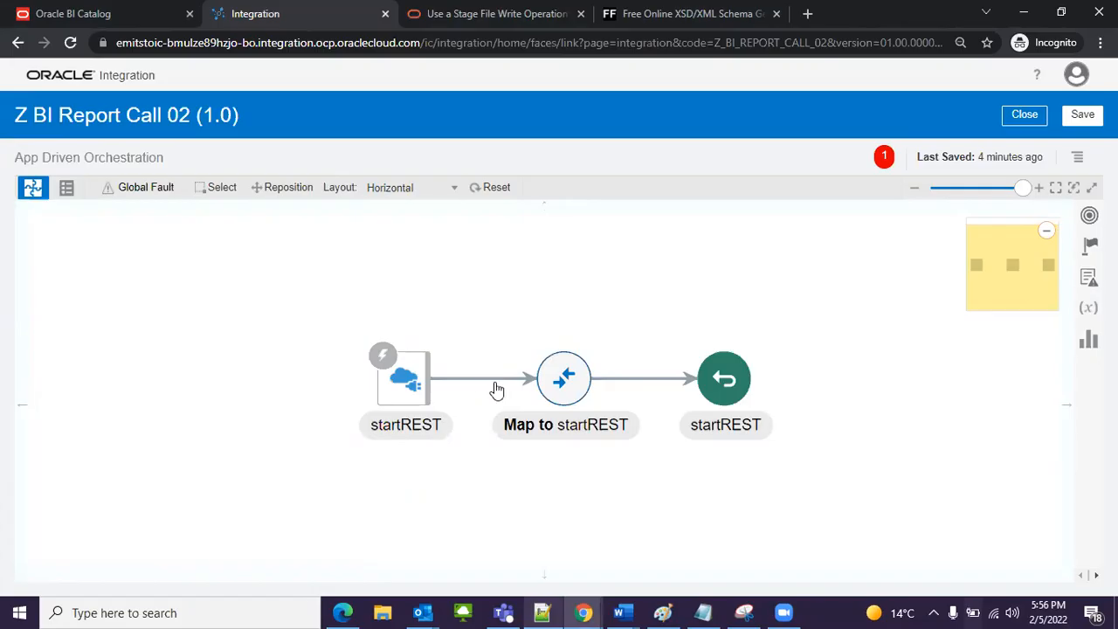
# Step: Spread out the flow by moving the startREST trigger to the canvas's upper left and the return and mapping nodes to its lower right
pyautogui.moveTo(492, 396)
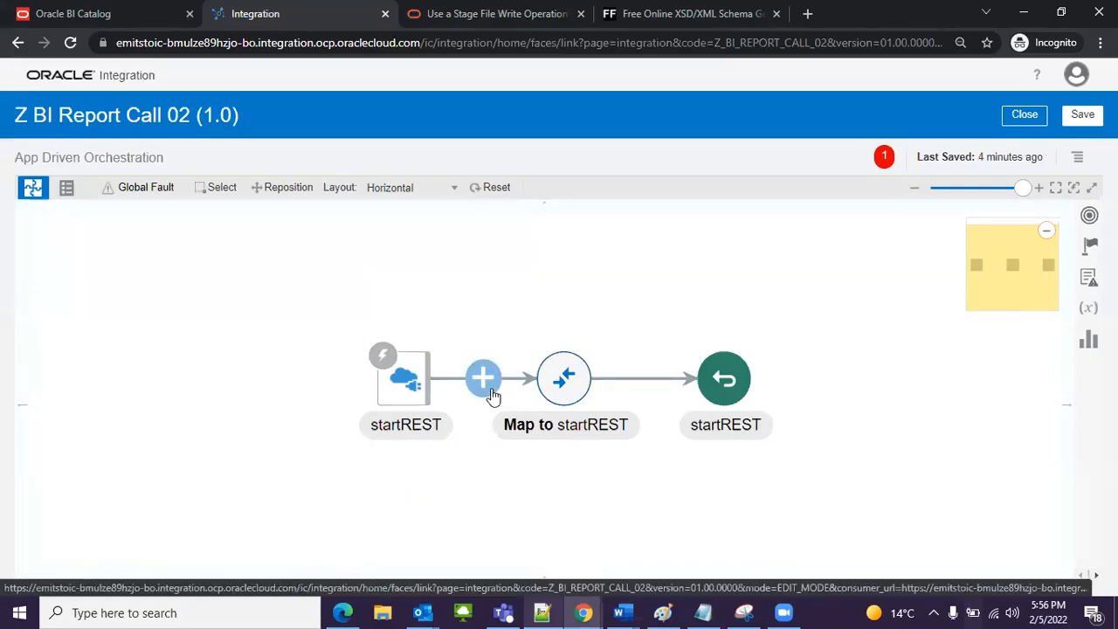
pyautogui.moveTo(404, 380); pyautogui.dragTo(61, 269)
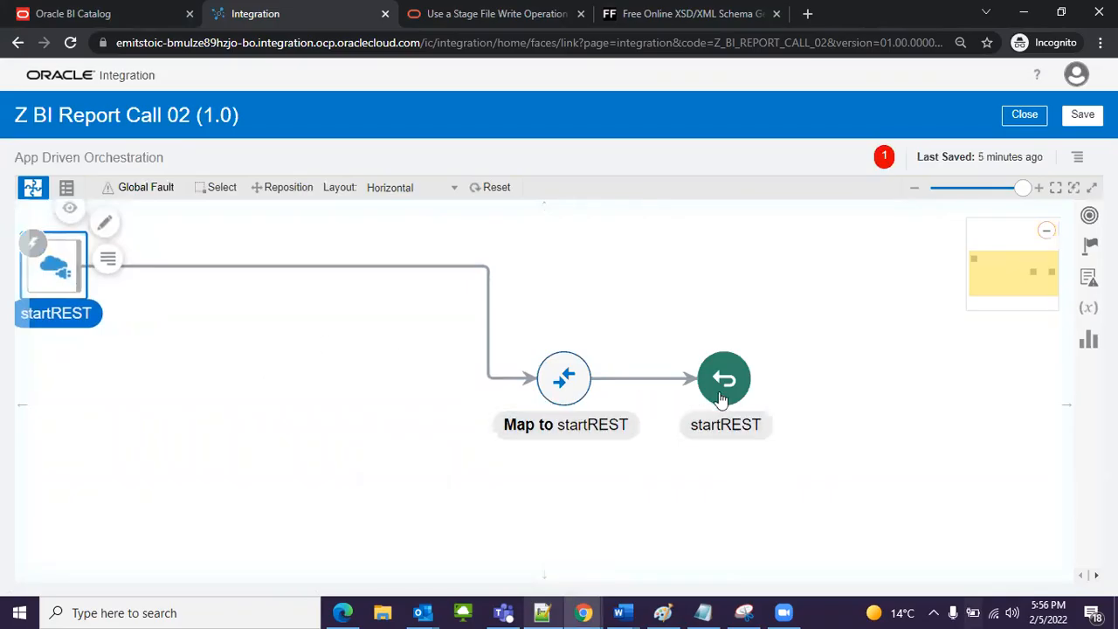
pyautogui.moveTo(737, 396); pyautogui.dragTo(1002, 476)
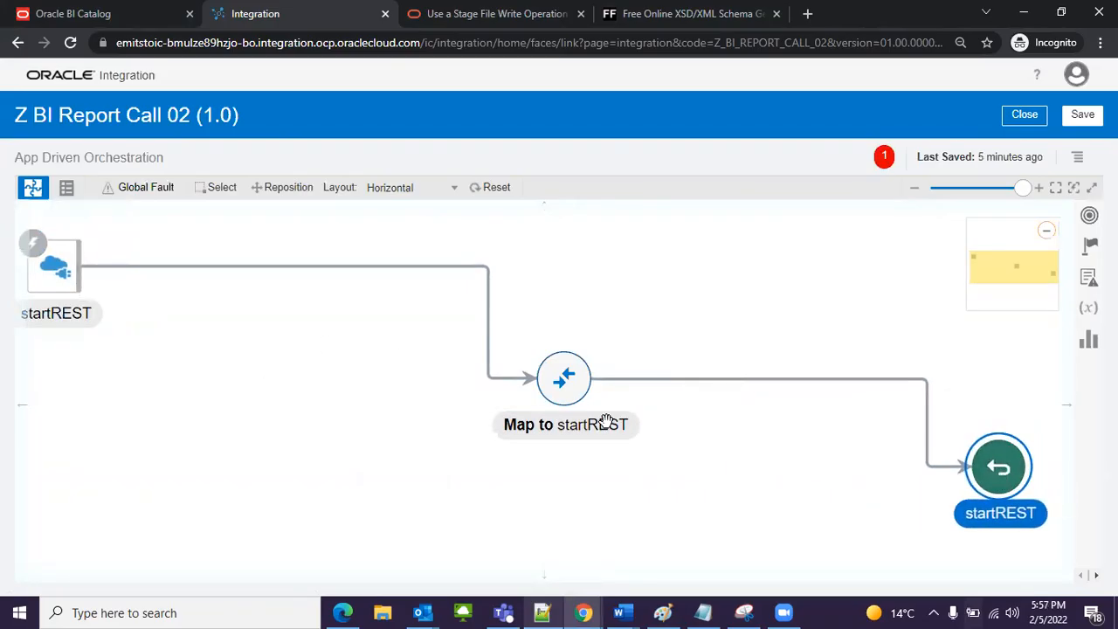
pyautogui.moveTo(576, 408); pyautogui.dragTo(877, 498)
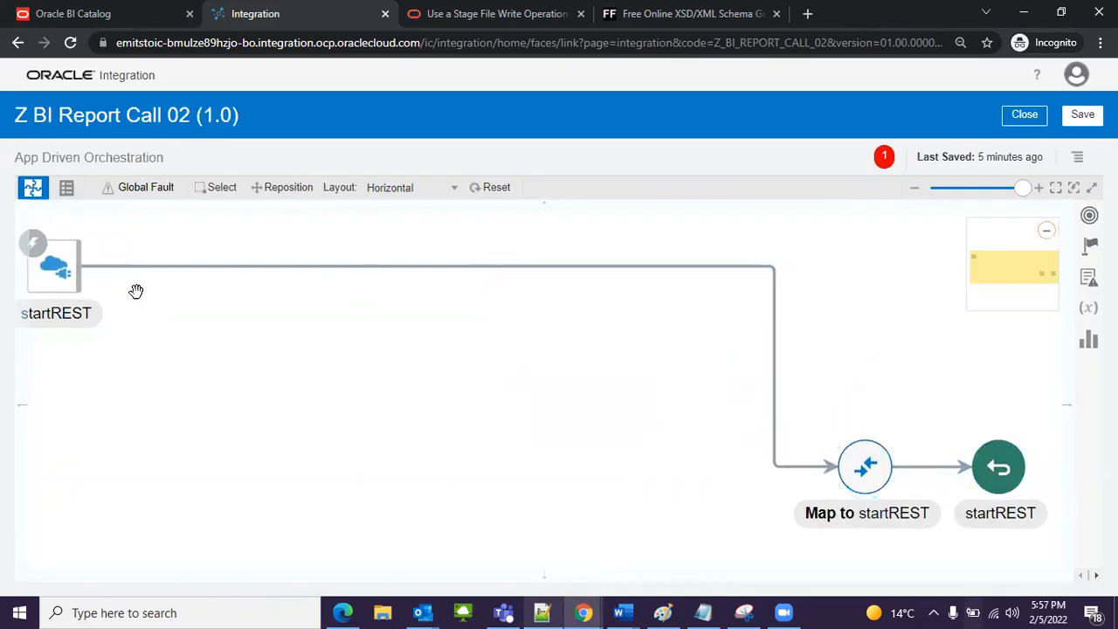
pyautogui.click(66, 284)
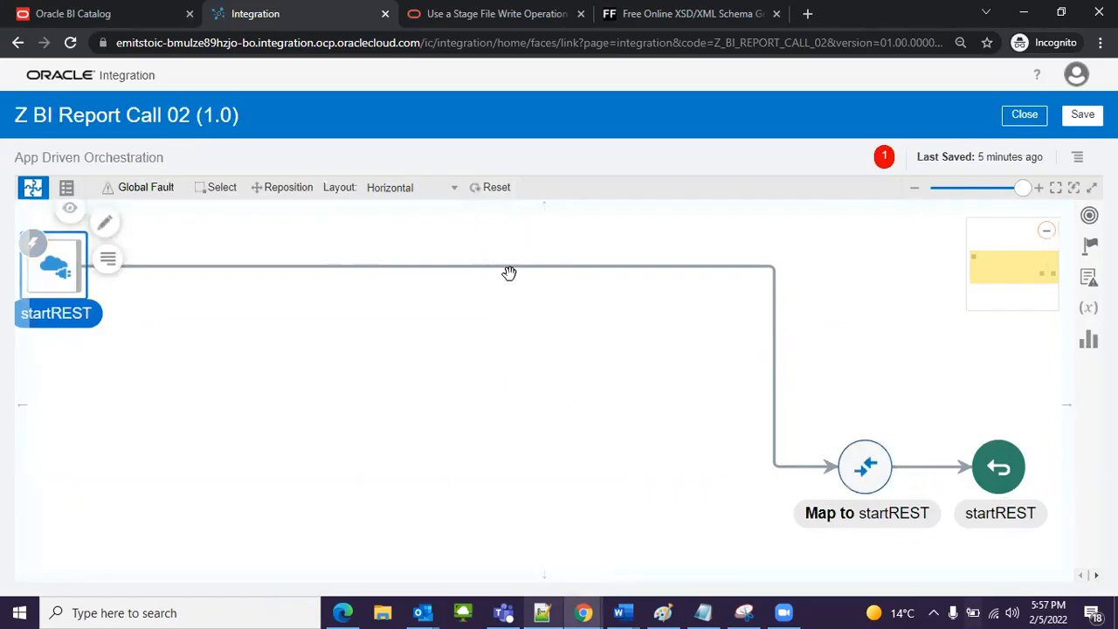
pyautogui.click(528, 325)
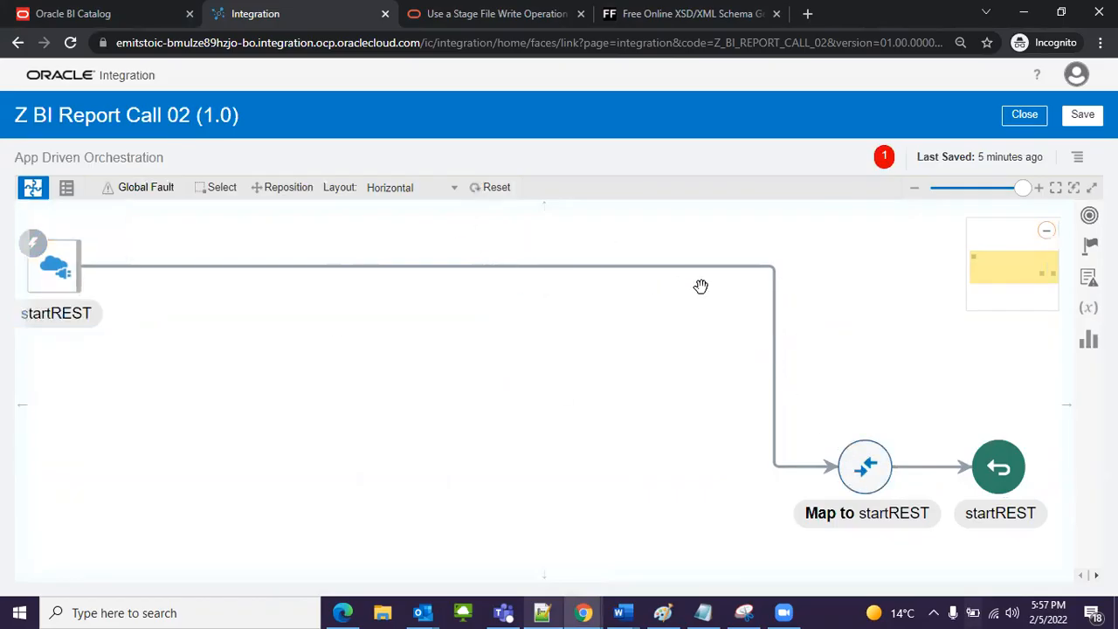
# Step: Add a Z SOAP Connection 02 invoke on the flow line between the startREST trigger and Map to startREST
pyautogui.moveTo(728, 274); pyautogui.dragTo(747, 257)
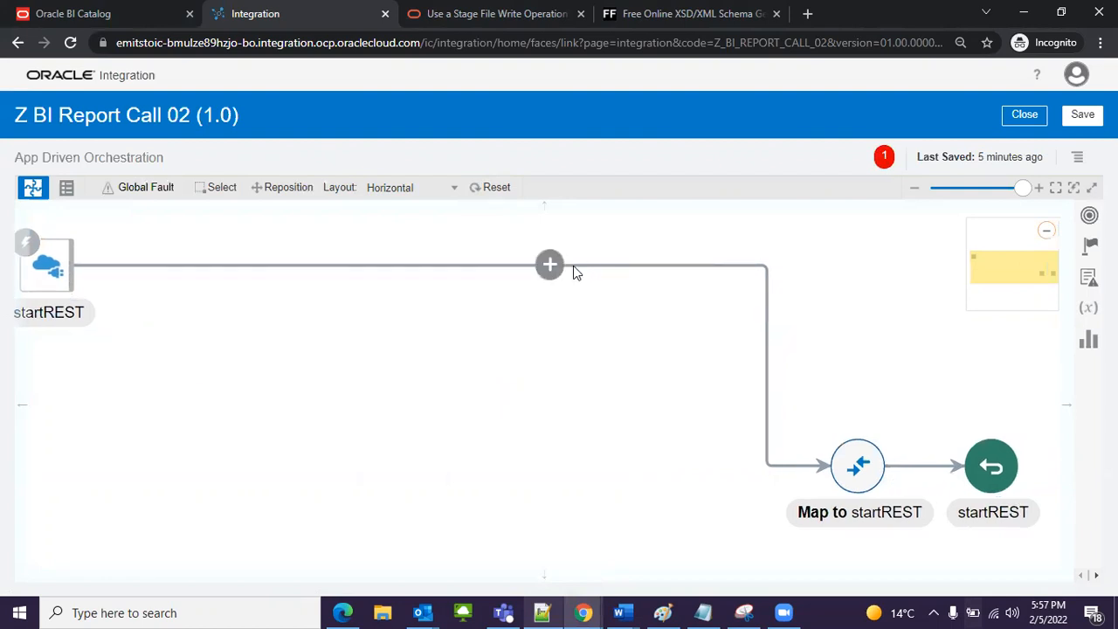
pyautogui.click(550, 265)
pyautogui.click(583, 290)
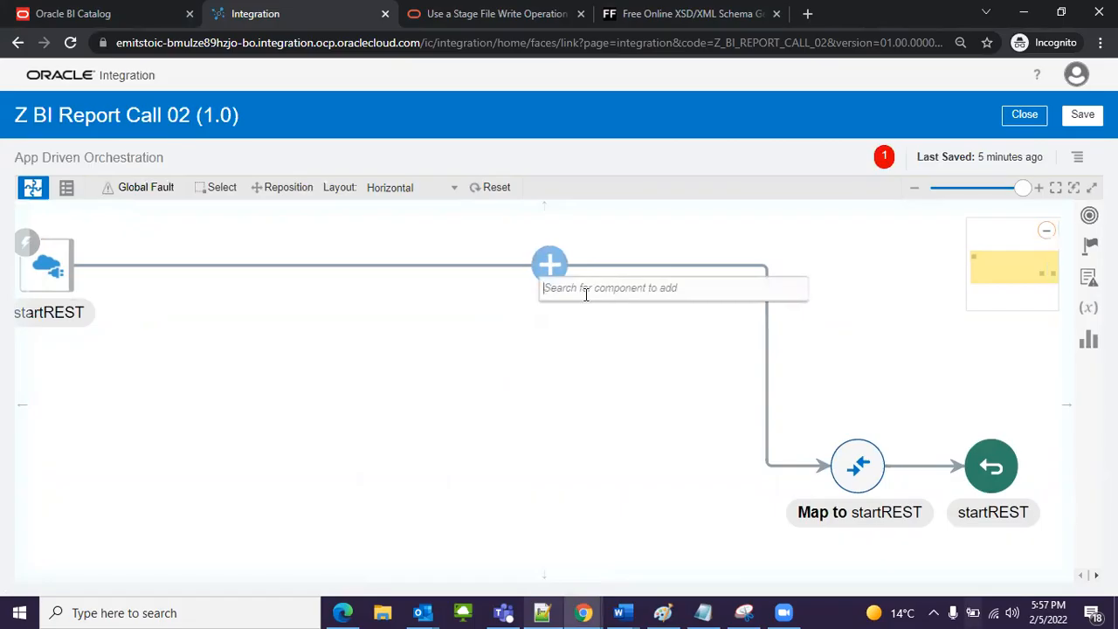
pyautogui.click(574, 289)
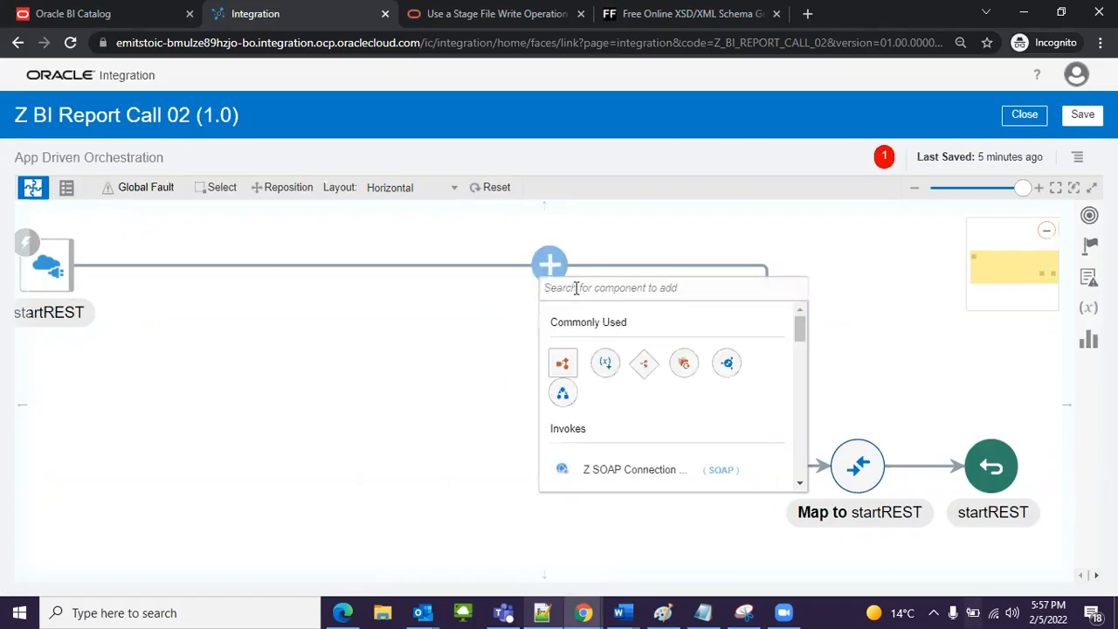
pyautogui.write('z')
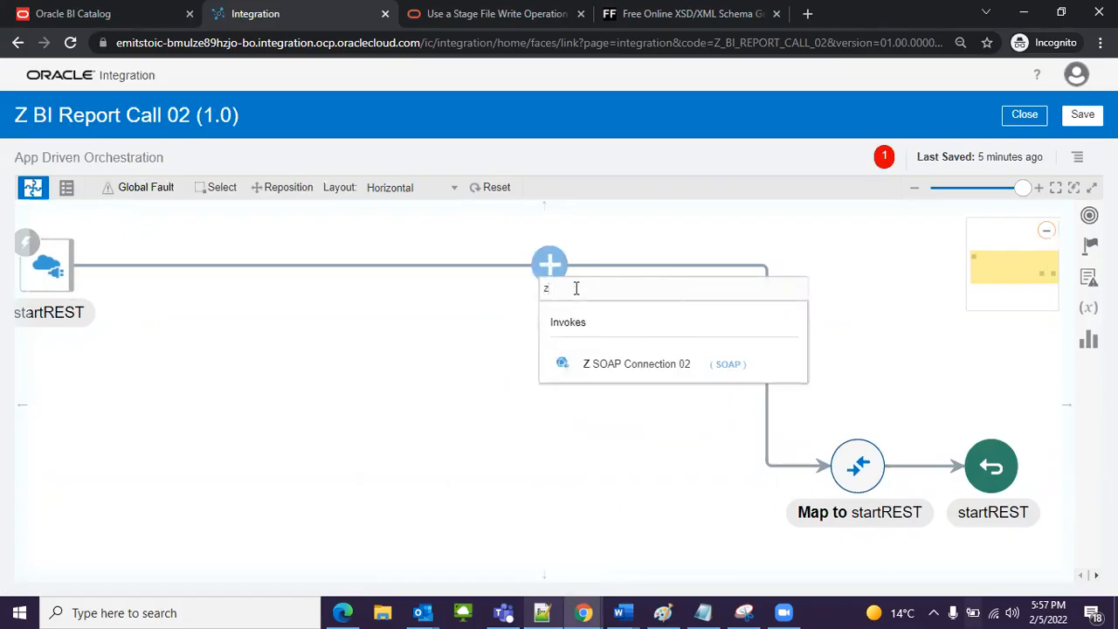
pyautogui.click(639, 370)
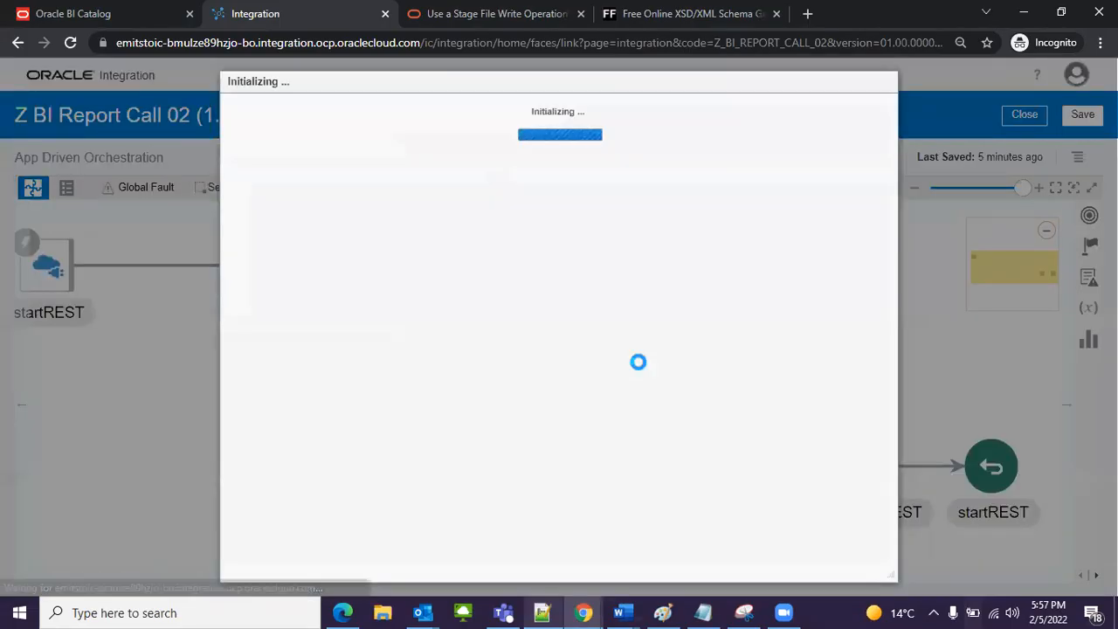
# Step: Name the SOAP endpoint callReportSOAP, describe it as "It will call the bi report and will generate response in base64 code", and continue
pyautogui.click(465, 232)
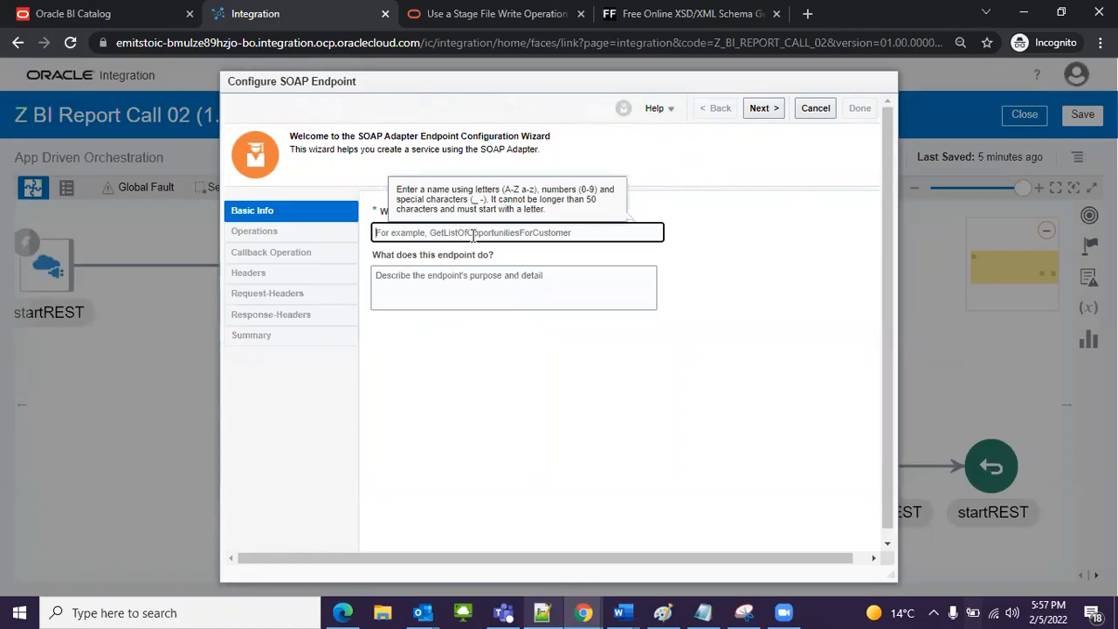
pyautogui.write('callReportS')
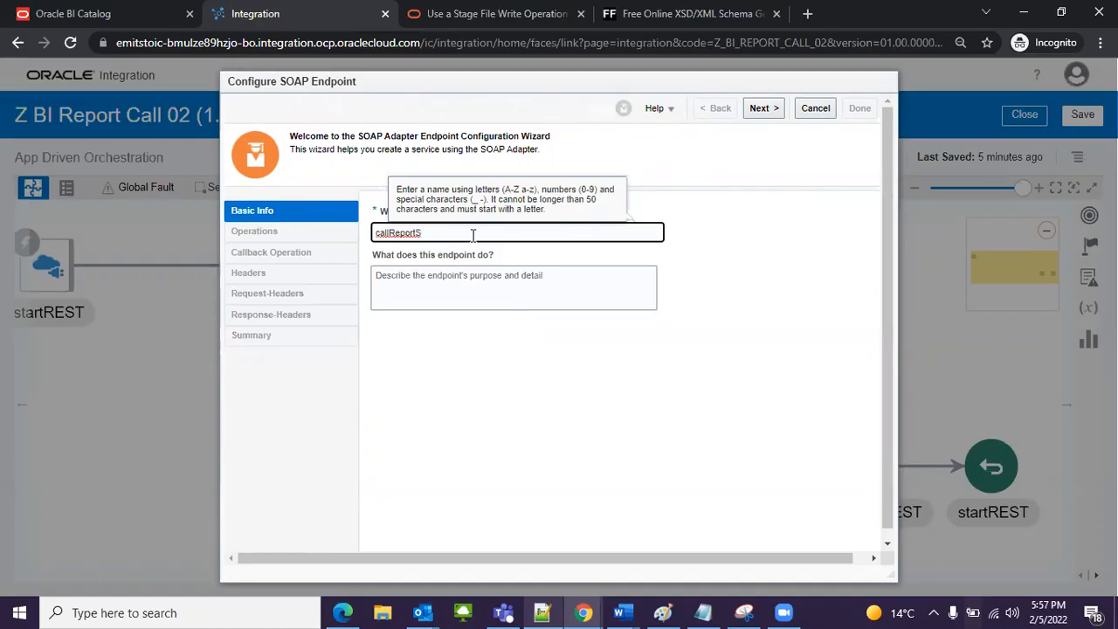
pyautogui.click(470, 275)
pyautogui.write('It will call the bi report and will generate response in base64 code')
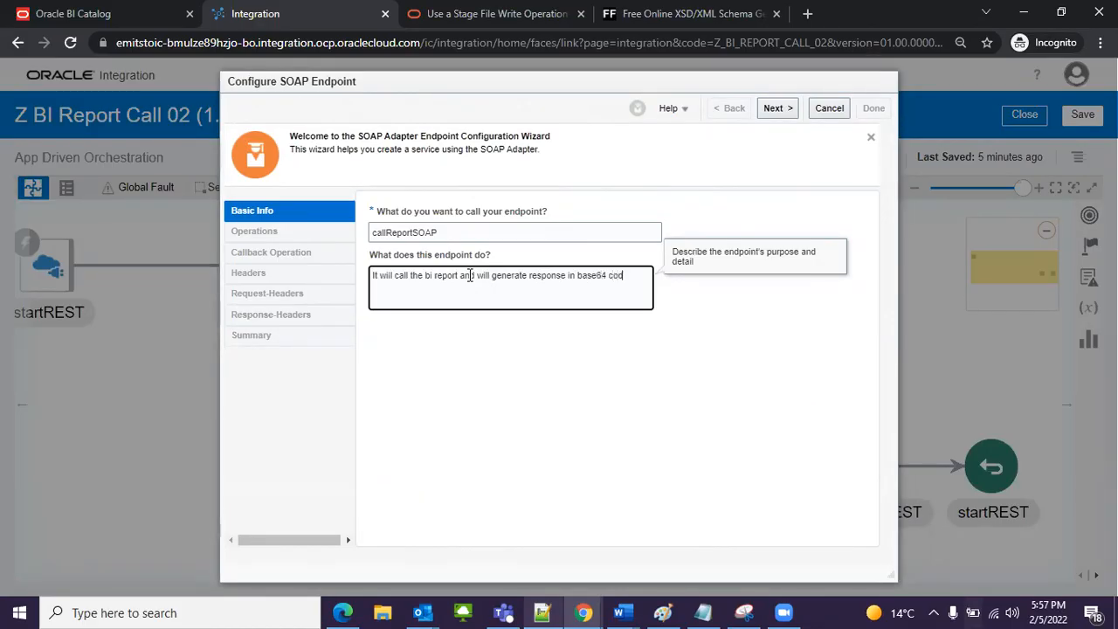
pyautogui.click(774, 108)
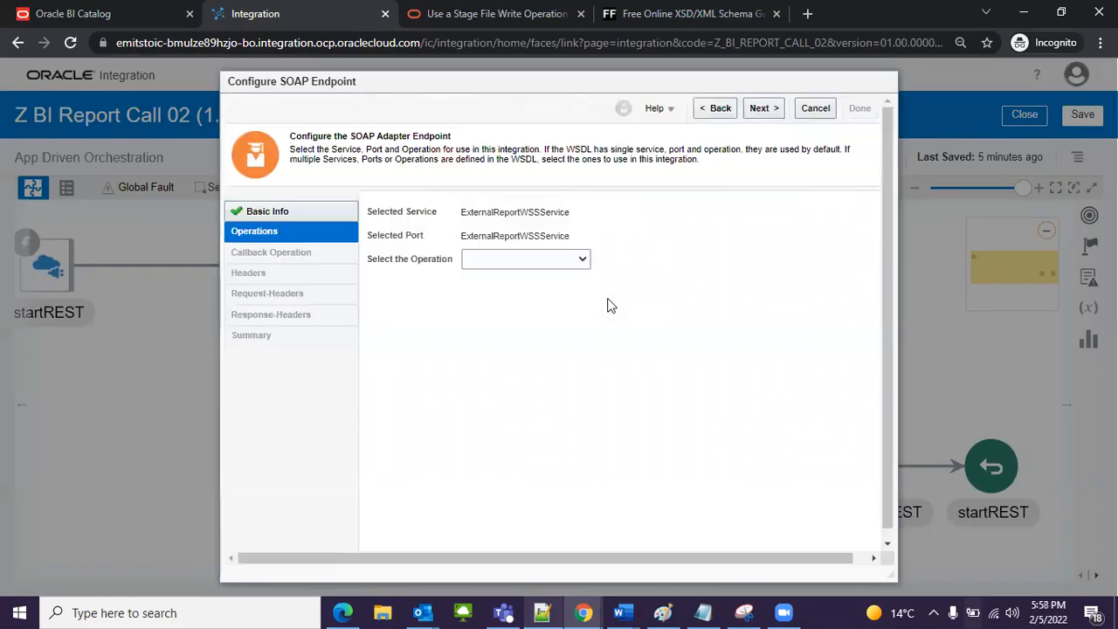
# Step: Choose the runReport operation, leave headers and attachments unconfigured, and finish the SOAP endpoint configuration
pyautogui.click(534, 261)
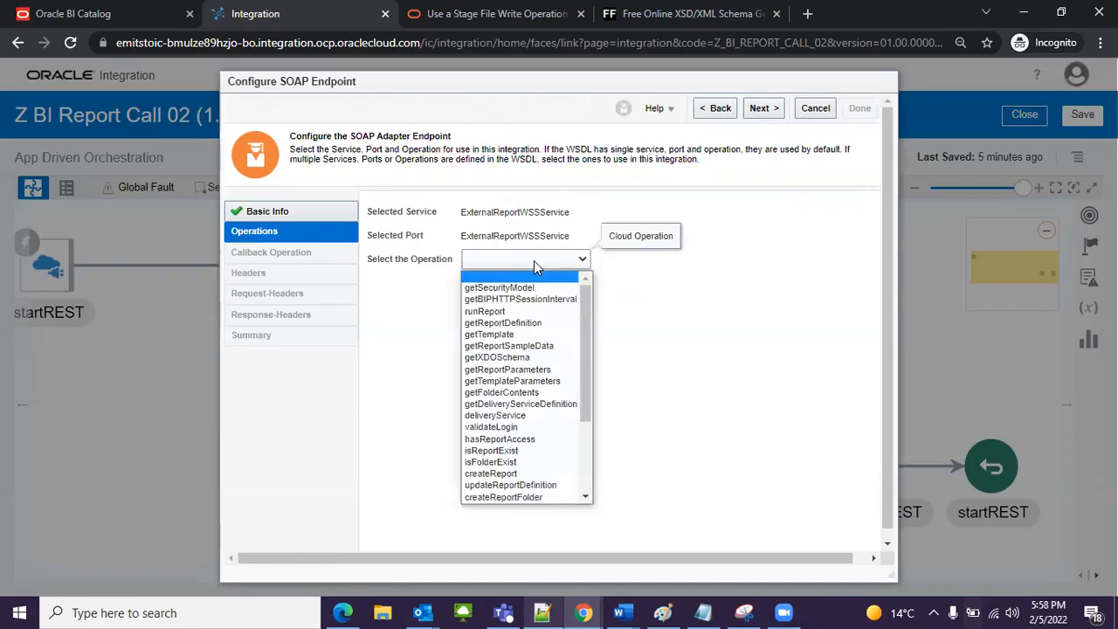
pyautogui.click(489, 313)
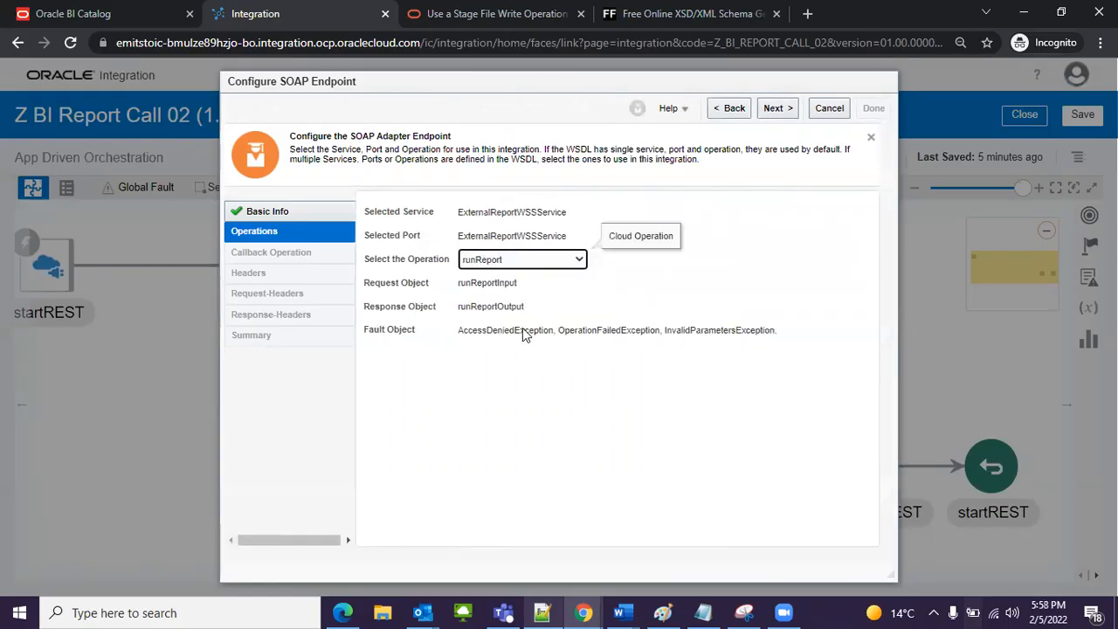
pyautogui.click(647, 332)
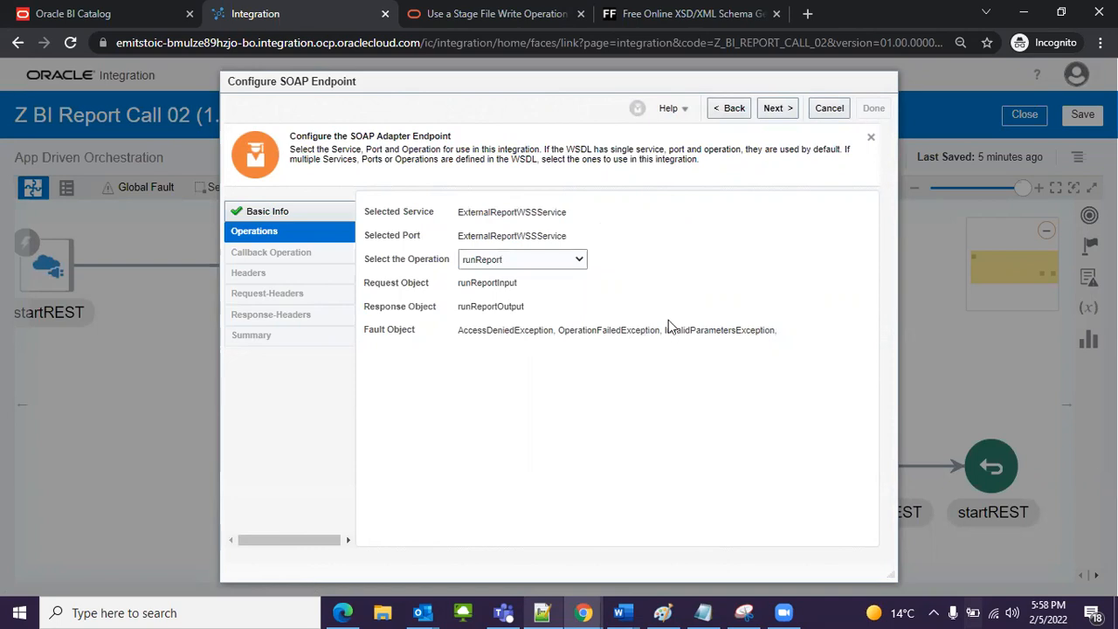
pyautogui.click(772, 110)
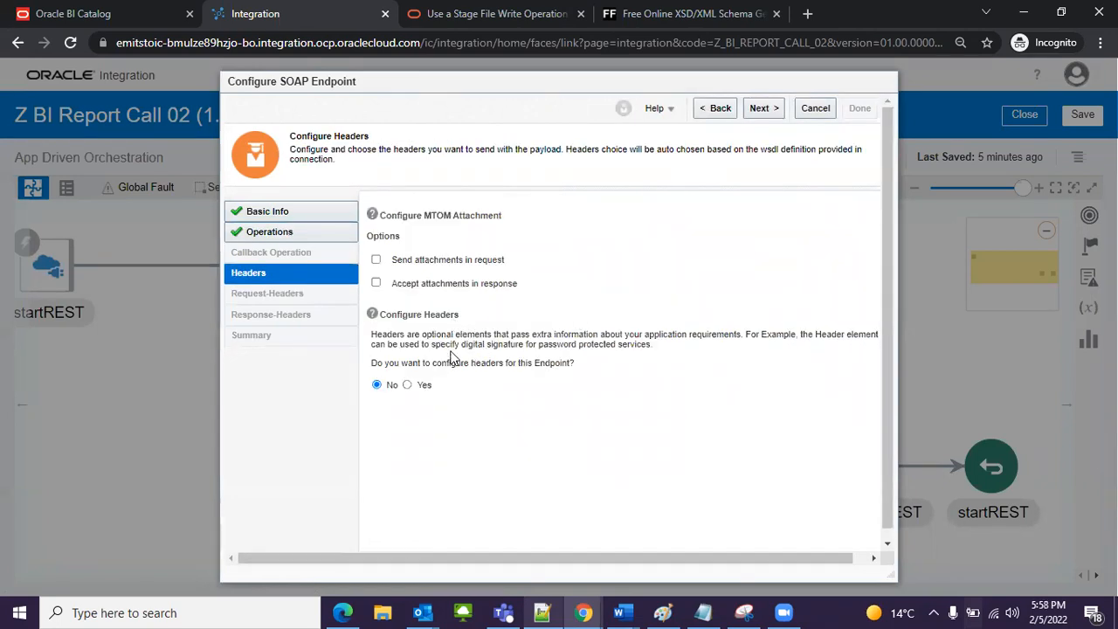
pyautogui.click(757, 108)
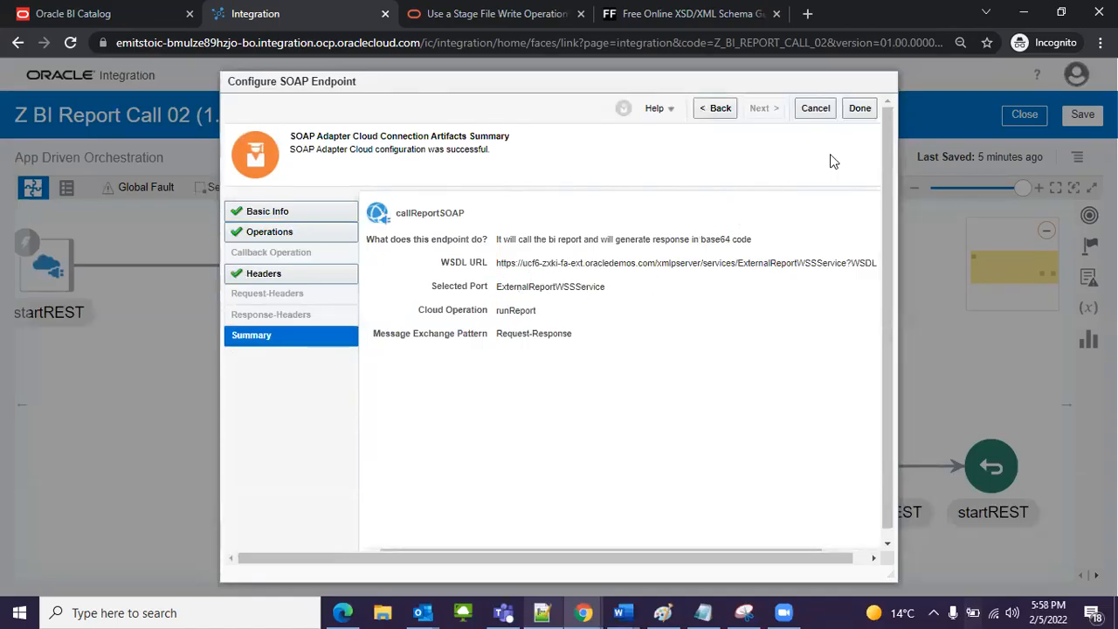
pyautogui.click(860, 108)
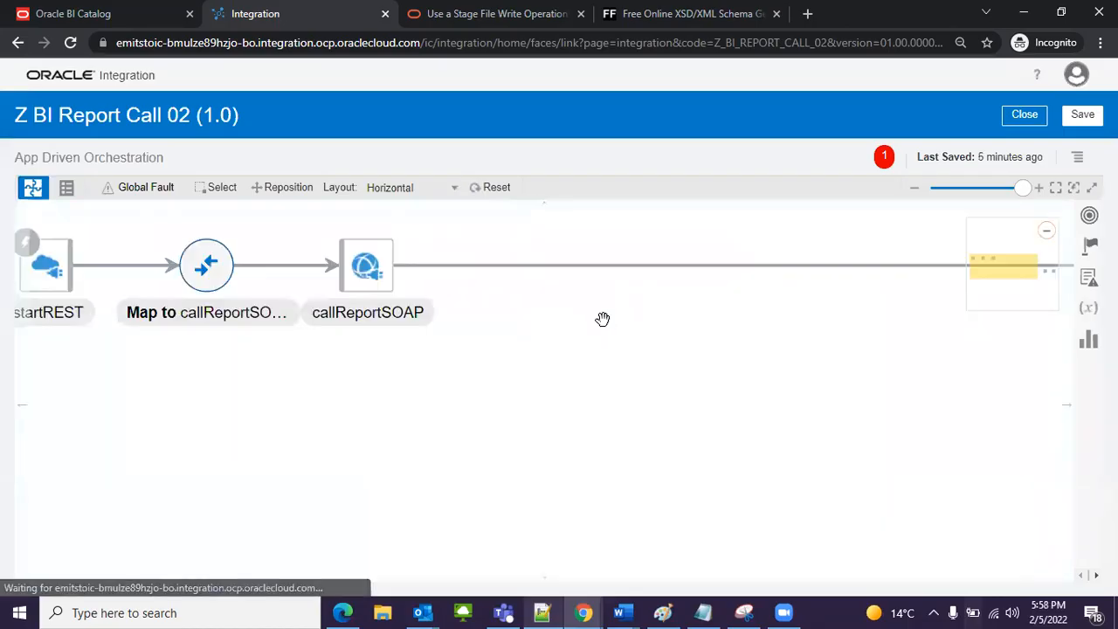
pyautogui.moveTo(894, 355); pyautogui.dragTo(404, 390)
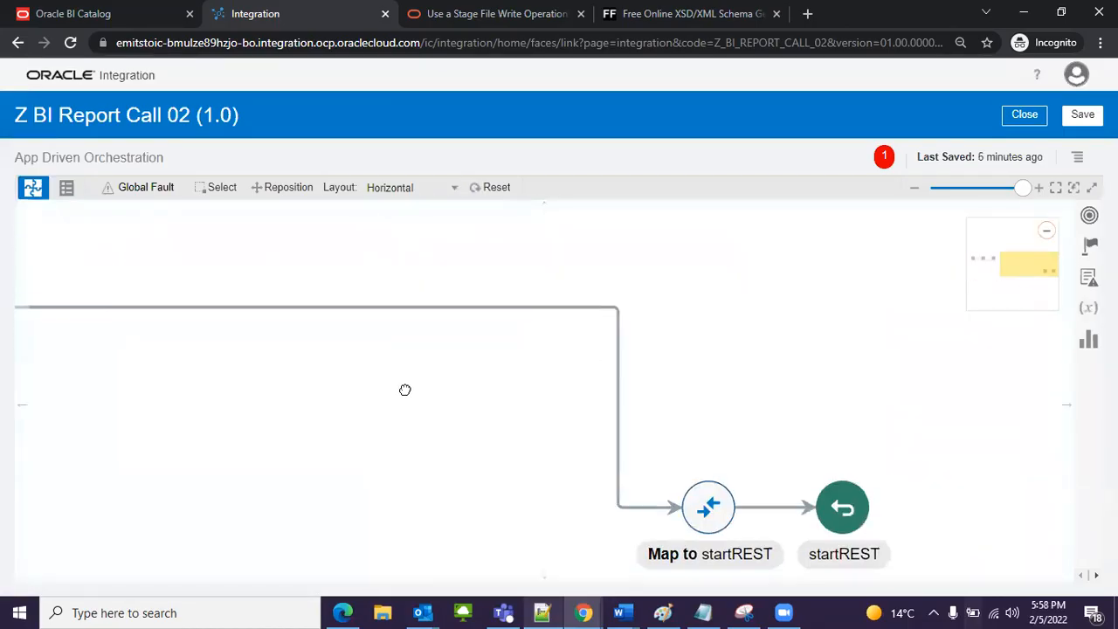
# Step: Move the Map to startREST and startREST return nodes closer to callReportSOAP, keeping them side by side below the flow line
pyautogui.click(848, 476)
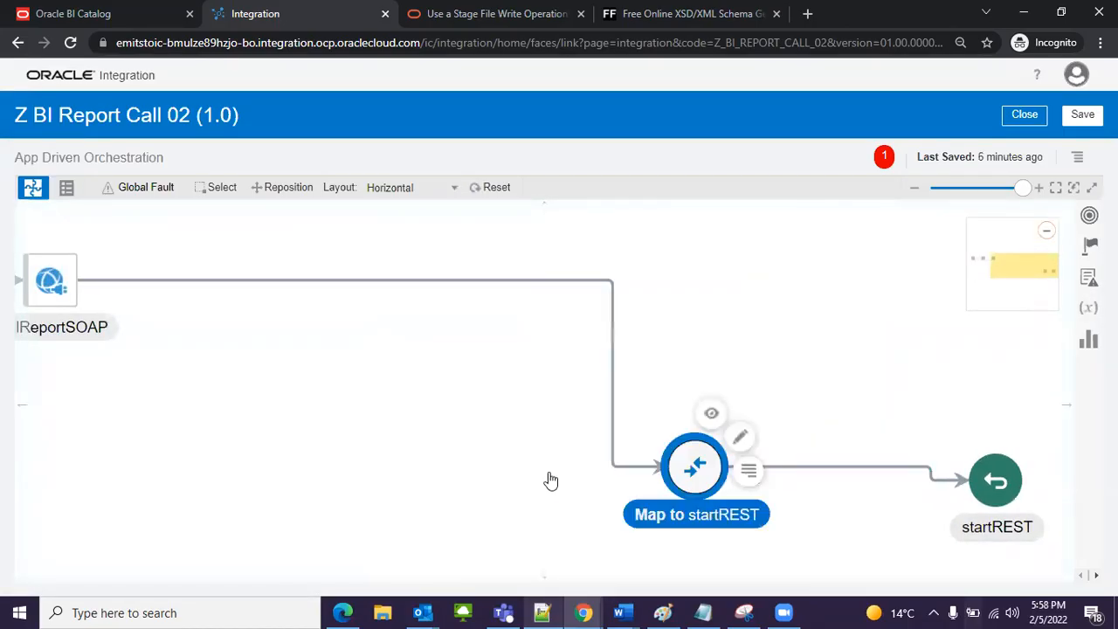
pyautogui.click(973, 480)
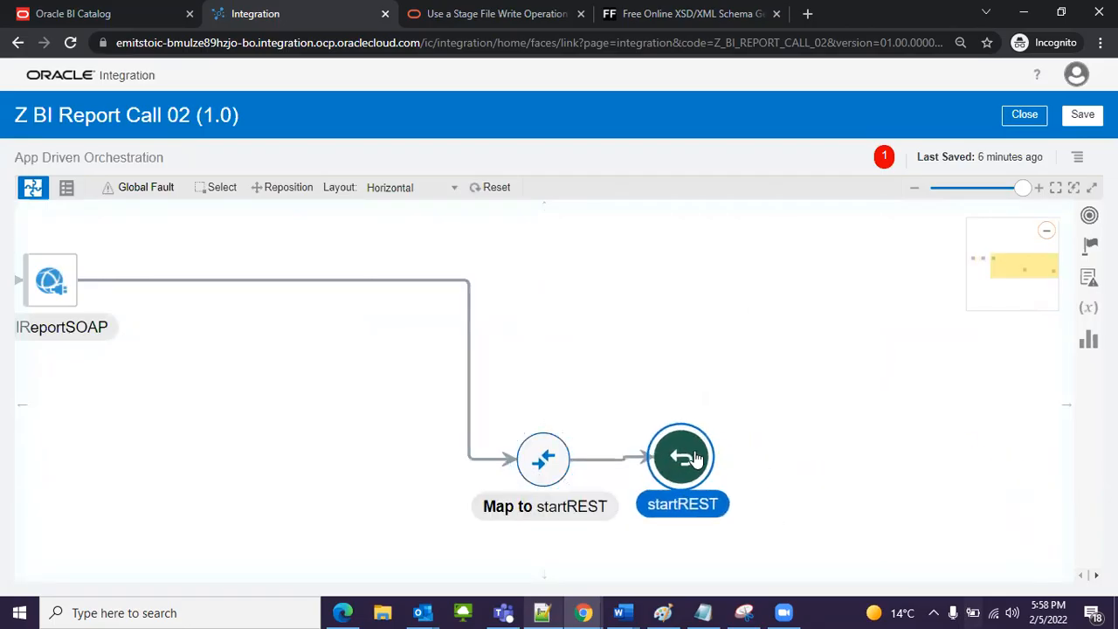
pyautogui.moveTo(137, 325); pyautogui.dragTo(660, 382)
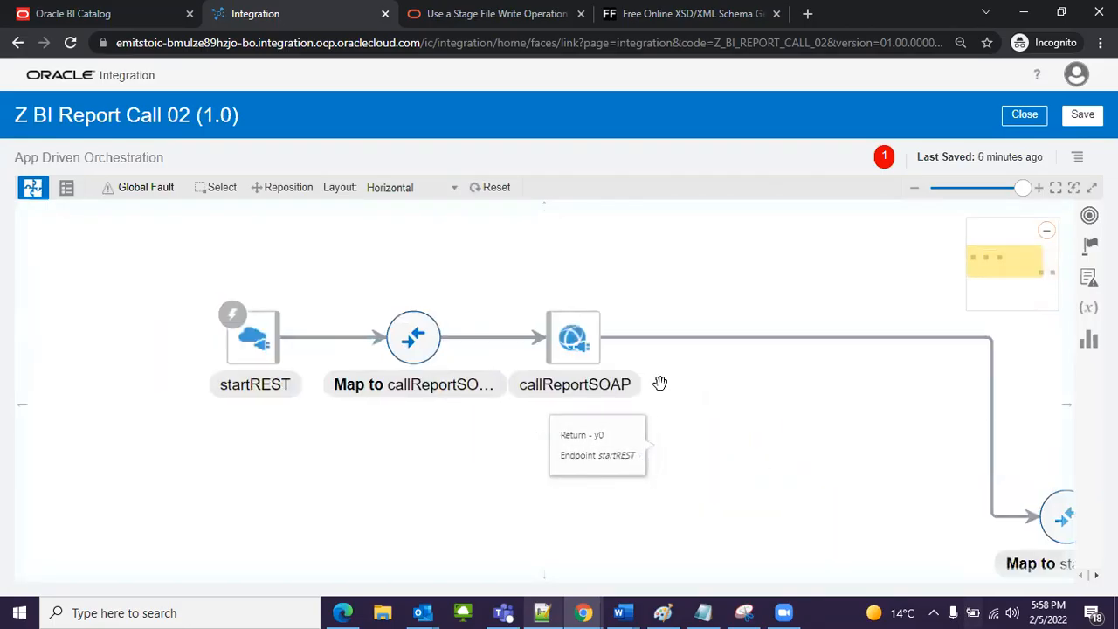
pyautogui.click(616, 385)
pyautogui.moveTo(773, 421); pyautogui.dragTo(610, 395)
pyautogui.moveTo(539, 389); pyautogui.dragTo(515, 392)
# Step: Open the Map to callReportSOAP mapping for editing
pyautogui.click(405, 367)
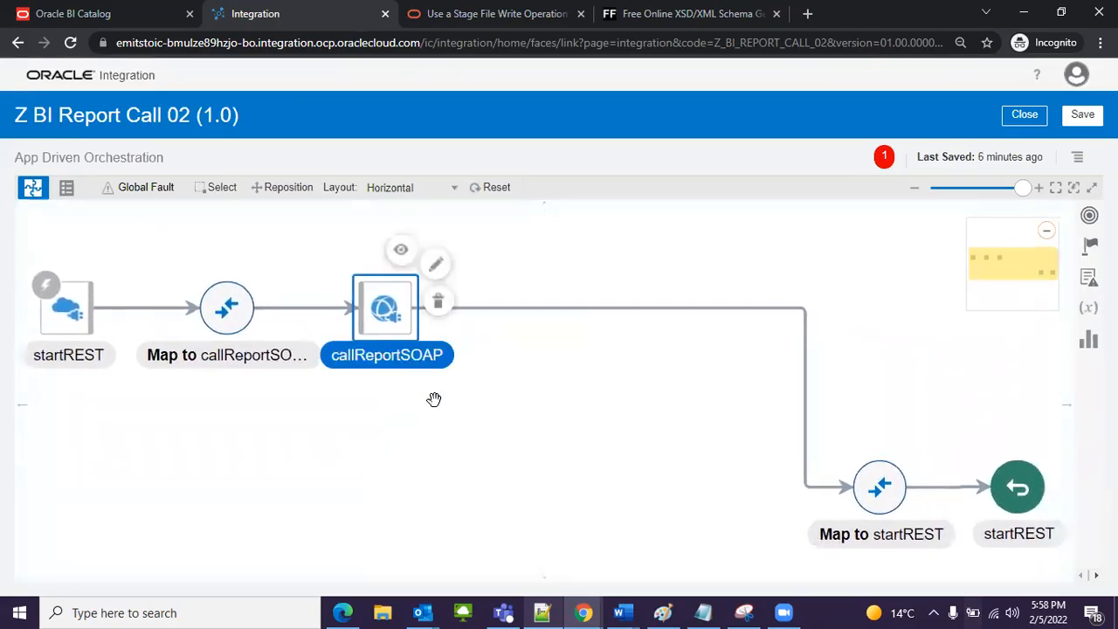
pyautogui.click(235, 321)
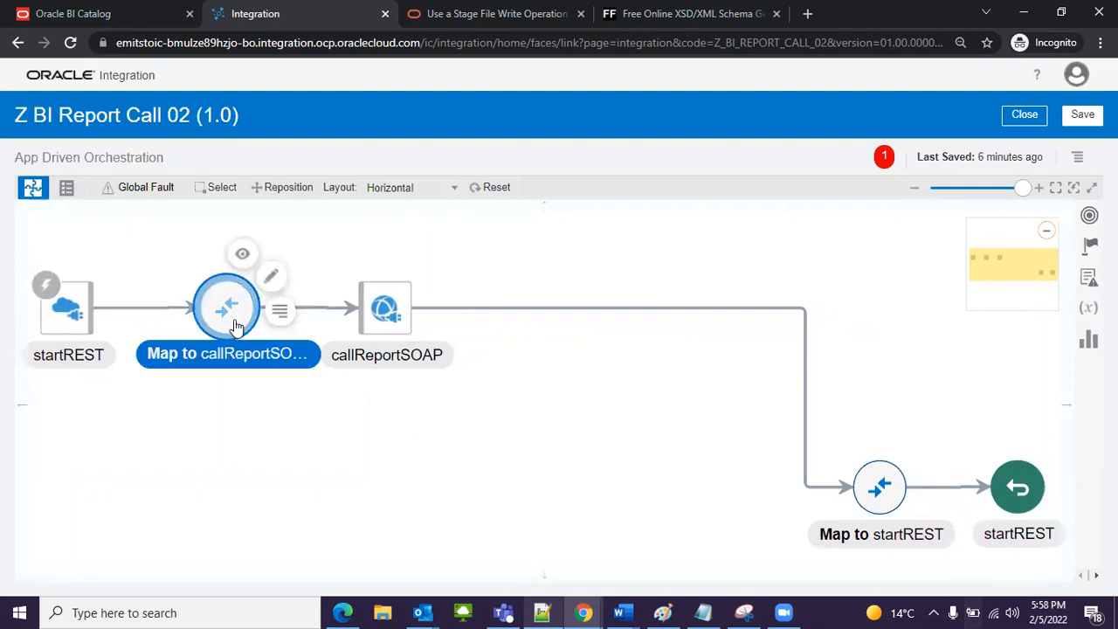
pyautogui.click(283, 396)
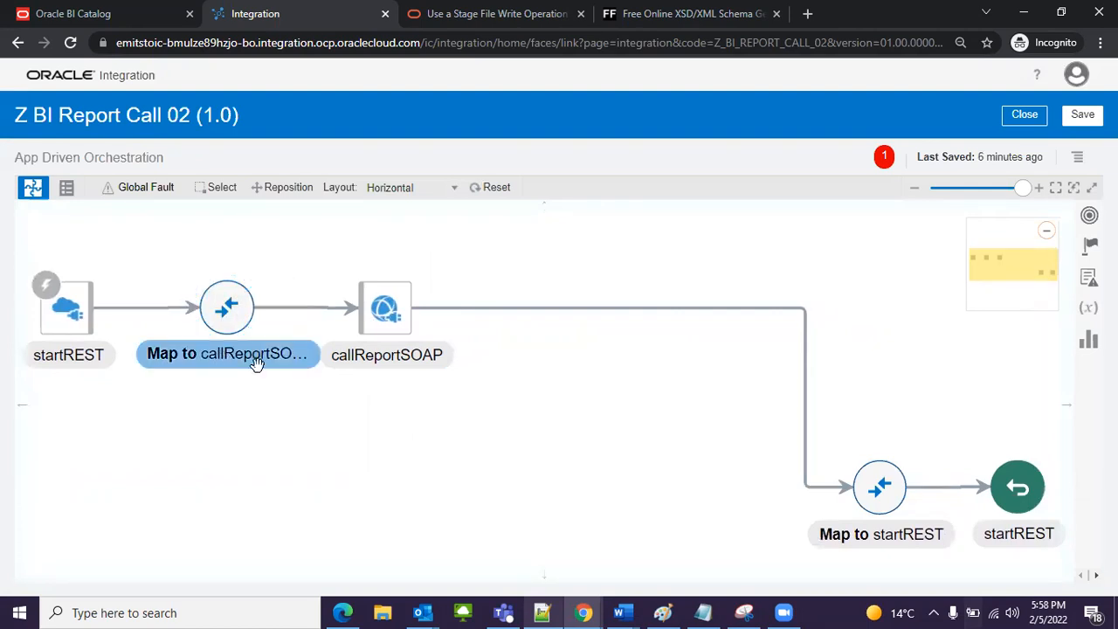
pyautogui.click(394, 304)
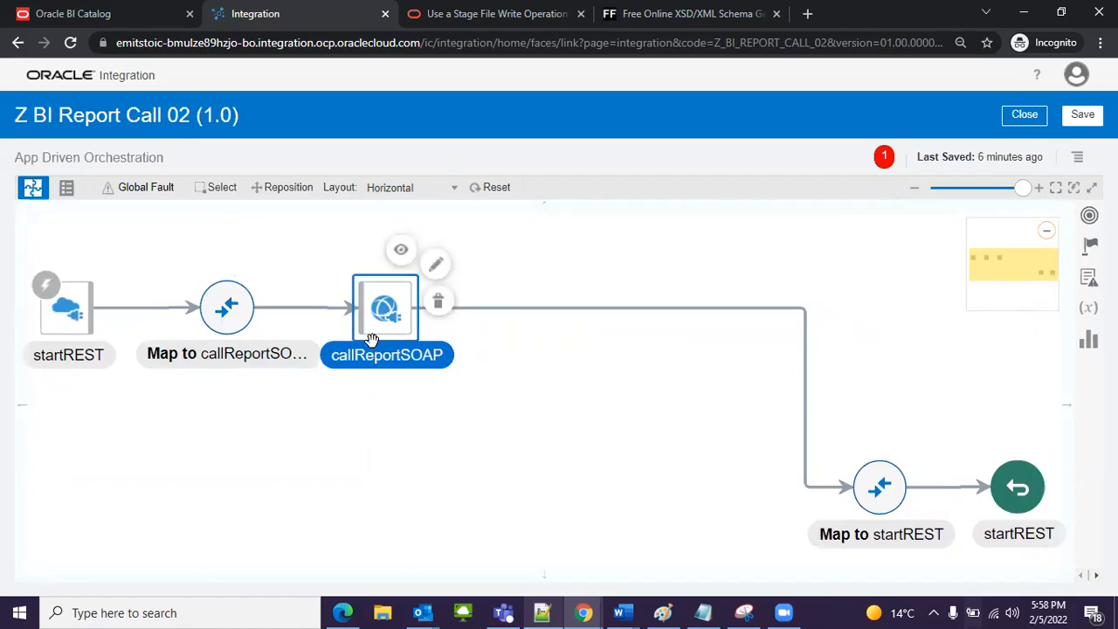
pyautogui.click(202, 355)
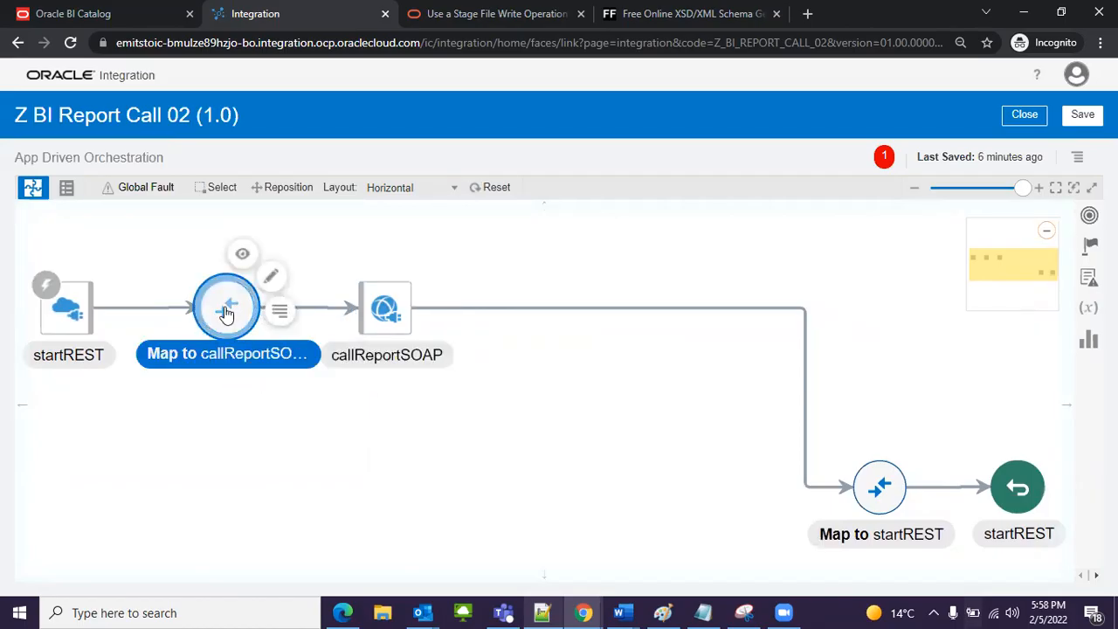
pyautogui.click(271, 278)
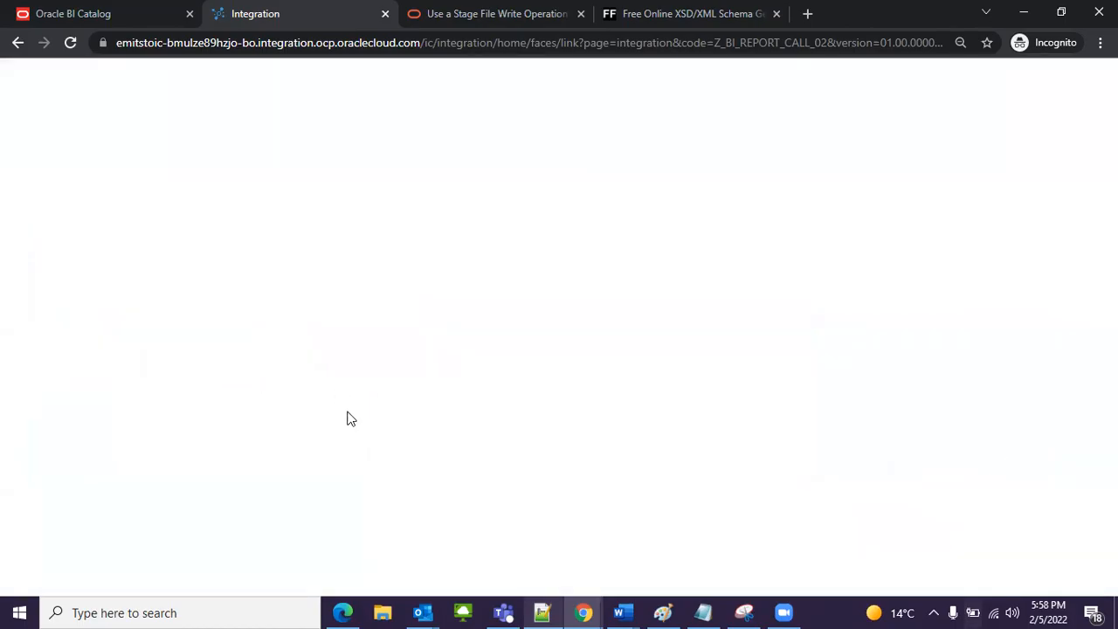
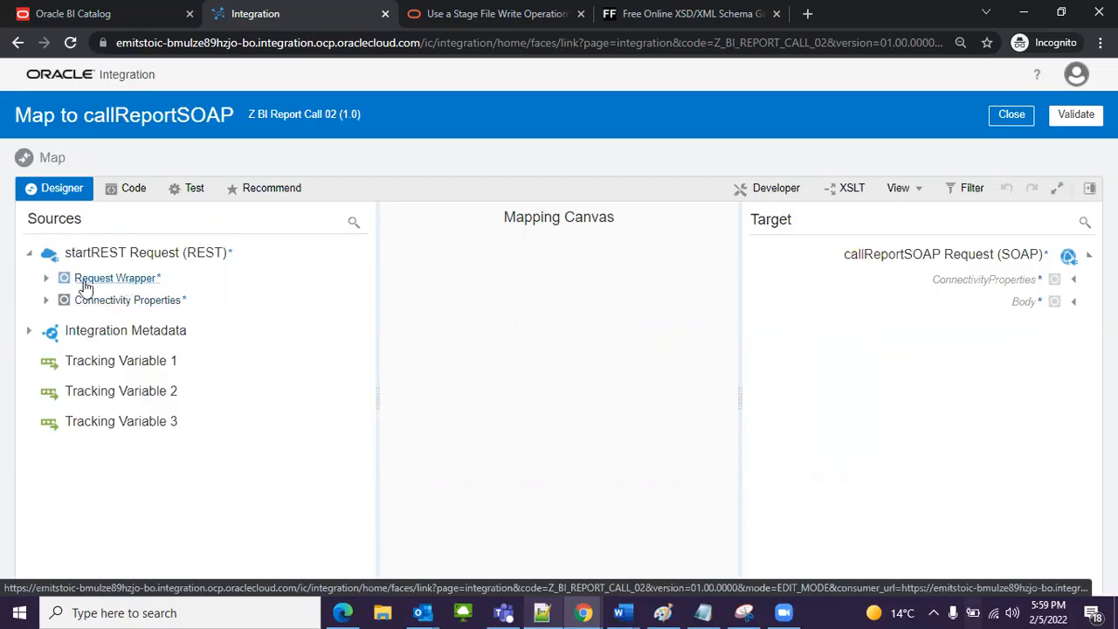
# Step: Map the P INV ORG request field to the item element under values in the report request's parameterNameValues item
pyautogui.click(46, 278)
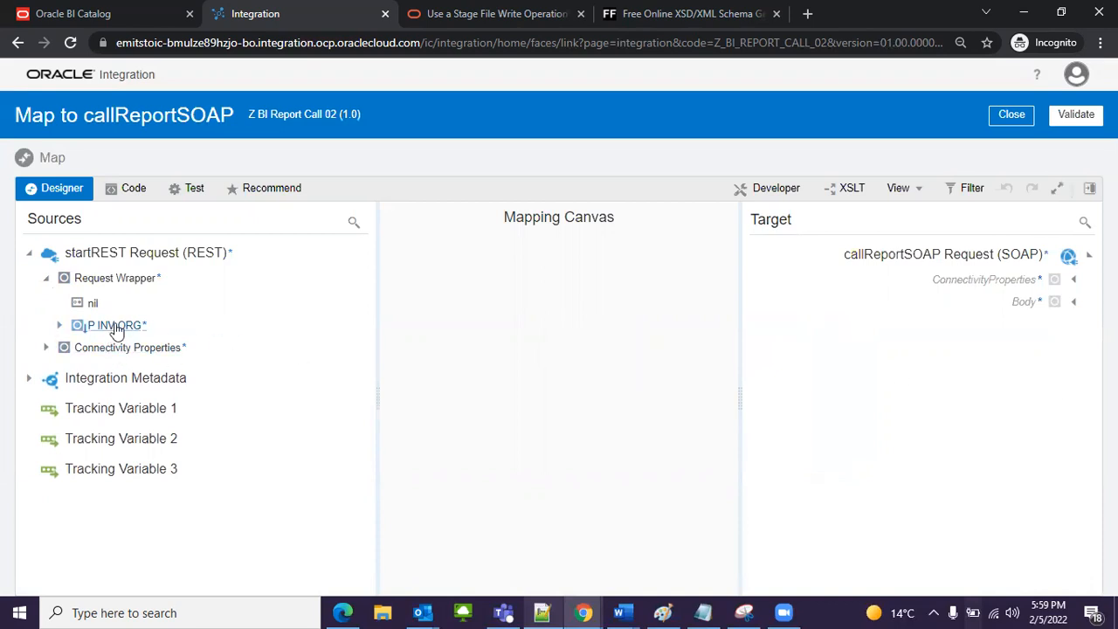
pyautogui.click(1074, 303)
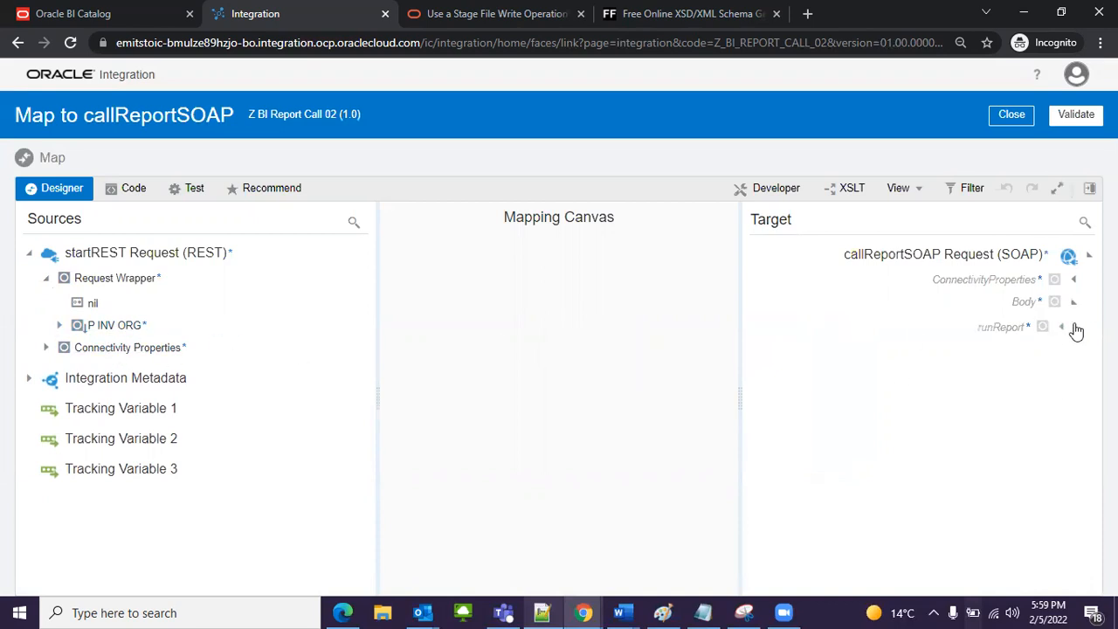
pyautogui.click(1062, 326)
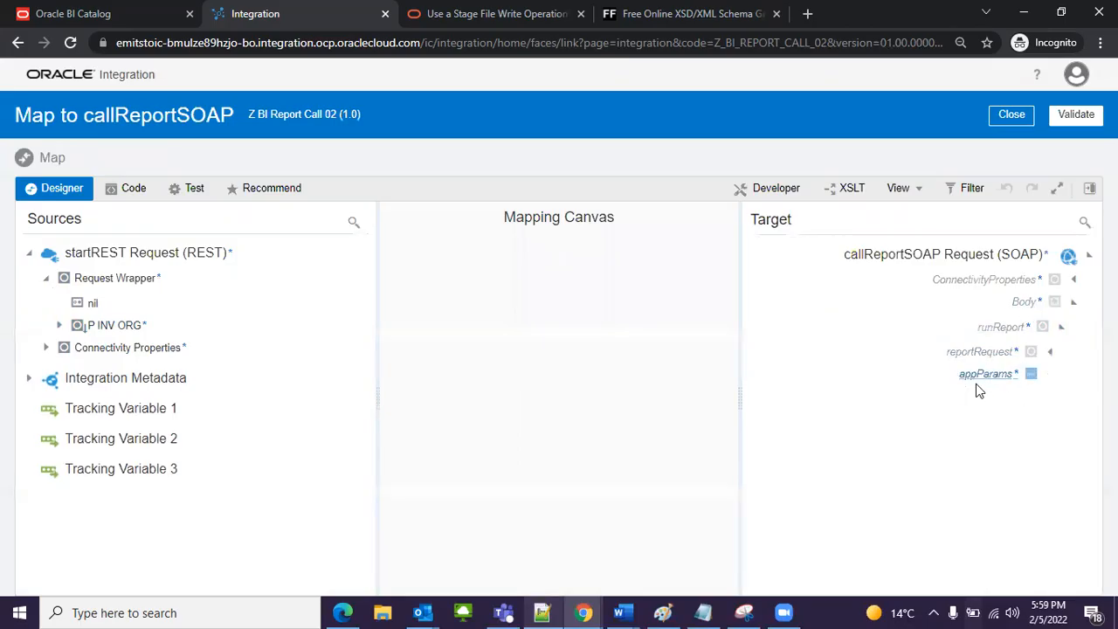
pyautogui.click(1052, 355)
pyautogui.scroll(-3, 948, 397)
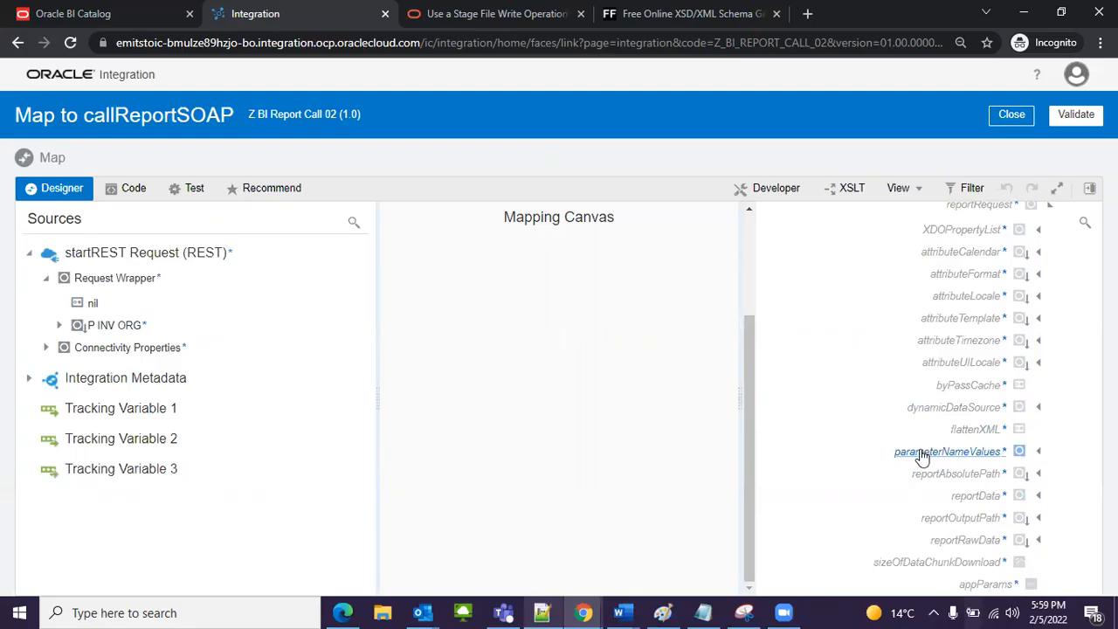
pyautogui.click(1037, 453)
pyautogui.click(1029, 451)
pyautogui.scroll(-5, 1021, 431)
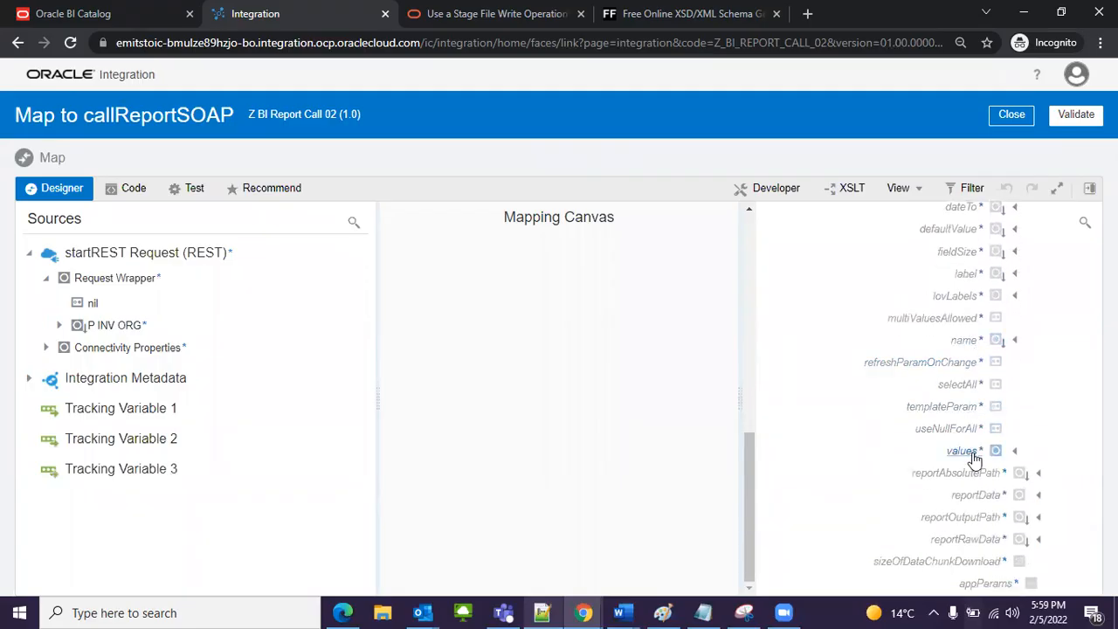
pyautogui.moveTo(96, 326); pyautogui.dragTo(942, 451)
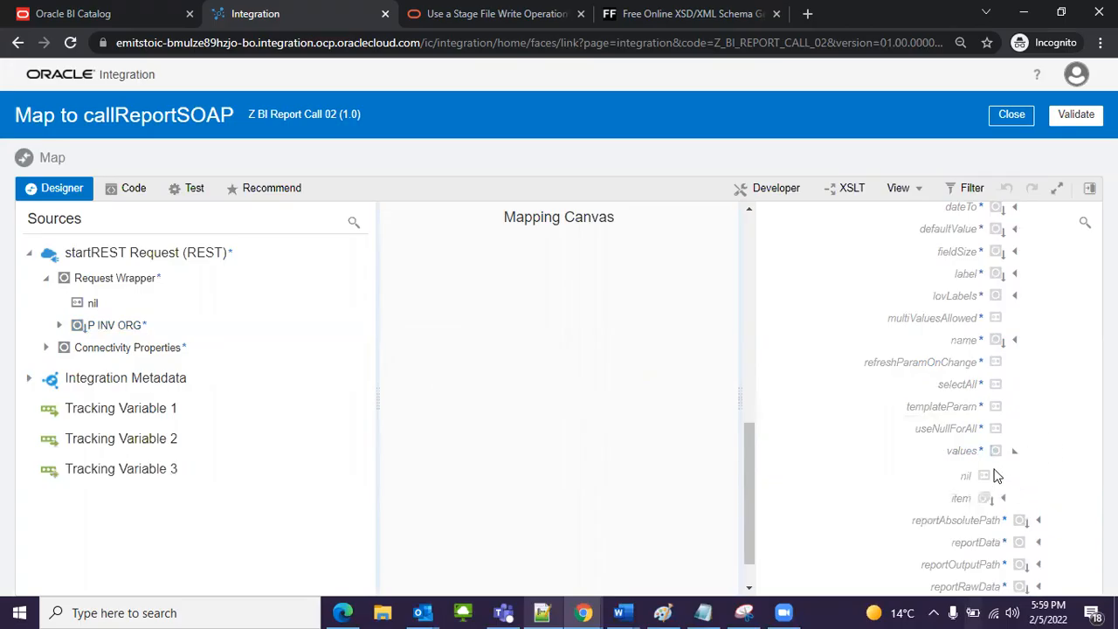
pyautogui.moveTo(153, 321); pyautogui.dragTo(933, 497)
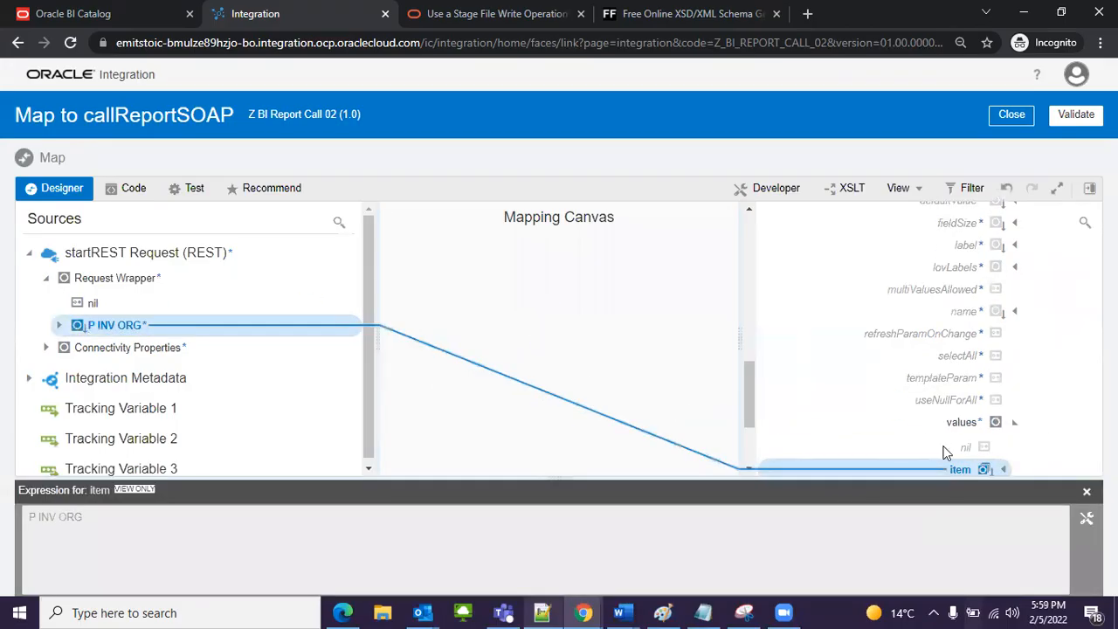
pyautogui.click(1087, 492)
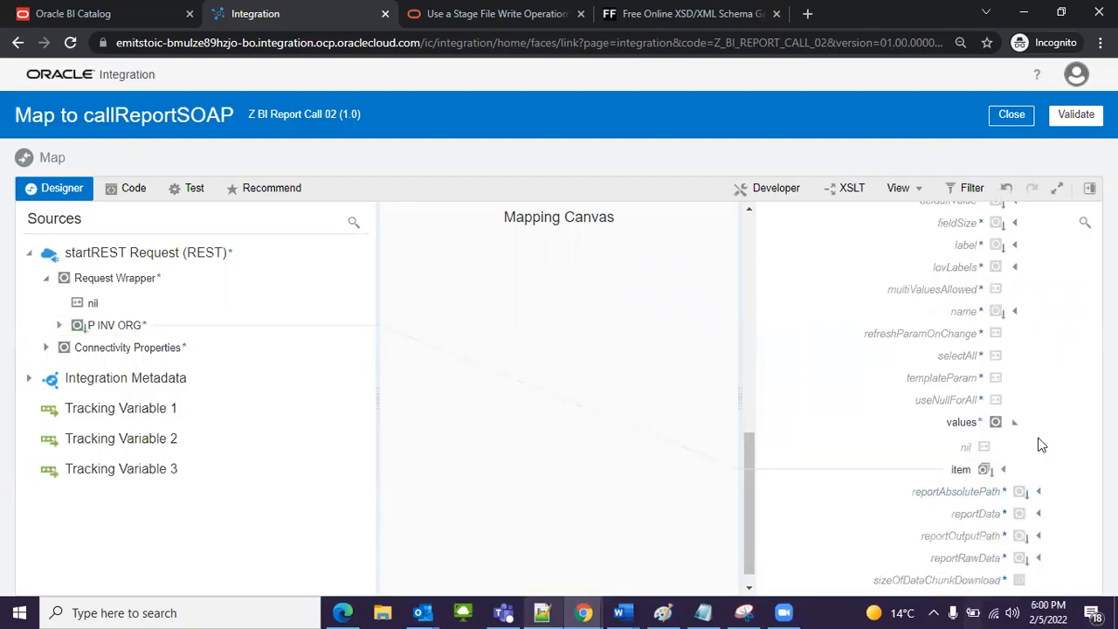
# Step: Create a target node for the parameter's name element and set its expression to "P_INV_ORG"
pyautogui.scroll(1, 999, 428)
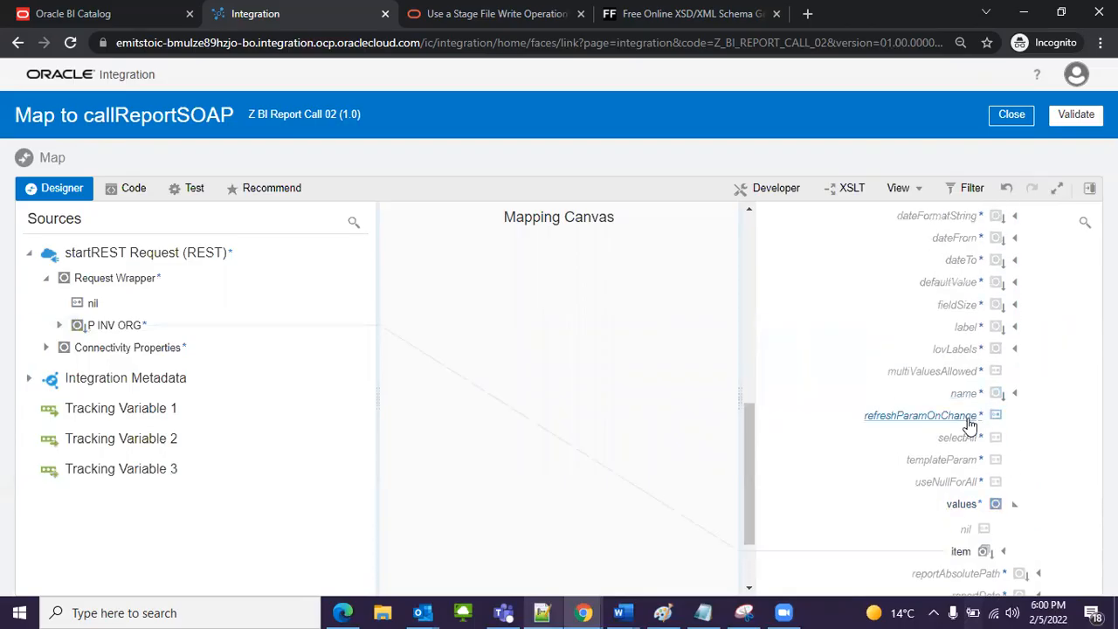
pyautogui.click(967, 400)
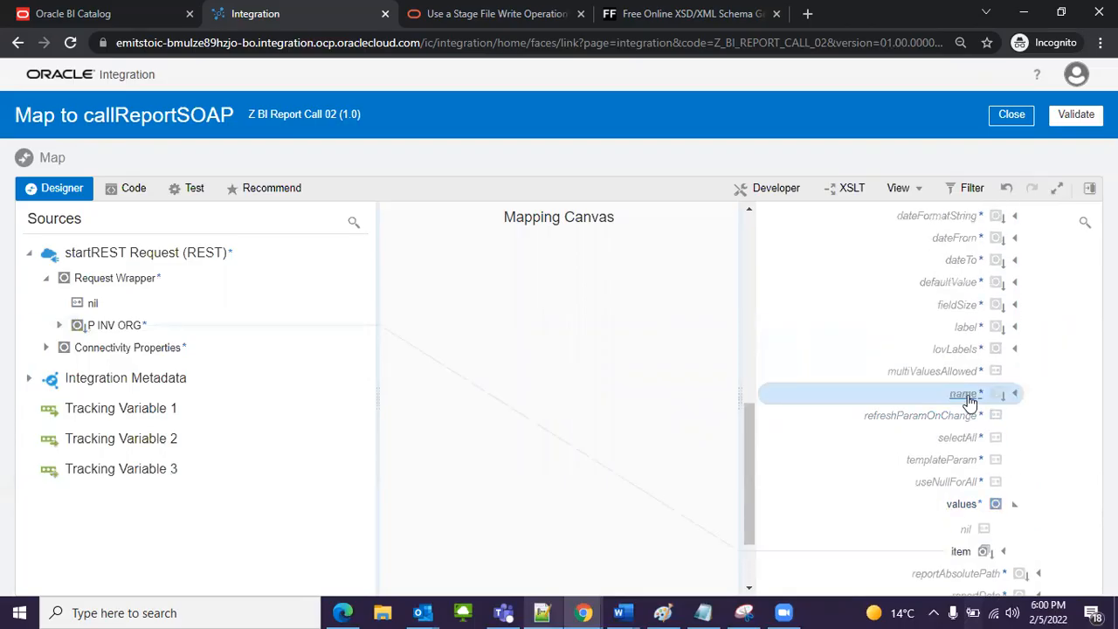
pyautogui.rightClick(968, 401)
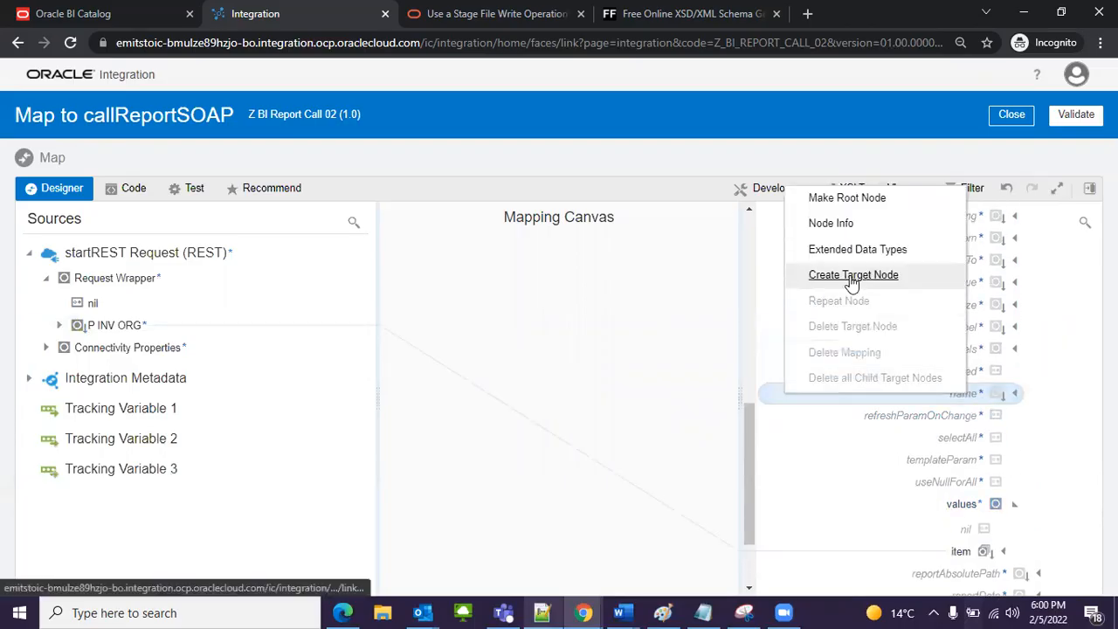
pyautogui.click(852, 276)
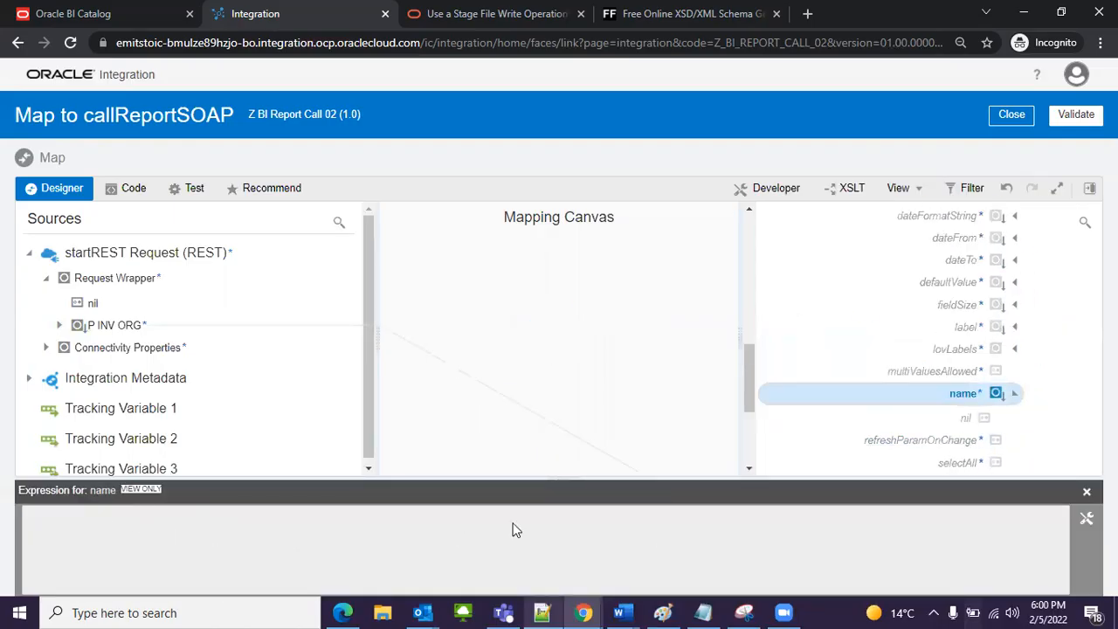
pyautogui.click(1086, 519)
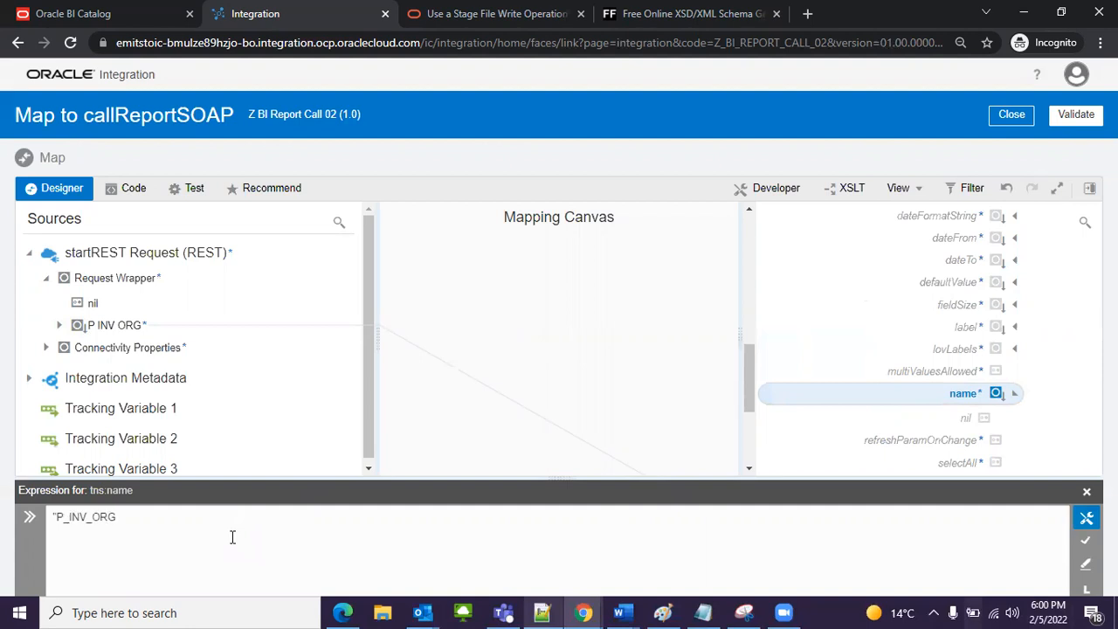
pyautogui.click(1086, 540)
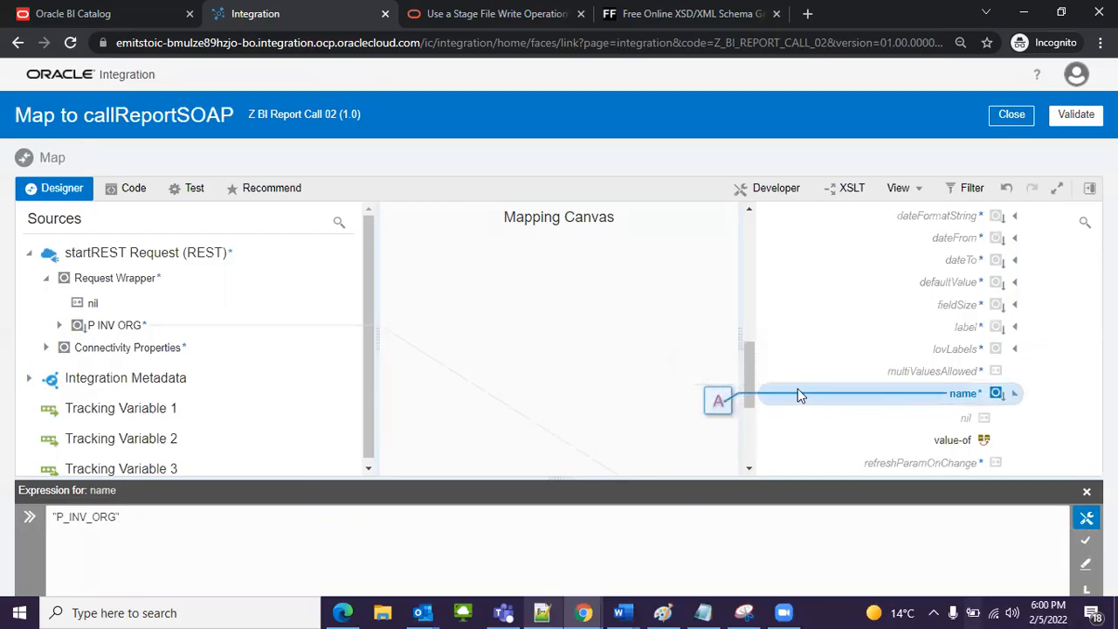
pyautogui.click(1087, 493)
# Step: Create a target node for reportAbsolutePath in the report request and open its expression for editing
pyautogui.scroll(-2, 952, 511)
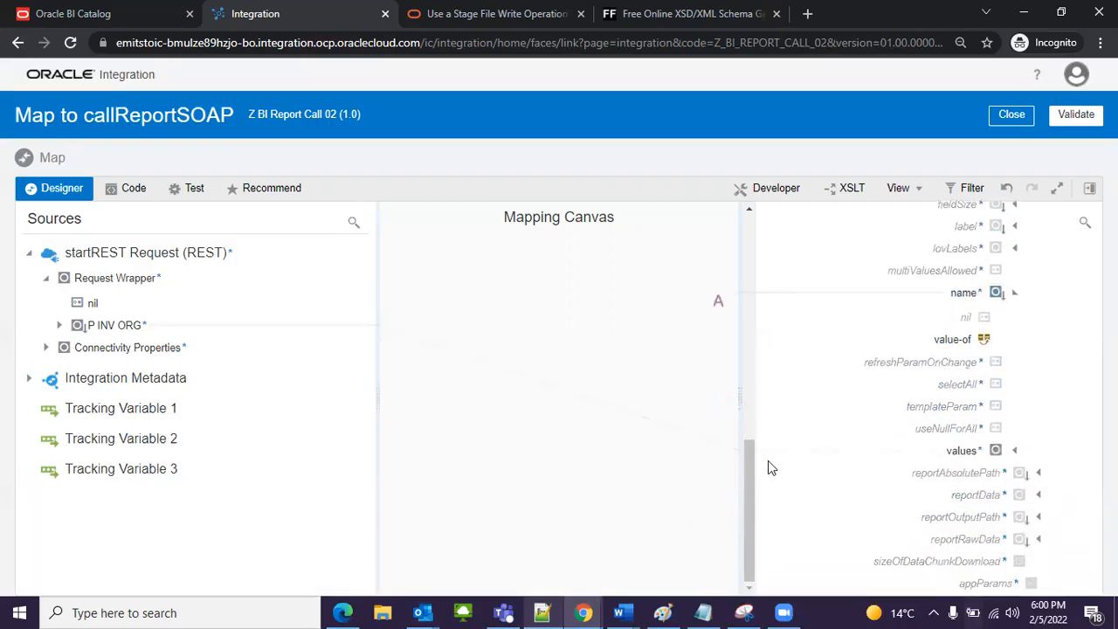
pyautogui.click(1039, 474)
pyautogui.rightClick(970, 474)
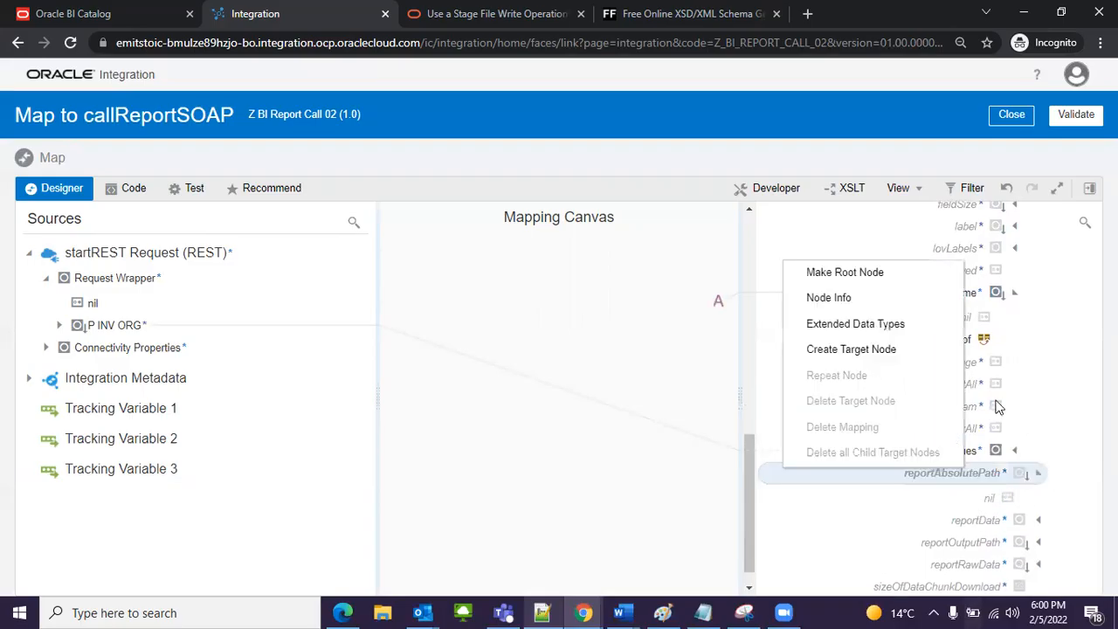
pyautogui.click(840, 353)
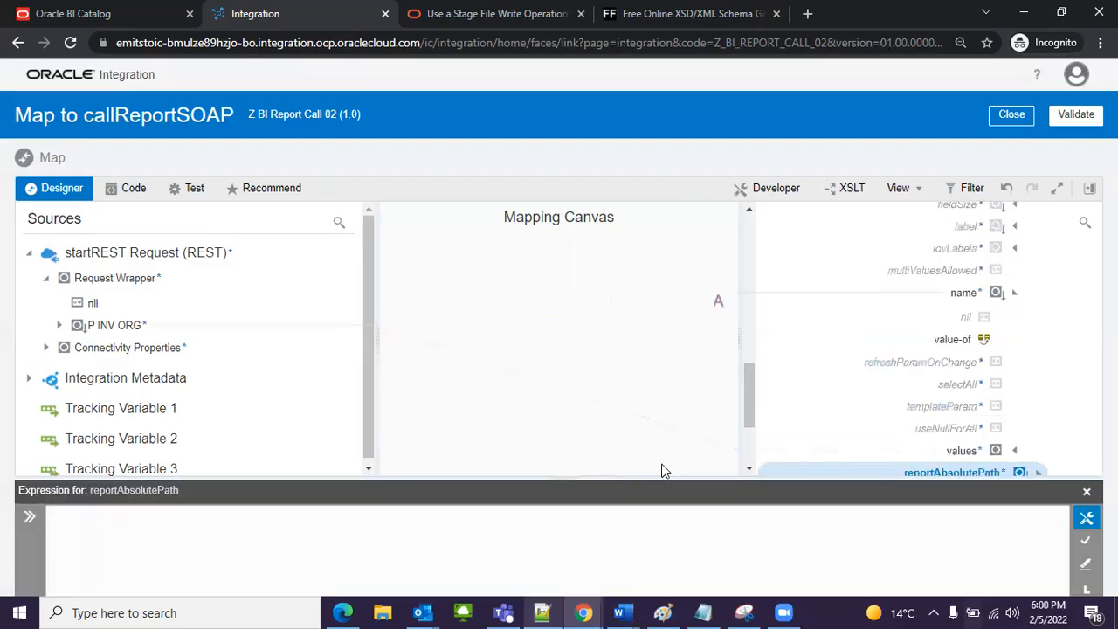
# Step: Switch to Notepad++ and copy the quoted report path that ends in InventoryReport/INV_RPT_DT.xdo
pyautogui.click(541, 612)
pyautogui.scroll(7, 263, 241)
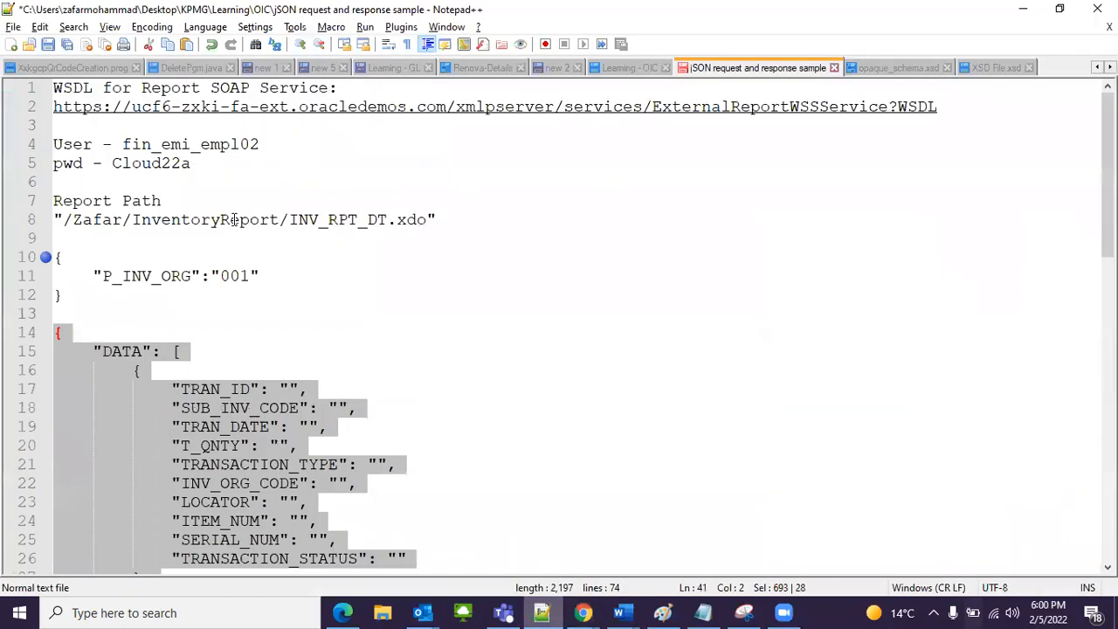
pyautogui.moveTo(53, 219); pyautogui.dragTo(446, 222)
pyautogui.hotkey('ctrl', 'c')
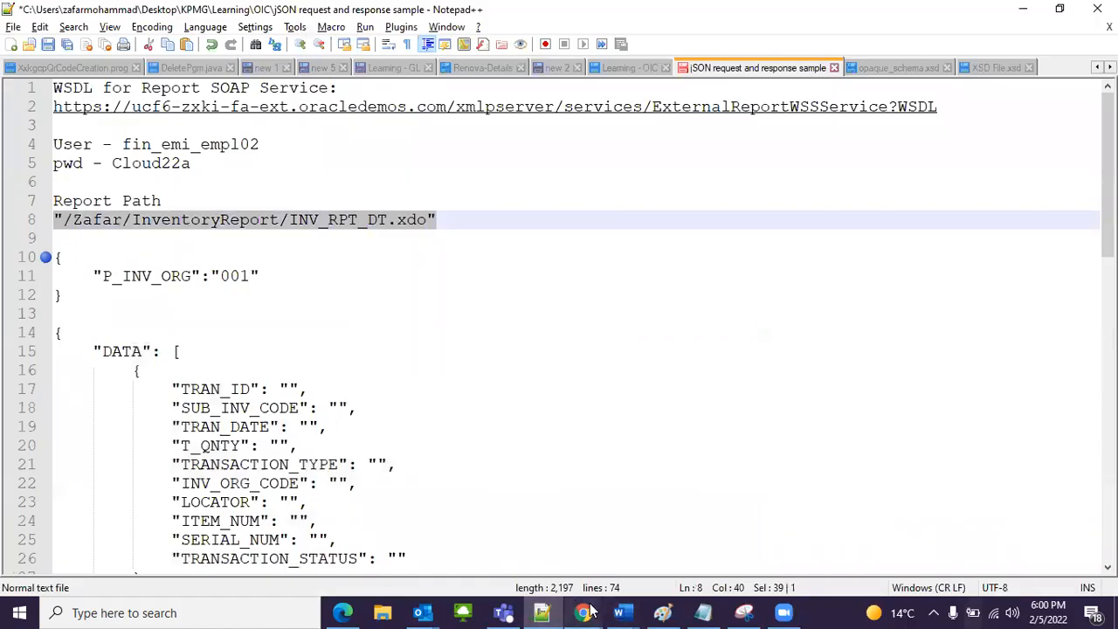
# Step: Return to the Oracle Integration mapper and save the copied INV_RPT_DT.xdo path as the reportAbsolutePath expression
pyautogui.click(558, 610)
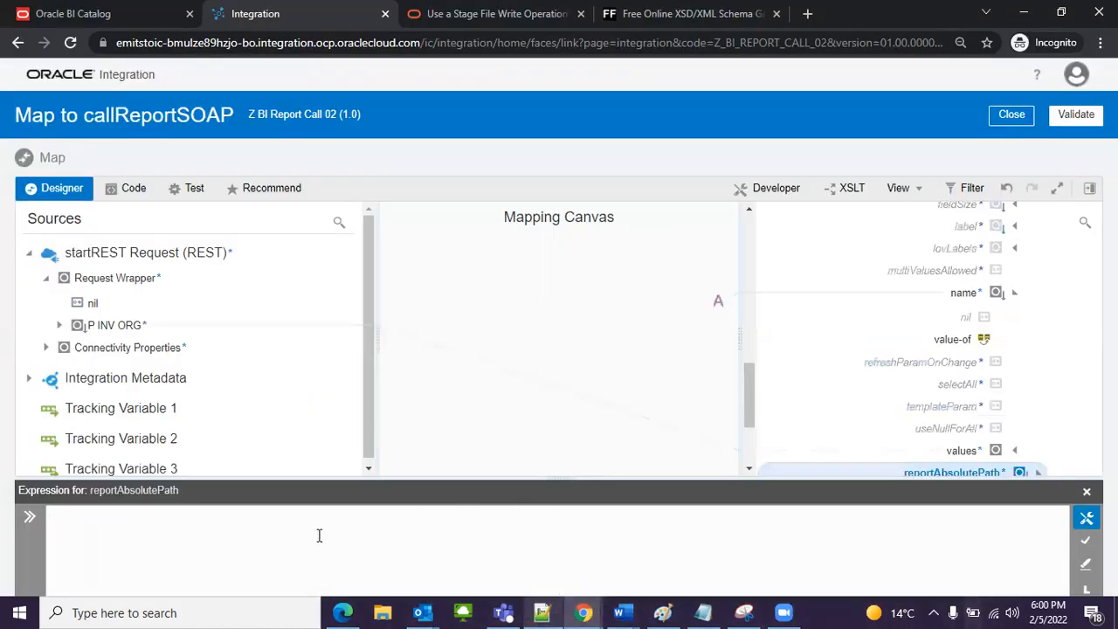
pyautogui.click(319, 535)
pyautogui.hotkey('ctrl', 'v')
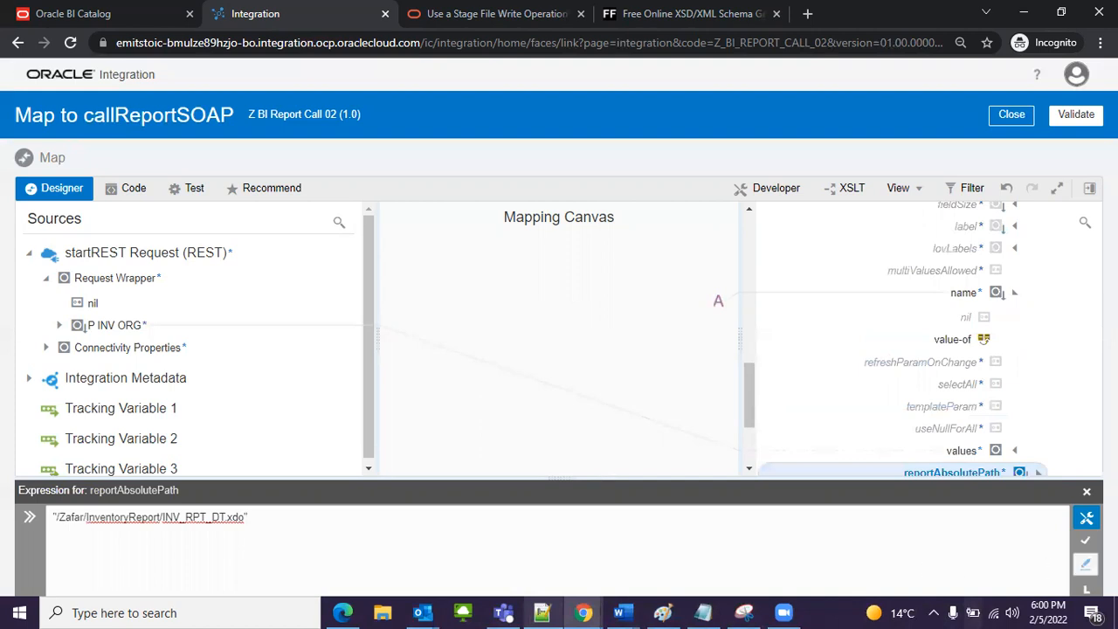
pyautogui.click(1086, 540)
pyautogui.scroll(-1, 922, 463)
pyautogui.scroll(-2, 921, 463)
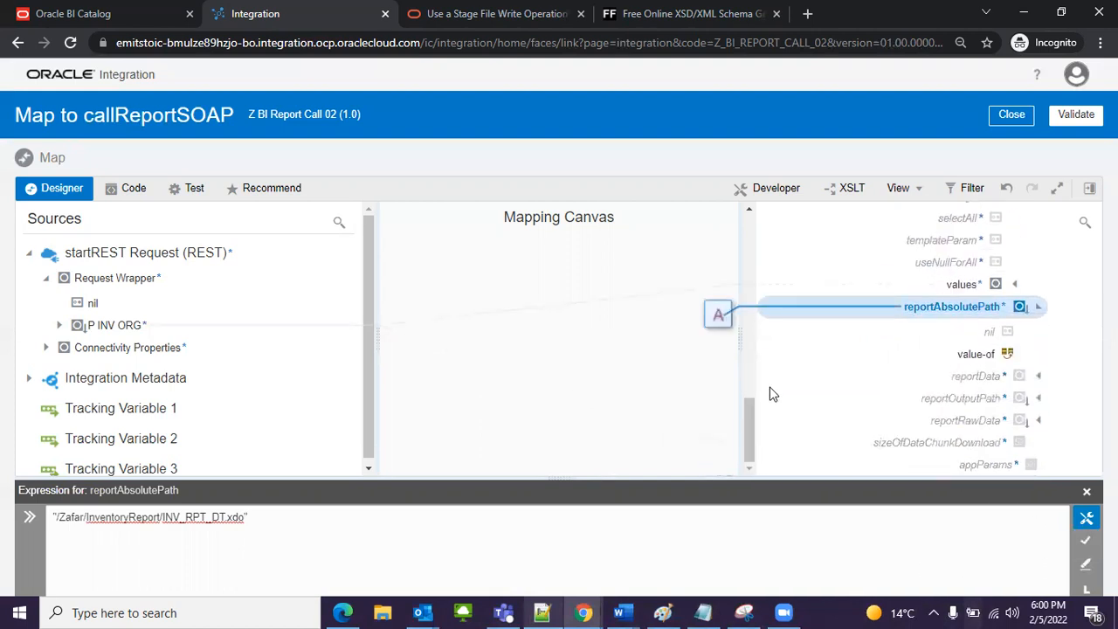
pyautogui.moveTo(722, 322)
pyautogui.click(1087, 495)
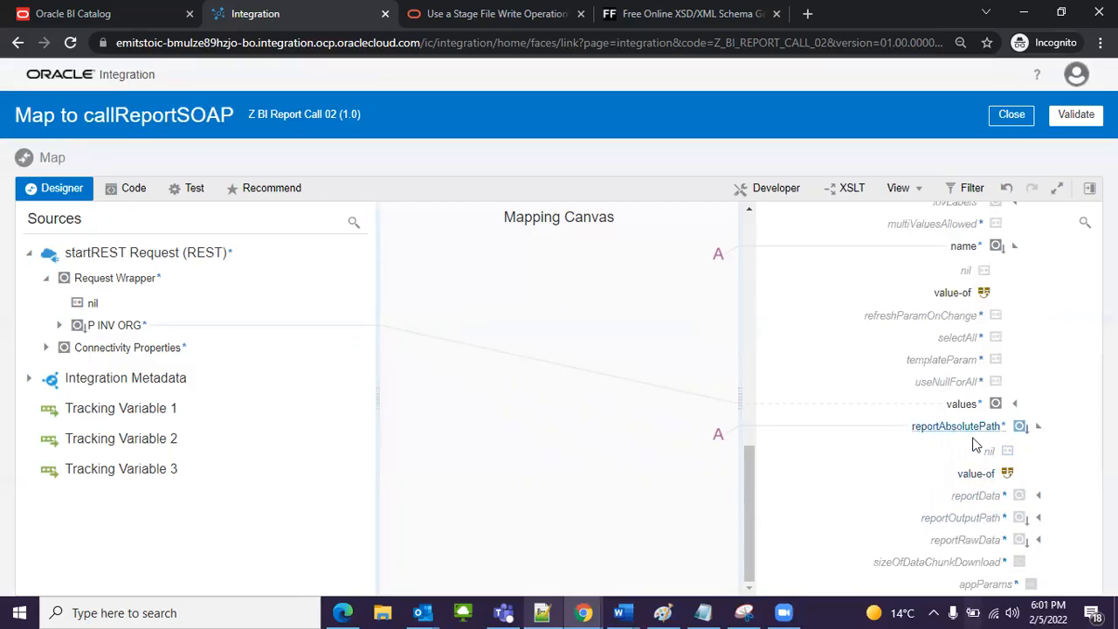
# Step: Review the mapped name, values item and reportAbsolutePath elements in the target structure
pyautogui.scroll(2, 975, 418)
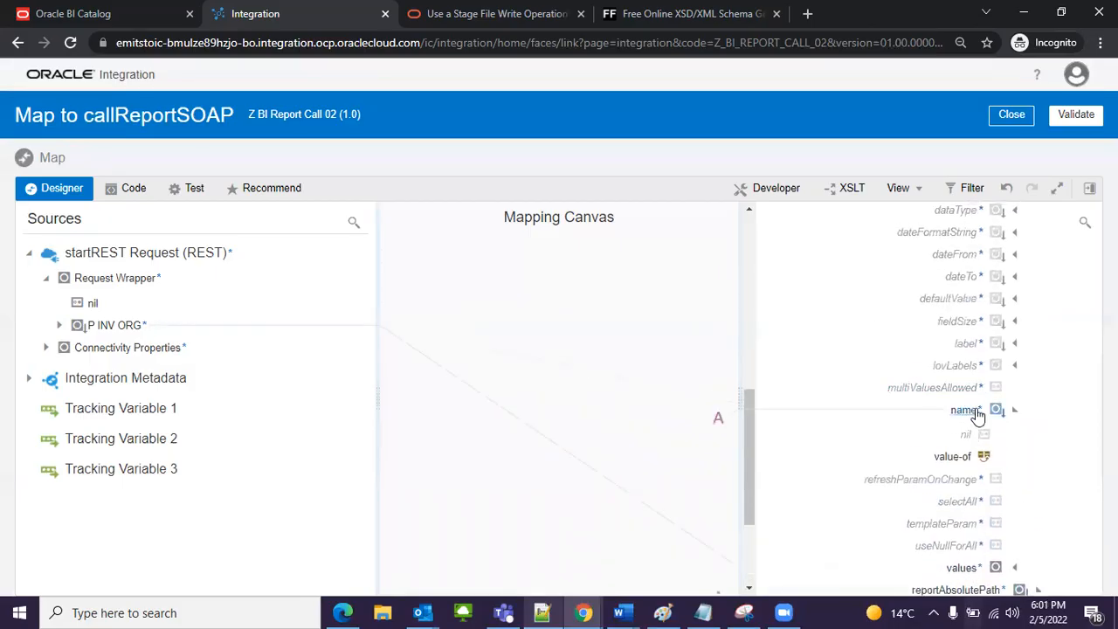
pyautogui.scroll(3, 976, 415)
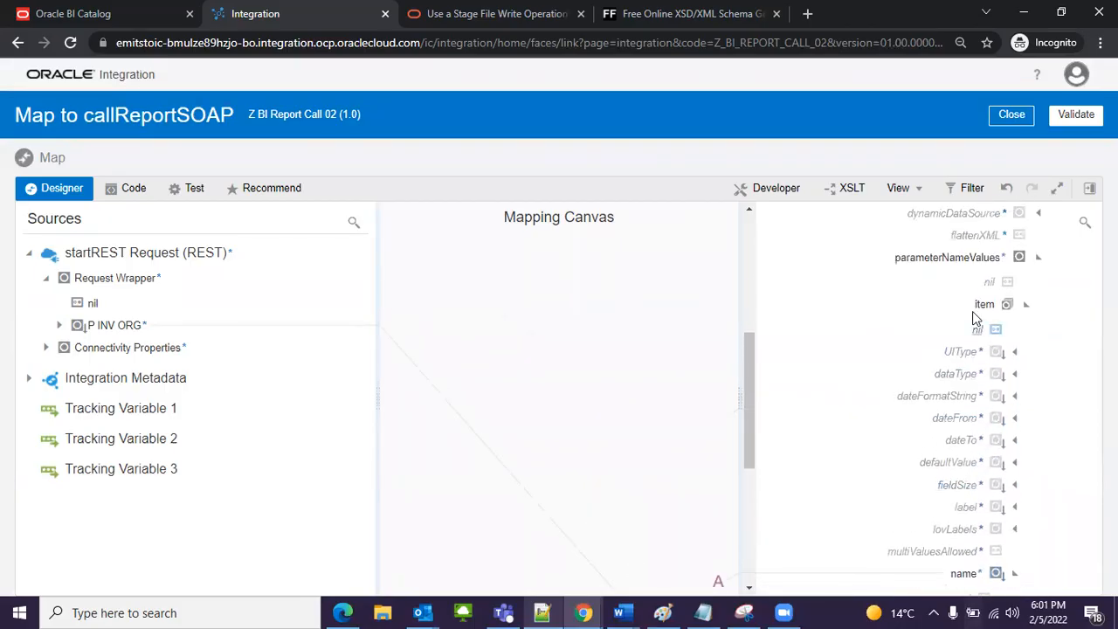
pyautogui.scroll(3, 1010, 413)
pyautogui.scroll(1, 1009, 413)
pyautogui.scroll(-10, 1004, 419)
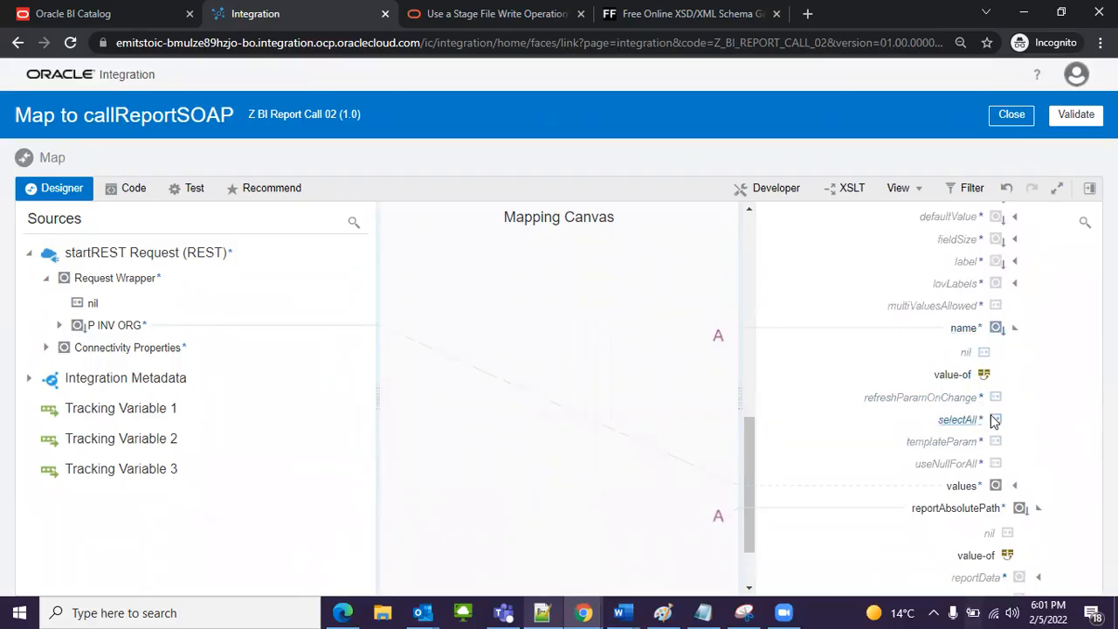
pyautogui.scroll(-2, 983, 433)
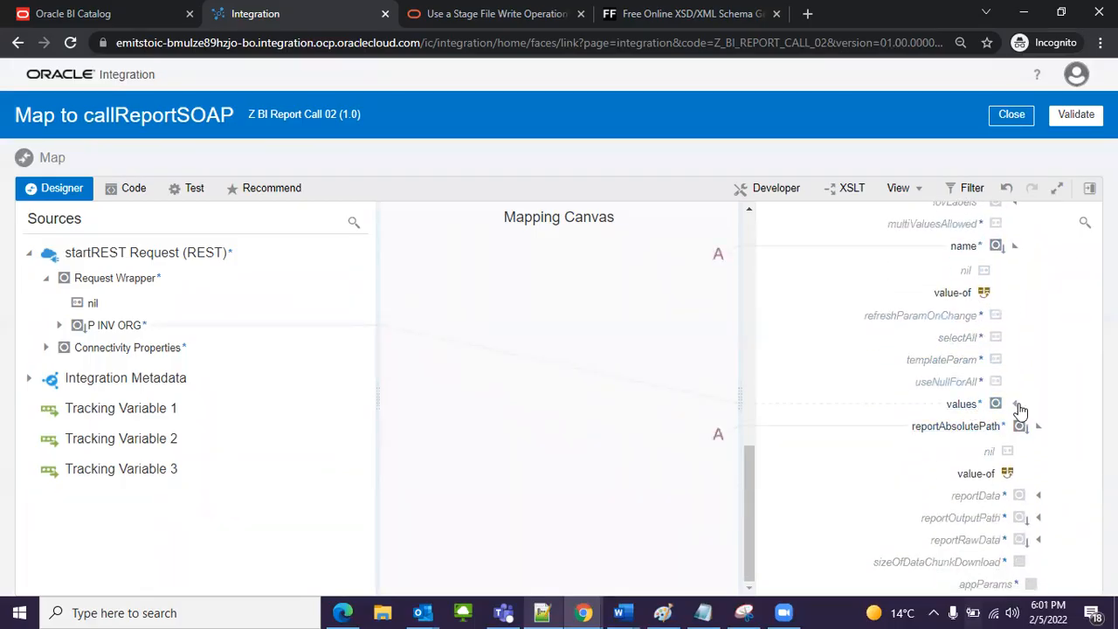
pyautogui.click(1013, 404)
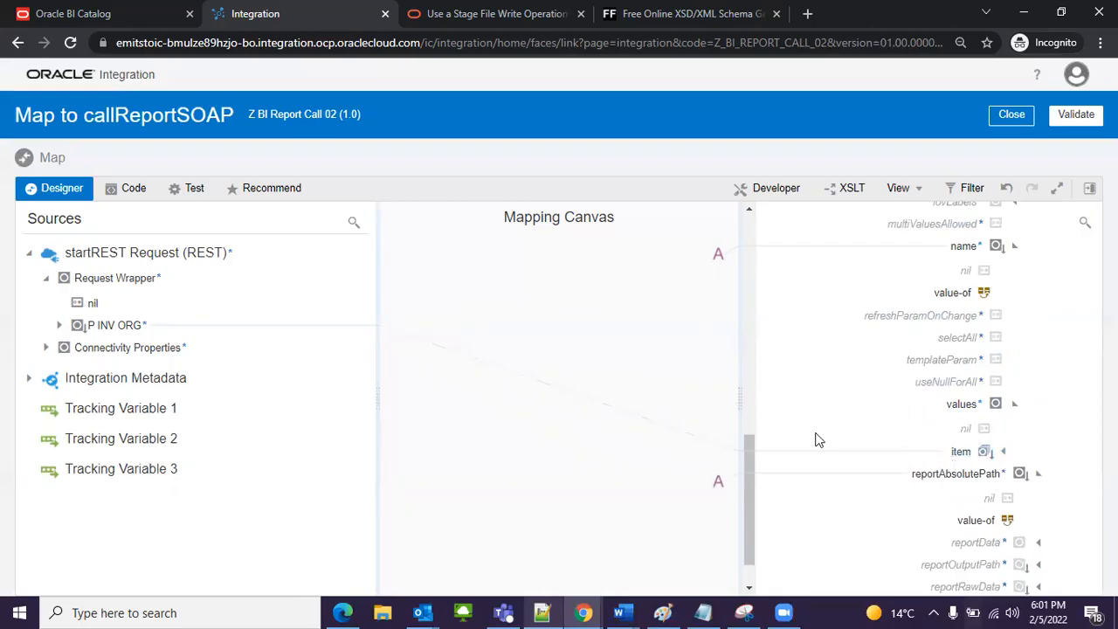
# Step: Create a target node for sizeOfDataChunkDownload and set its expression to "-1"
pyautogui.scroll(-1, 1032, 390)
pyautogui.scroll(-1, 1032, 390)
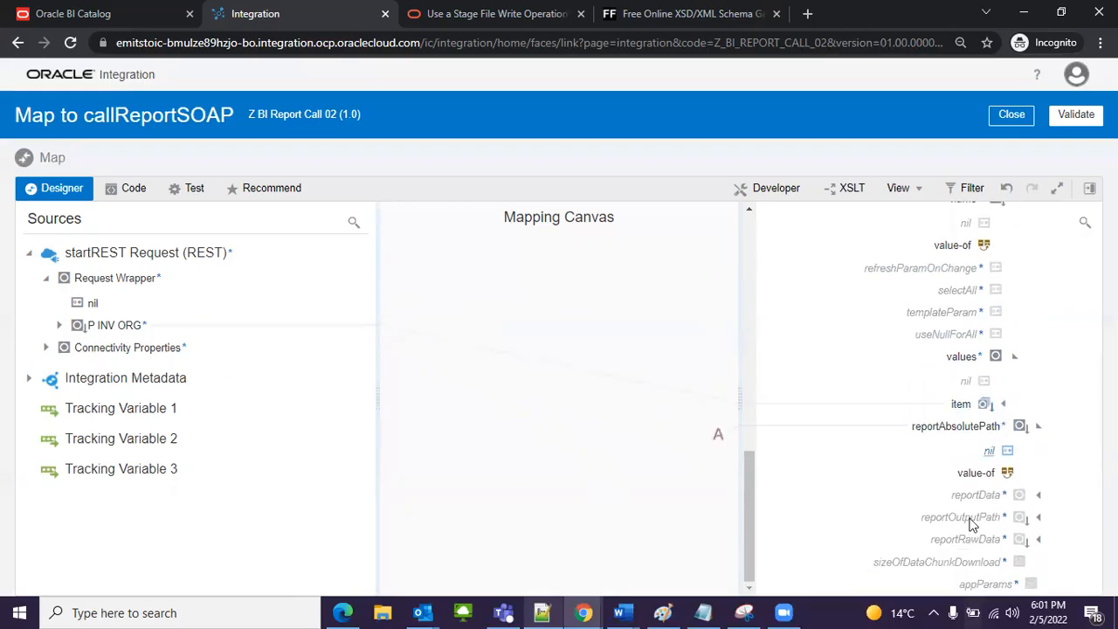
pyautogui.rightClick(913, 564)
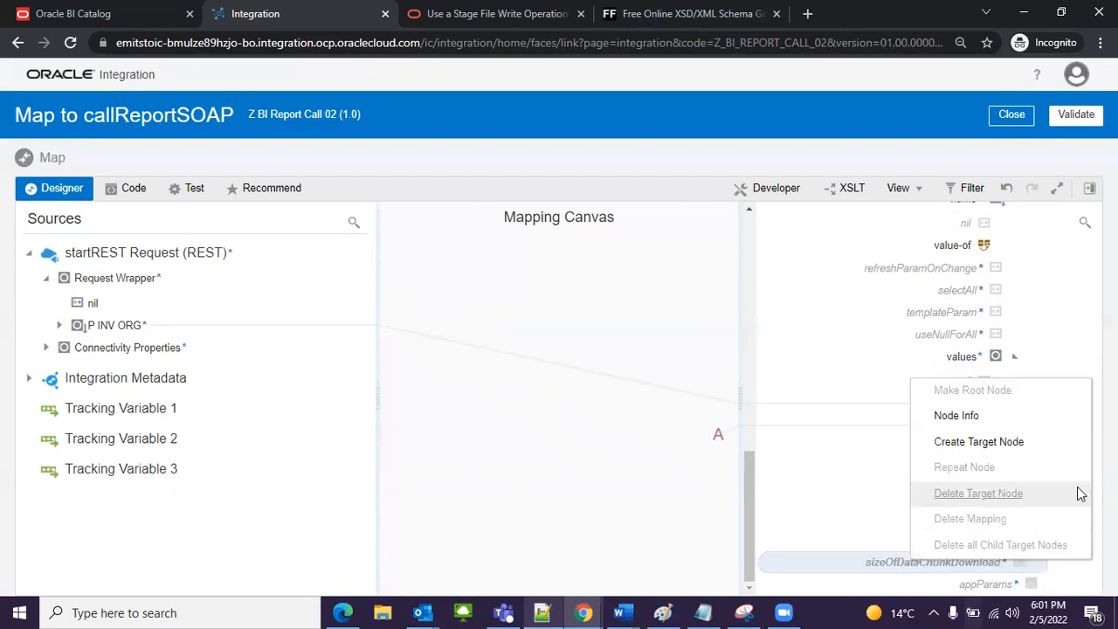
pyautogui.click(948, 443)
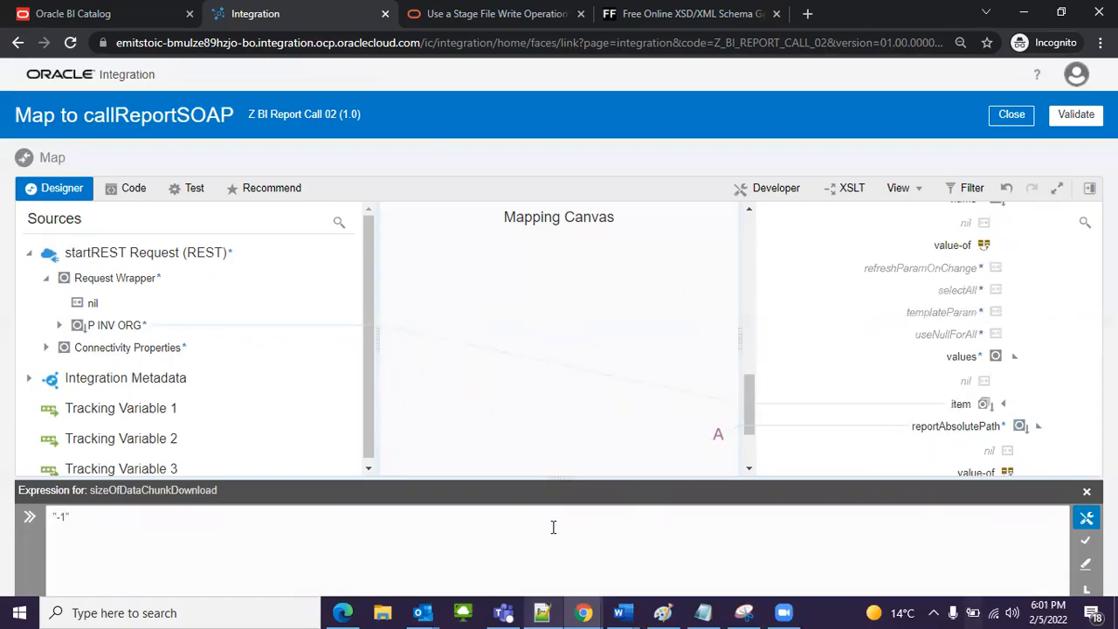
pyautogui.hotkey('ctrl', 'a')
pyautogui.click(1086, 542)
pyautogui.click(1087, 491)
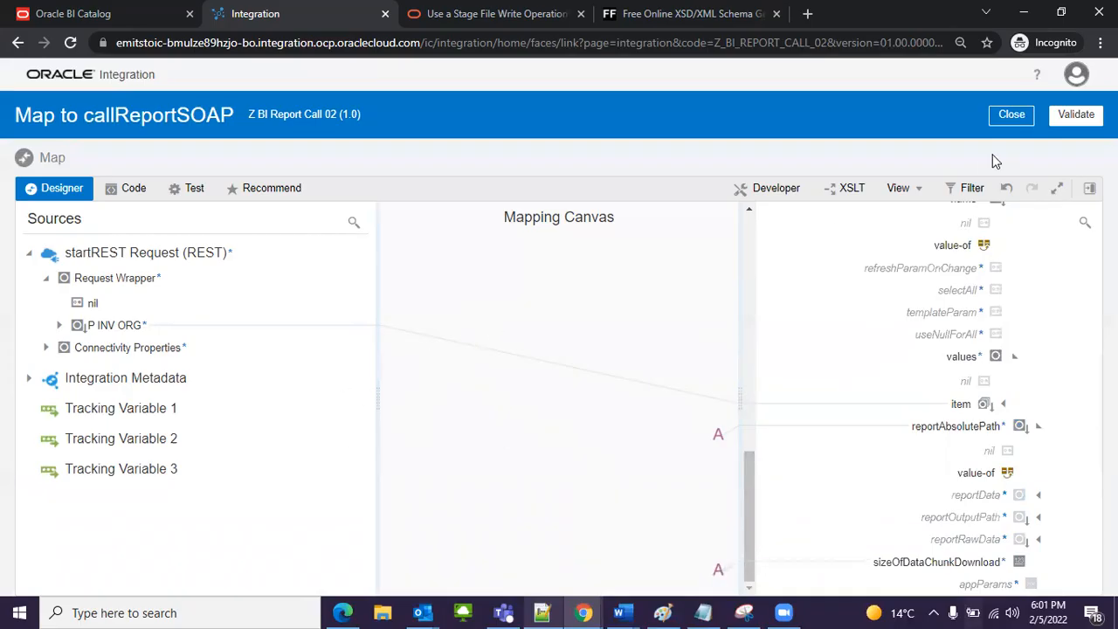
# Step: Validate the Map to callReportSOAP mapping and close it to return to the integration flow
pyautogui.click(1074, 117)
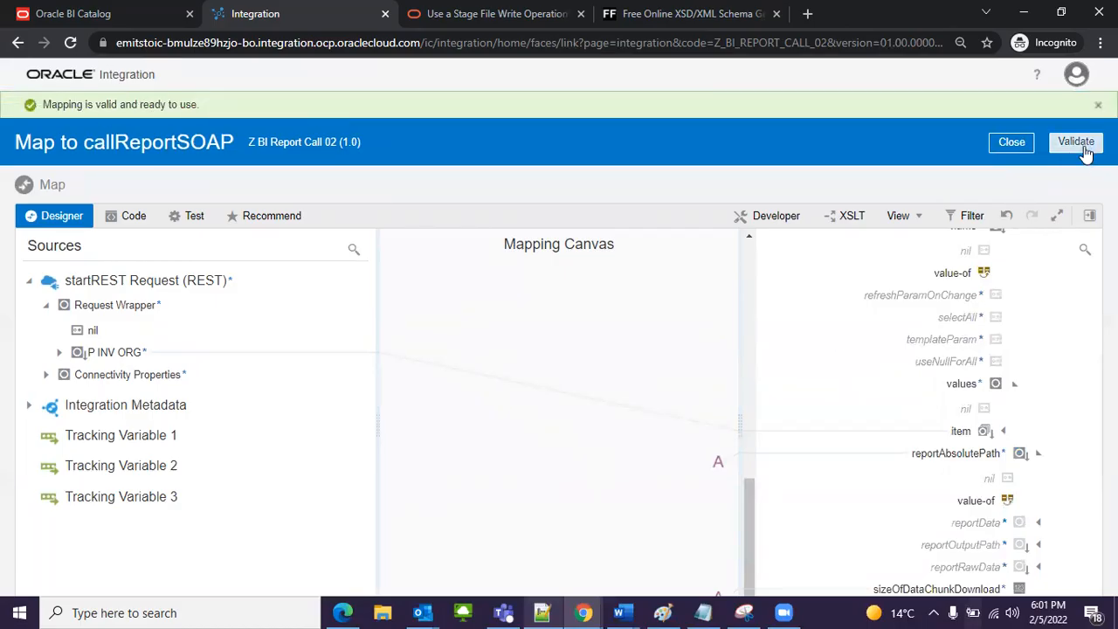
pyautogui.click(1019, 143)
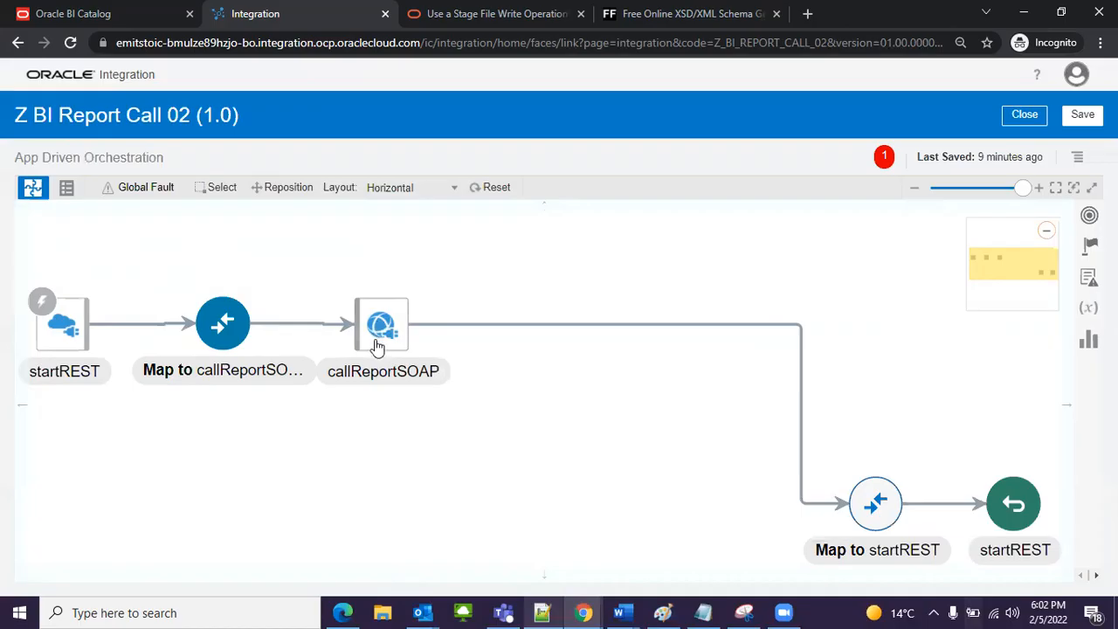
# Step: Add a Stage File action to the flow between callReportSOAP and the Map to startREST
pyautogui.moveTo(375, 345)
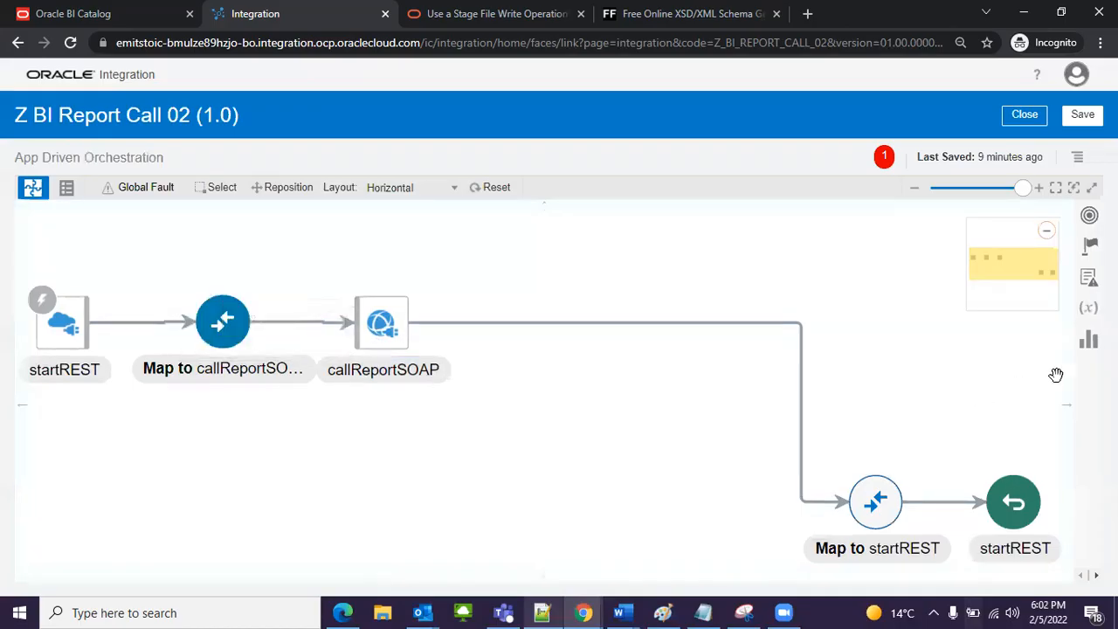
pyautogui.click(717, 323)
pyautogui.click(811, 349)
pyautogui.write('stage')
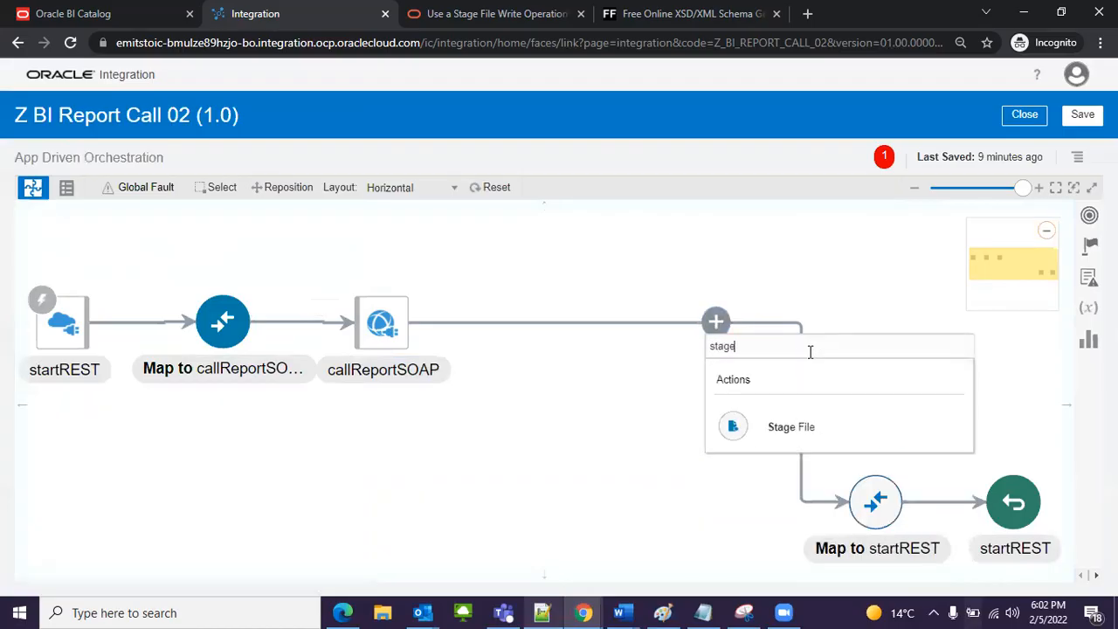
pyautogui.click(813, 428)
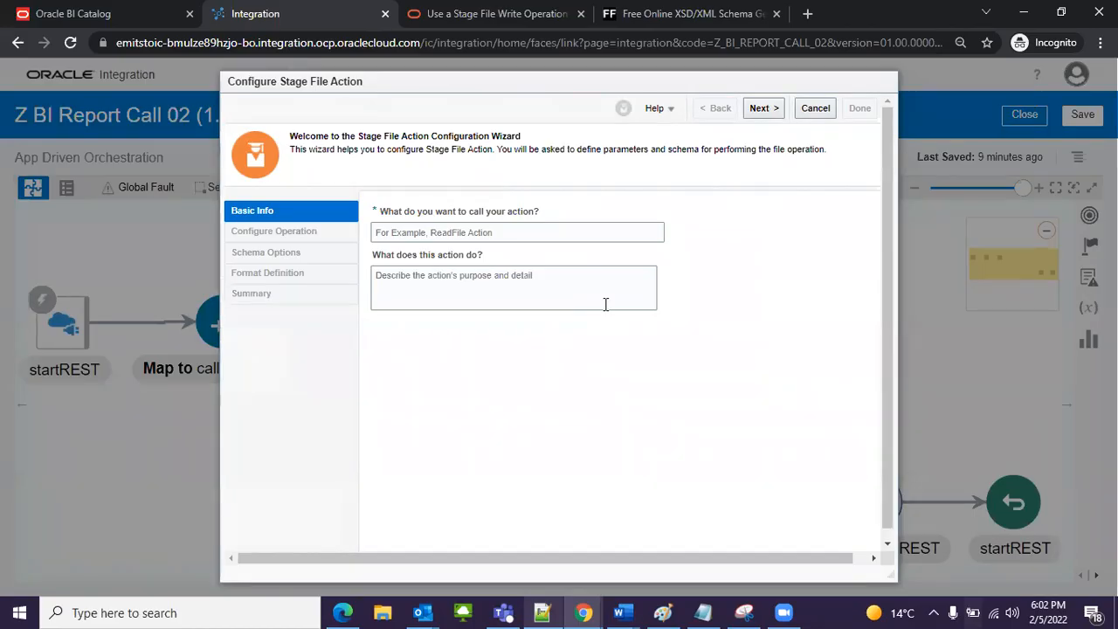
# Step: Name the stage file action writeStageFile and describe it as "It will store the report output in base64"
pyautogui.click(538, 231)
pyautogui.write('writeStageFile')
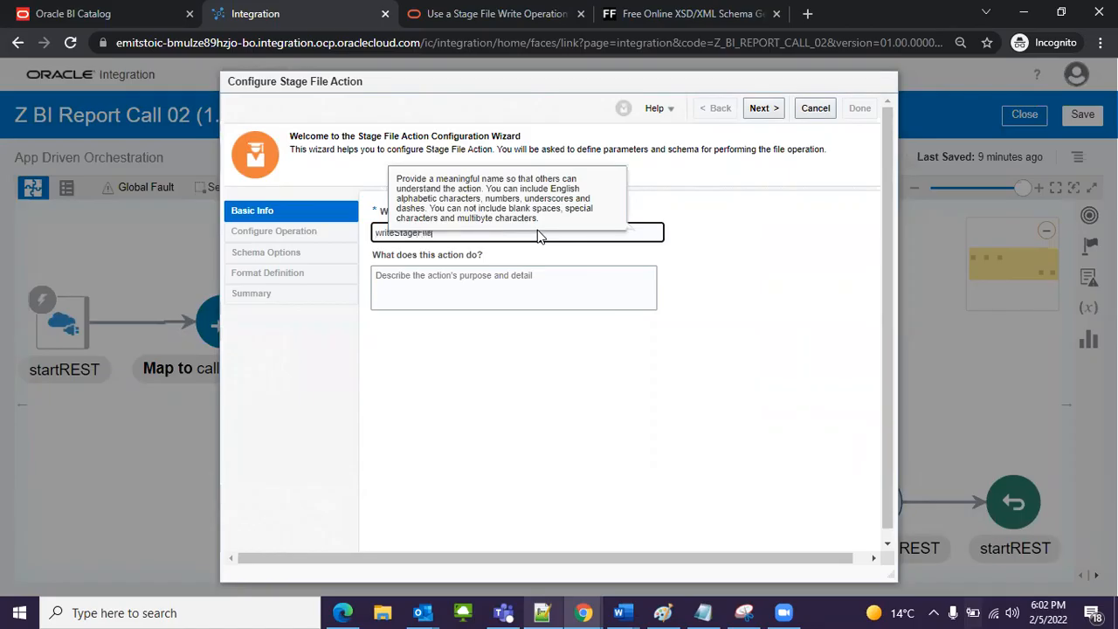
pyautogui.click(519, 299)
pyautogui.write('It will s')
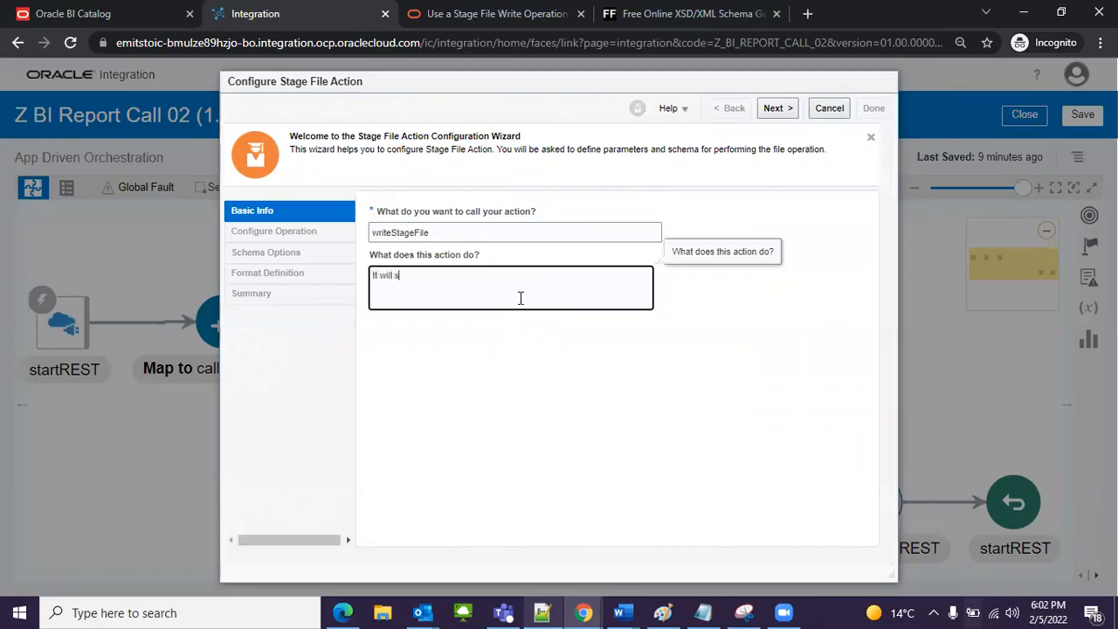
pyautogui.write('tore the report output in base64')
pyautogui.click(780, 111)
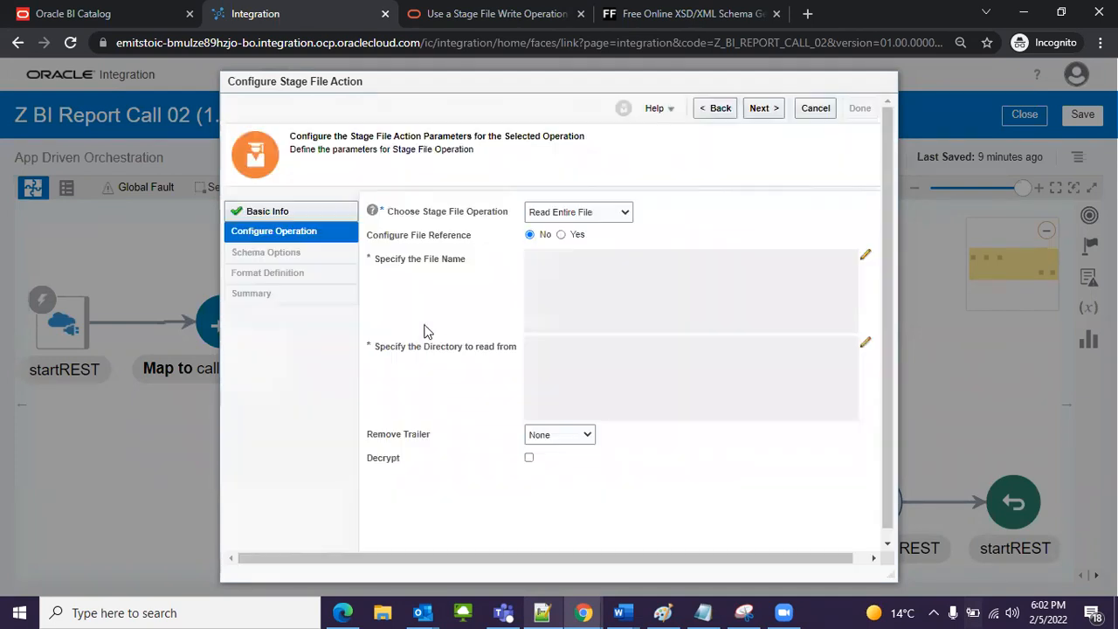
# Step: Choose the Write File operation and save "writeStageFile01.xml" as the file name expression
pyautogui.click(577, 218)
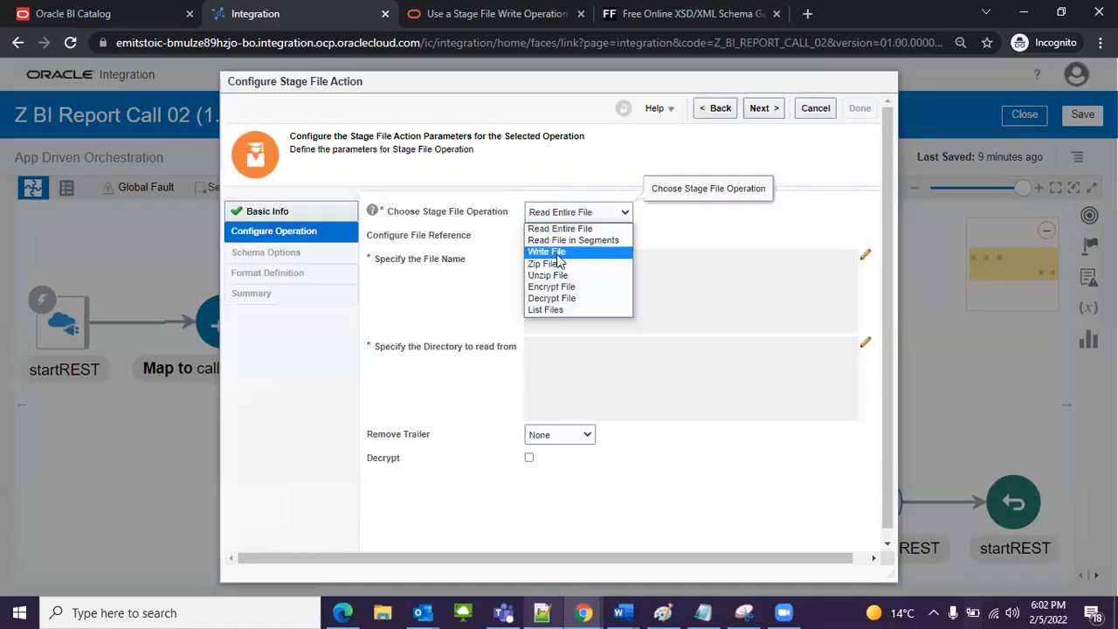
pyautogui.click(557, 254)
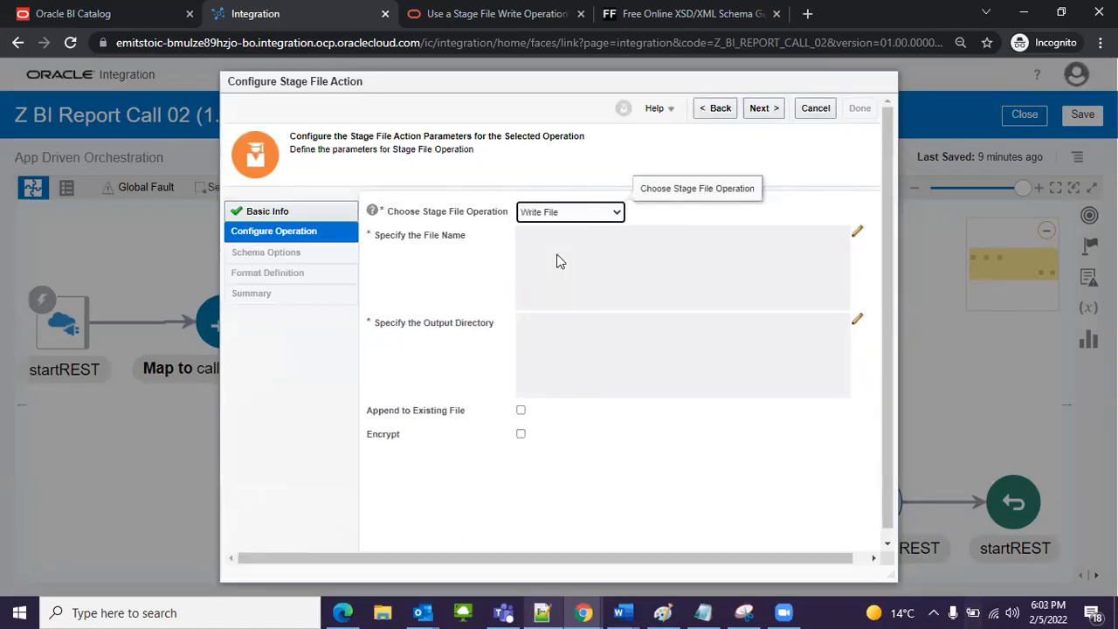
pyautogui.click(858, 234)
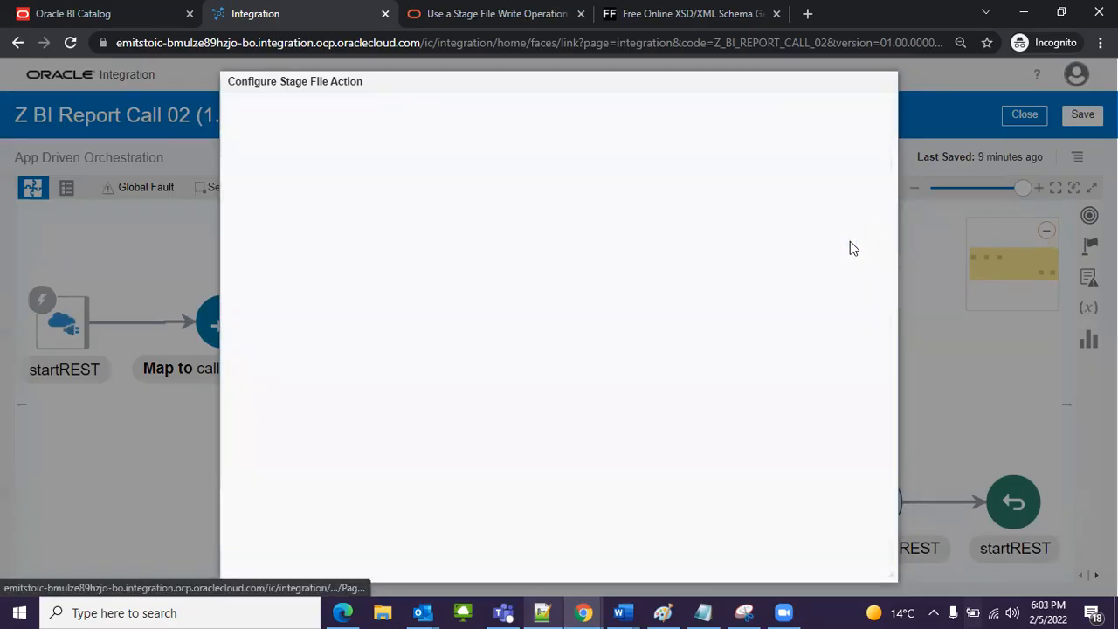
pyautogui.click(737, 180)
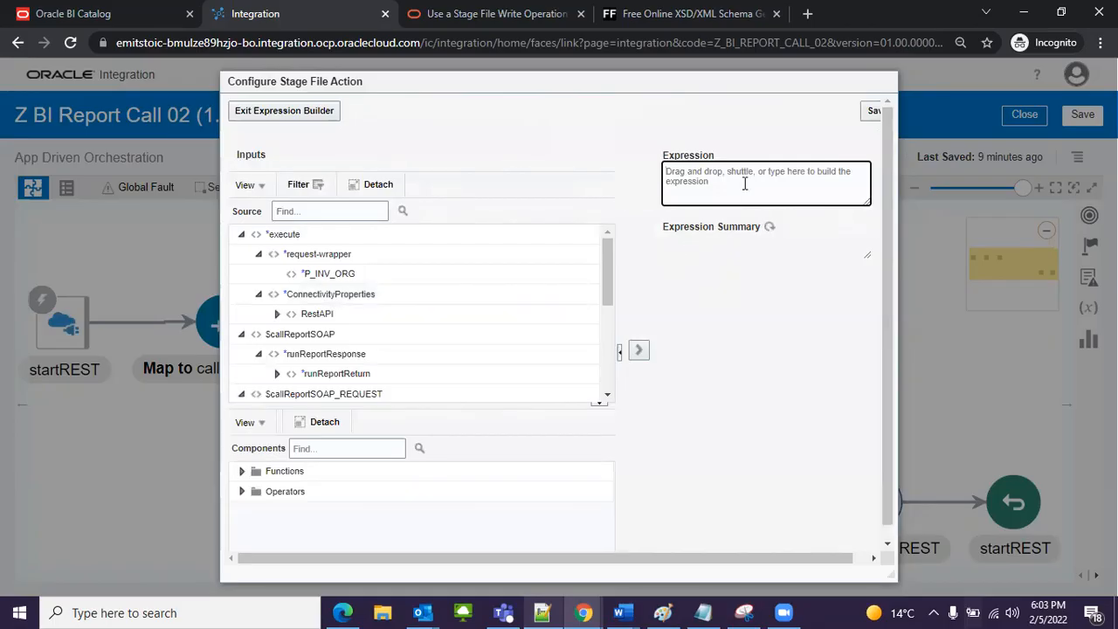
pyautogui.write("'writeStageFile01.xml")
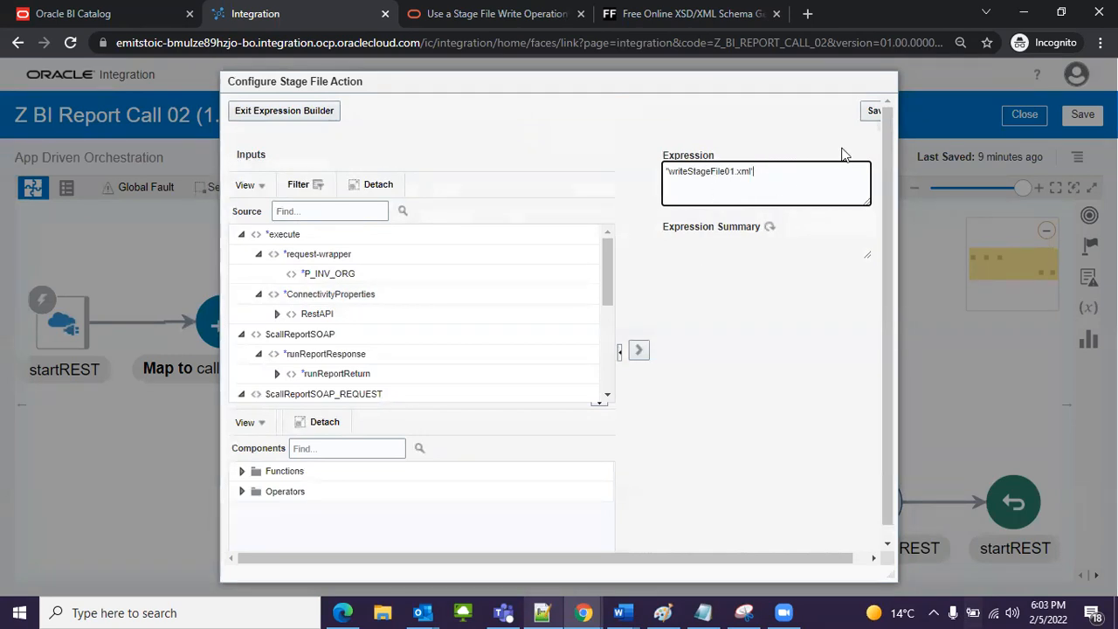
pyautogui.click(871, 111)
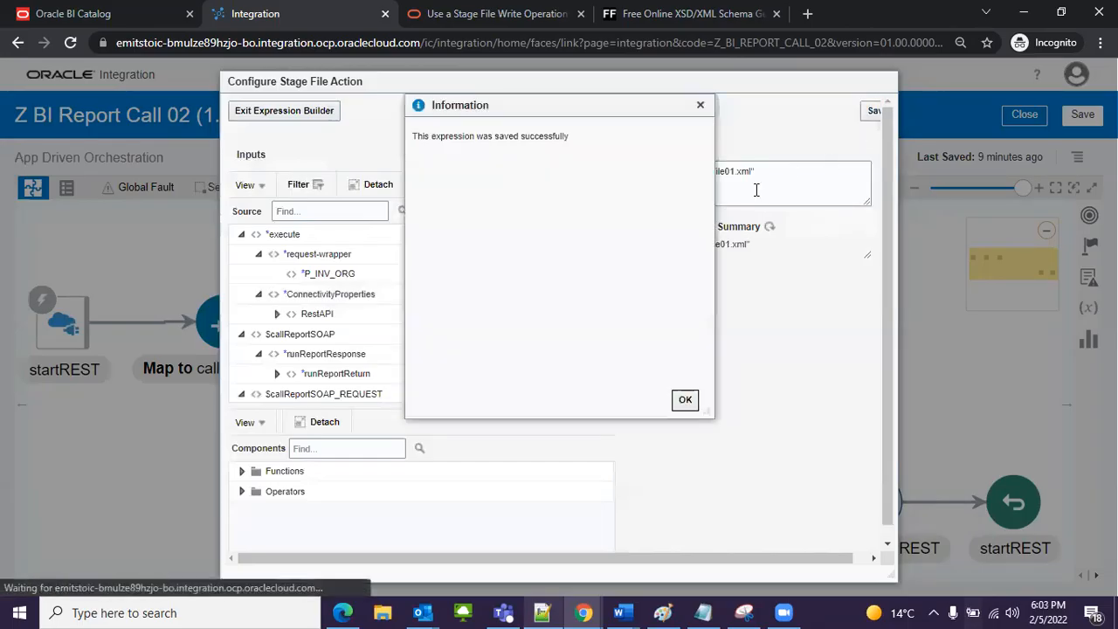
pyautogui.click(684, 400)
pyautogui.click(287, 112)
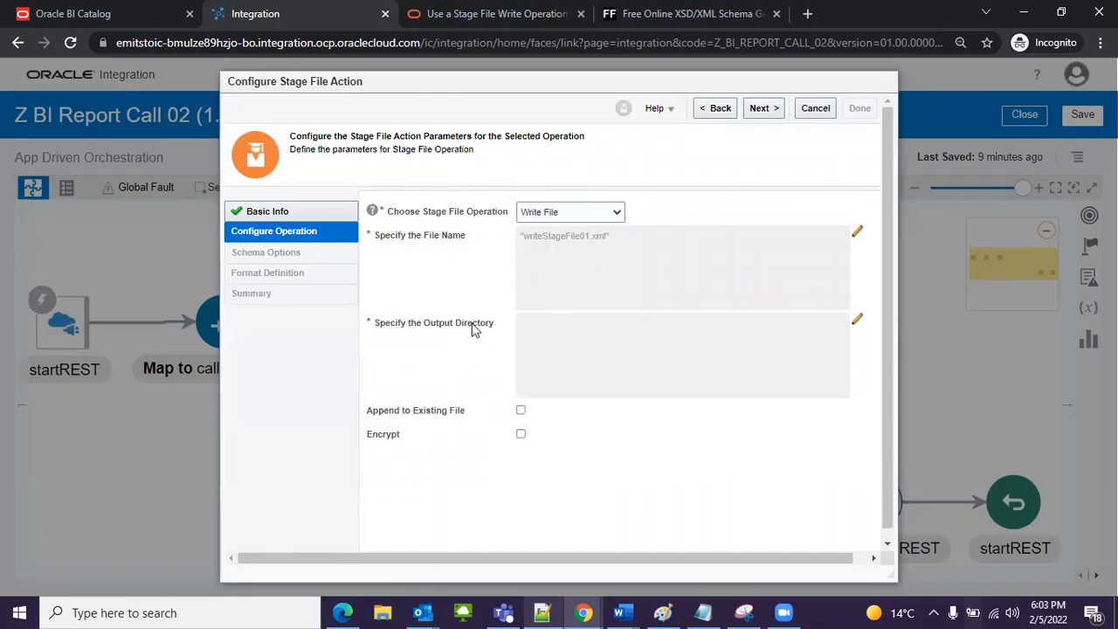
# Step: Save "/writeStageDirectory01" as the output directory expression and continue to the schema options
pyautogui.click(856, 321)
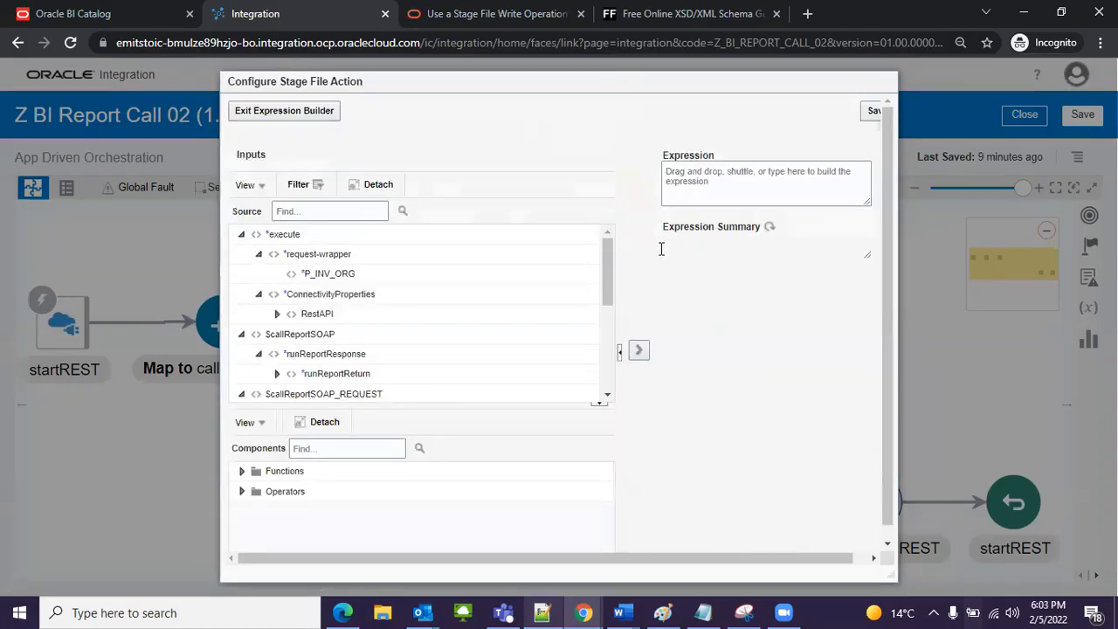
pyautogui.write("'")
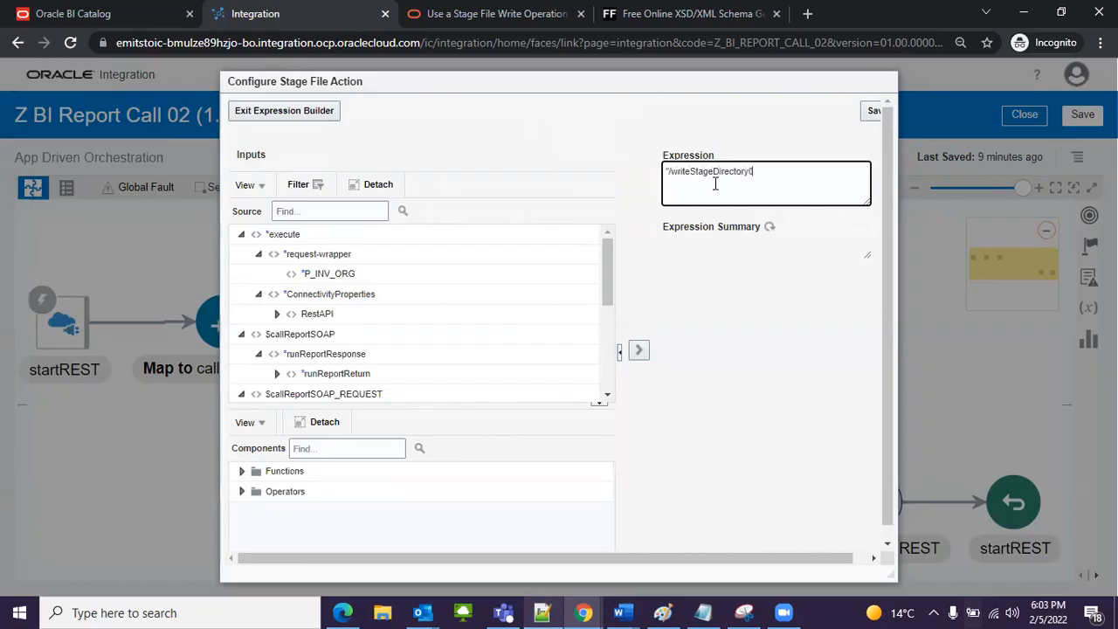
pyautogui.write('/writeStageDirectory01"')
pyautogui.click(874, 111)
pyautogui.click(684, 399)
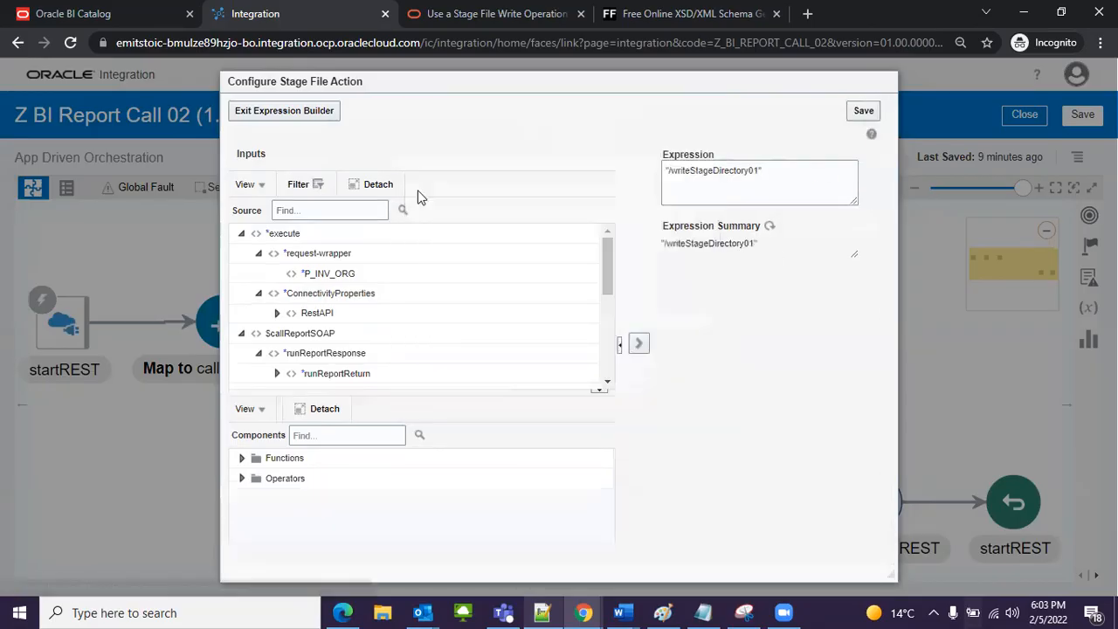
pyautogui.click(284, 110)
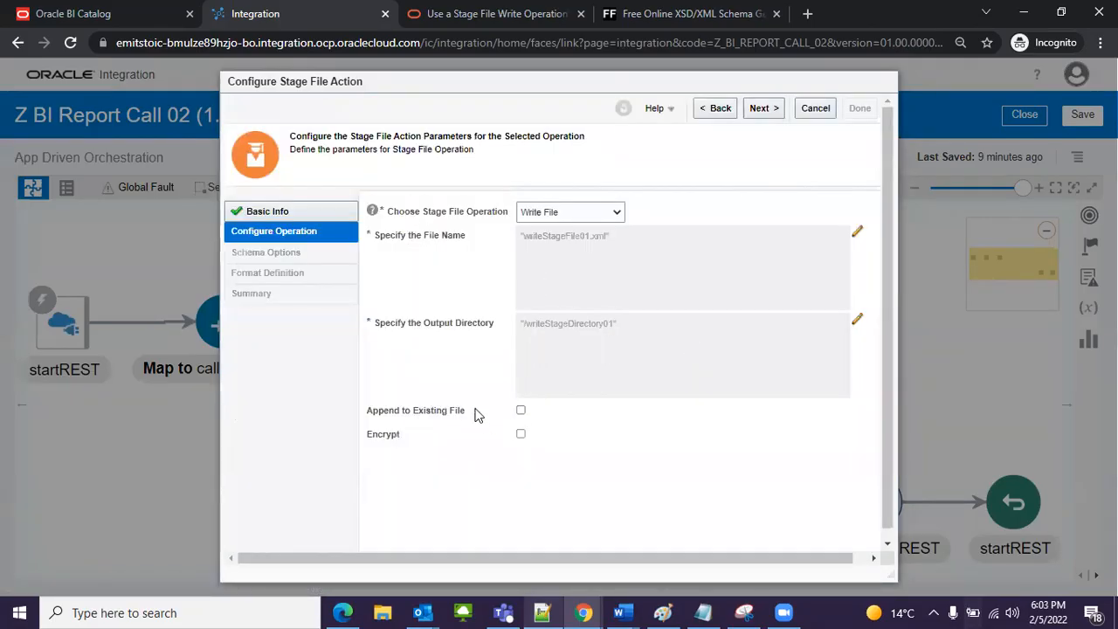
pyautogui.click(760, 108)
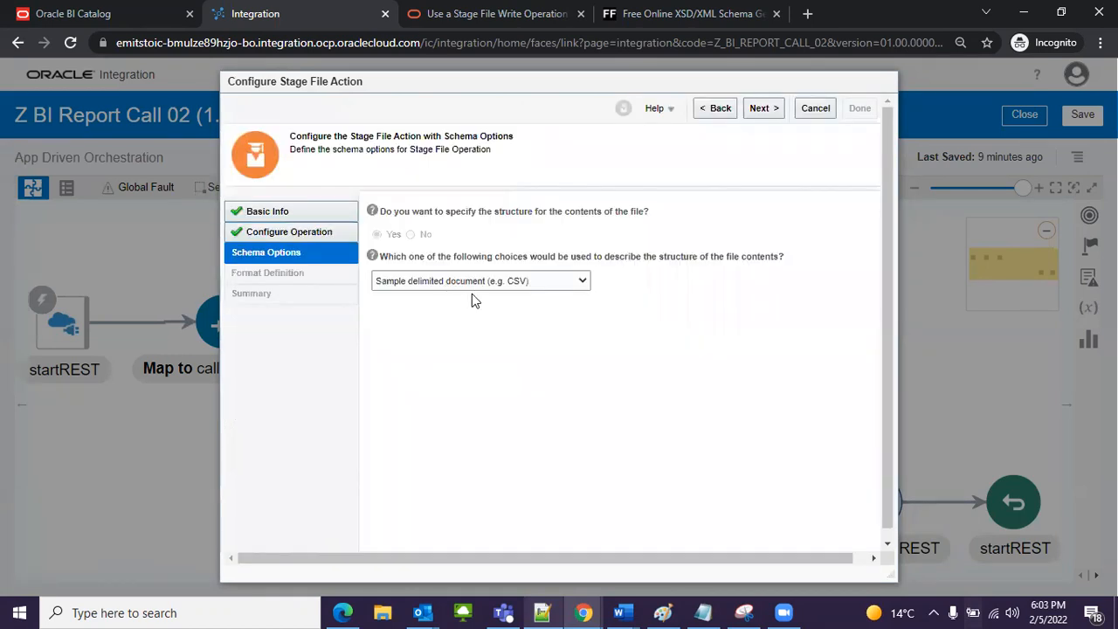
# Step: Describe the structure of the file contents with an XML schema (XSD) document
pyautogui.click(442, 285)
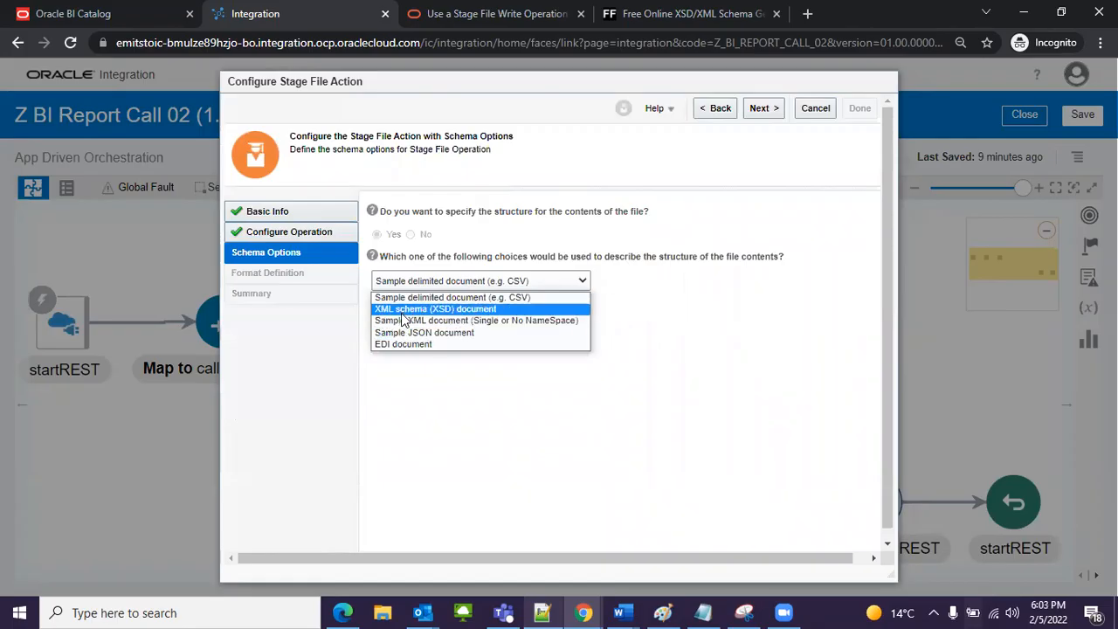
pyautogui.click(416, 310)
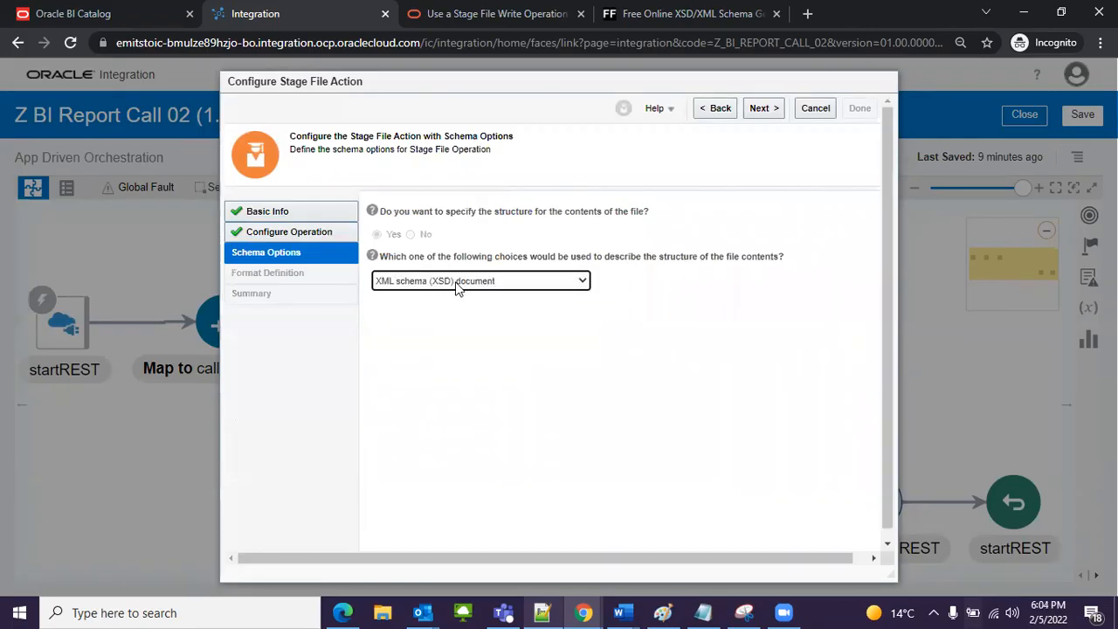
pyautogui.click(775, 110)
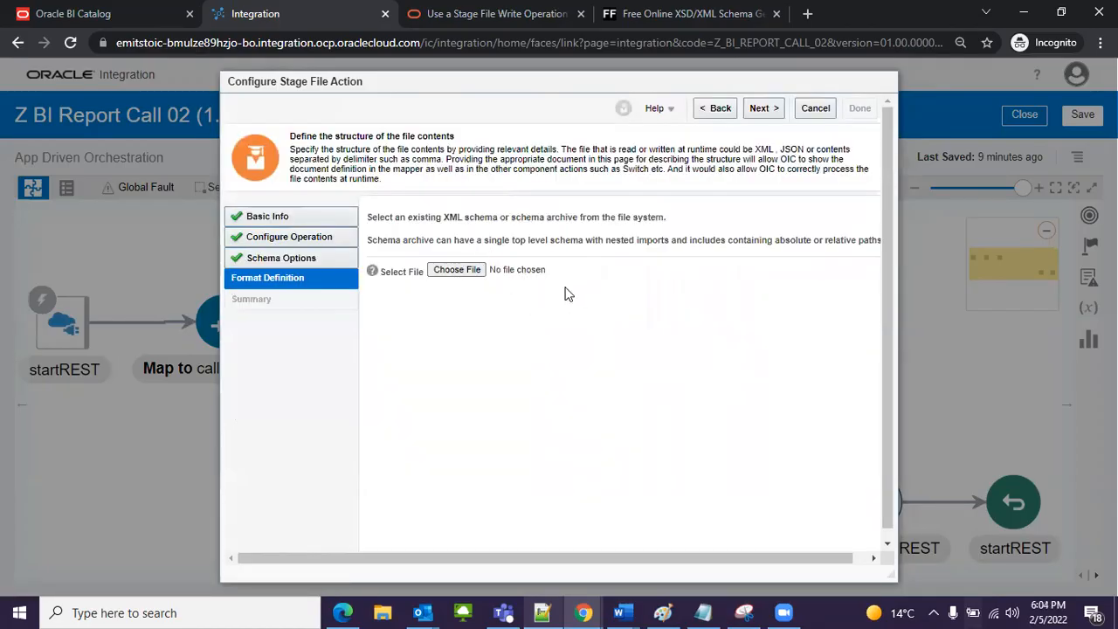
# Step: Upload opaque_schema.xsd from the OIC folder as the format definition, with opaqueElement as the schema element
pyautogui.click(457, 270)
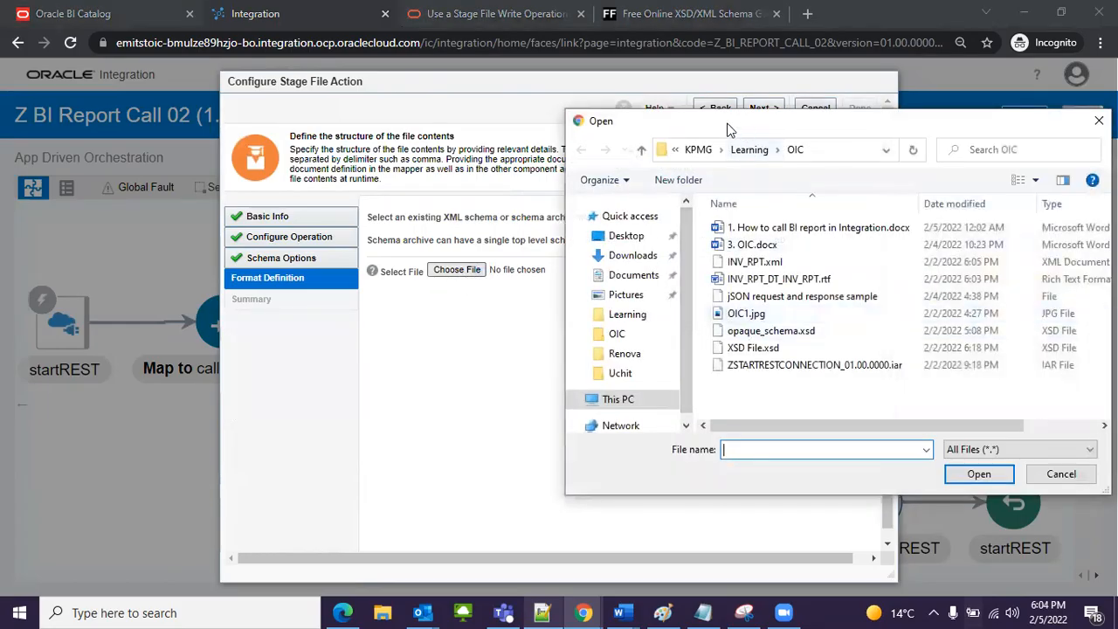
pyautogui.click(616, 320)
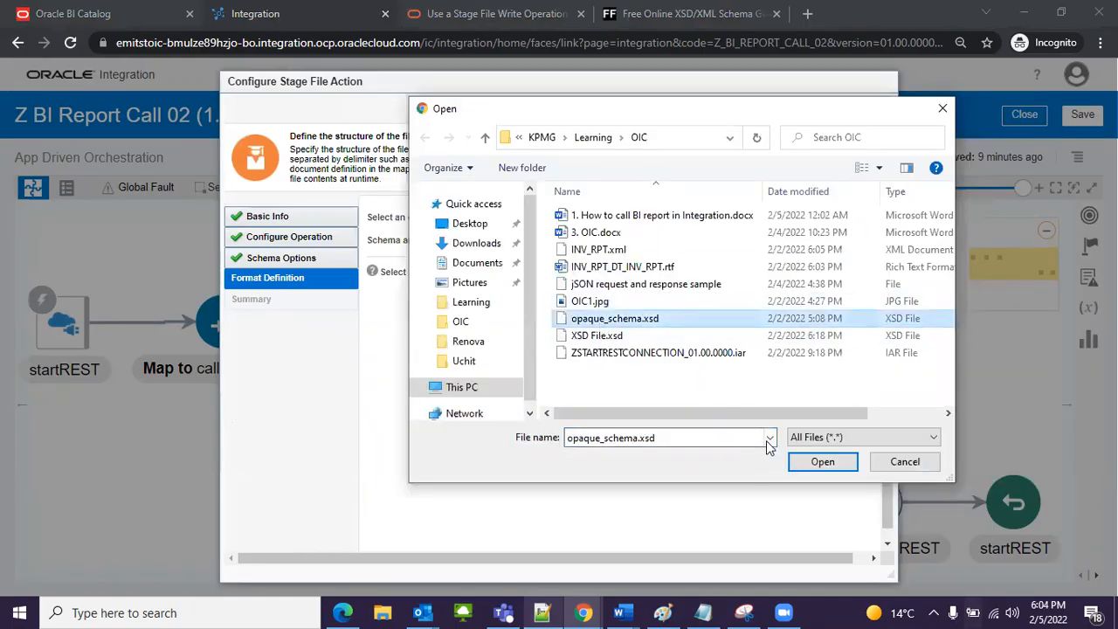
pyautogui.click(821, 463)
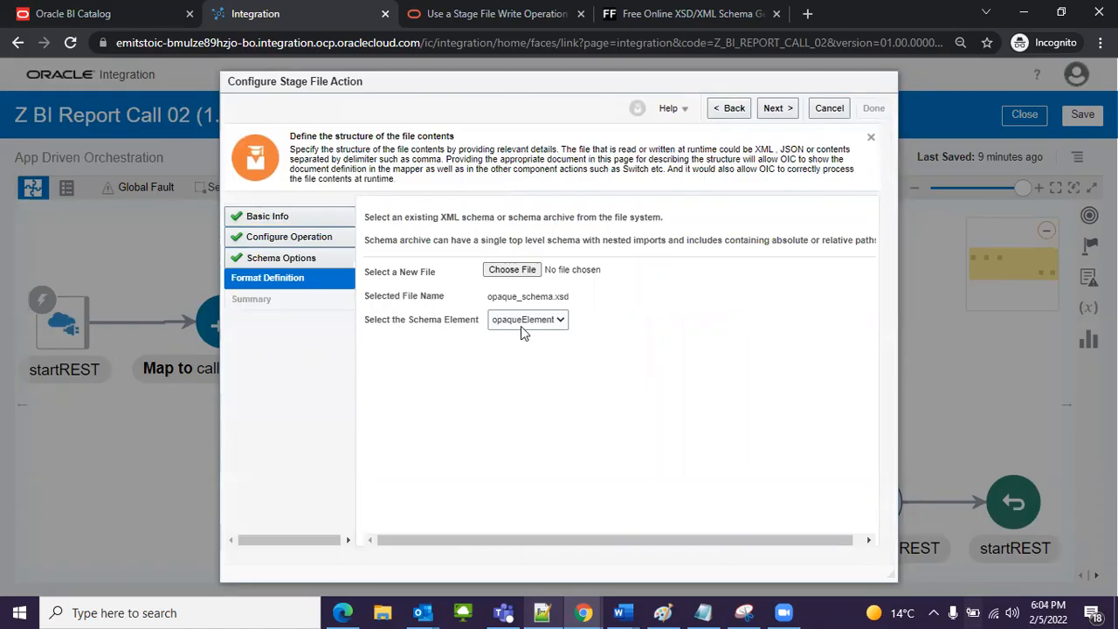
pyautogui.click(547, 318)
pyautogui.click(555, 343)
pyautogui.click(794, 105)
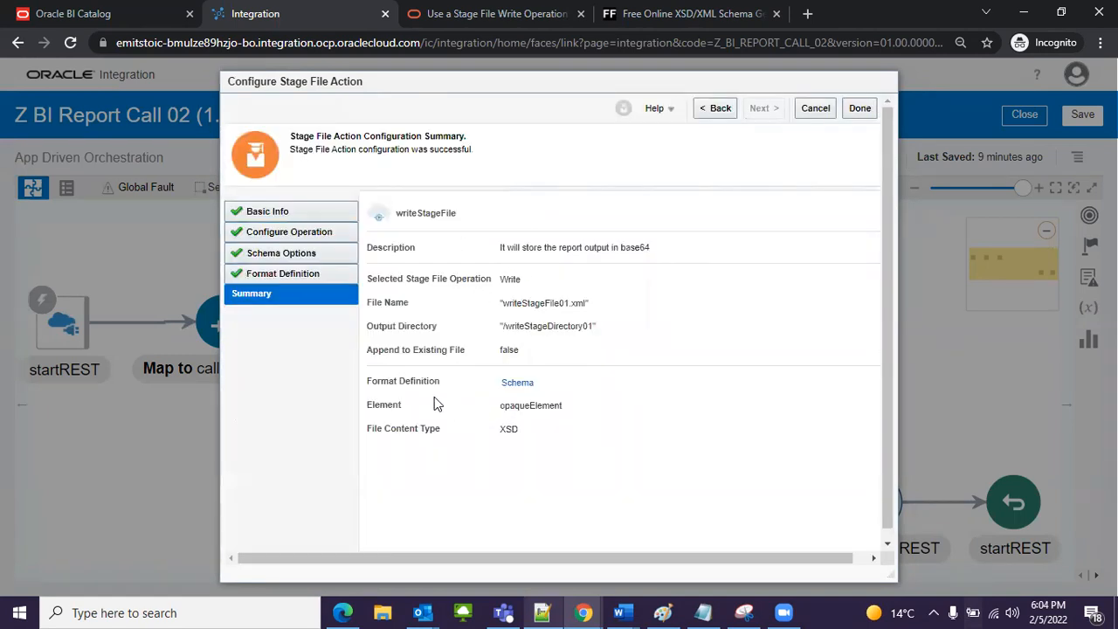
# Step: Review the NXSD schema from the configuration summary and finish the writeStageFile configuration
pyautogui.click(517, 383)
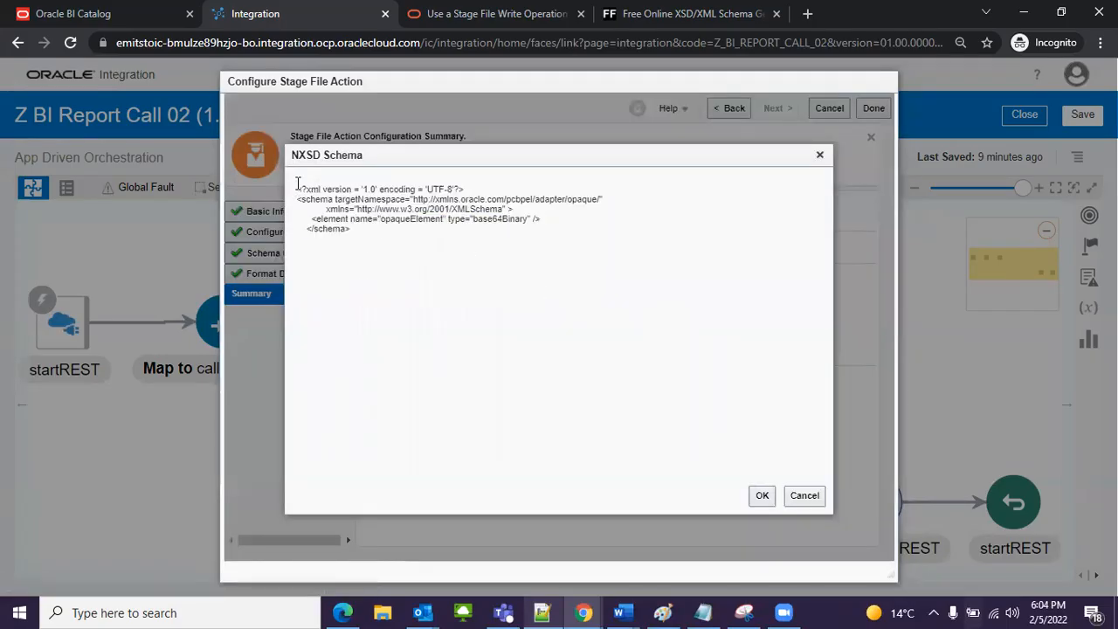
pyautogui.hotkey('ctrl', 'a')
pyautogui.click(620, 259)
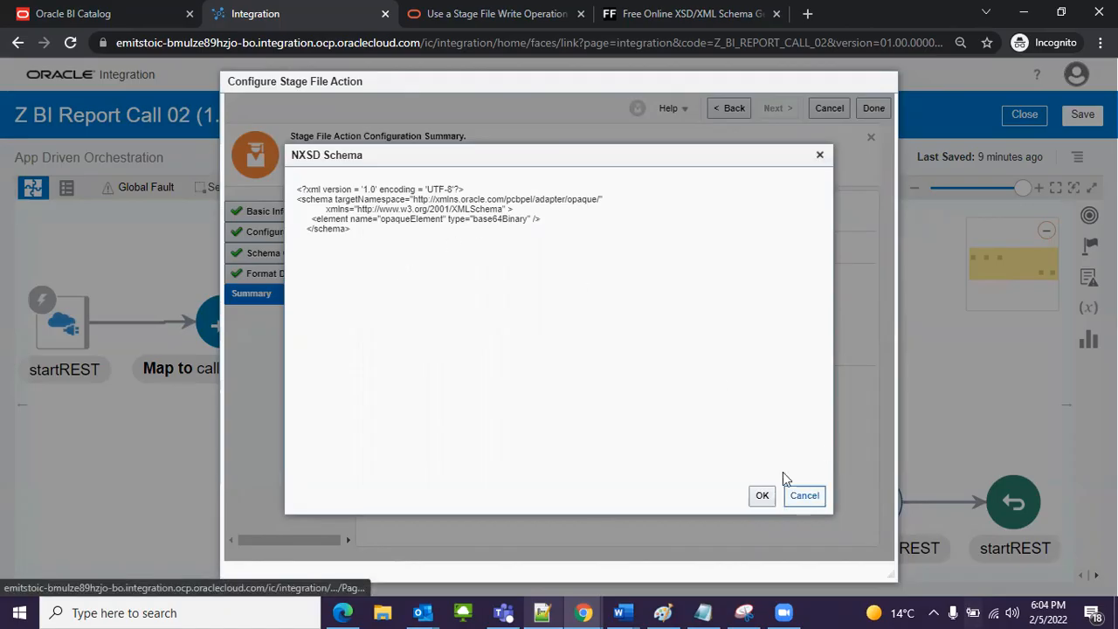
pyautogui.click(761, 496)
pyautogui.click(858, 111)
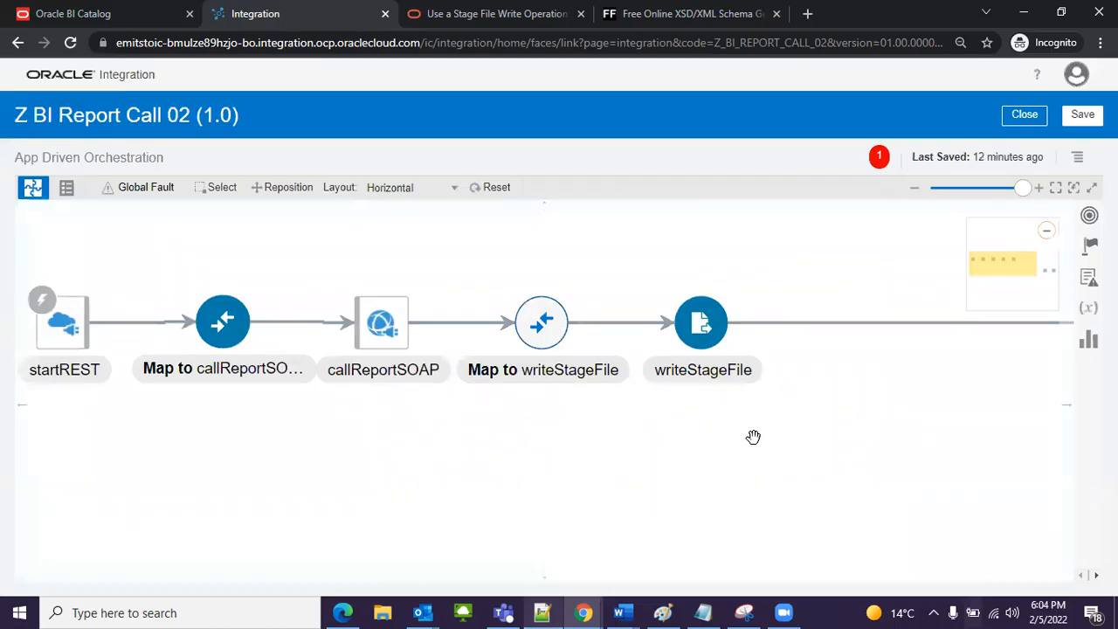
# Step: Open the Map to writeStageFile mapping for editing
pyautogui.moveTo(754, 437); pyautogui.dragTo(614, 477)
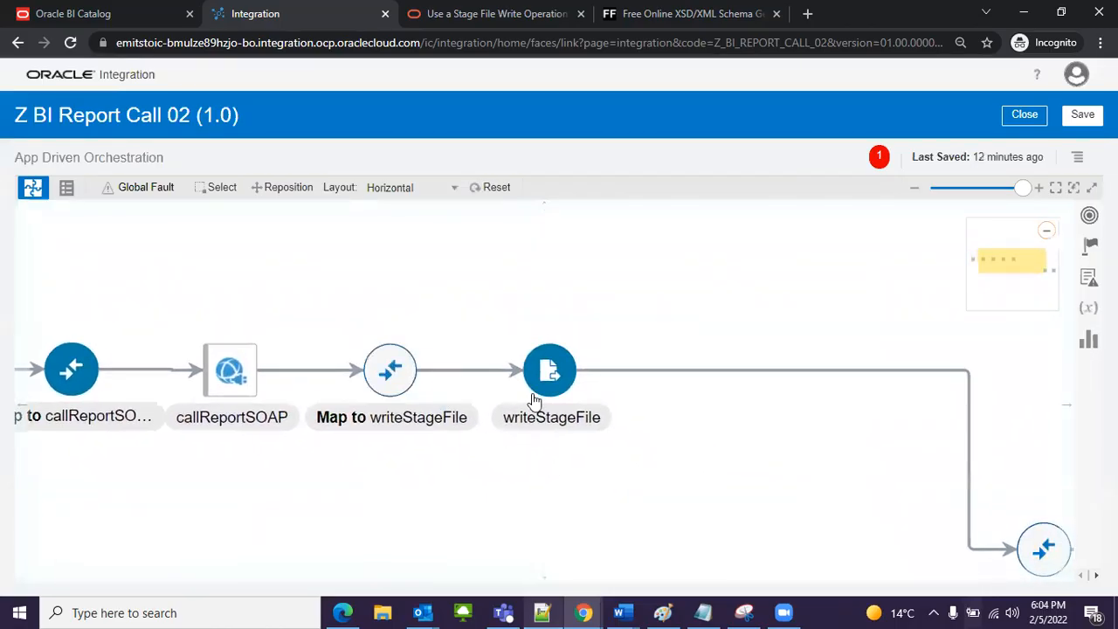
pyautogui.scroll(-4, 669, 437)
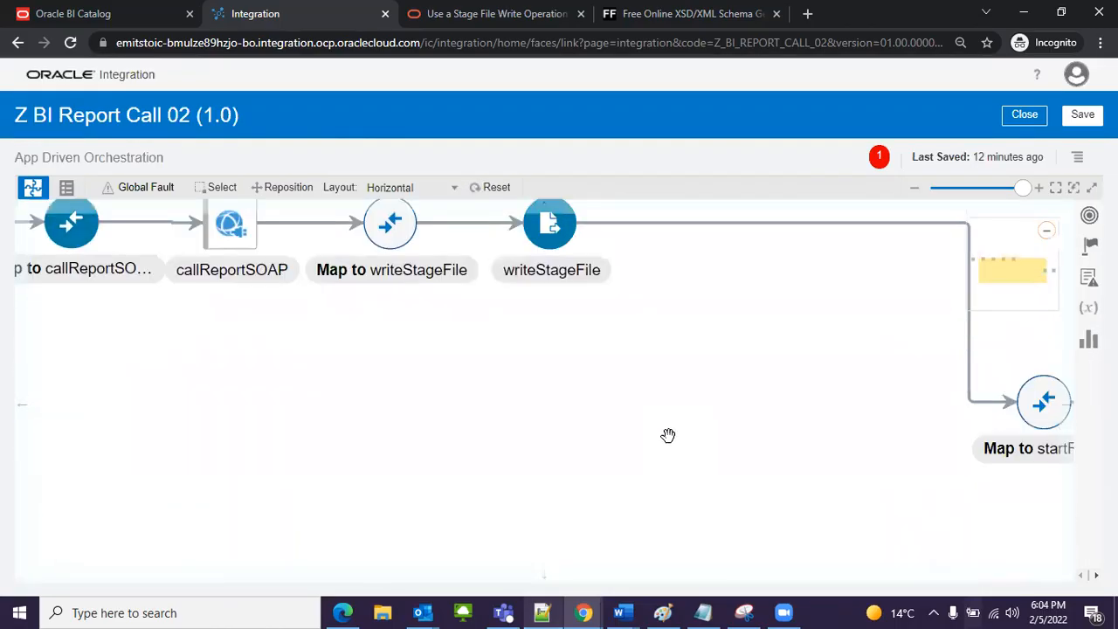
pyautogui.scroll(4, 621, 402)
pyautogui.scroll(-5, 617, 415)
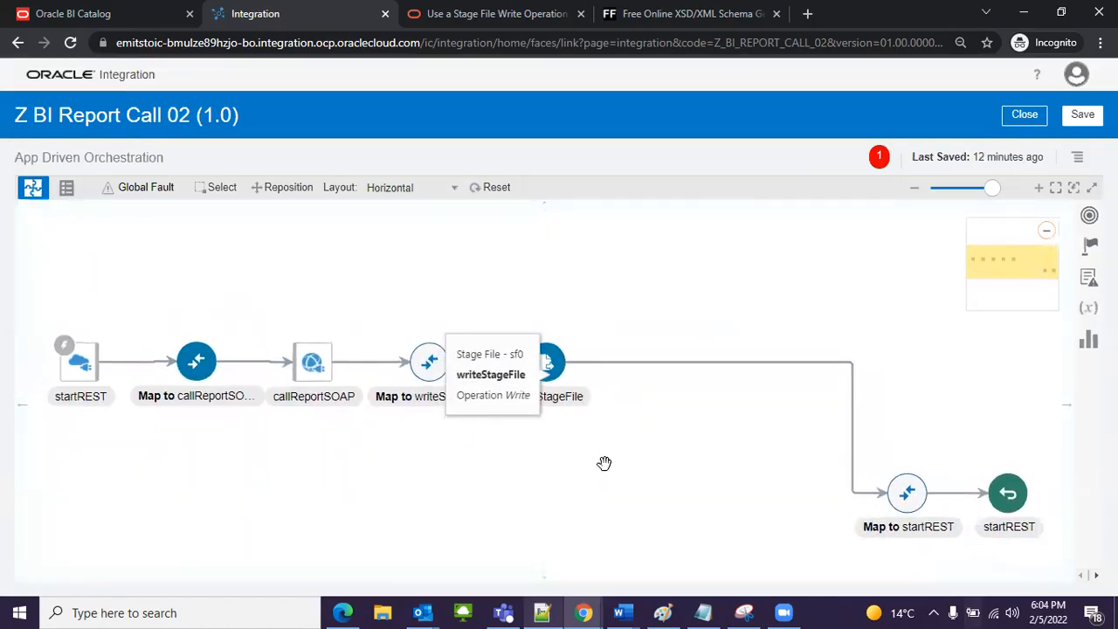
pyautogui.click(429, 362)
pyautogui.click(557, 371)
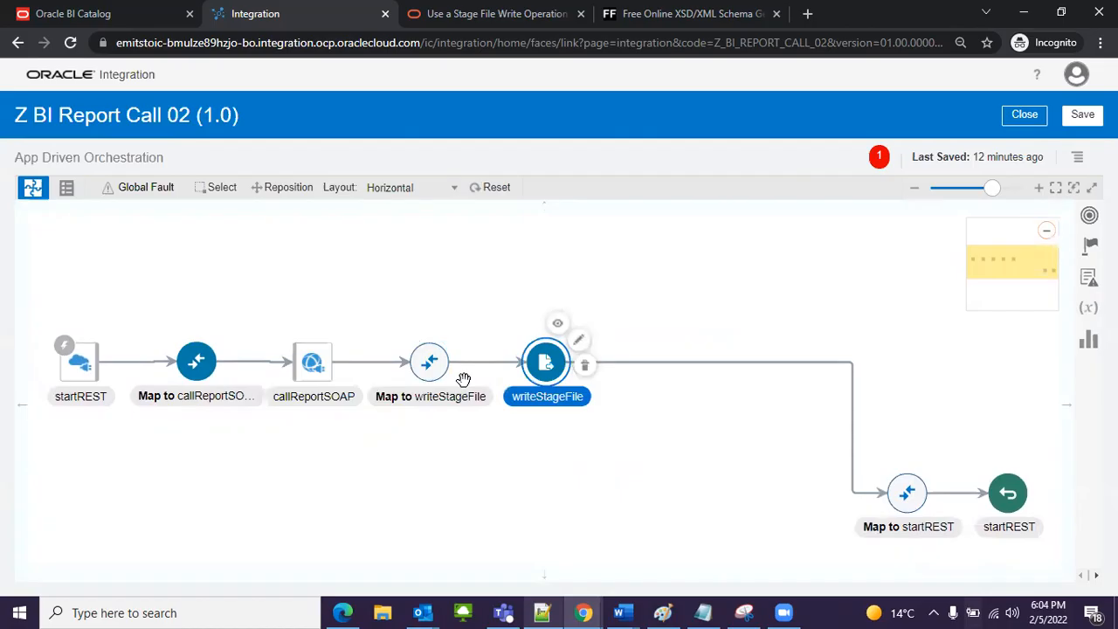
pyautogui.click(429, 363)
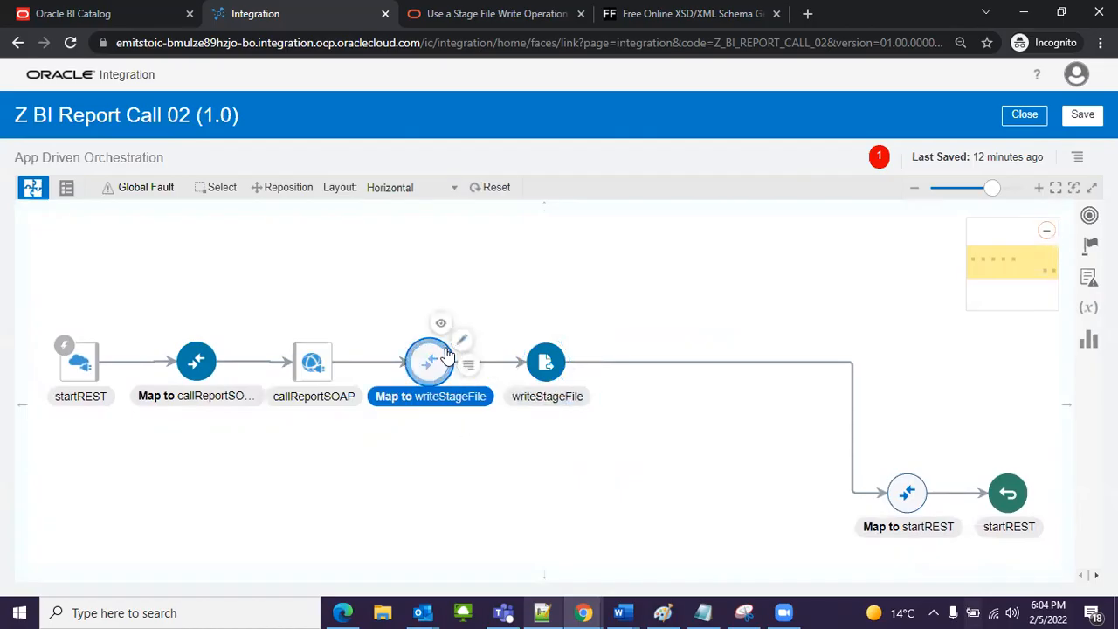
pyautogui.click(462, 341)
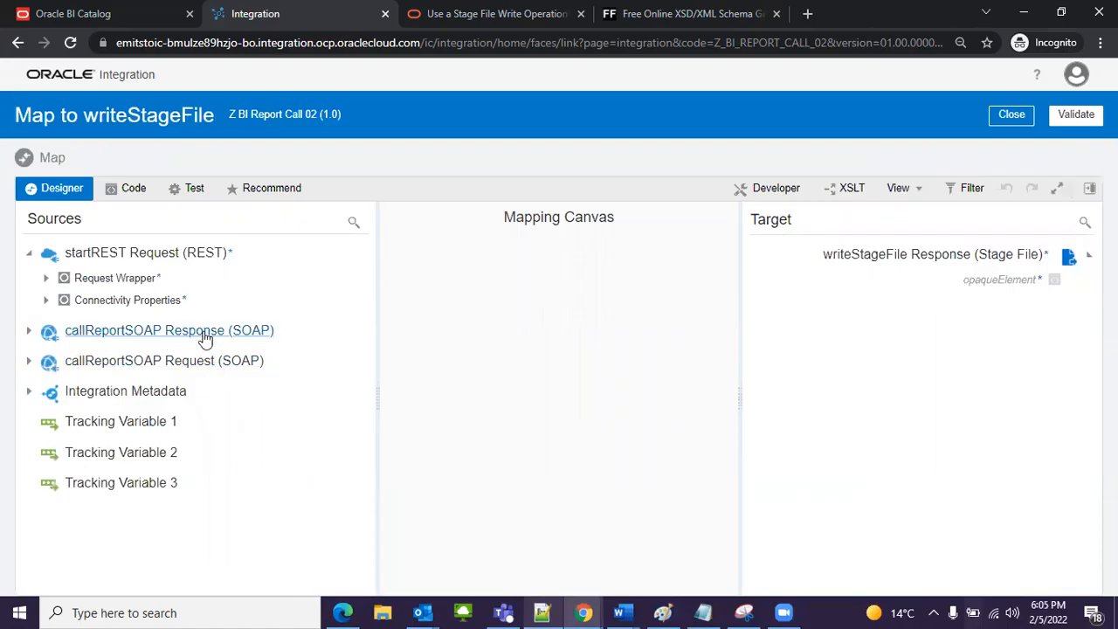
# Step: Map reportBytes from the callReportSOAP response's runReportReturn to opaqueElement of writeStageFile, validate the mapping and return to the integration
pyautogui.click(29, 331)
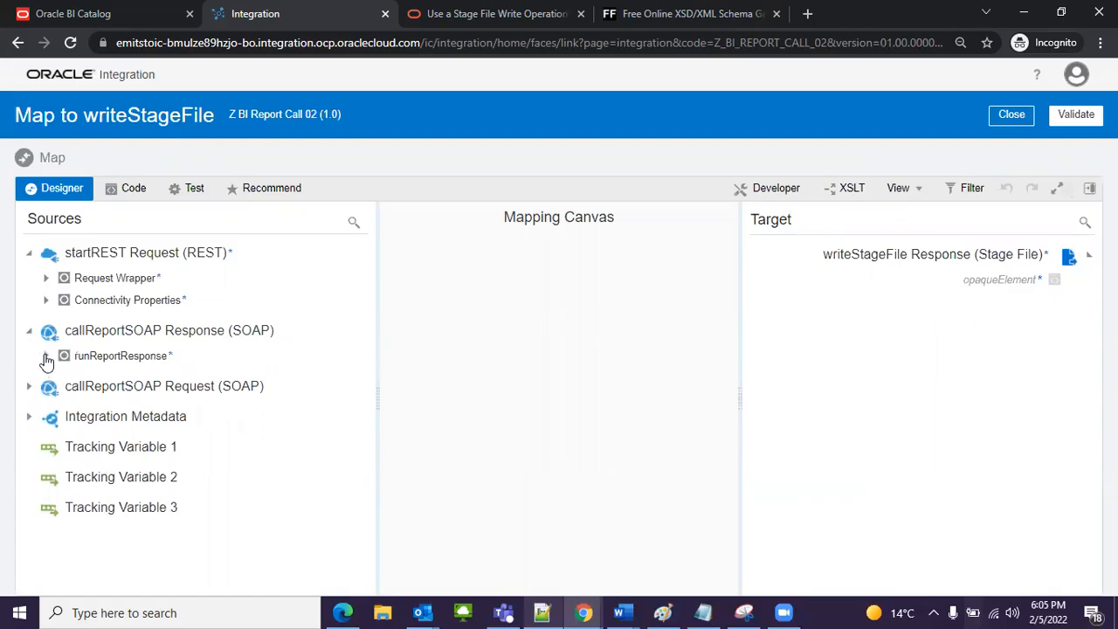
pyautogui.click(46, 355)
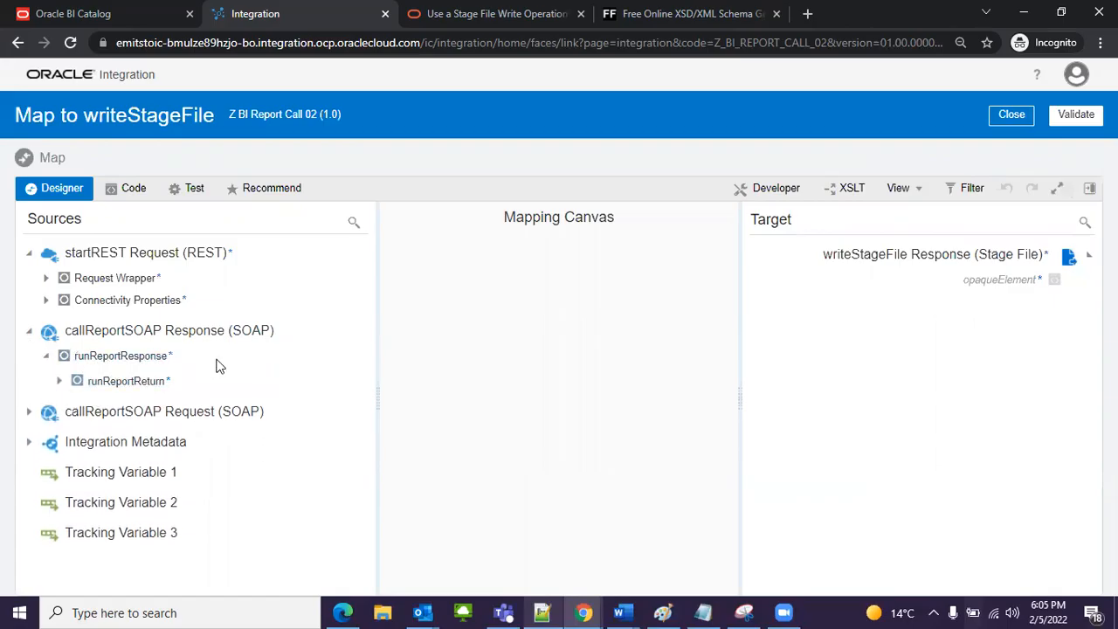
pyautogui.click(59, 381)
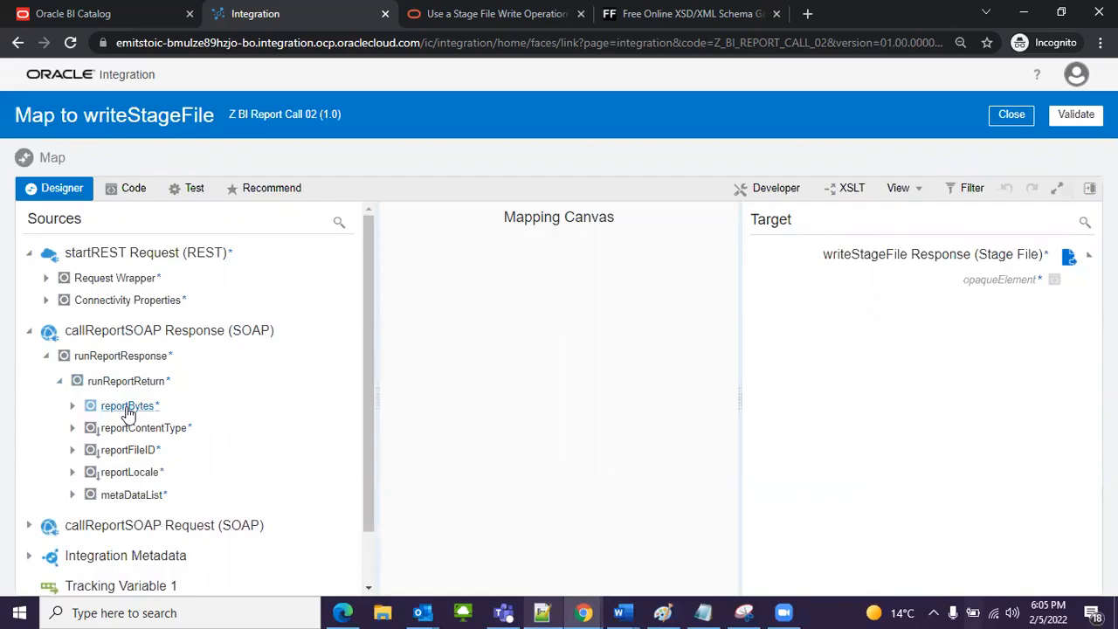
pyautogui.moveTo(127, 410); pyautogui.dragTo(959, 287)
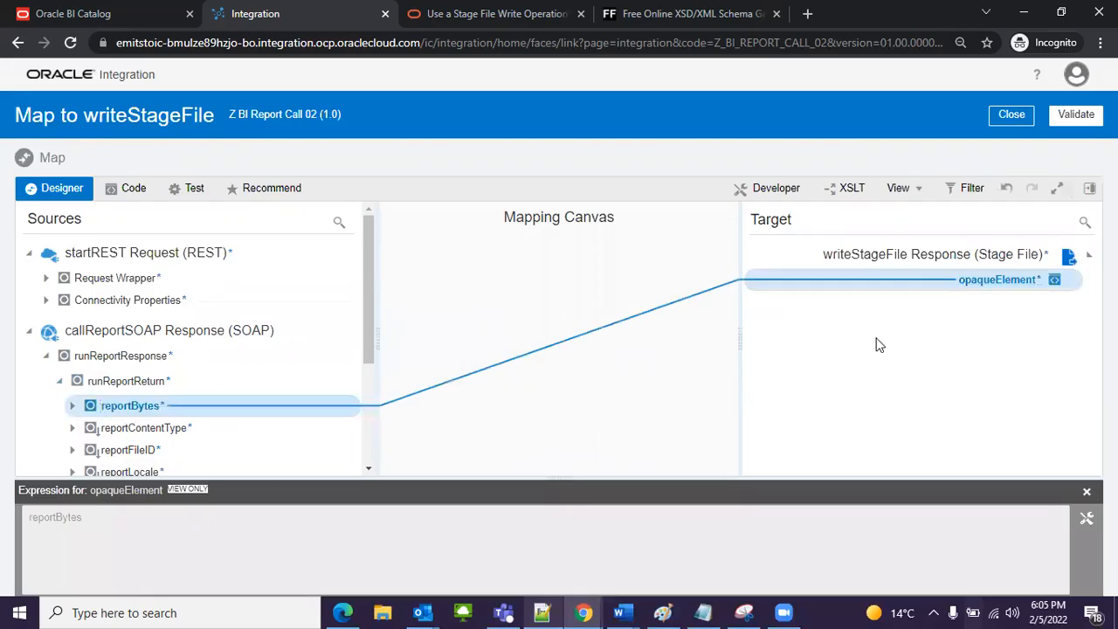
pyautogui.click(1087, 492)
pyautogui.click(1076, 114)
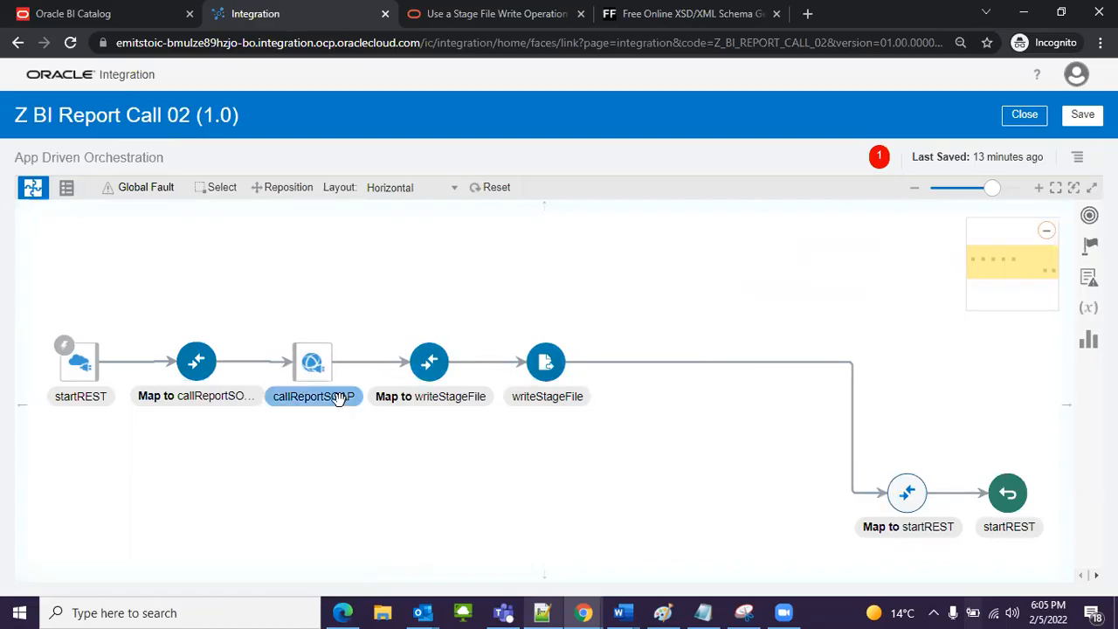
# Step: Add a Stage File action to the flow after writeStageFile
pyautogui.click(550, 365)
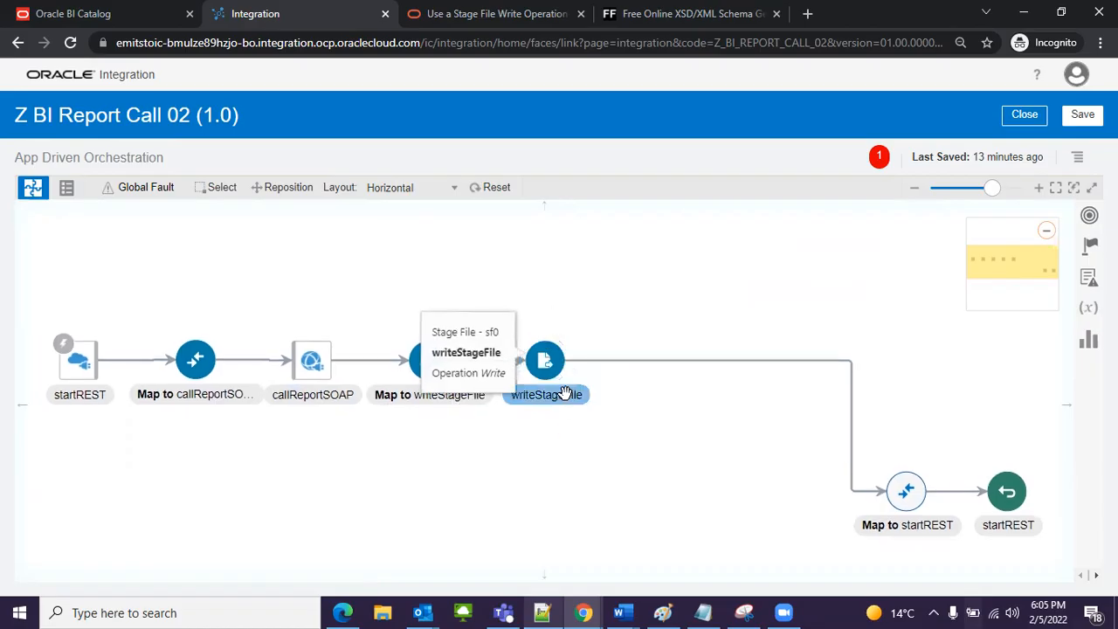
pyautogui.click(681, 390)
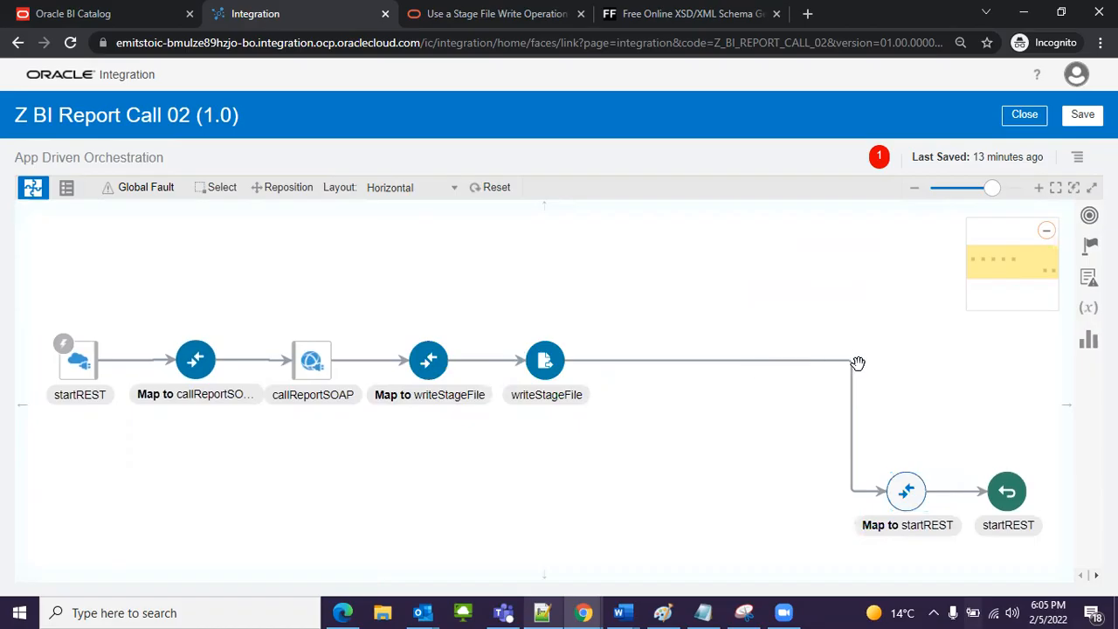
pyautogui.click(789, 361)
pyautogui.click(814, 378)
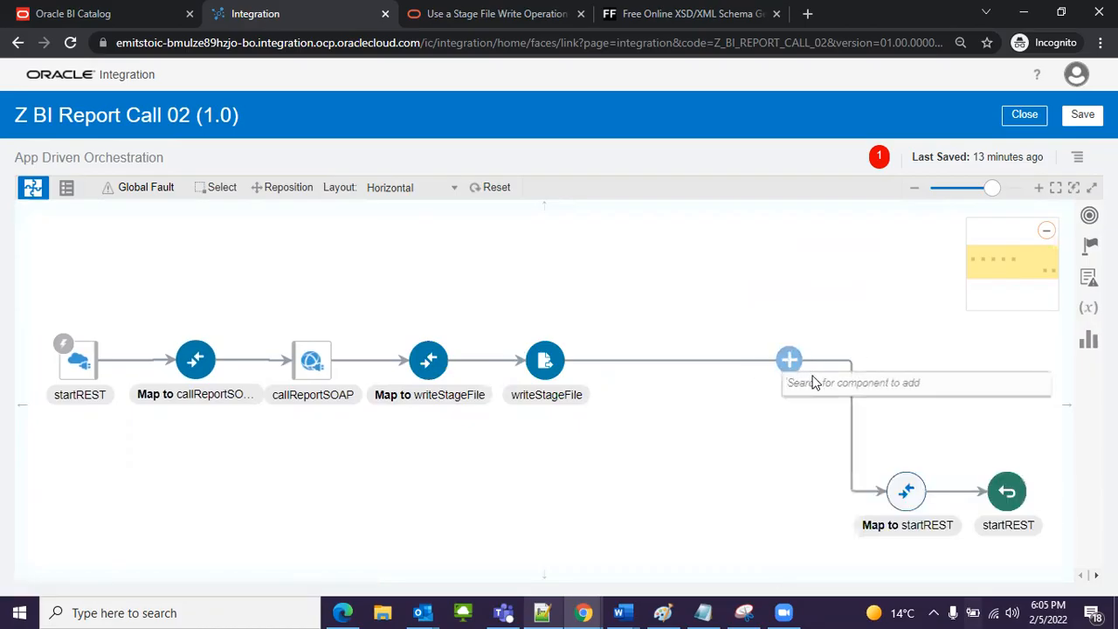
pyautogui.click(812, 382)
pyautogui.write('stag')
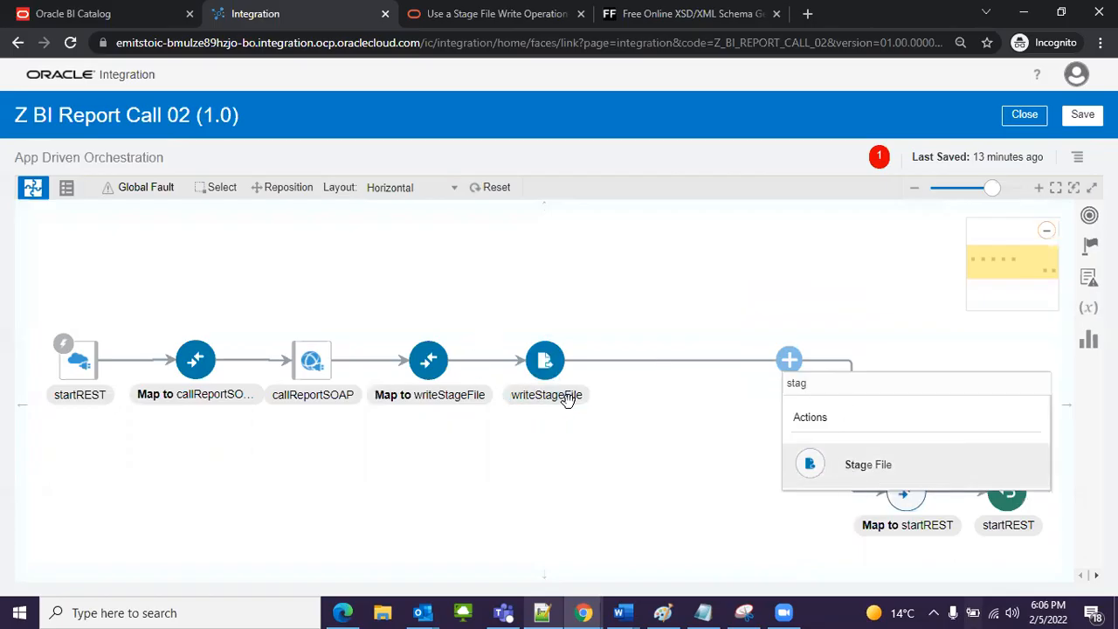
pyautogui.click(900, 465)
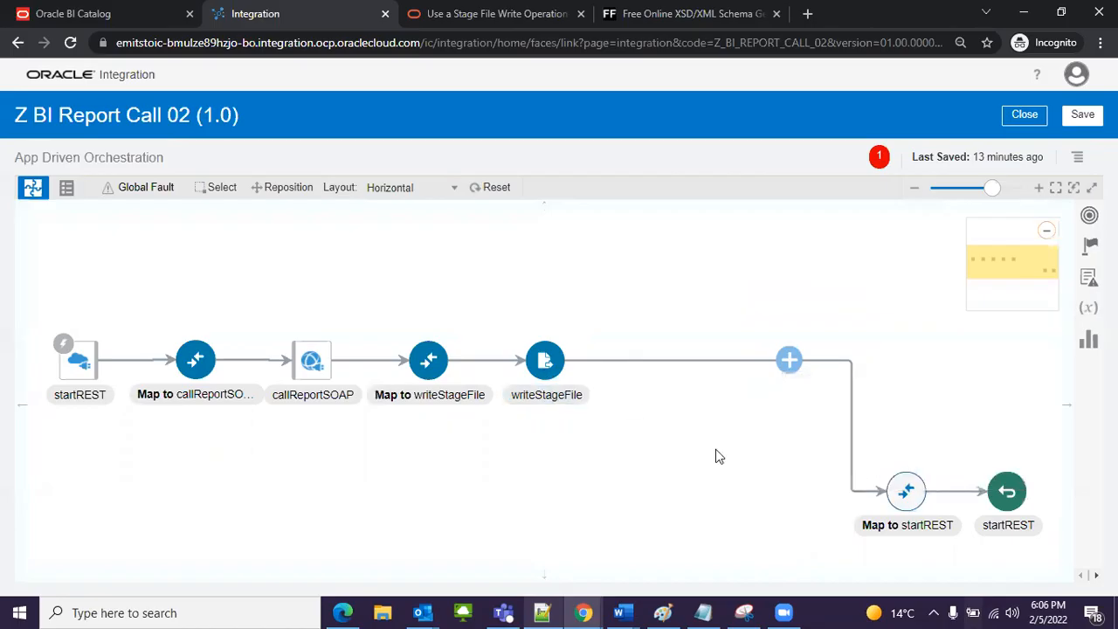
# Step: Name the action readStageFile and describe it as "It will read the data from write stage file by conversion of base64 using opaque.xsd schema"
pyautogui.click(457, 228)
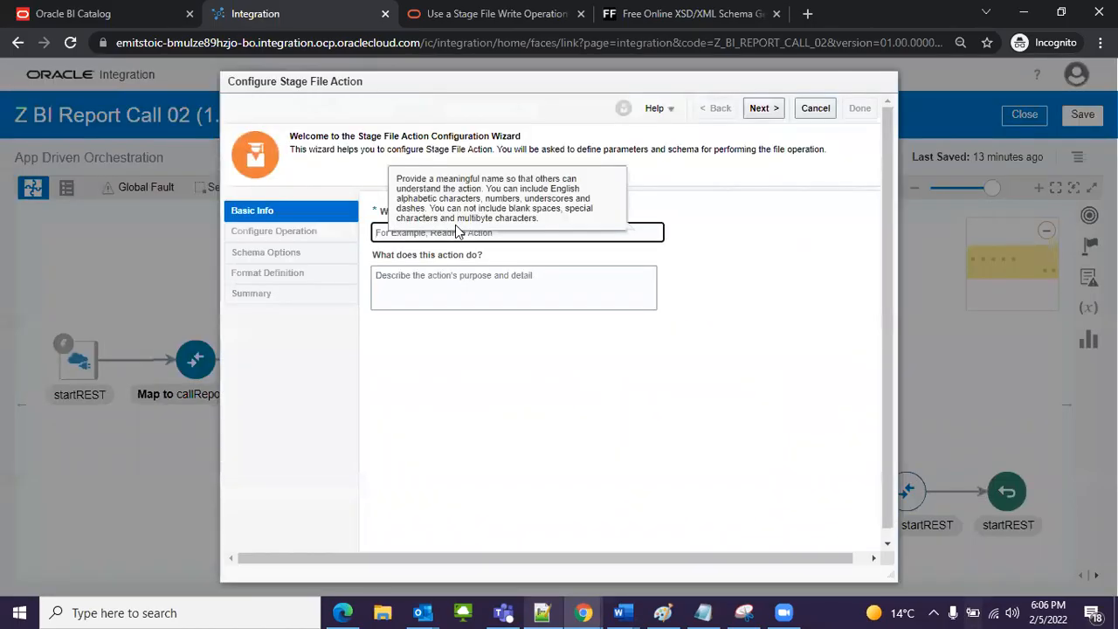
pyautogui.write('readStageFile')
pyautogui.click(494, 275)
pyautogui.write('It will read the data from write stage file by')
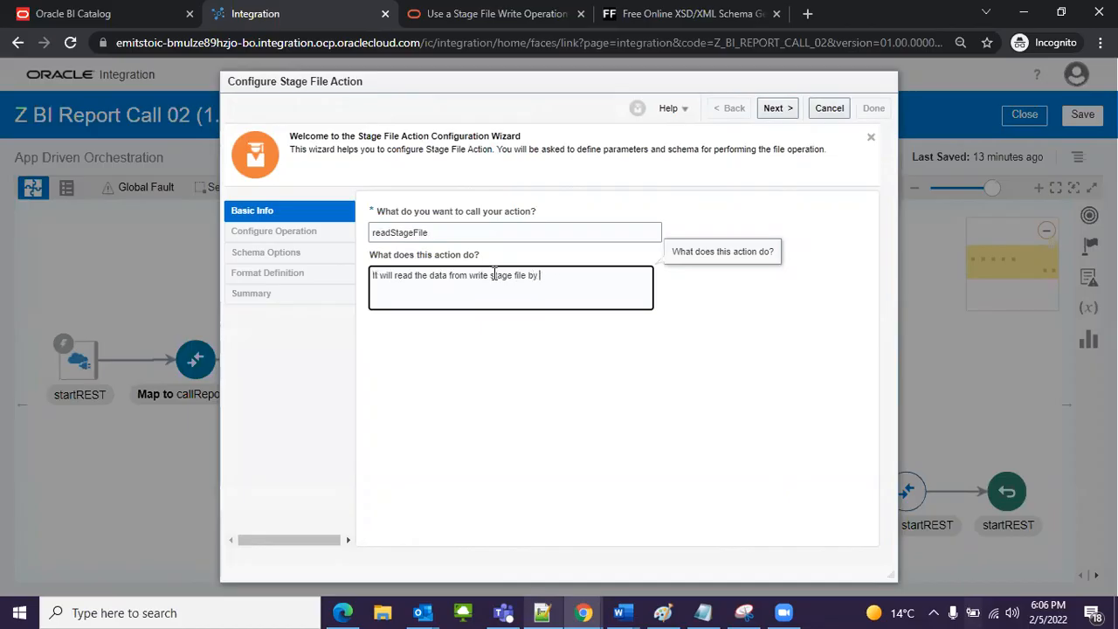
pyautogui.write('rsion of base64 using opaque.xsd schema')
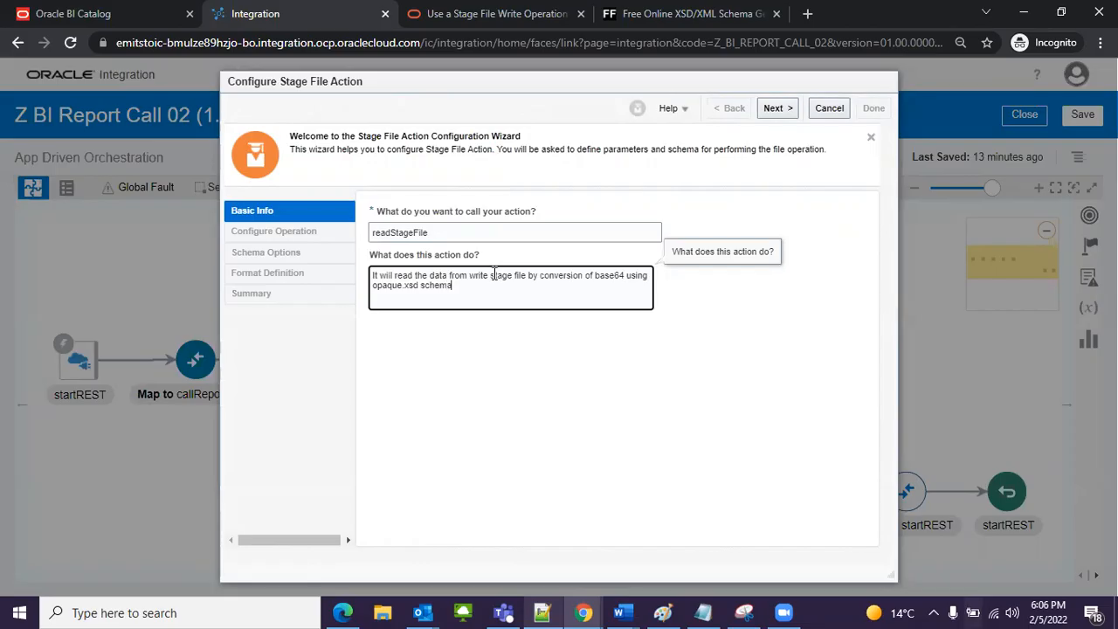
pyautogui.click(774, 111)
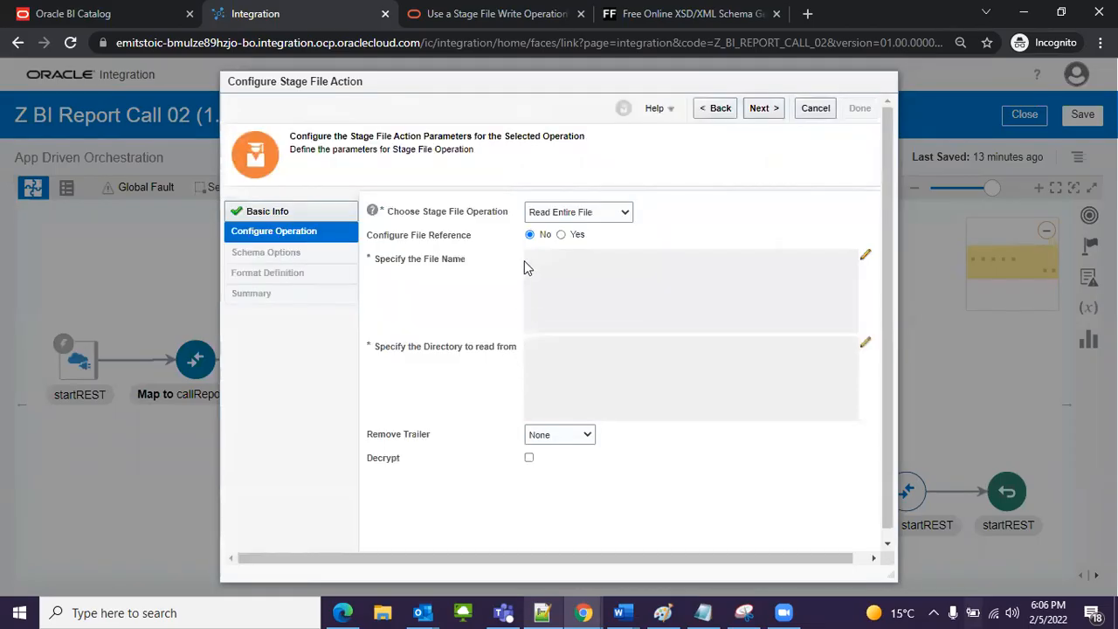
# Step: Set the stage file operation to Read Entire File and enable Configure File Reference
pyautogui.click(574, 214)
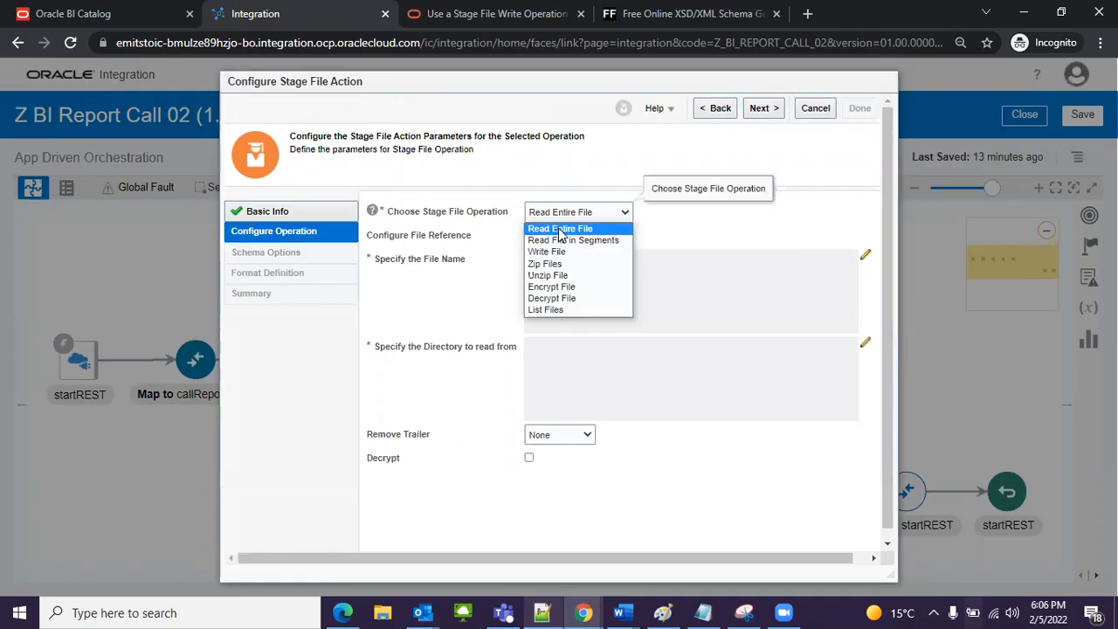
pyautogui.click(560, 230)
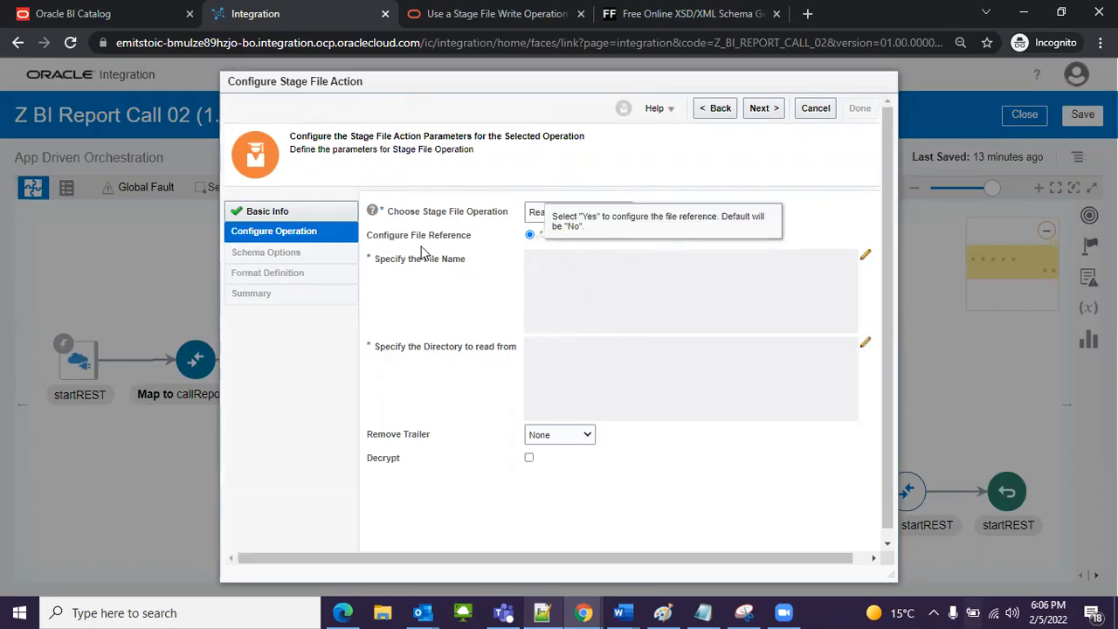
pyautogui.click(561, 235)
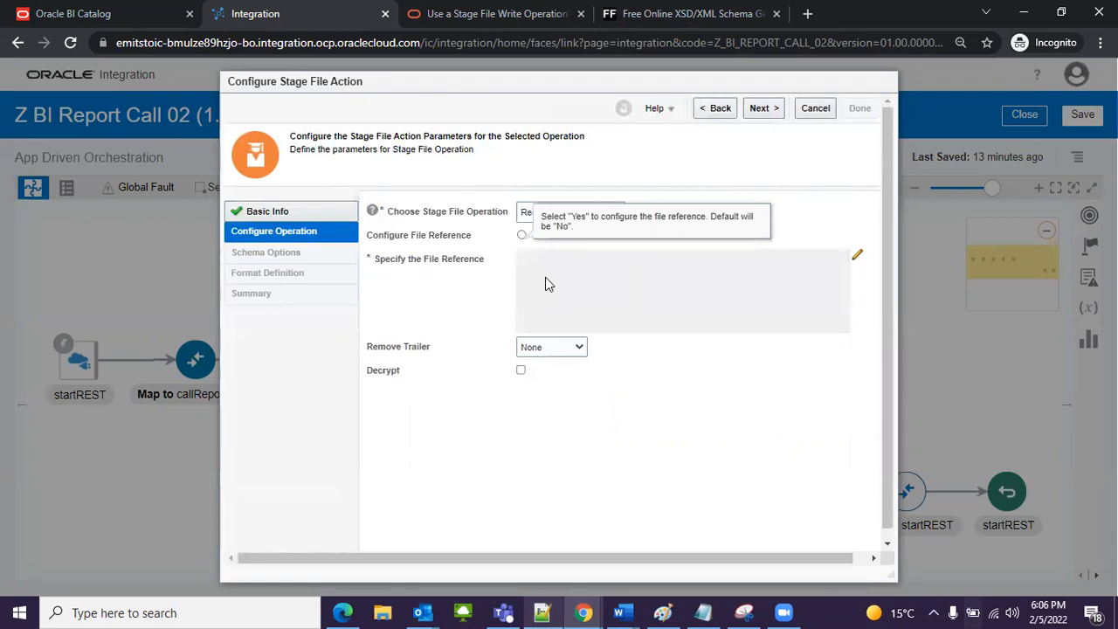
pyautogui.click(858, 259)
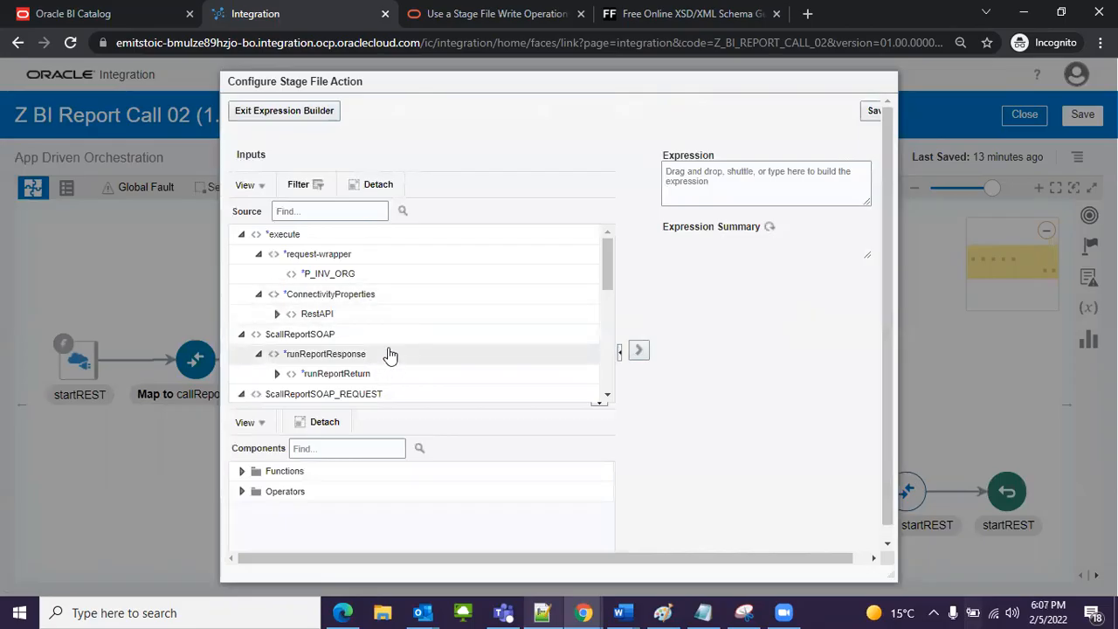
pyautogui.scroll(-5, 384, 350)
pyautogui.scroll(-3, 378, 347)
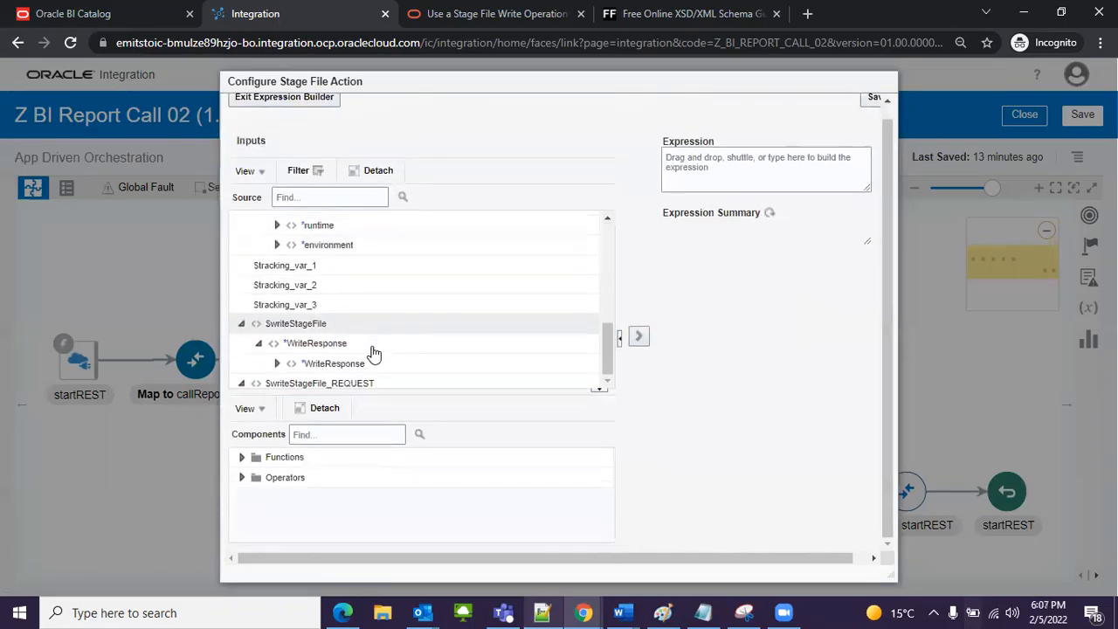
pyautogui.moveTo(274, 279)
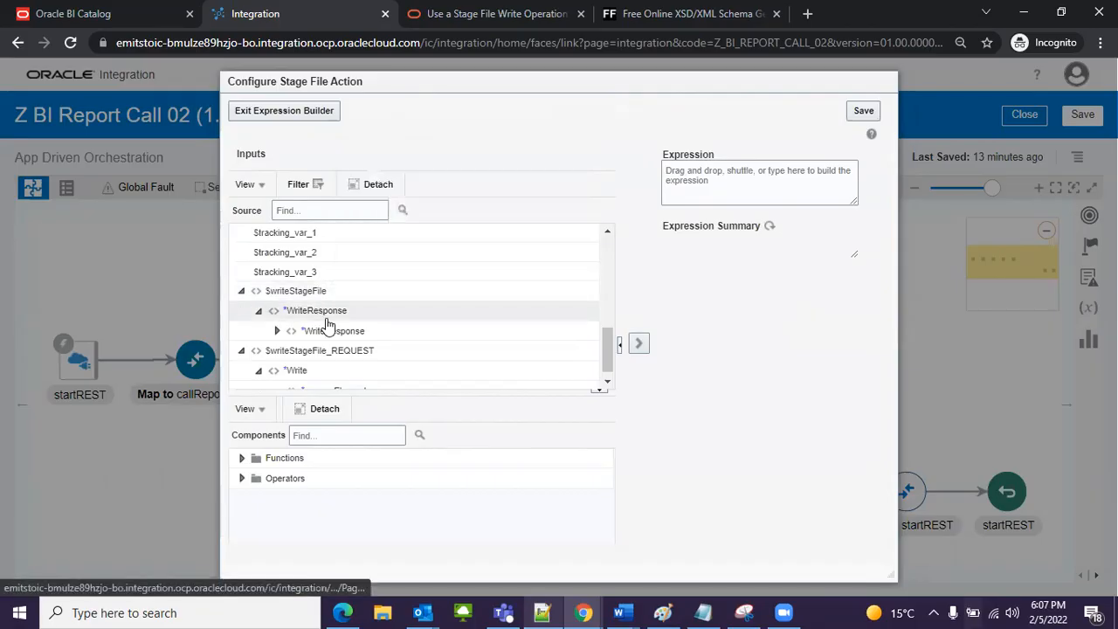
pyautogui.moveTo(327, 332)
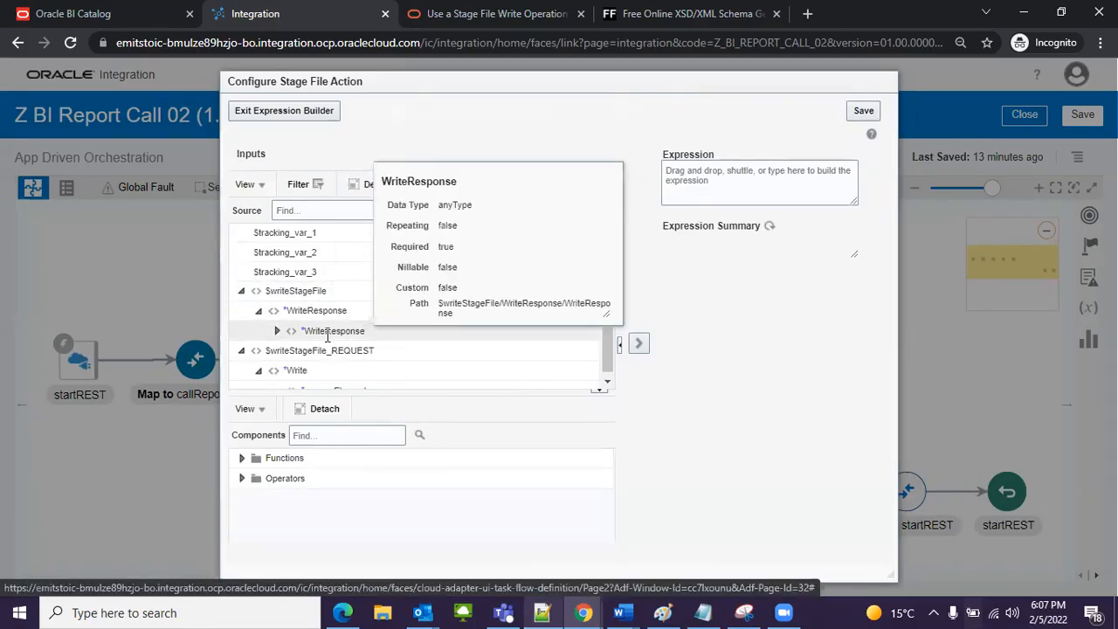
pyautogui.moveTo(270, 337); pyautogui.dragTo(330, 332)
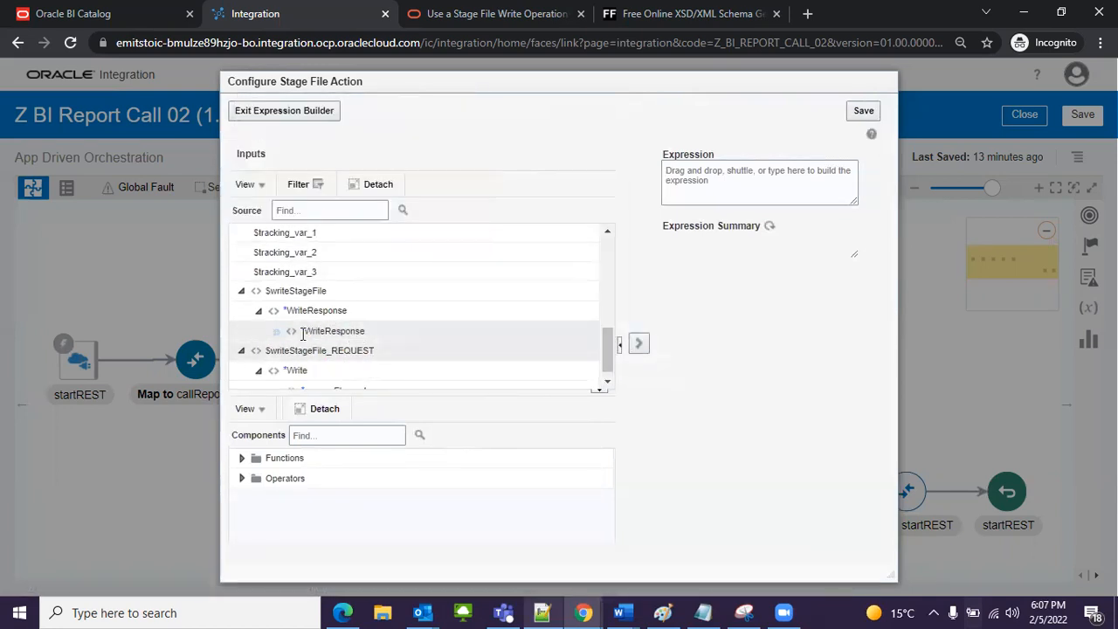
pyautogui.moveTo(345, 333)
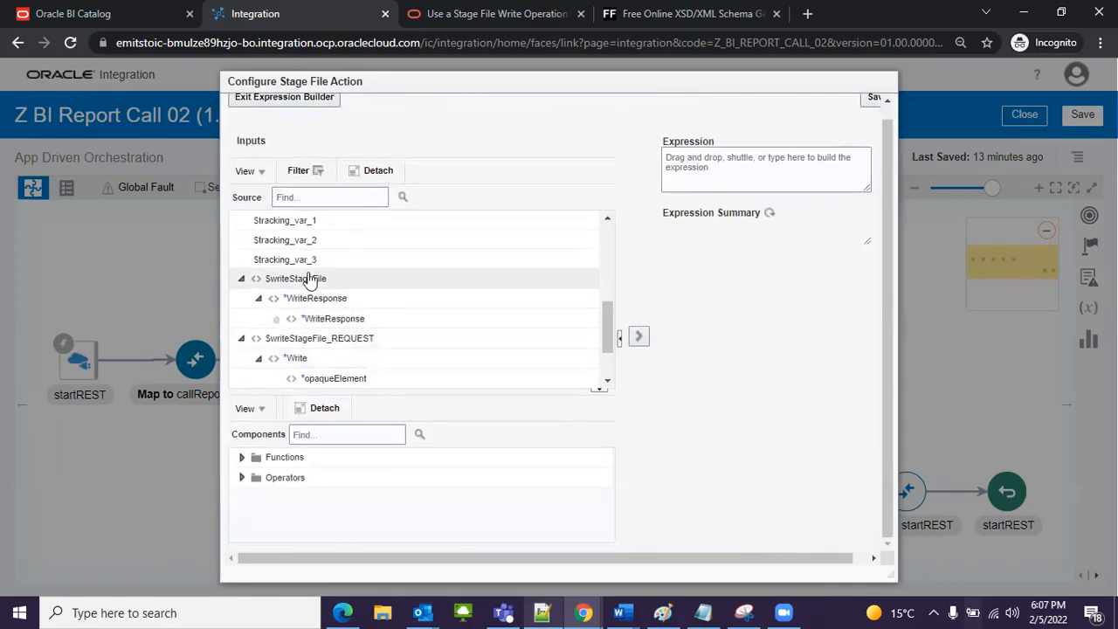
pyautogui.scroll(3, 320, 276)
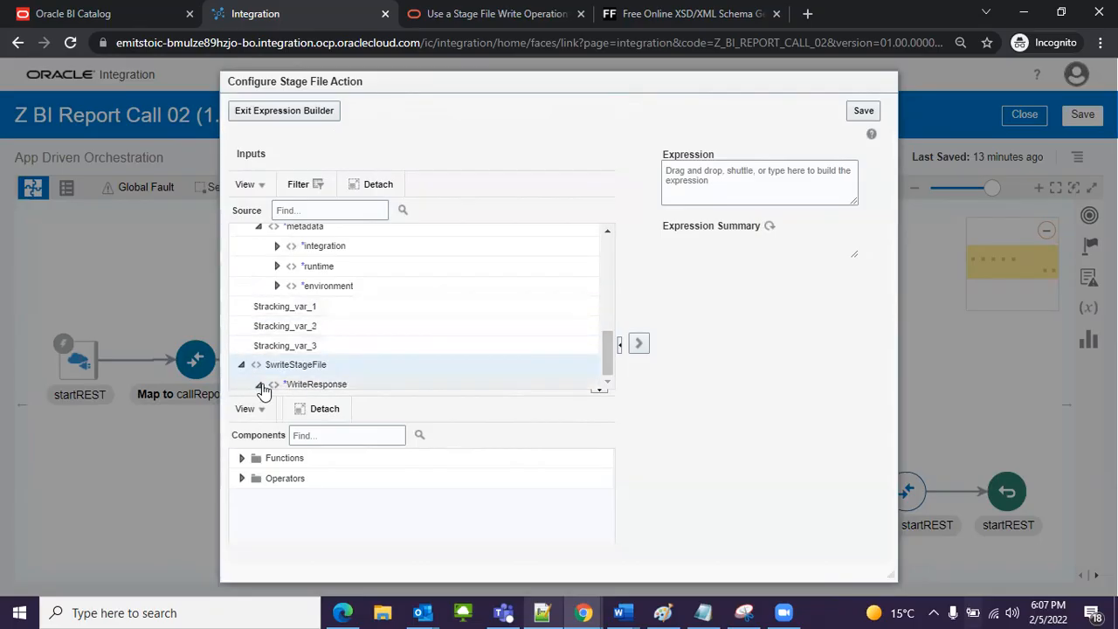
pyautogui.click(254, 111)
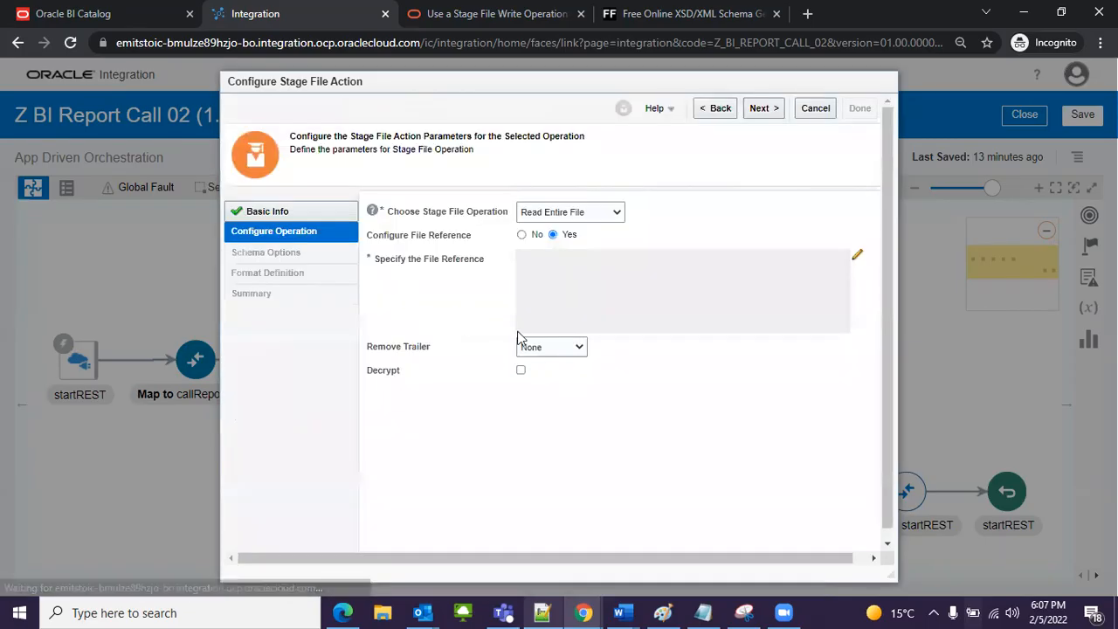
pyautogui.click(856, 256)
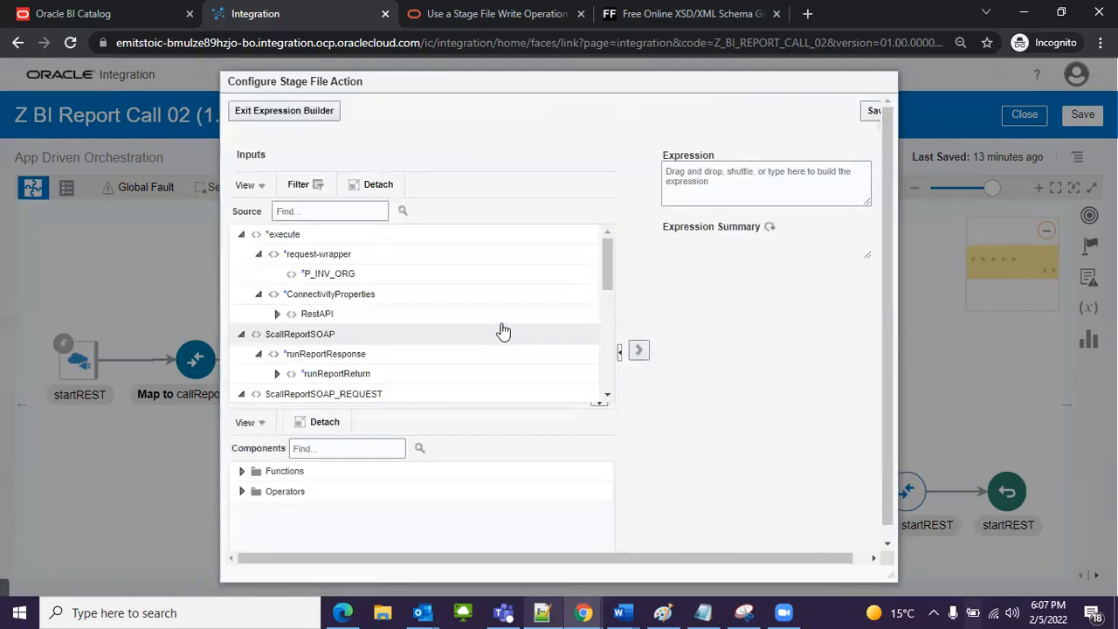
pyautogui.scroll(-3, 472, 327)
pyautogui.scroll(-2, 406, 330)
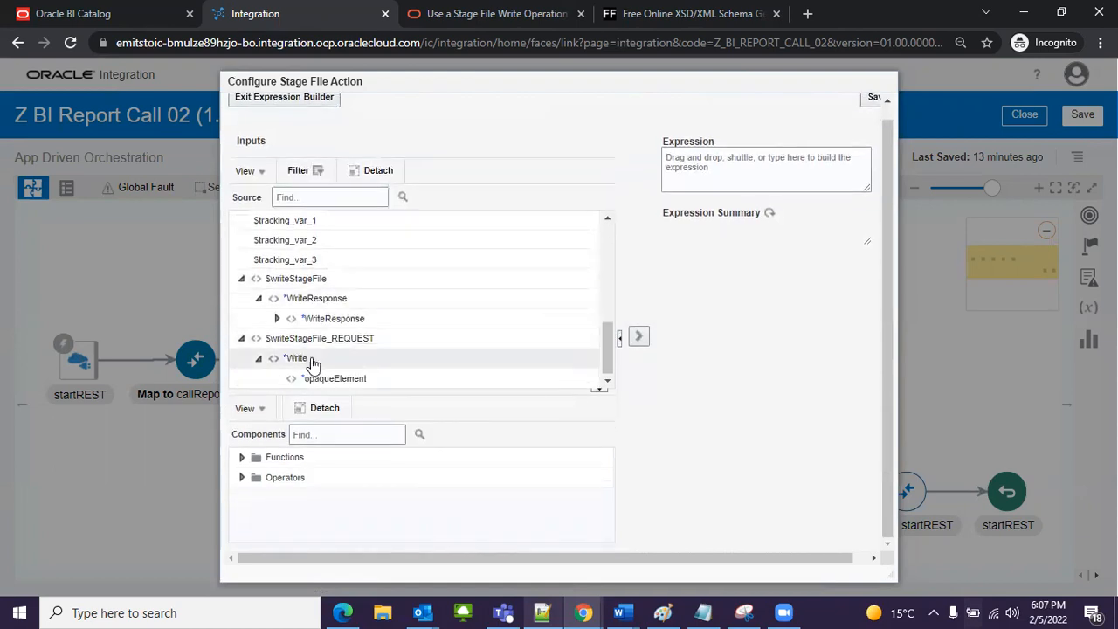
pyautogui.click(276, 318)
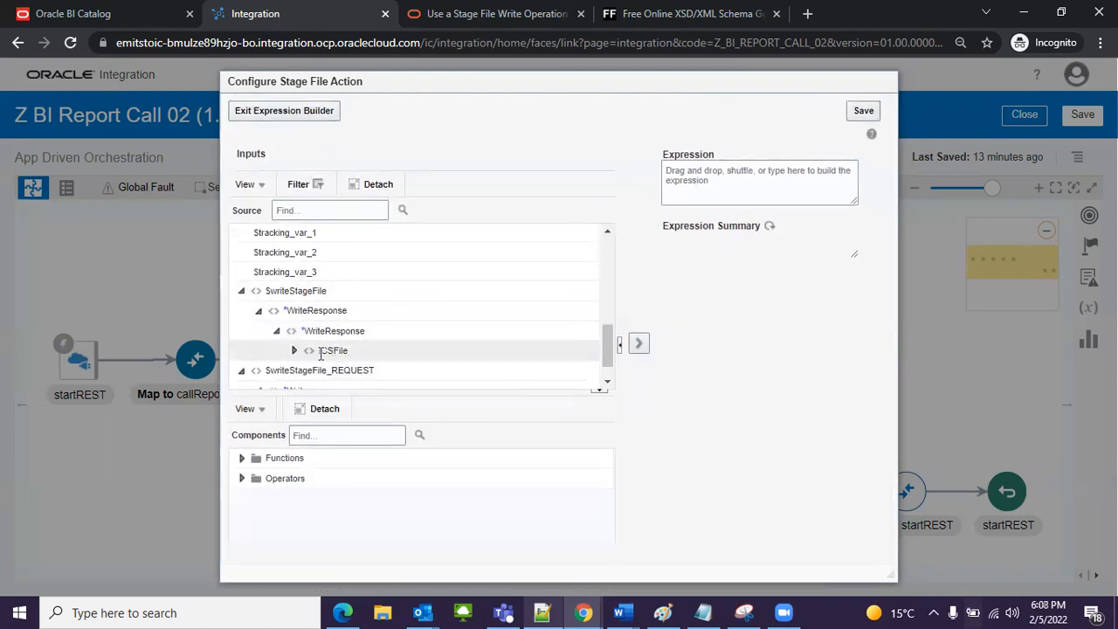
pyautogui.moveTo(328, 353)
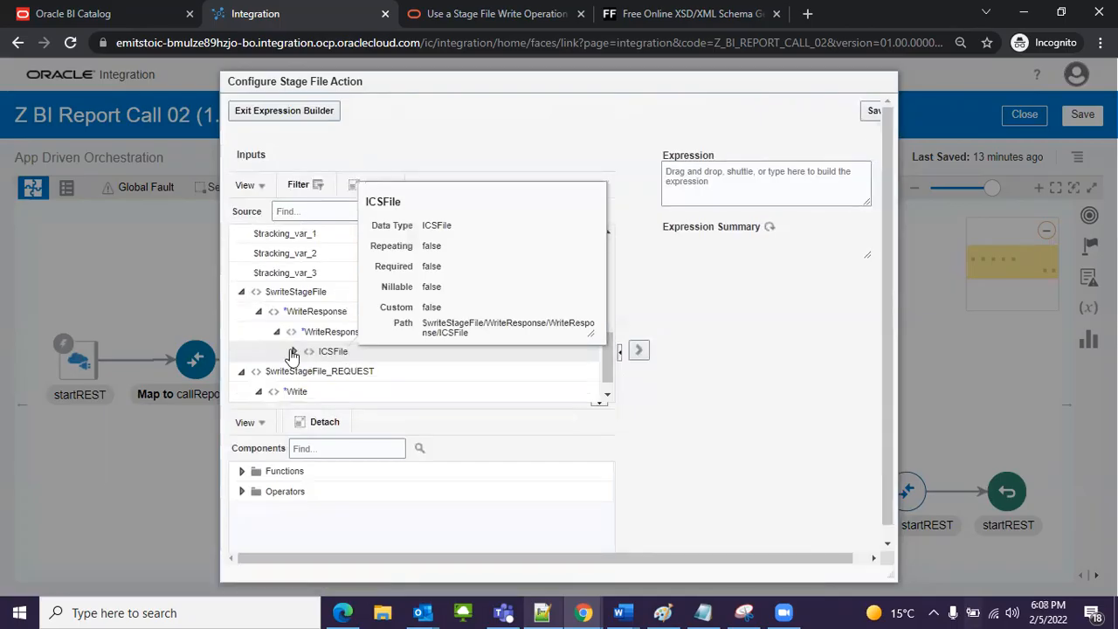
pyautogui.moveTo(298, 354); pyautogui.dragTo(326, 352)
pyautogui.moveTo(336, 353)
pyautogui.click(289, 111)
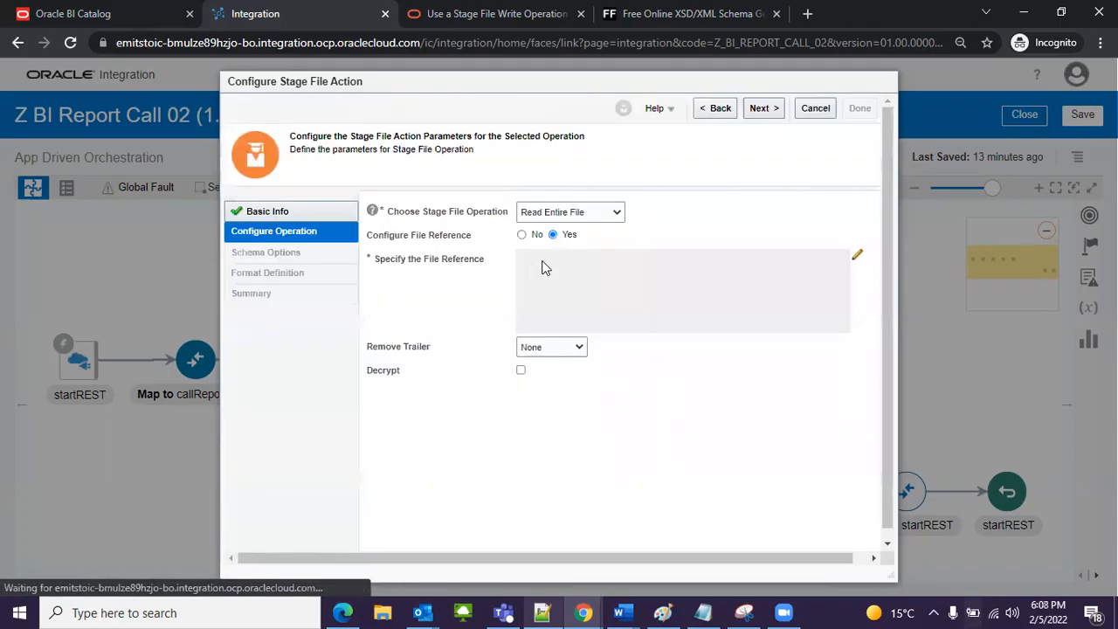
# Step: Set the file reference expression to FileReference under ICSFile in the $writeStageFile WriteResponse, save it and exit the expression builder
pyautogui.click(863, 259)
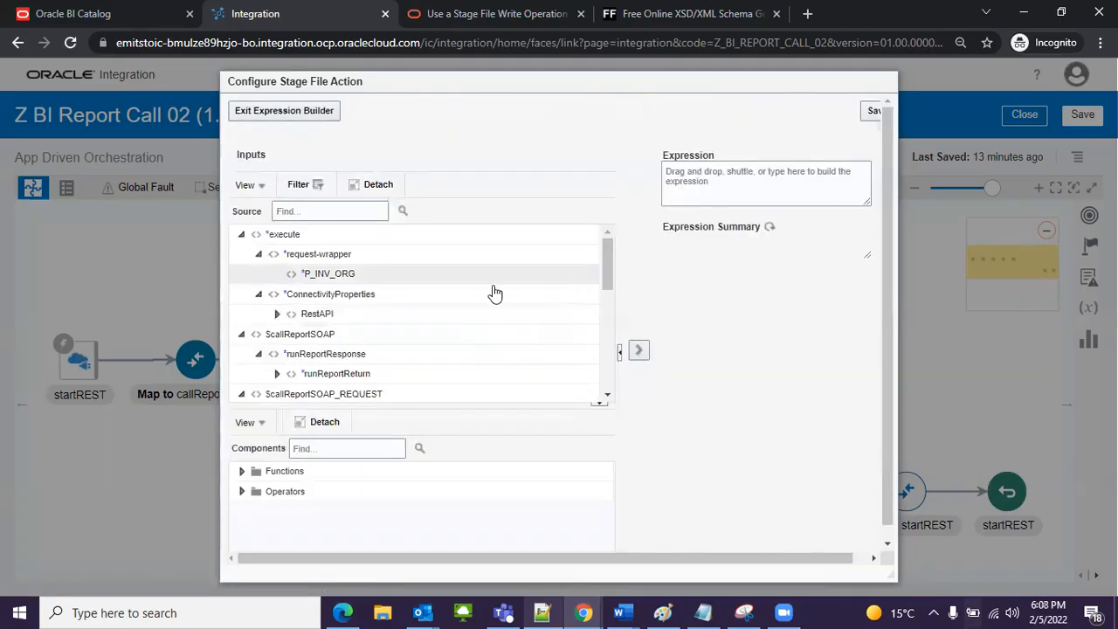
pyautogui.scroll(-2, 445, 297)
pyautogui.scroll(-5, 399, 321)
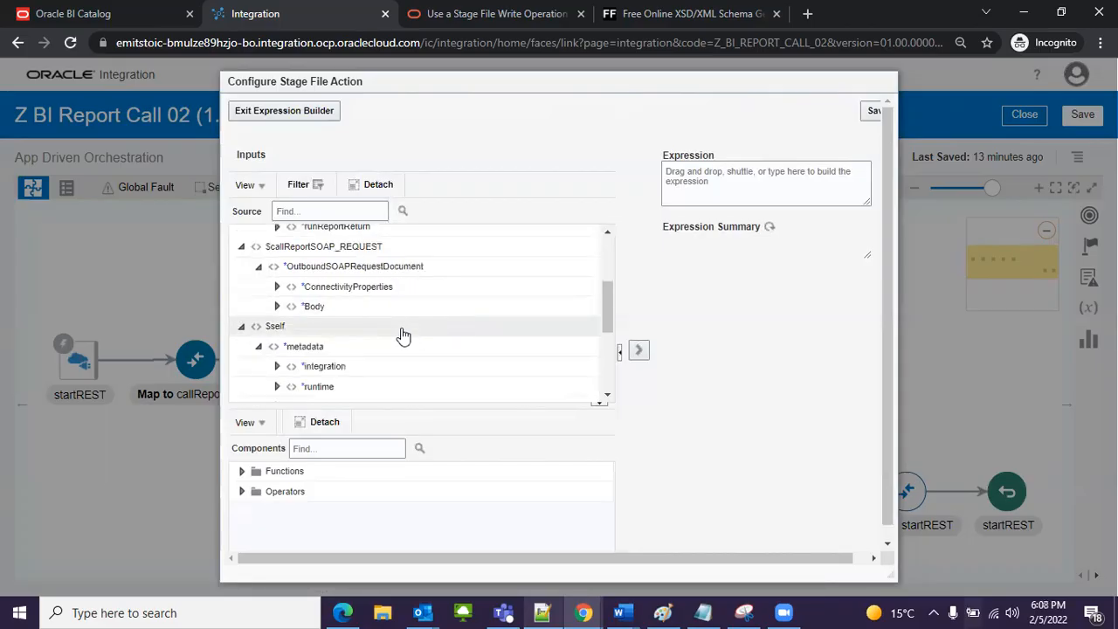
pyautogui.scroll(-3, 419, 315)
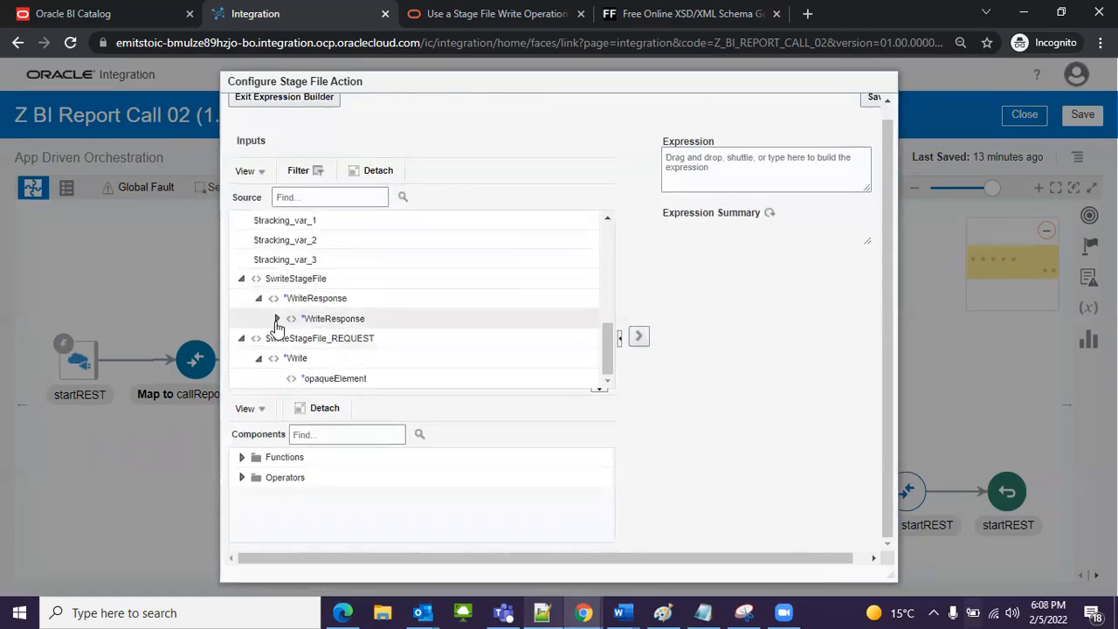
pyautogui.click(276, 320)
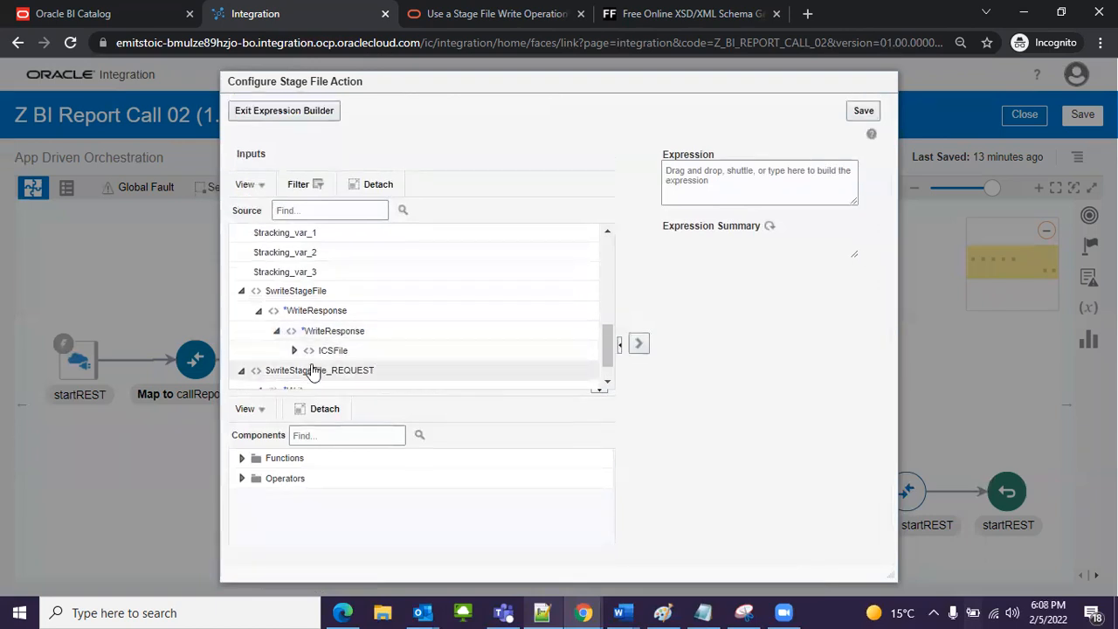
pyautogui.click(294, 351)
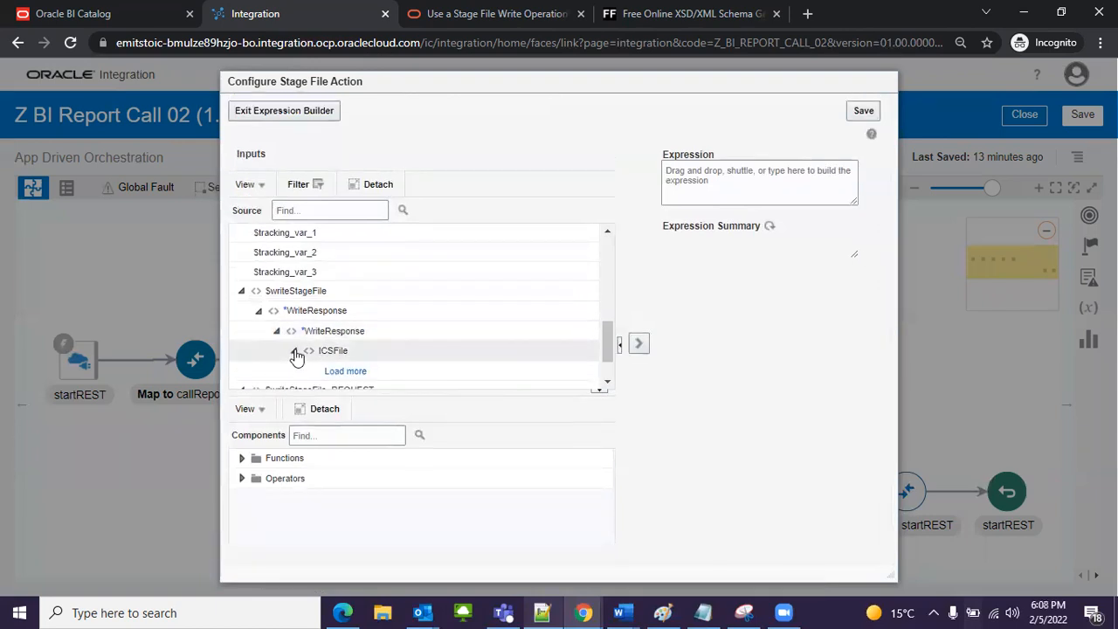
pyautogui.click(354, 377)
pyautogui.moveTo(369, 372)
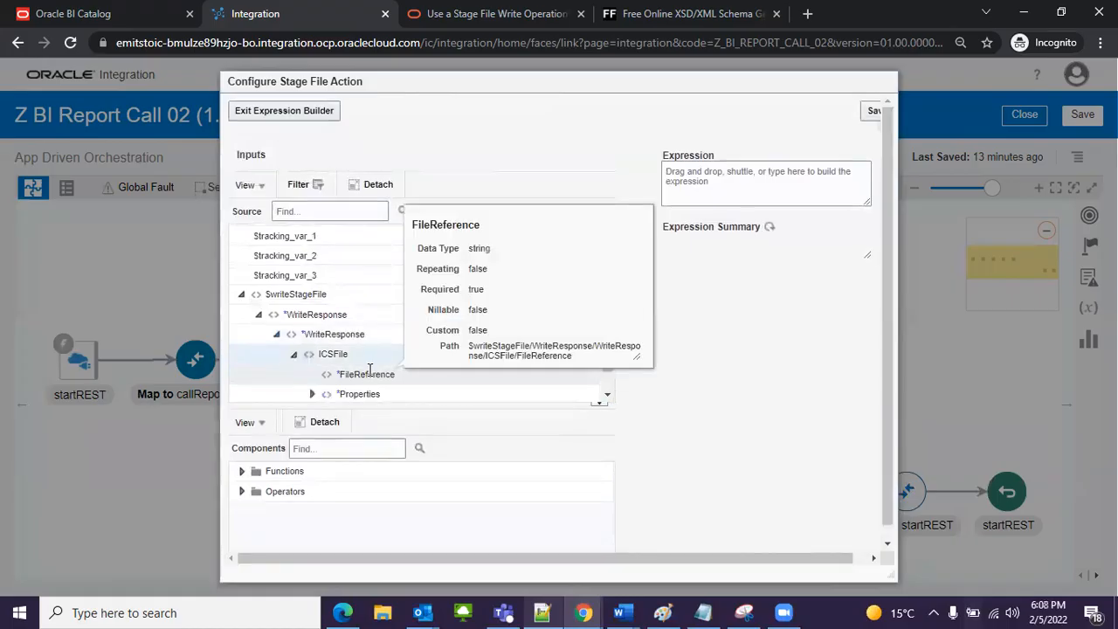
pyautogui.scroll(-3, 368, 374)
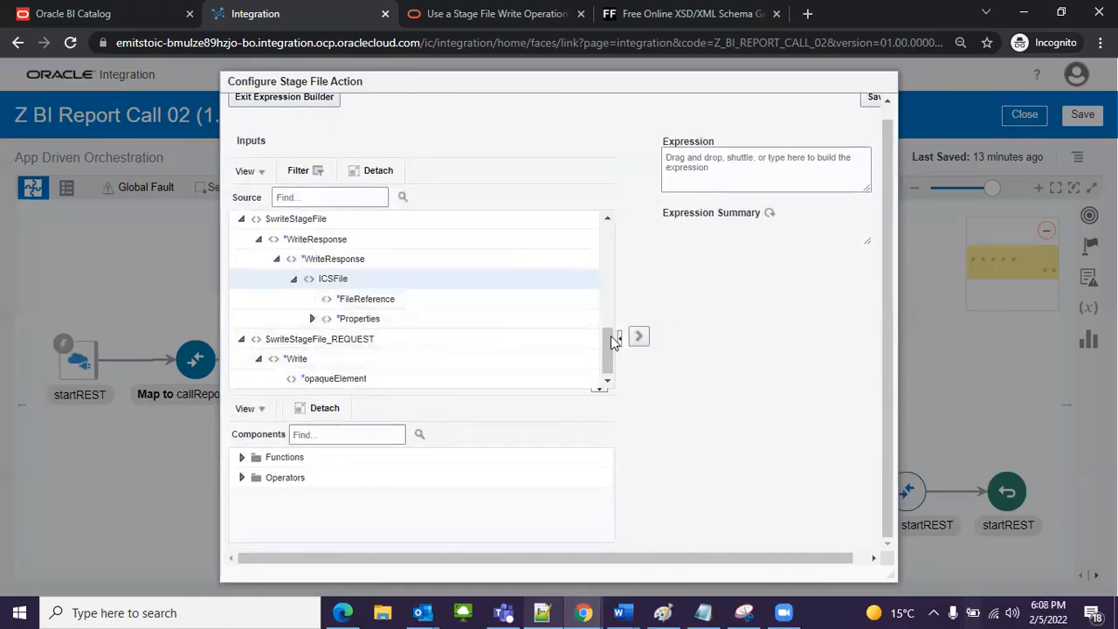
pyautogui.moveTo(601, 349); pyautogui.dragTo(605, 343)
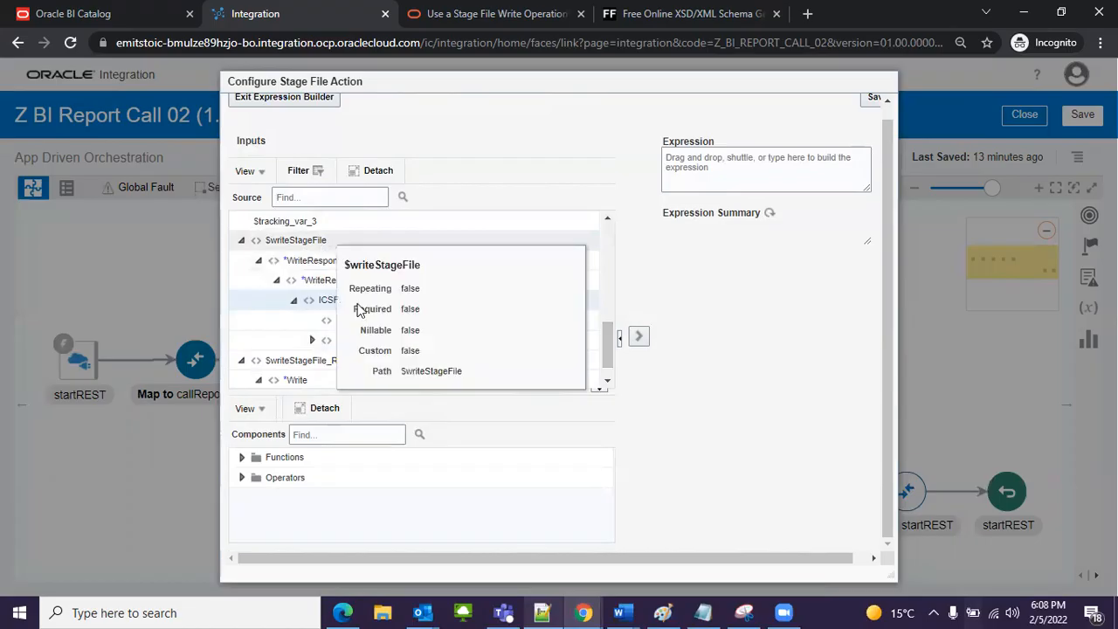
pyautogui.moveTo(378, 335); pyautogui.dragTo(748, 182)
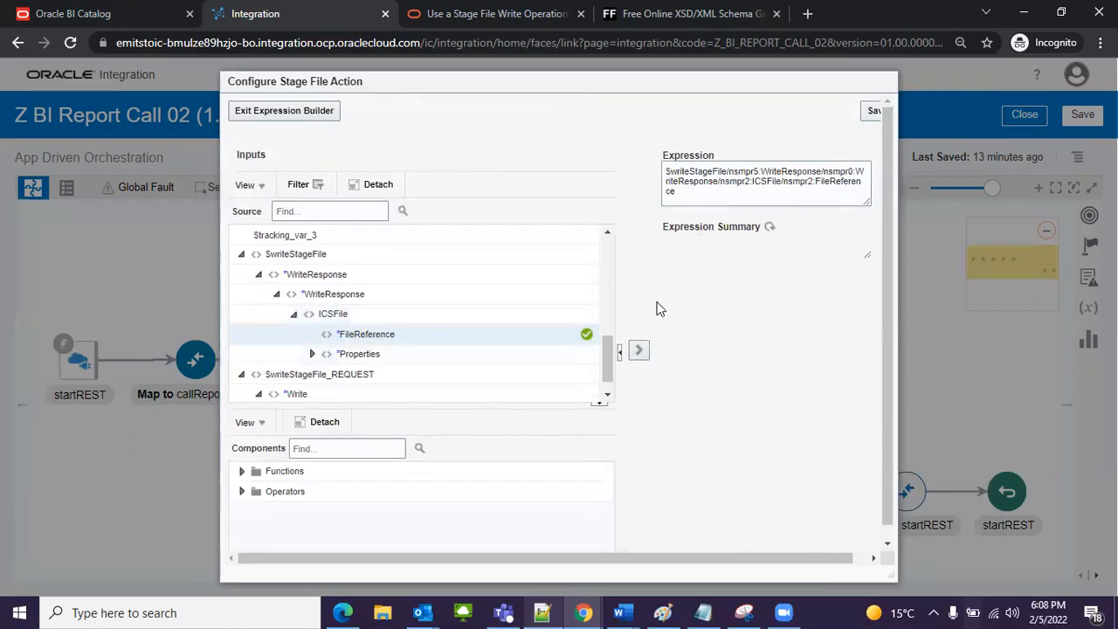
pyautogui.click(868, 114)
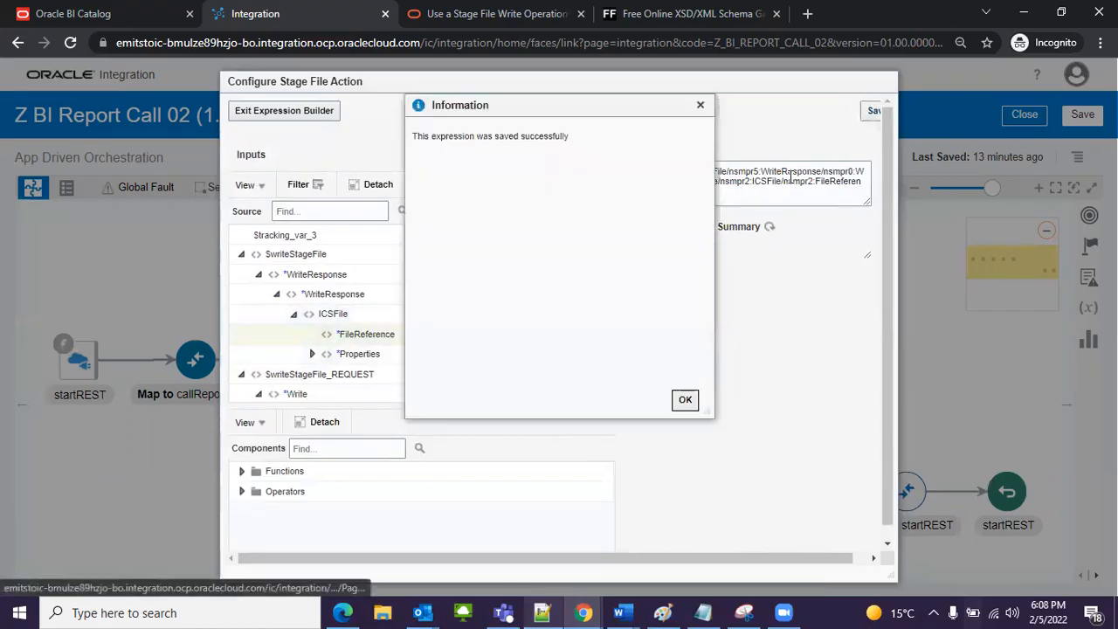
pyautogui.click(690, 400)
pyautogui.click(267, 112)
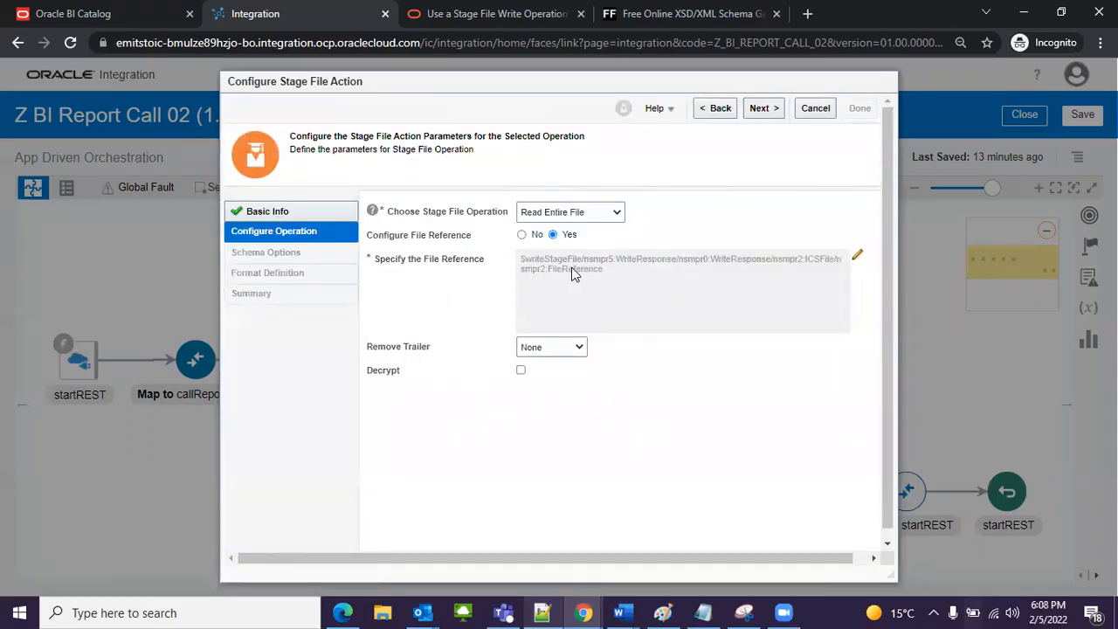
# Step: Choose XML schema (XSD) document to describe the structure of the file contents and continue to the format definition
pyautogui.click(766, 108)
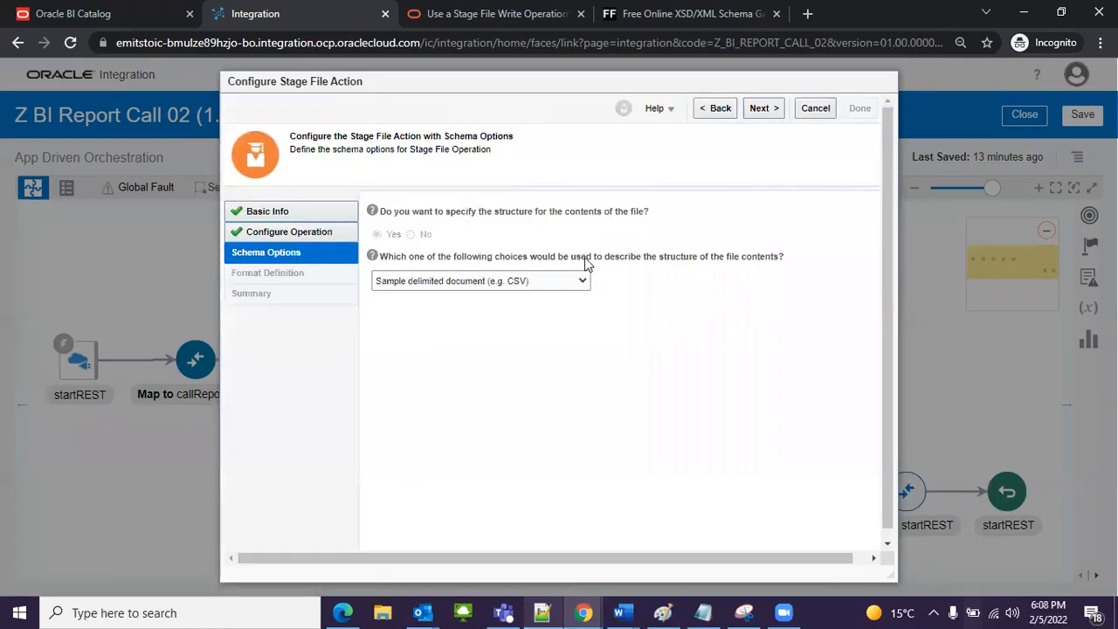
pyautogui.click(496, 282)
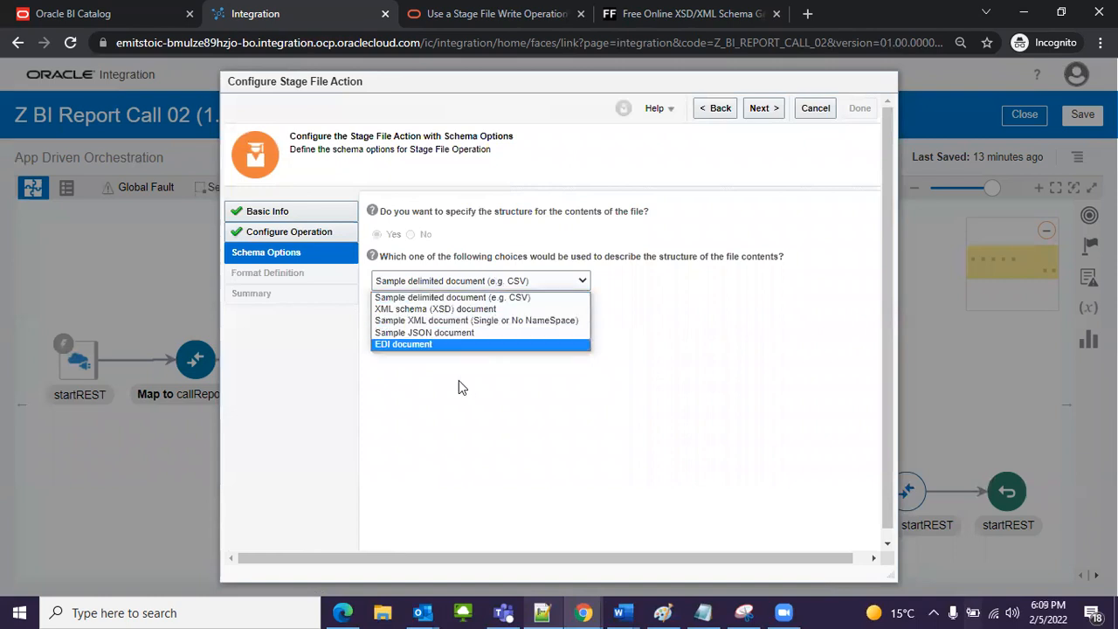
pyautogui.click(409, 309)
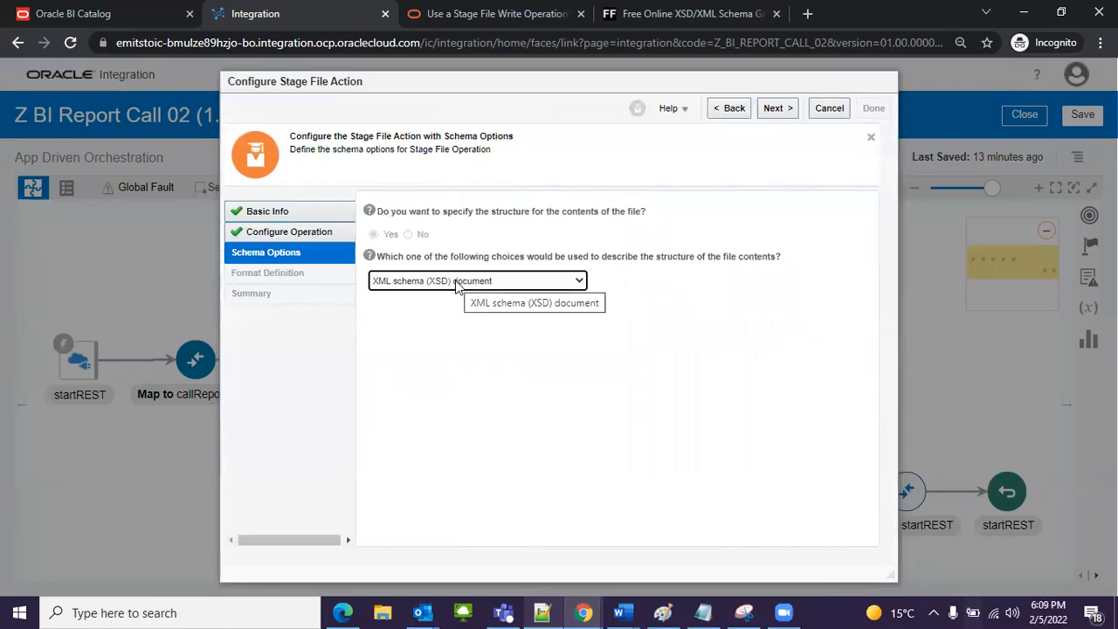
pyautogui.click(777, 111)
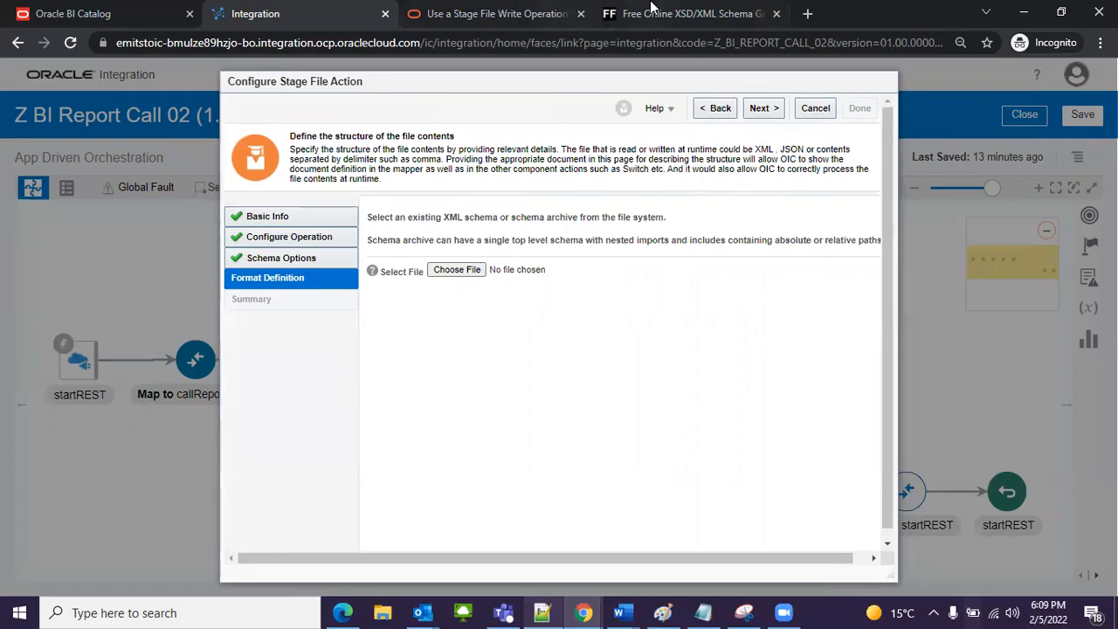
# Step: Upload XSD File.xsd from the OIC folder as the file's schema, with DATA_DS as the schema element, and continue to the summary
pyautogui.click(651, 14)
pyautogui.click(299, 10)
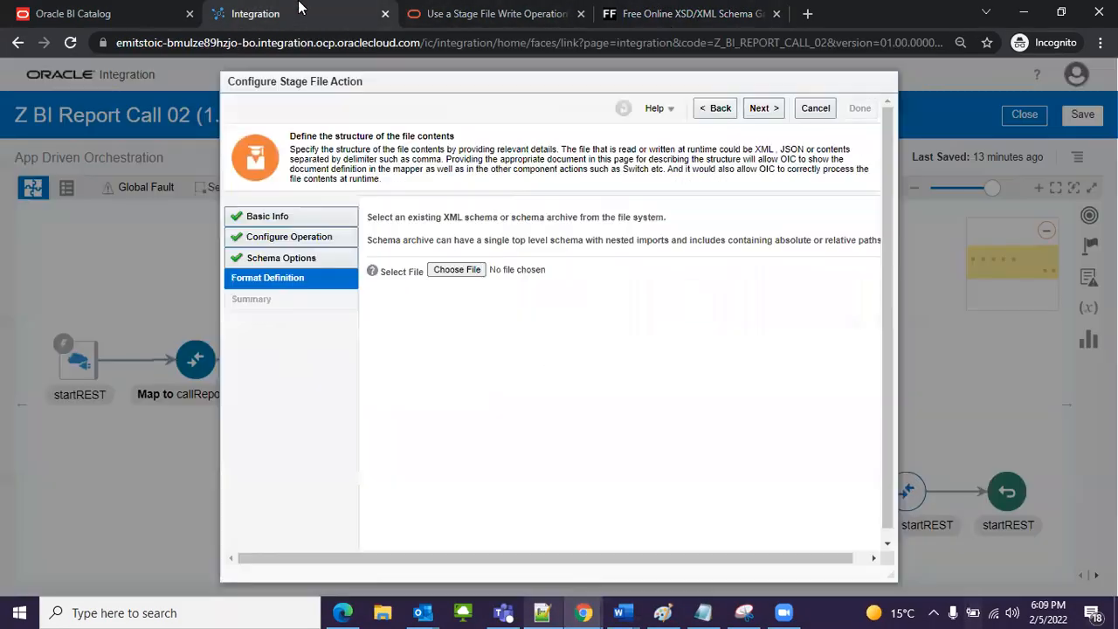
pyautogui.click(453, 269)
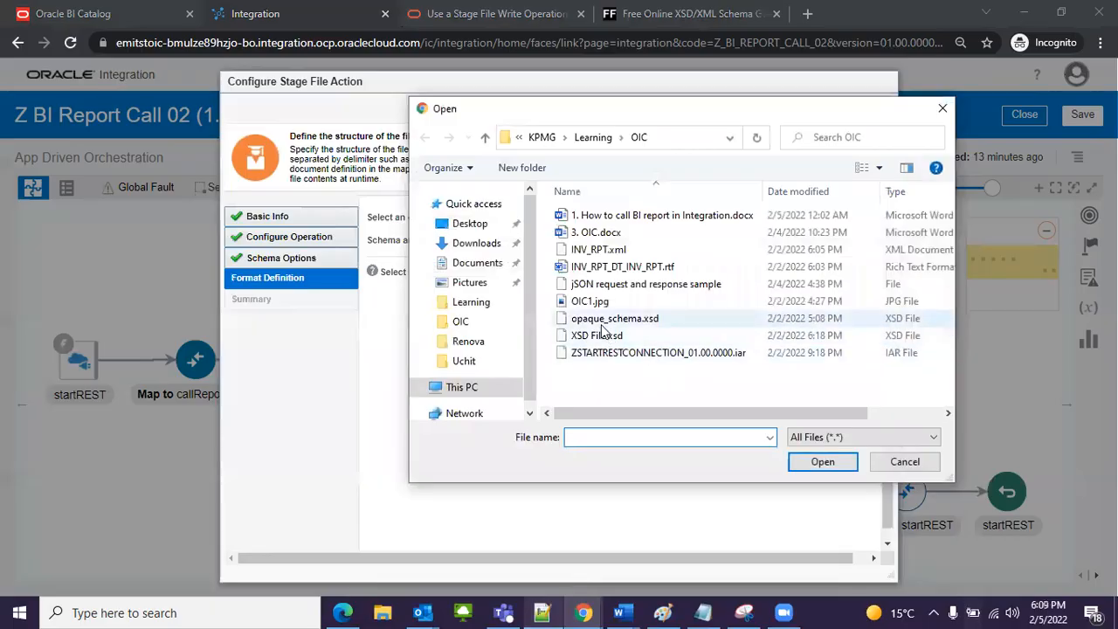
pyautogui.click(598, 336)
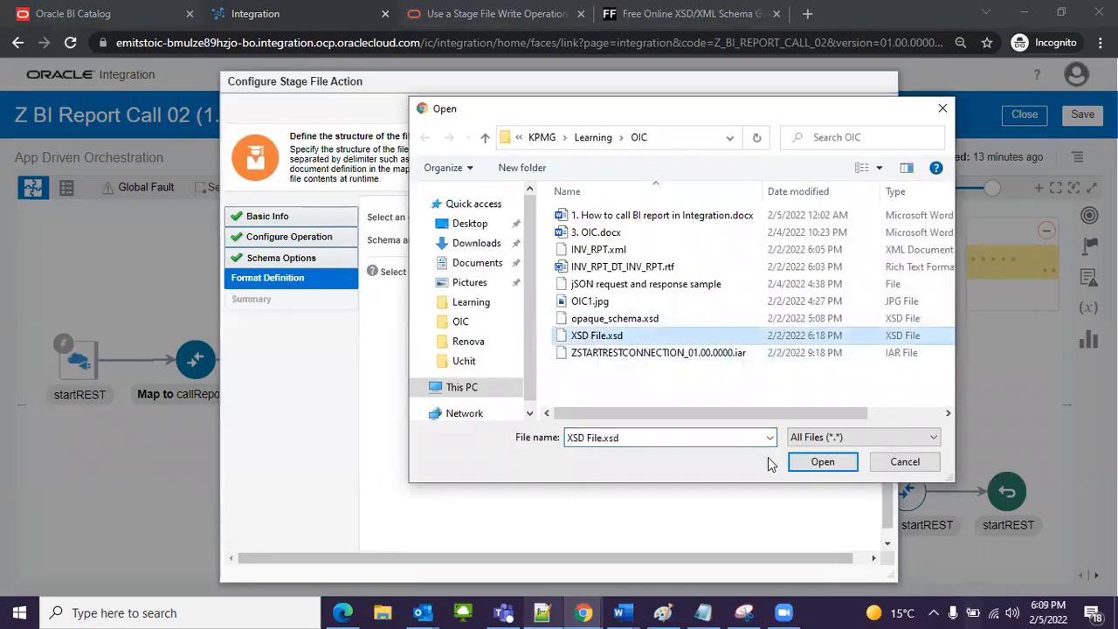
pyautogui.click(814, 465)
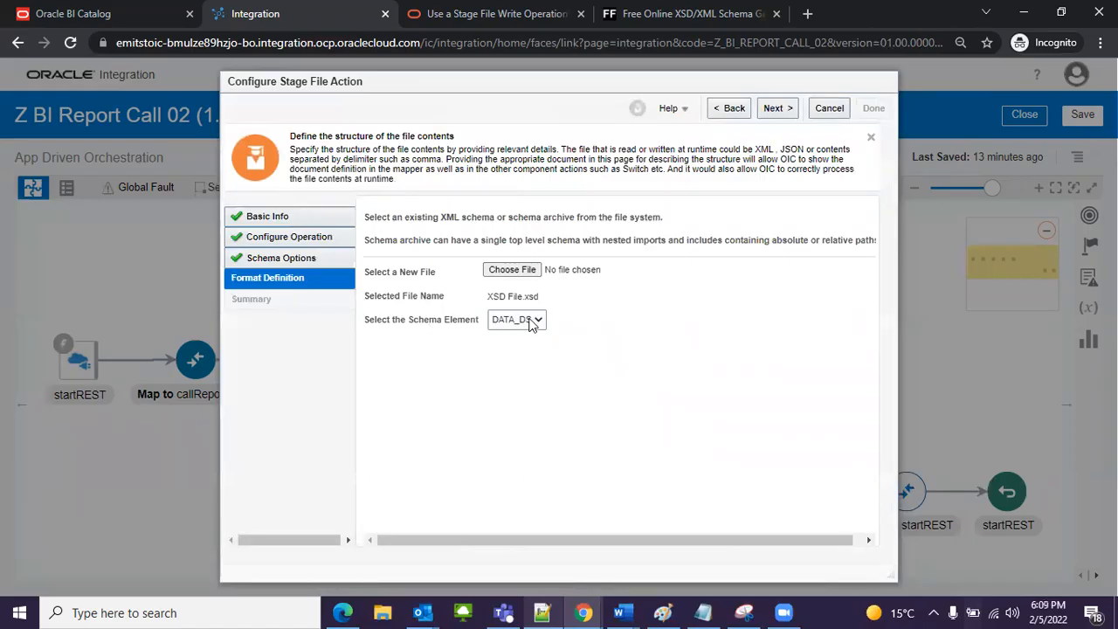
pyautogui.click(776, 114)
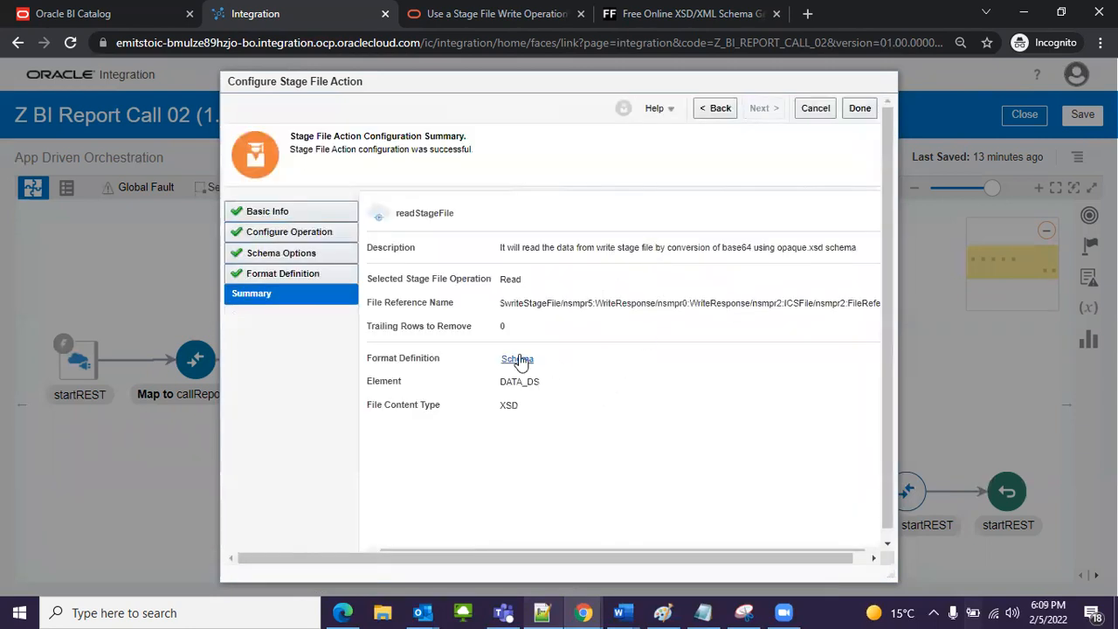
# Step: Review the schema elements from the readStageFile summary, close the schema view and finish the stage file configuration
pyautogui.click(518, 359)
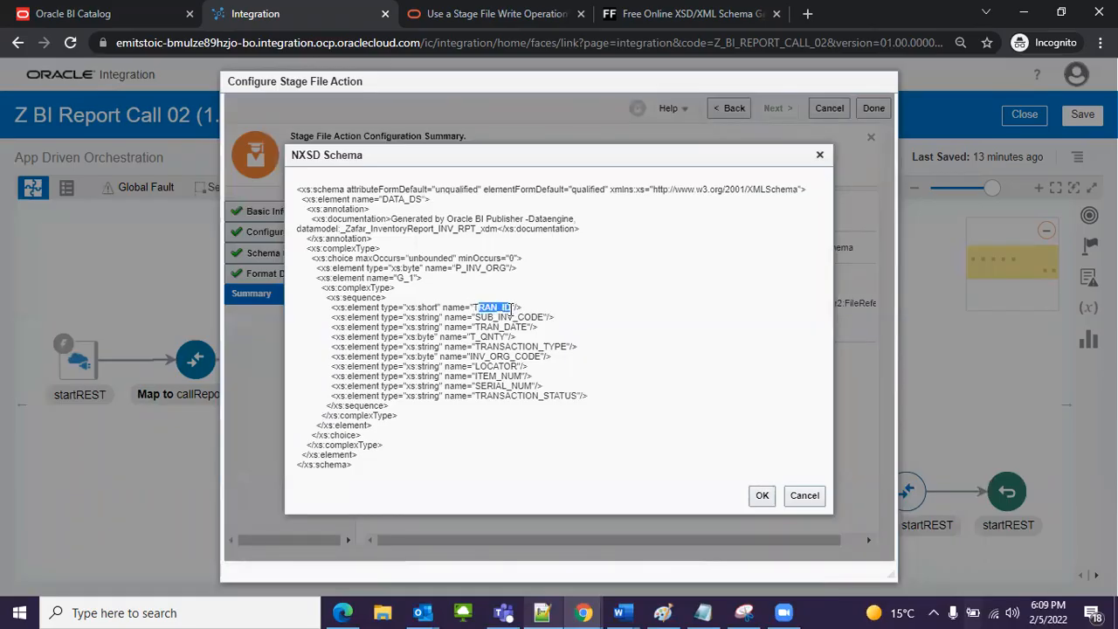
pyautogui.moveTo(476, 317); pyautogui.dragTo(519, 356)
pyautogui.click(512, 306)
pyautogui.click(519, 353)
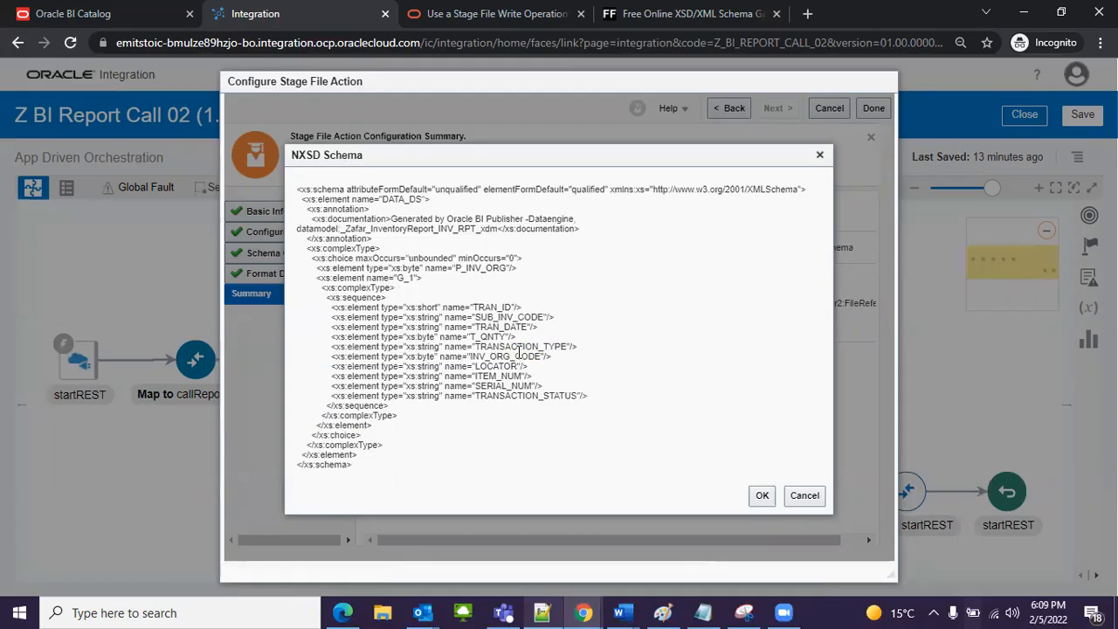
pyautogui.click(800, 498)
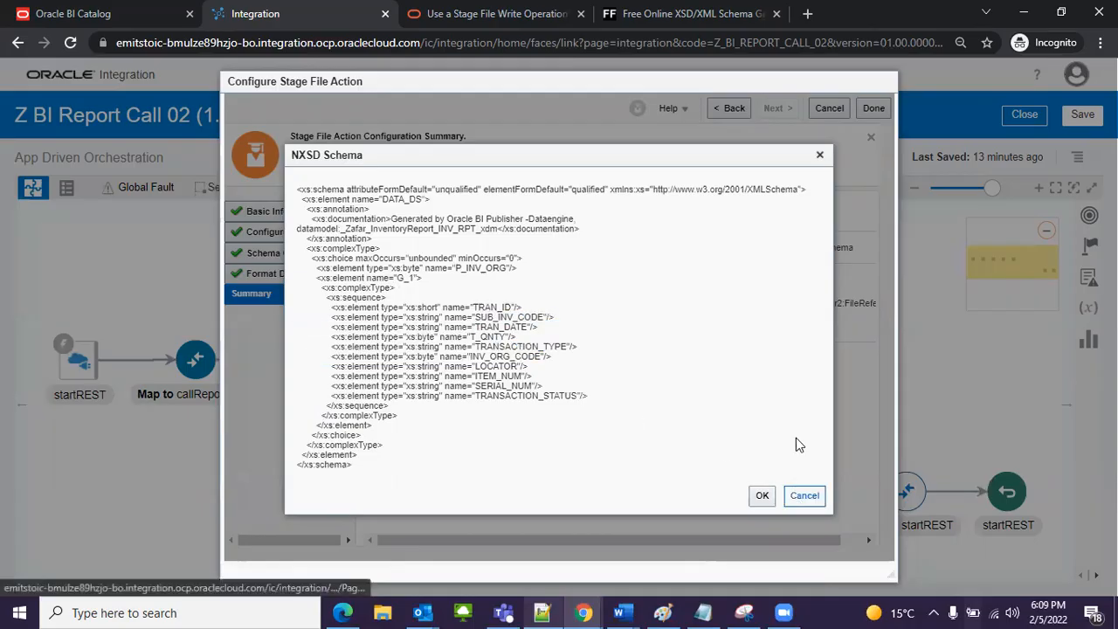
pyautogui.click(858, 110)
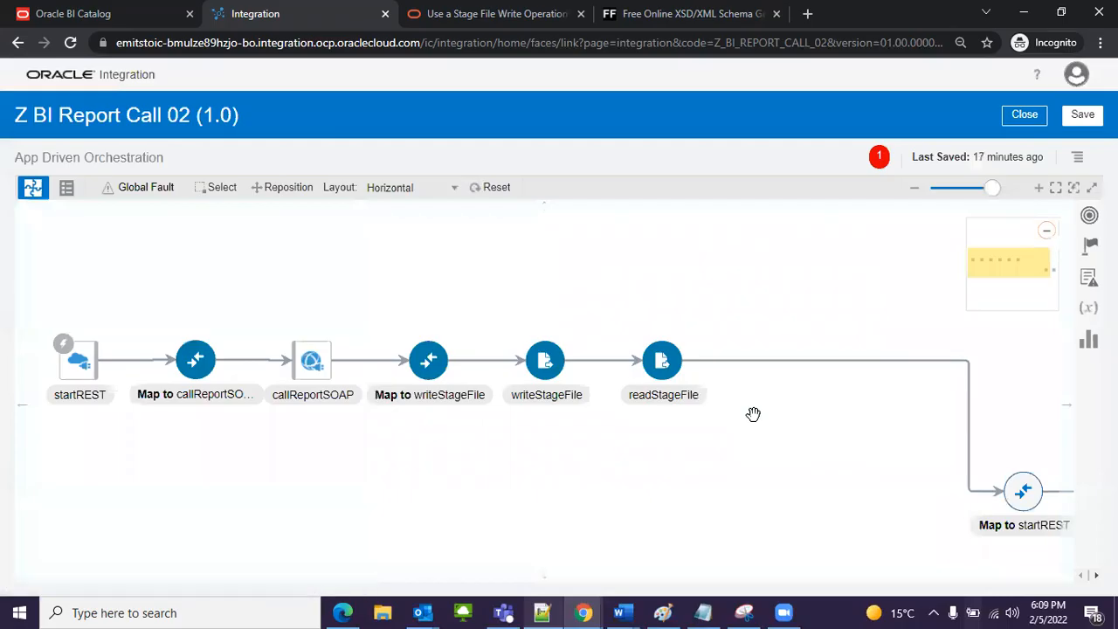
# Step: Rearrange the flow by moving the Map to startREST node nearer readStageFile and raising both startREST nodes above the main line
pyautogui.moveTo(823, 440); pyautogui.dragTo(753, 429)
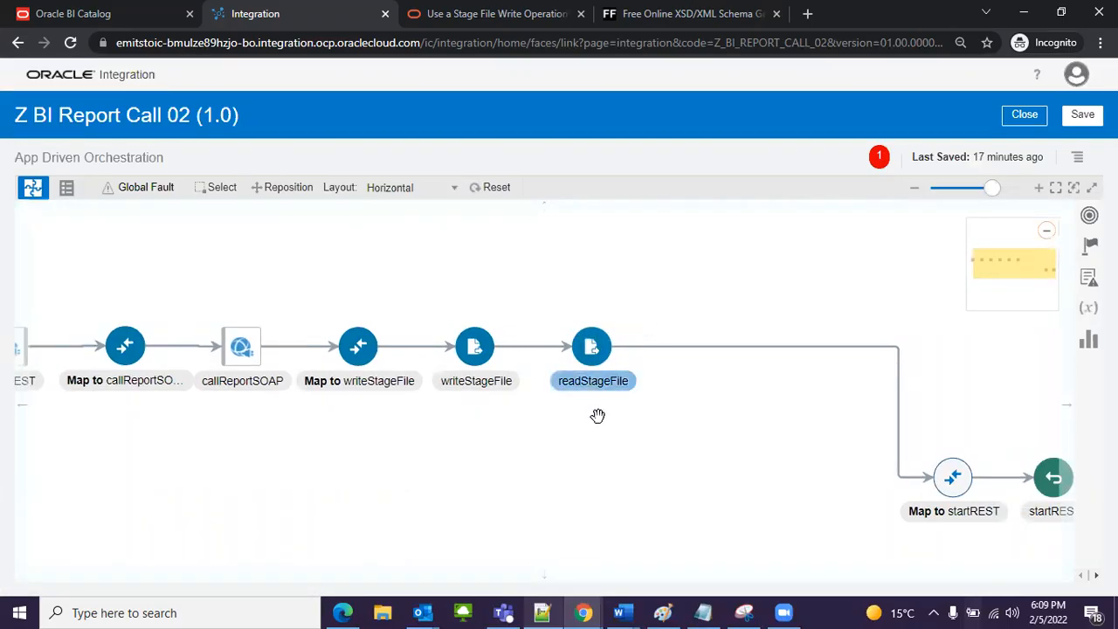
pyautogui.moveTo(852, 419); pyautogui.dragTo(758, 421)
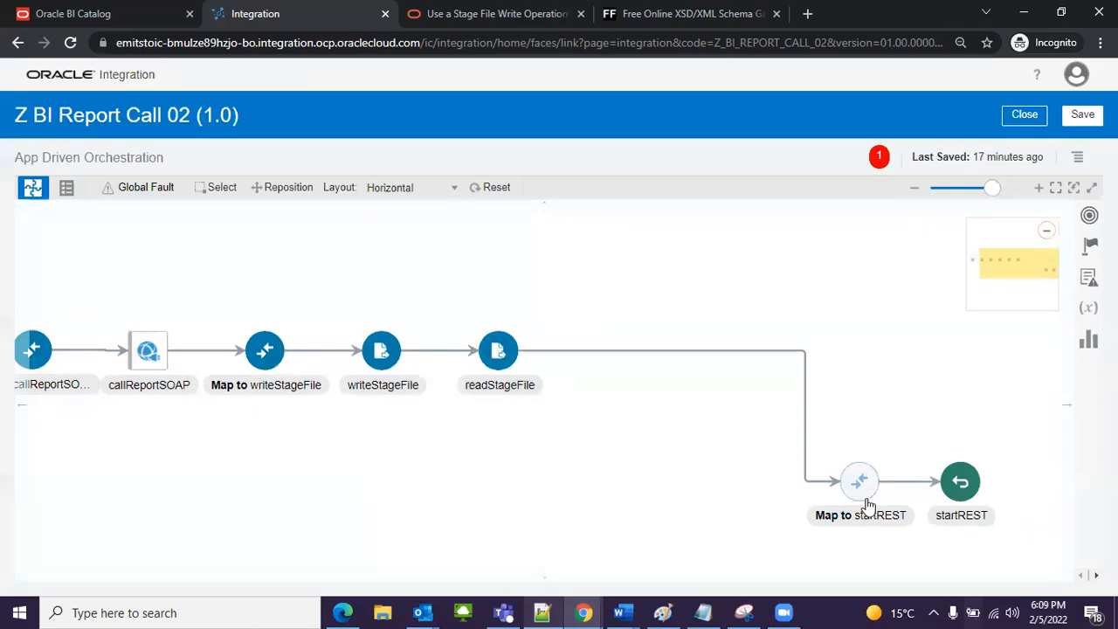
pyautogui.moveTo(861, 485); pyautogui.dragTo(707, 442)
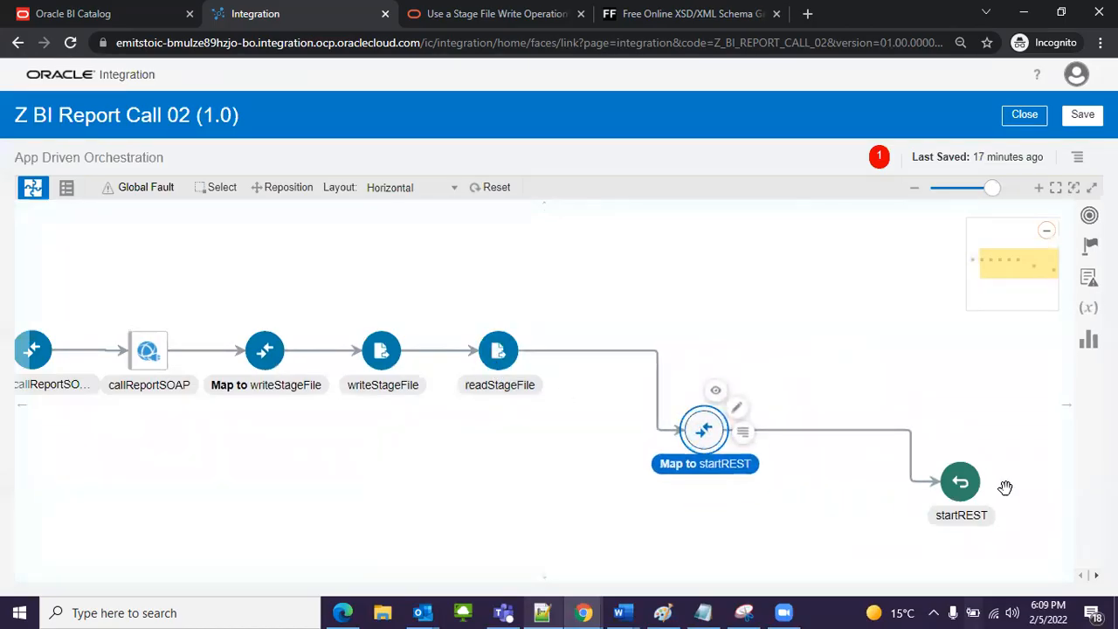
pyautogui.moveTo(813, 440); pyautogui.dragTo(822, 274)
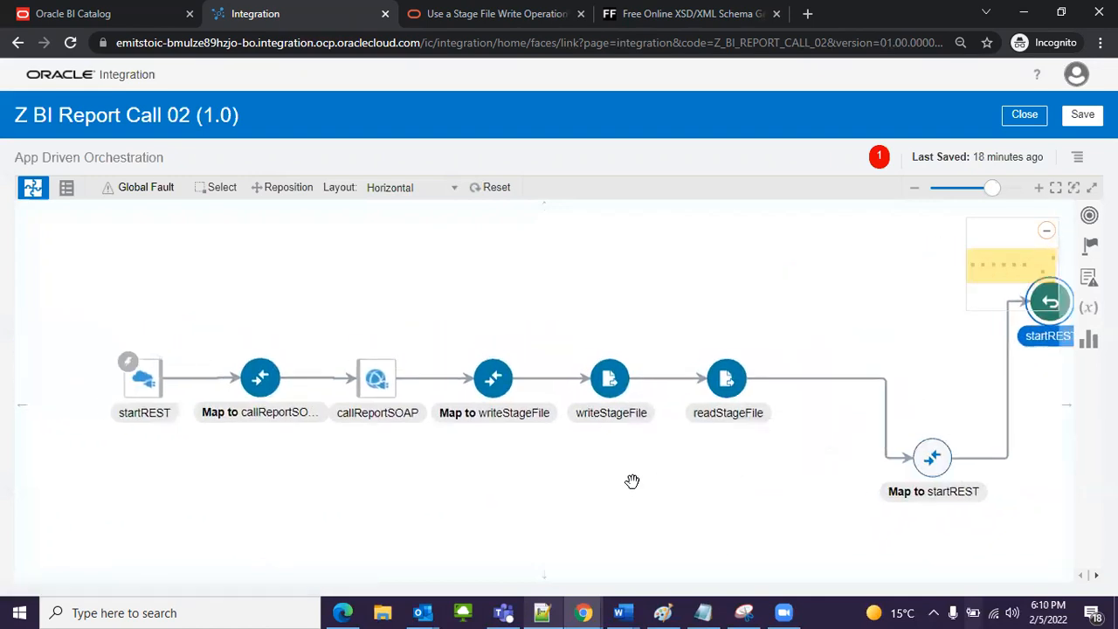
pyautogui.moveTo(46, 360); pyautogui.dragTo(97, 275)
pyautogui.moveTo(231, 443); pyautogui.dragTo(203, 477)
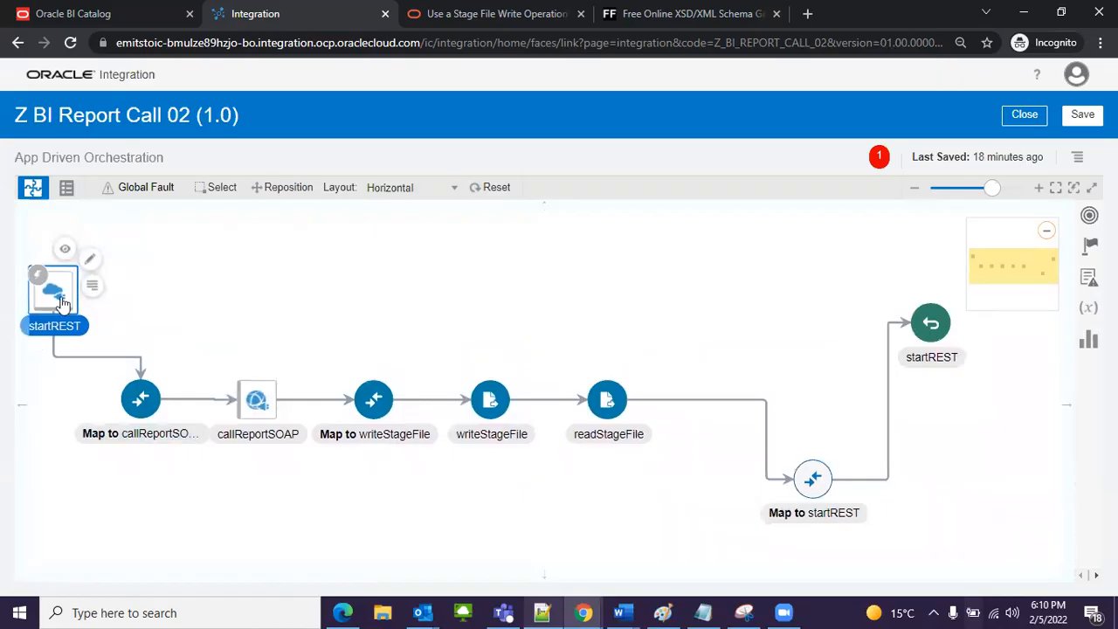
pyautogui.moveTo(61, 306); pyautogui.dragTo(49, 321)
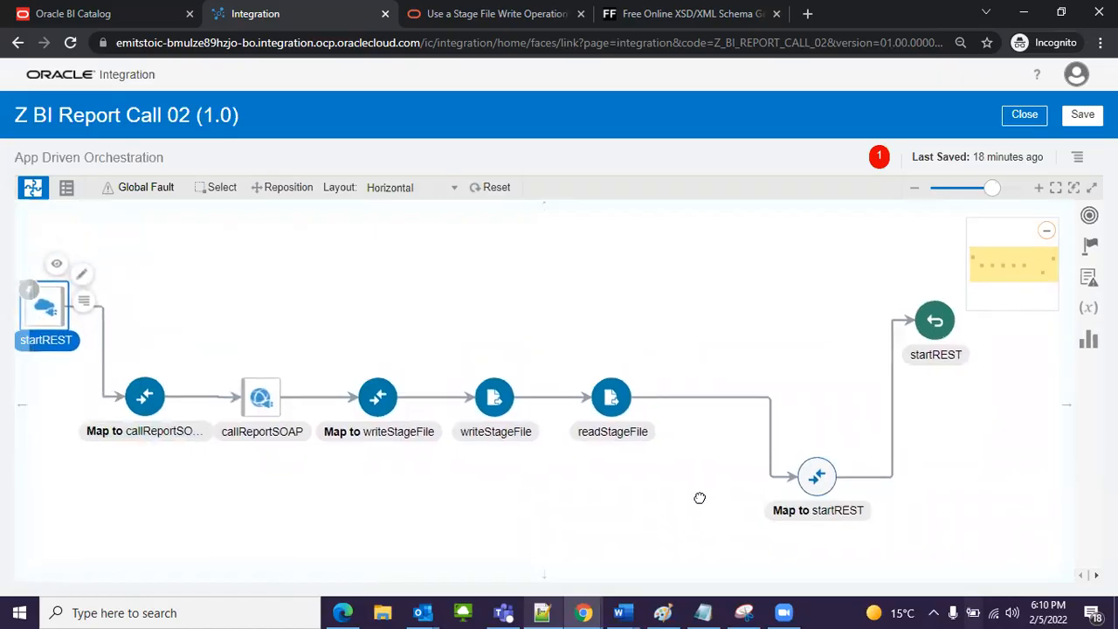
# Step: Open the Map to startREST mapping for editing and expand DATA under the target's Response Wrapper to show its fields
pyautogui.click(860, 476)
pyautogui.click(889, 437)
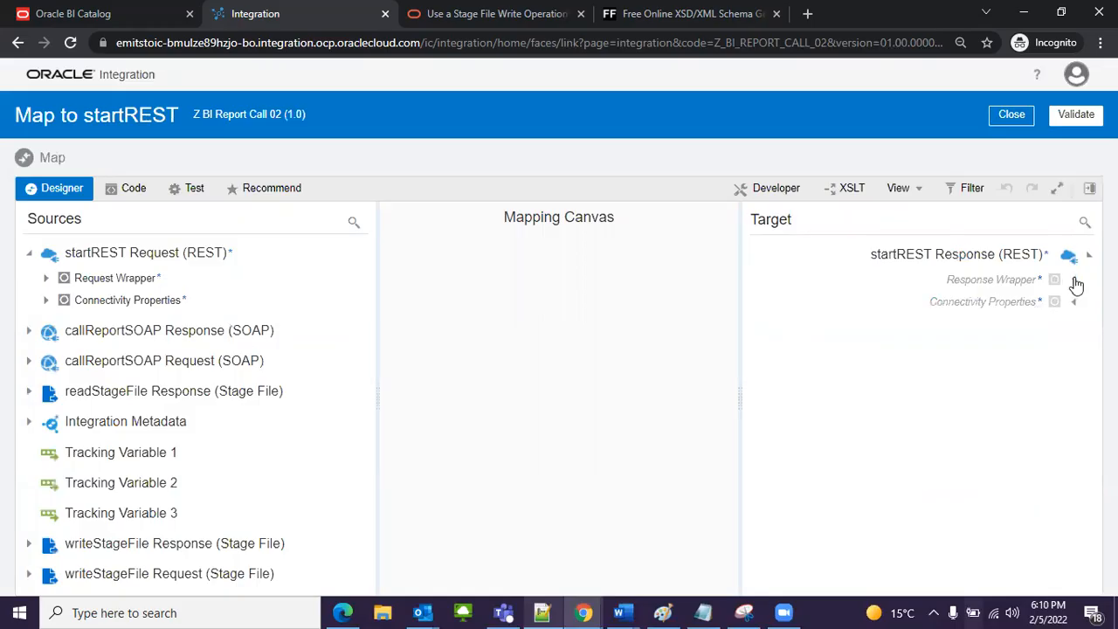
pyautogui.click(1074, 279)
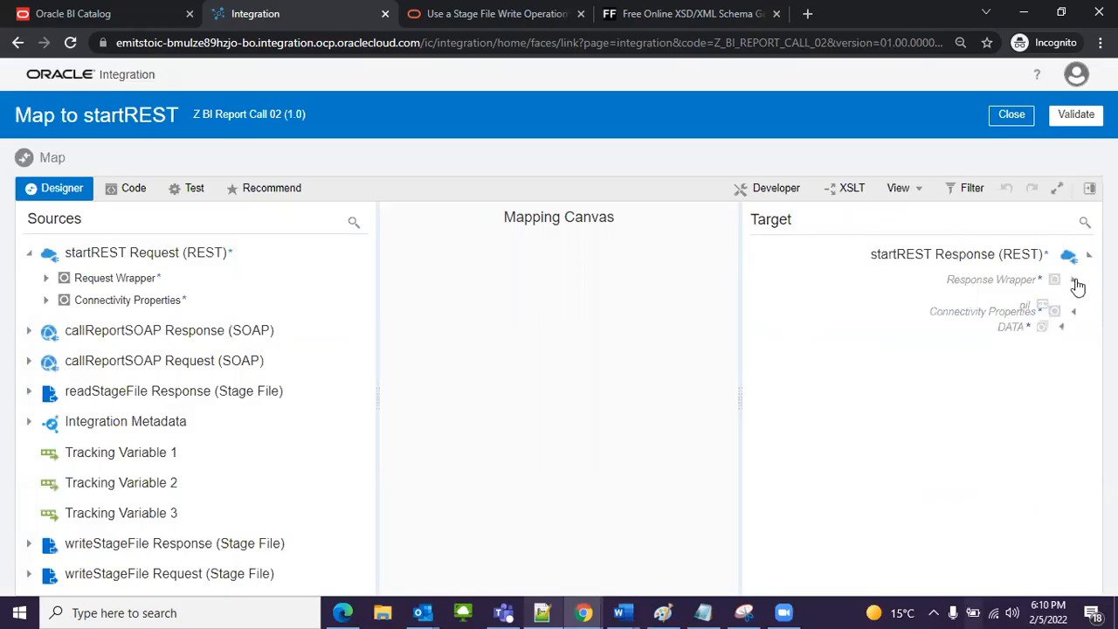
pyautogui.click(1063, 330)
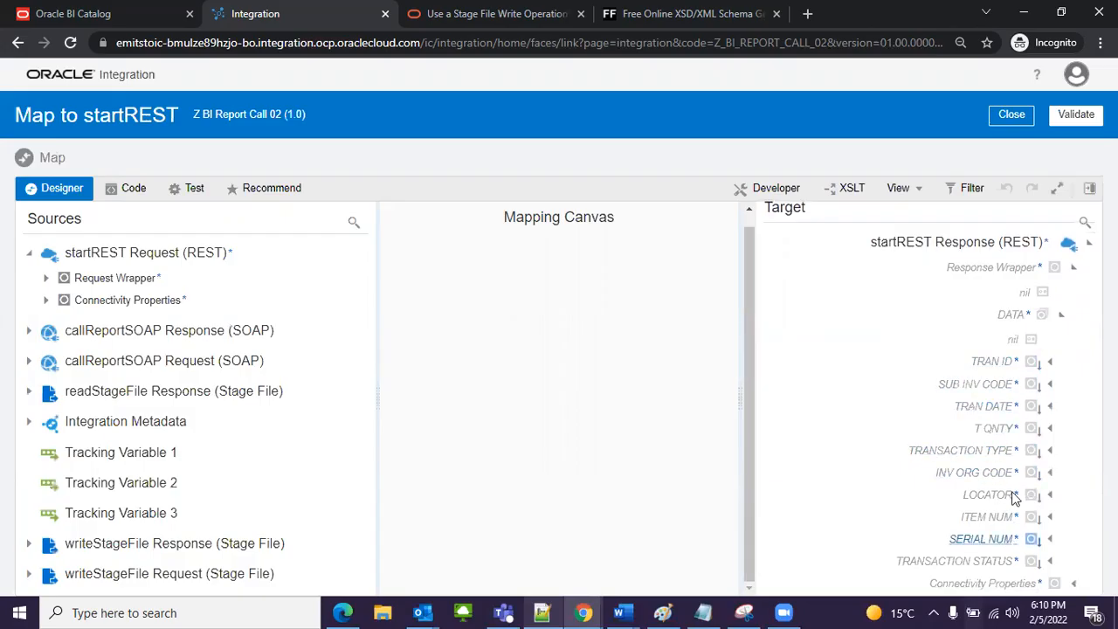
pyautogui.click(1060, 320)
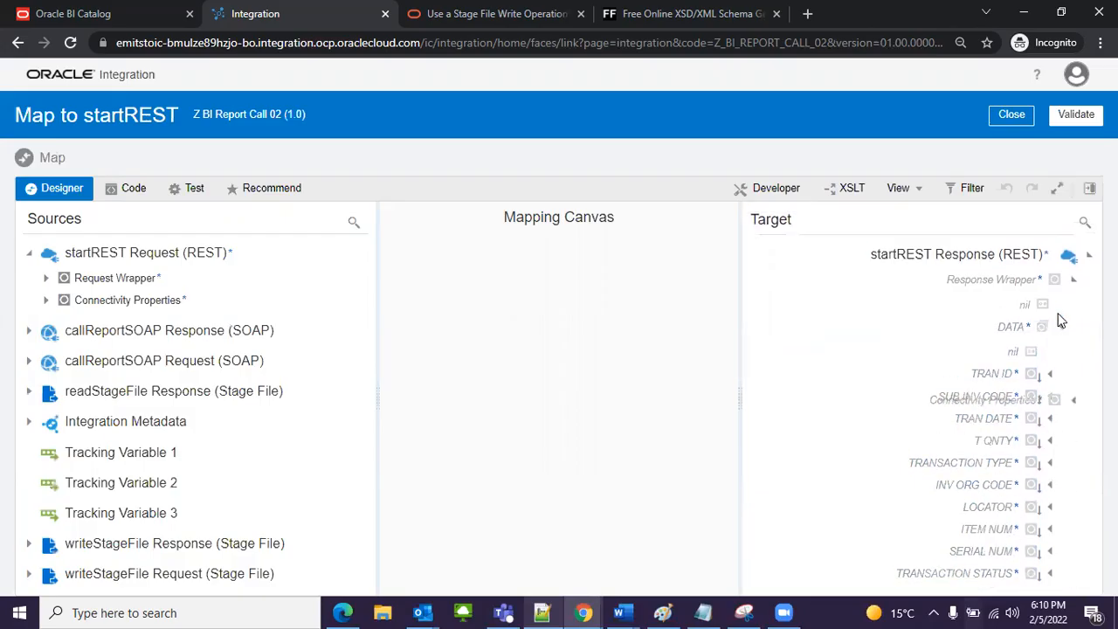
pyautogui.click(1060, 325)
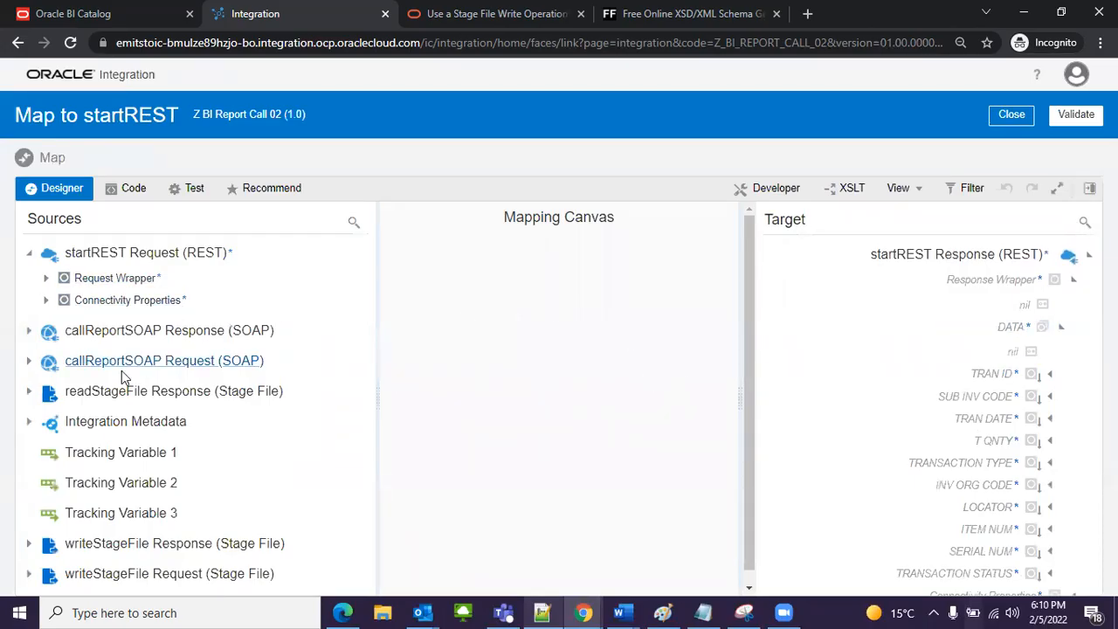
# Step: Expand the readStageFile Response source through ReadResponse, DATA_DS and choice to show the fields under G_1
pyautogui.click(28, 393)
pyautogui.click(45, 417)
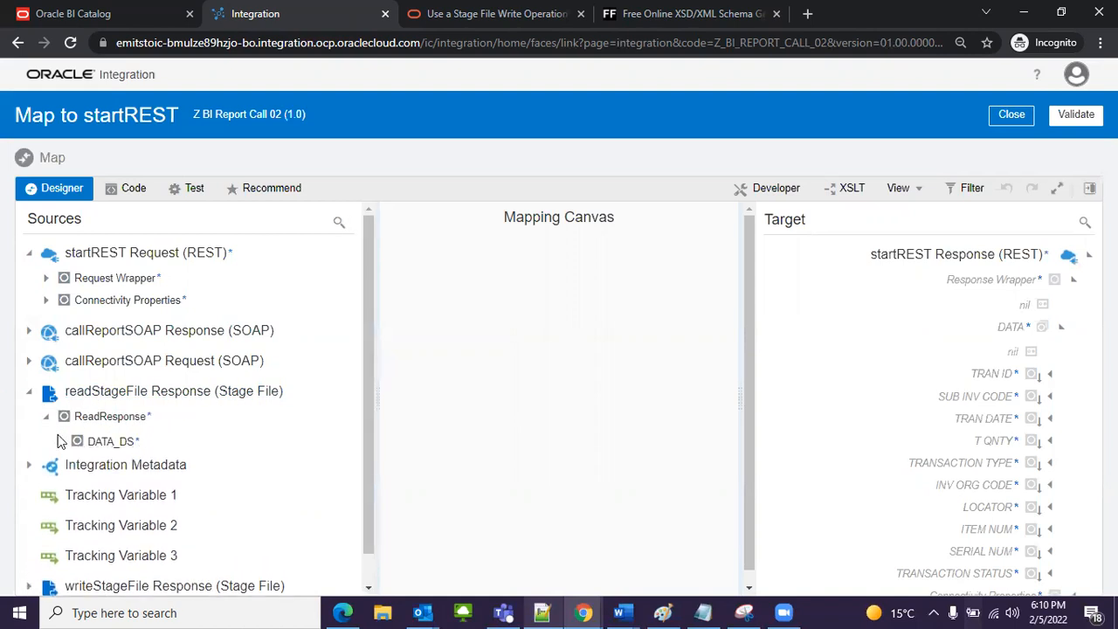
pyautogui.click(59, 442)
pyautogui.click(72, 467)
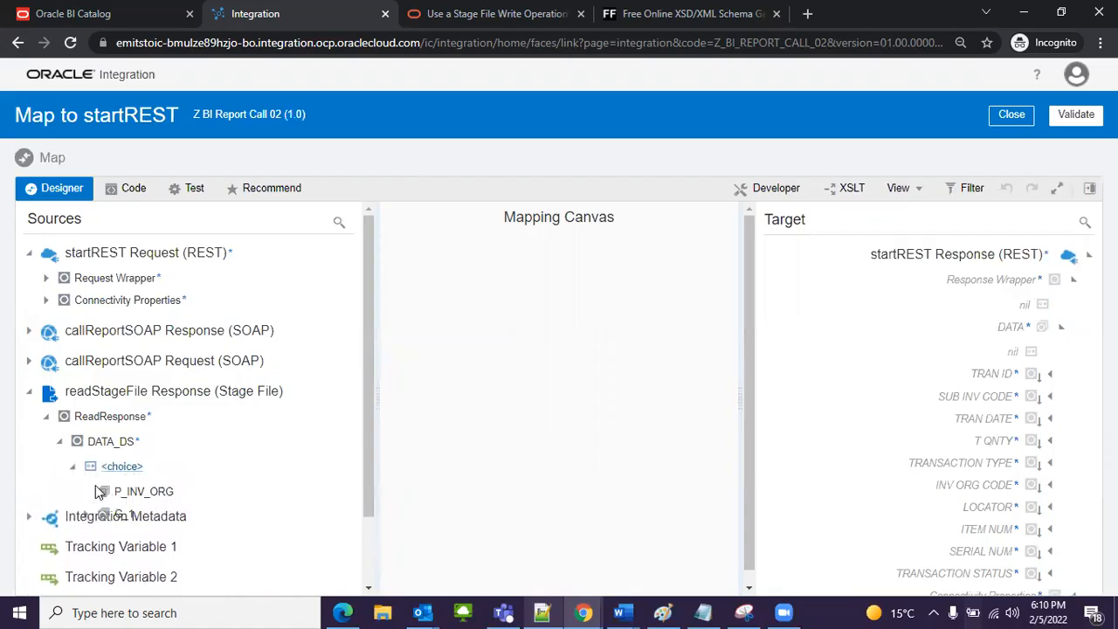
pyautogui.scroll(-2, 173, 445)
pyautogui.click(85, 405)
pyautogui.scroll(-3, 165, 444)
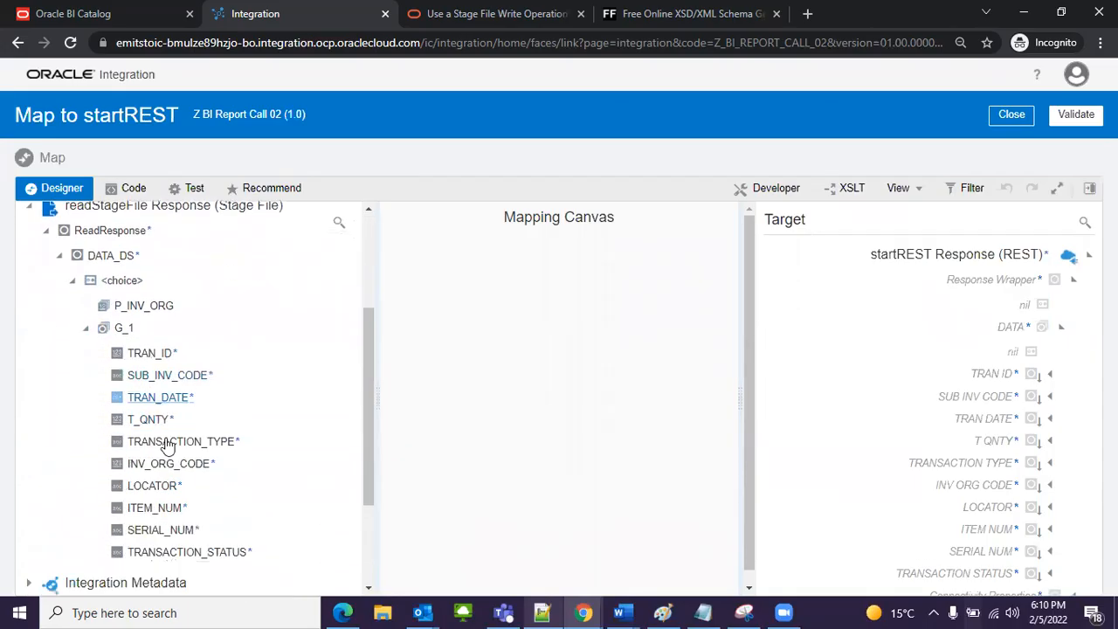
pyautogui.scroll(2, 140, 381)
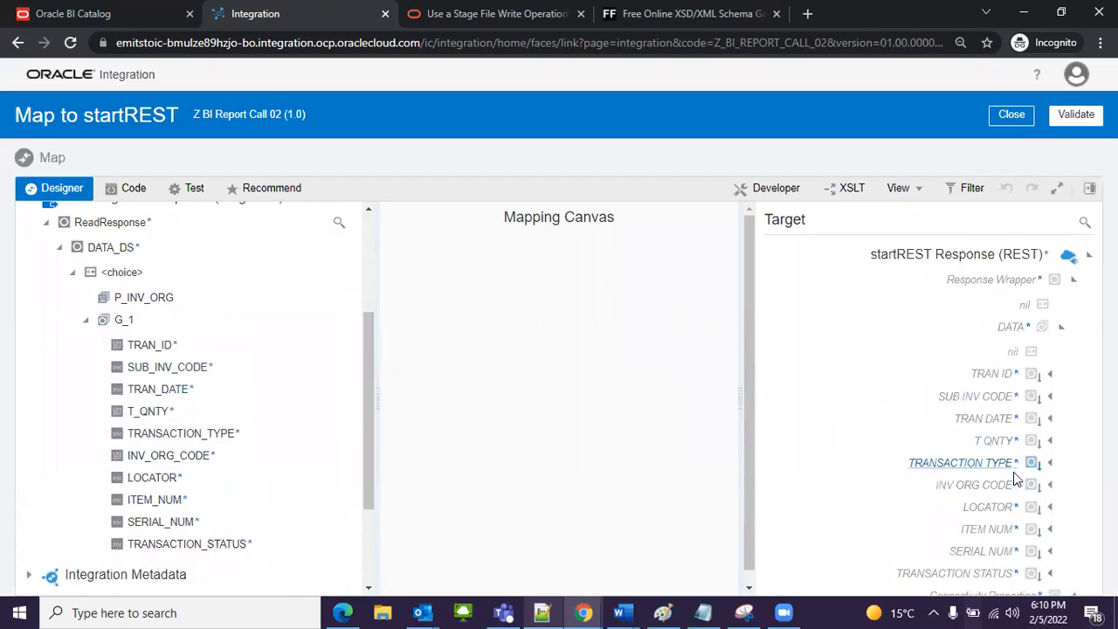
pyautogui.scroll(-1, 1014, 472)
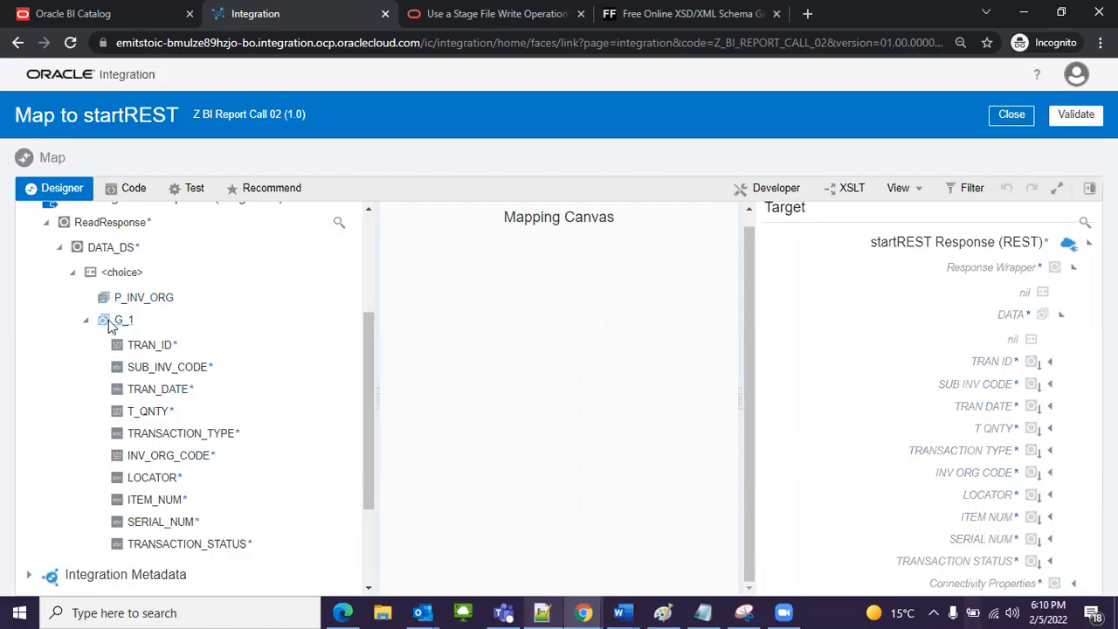
# Step: Map G_1 to DATA, and TRAN_ID, SUB_INV_CODE, TRAN_DATE, T_QNTY, TRANSACTION_TYPE and INV_ORG_CODE to their matching response fields
pyautogui.moveTo(109, 325); pyautogui.dragTo(959, 320)
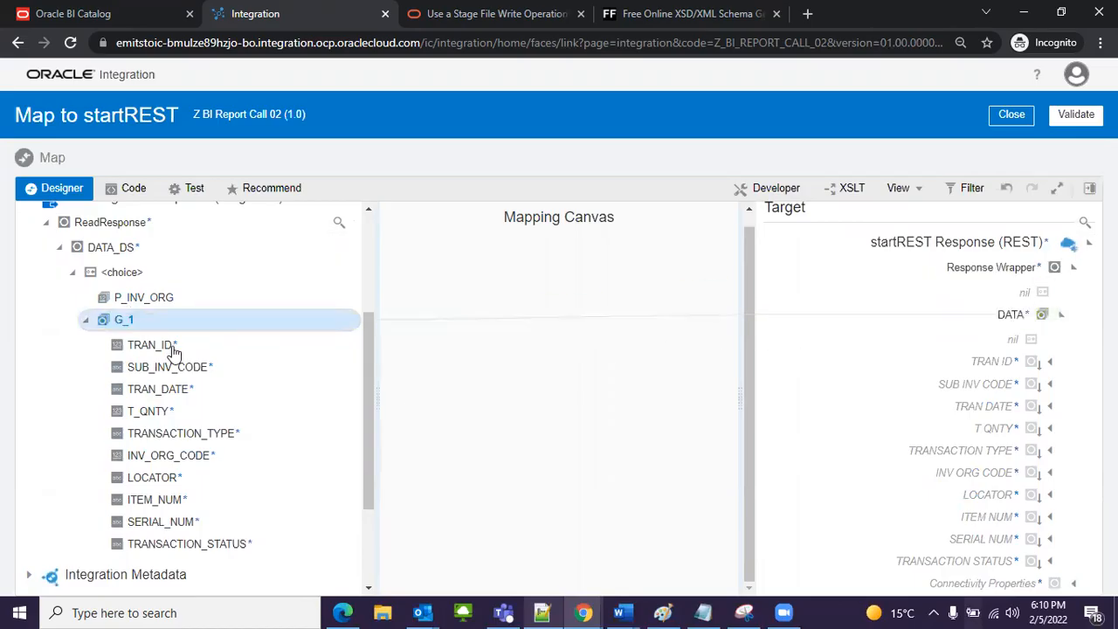
pyautogui.moveTo(151, 345); pyautogui.dragTo(955, 361)
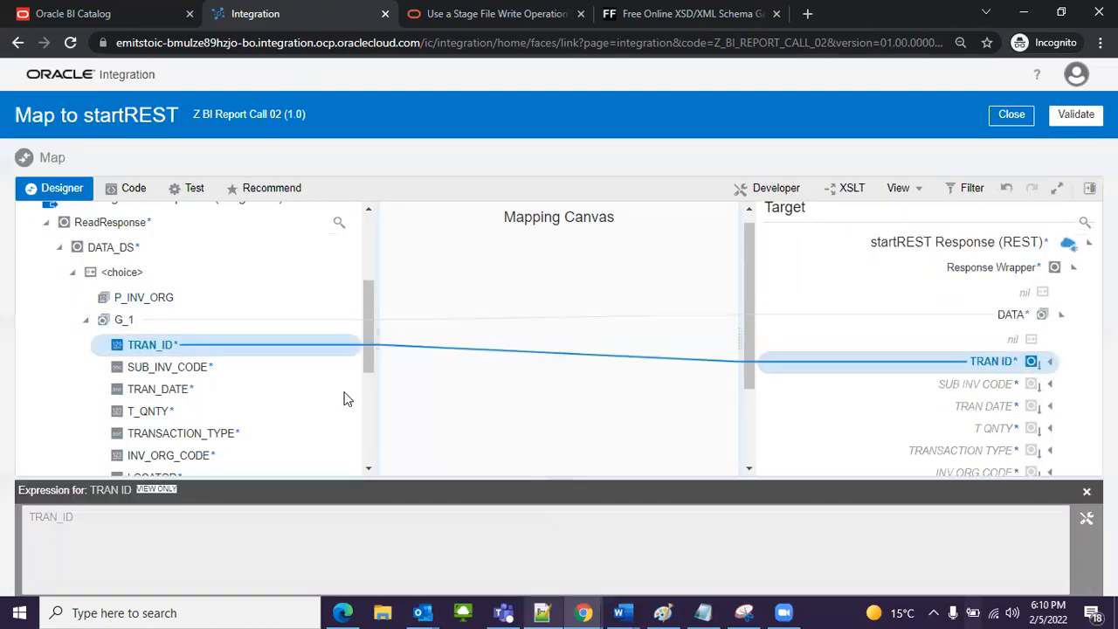
pyautogui.moveTo(248, 377); pyautogui.dragTo(911, 394)
pyautogui.moveTo(170, 395); pyautogui.dragTo(926, 402)
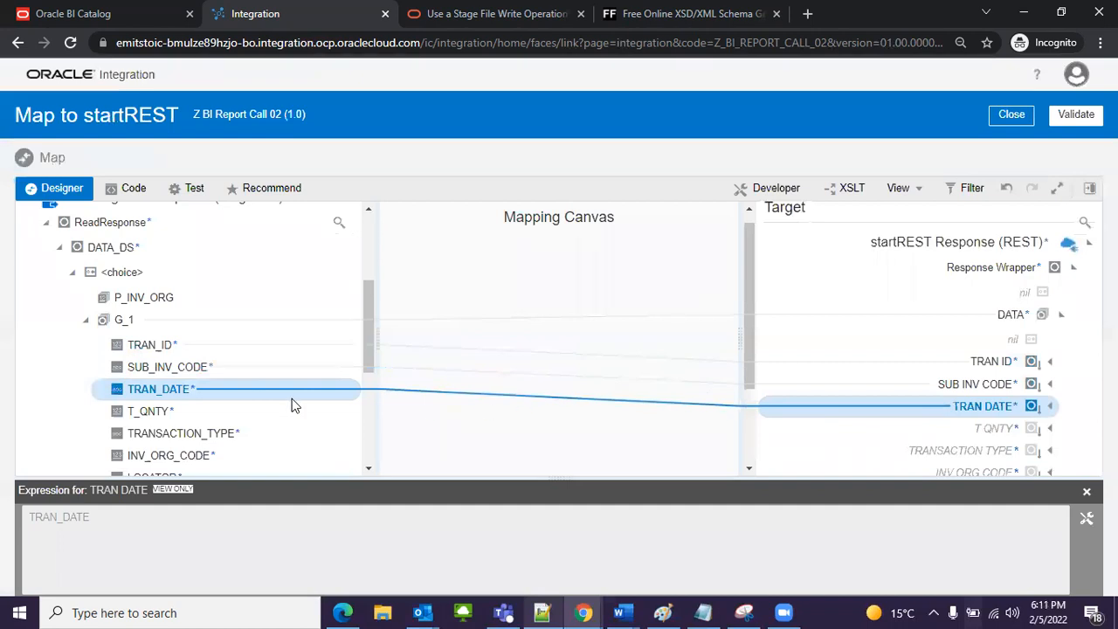
pyautogui.moveTo(150, 412); pyautogui.dragTo(922, 429)
pyautogui.moveTo(210, 440); pyautogui.dragTo(865, 374)
pyautogui.moveTo(188, 455); pyautogui.dragTo(871, 407)
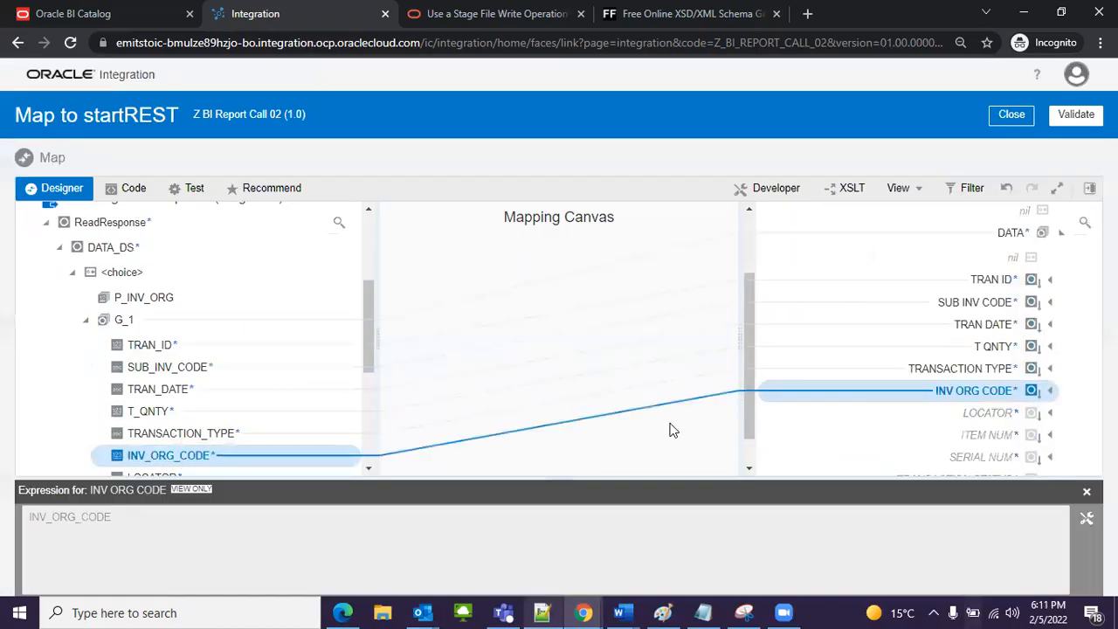
pyautogui.click(1081, 496)
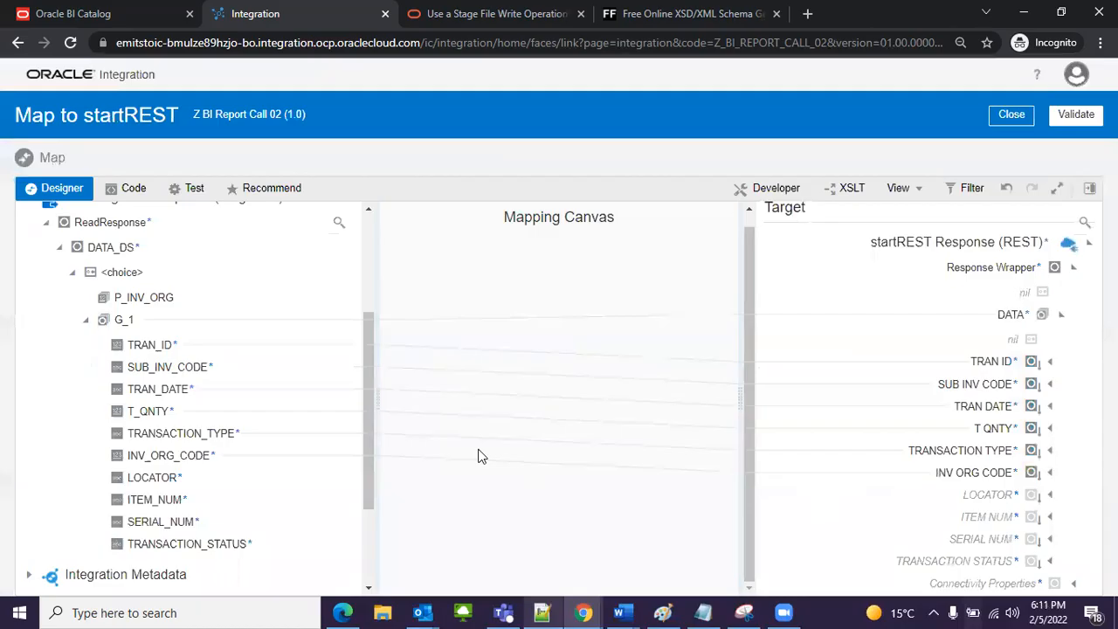
# Step: Map LOCATOR, ITEM_NUM, SERIAL_NUM and TRANSACTION_STATUS from G_1 to their matching fields under the response's DATA
pyautogui.scroll(-3, 95, 524)
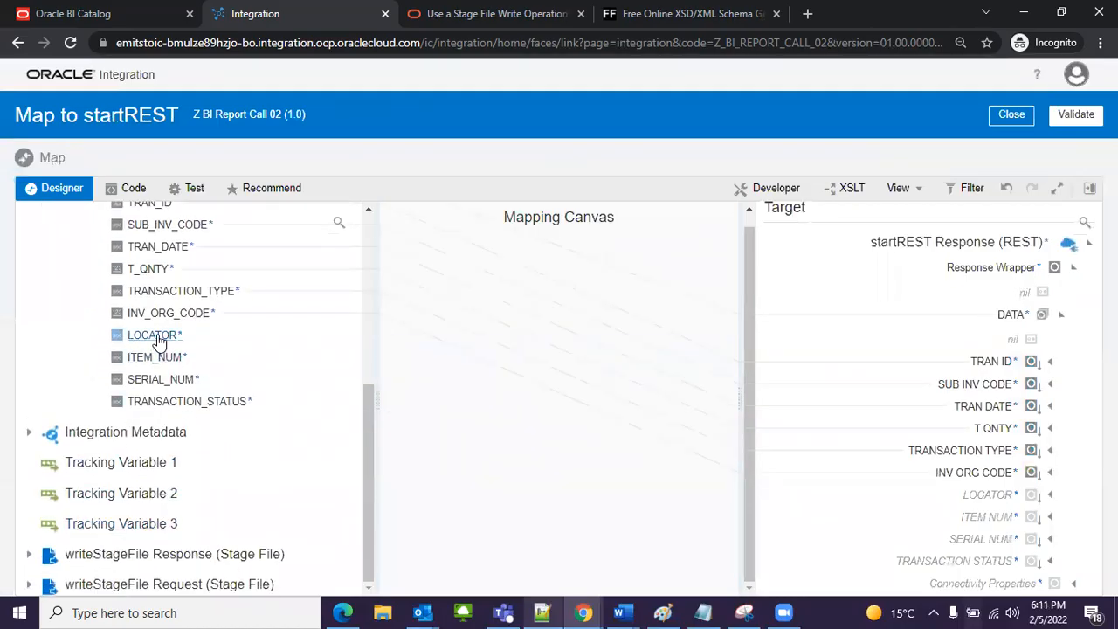
pyautogui.moveTo(175, 335); pyautogui.dragTo(914, 495)
pyautogui.moveTo(157, 357); pyautogui.dragTo(959, 447)
pyautogui.moveTo(161, 379); pyautogui.dragTo(938, 423)
pyautogui.moveTo(188, 403)
pyautogui.mouseDown()
pyautogui.moveTo(725, 472)
pyautogui.moveTo(864, 506)
pyautogui.moveTo(206, 395)
pyautogui.mouseUp()
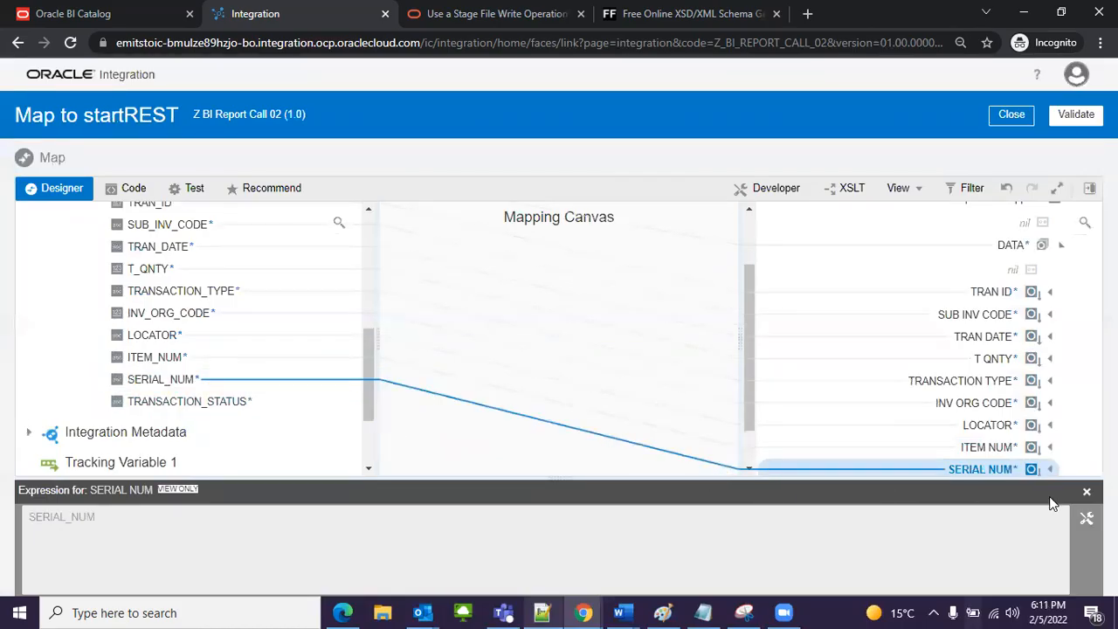
pyautogui.click(1087, 487)
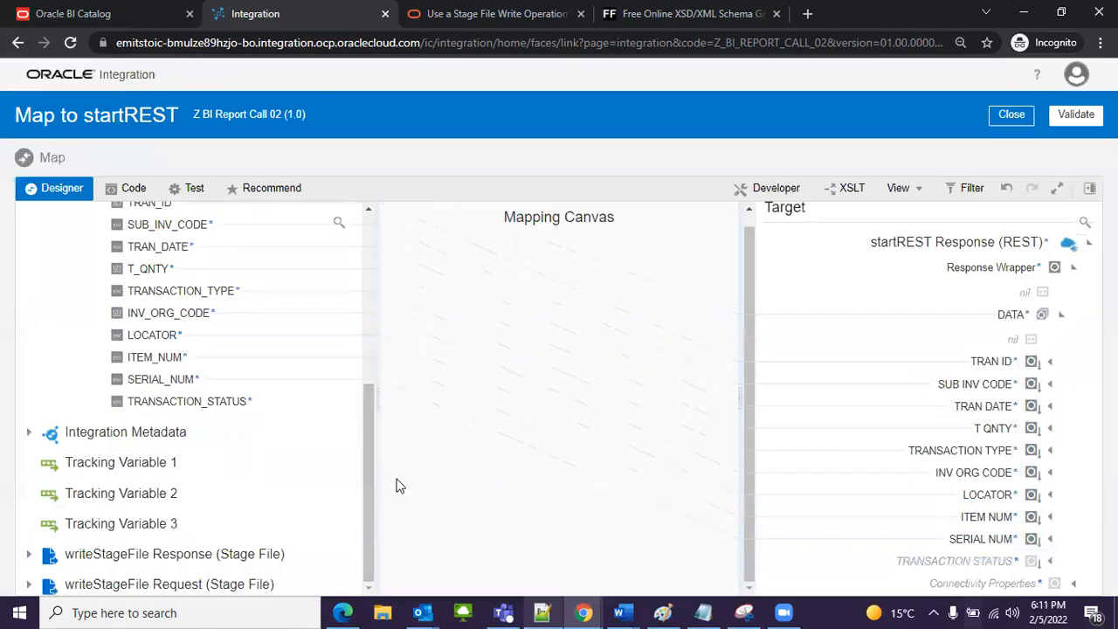
pyautogui.moveTo(179, 401); pyautogui.dragTo(937, 561)
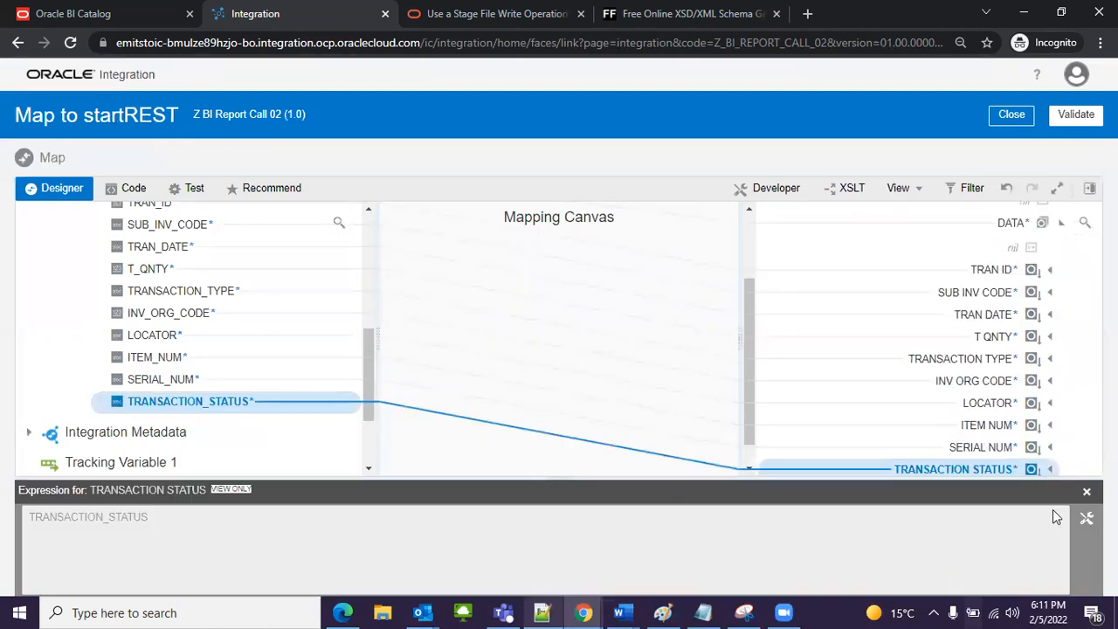
pyautogui.click(1087, 491)
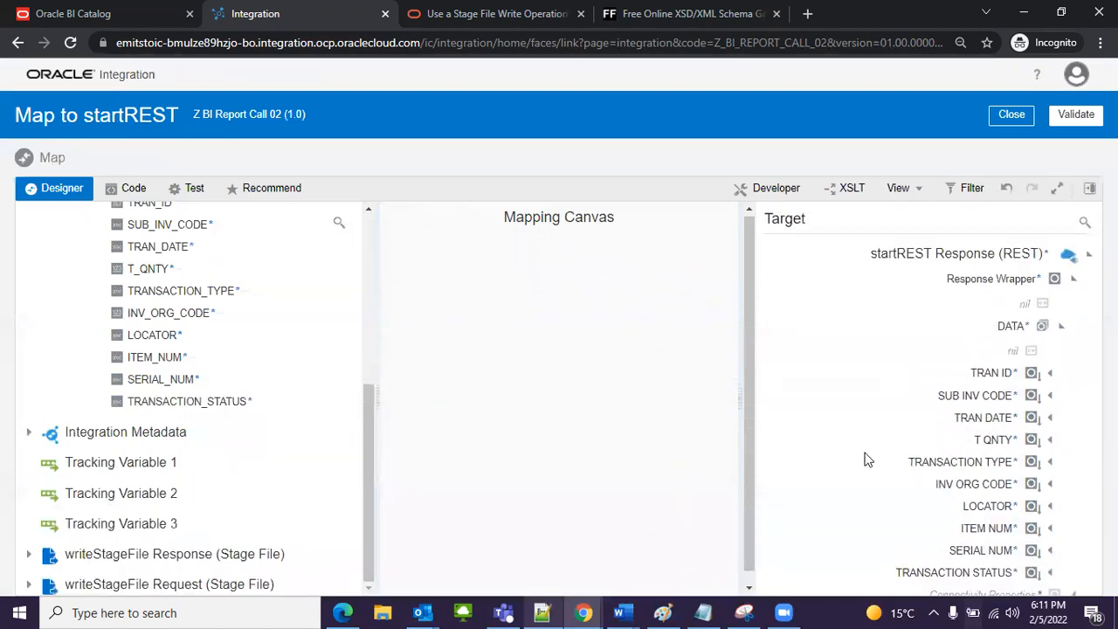
# Step: Validate the Map to startREST mapping and close it to return to the integration flow
pyautogui.click(1076, 115)
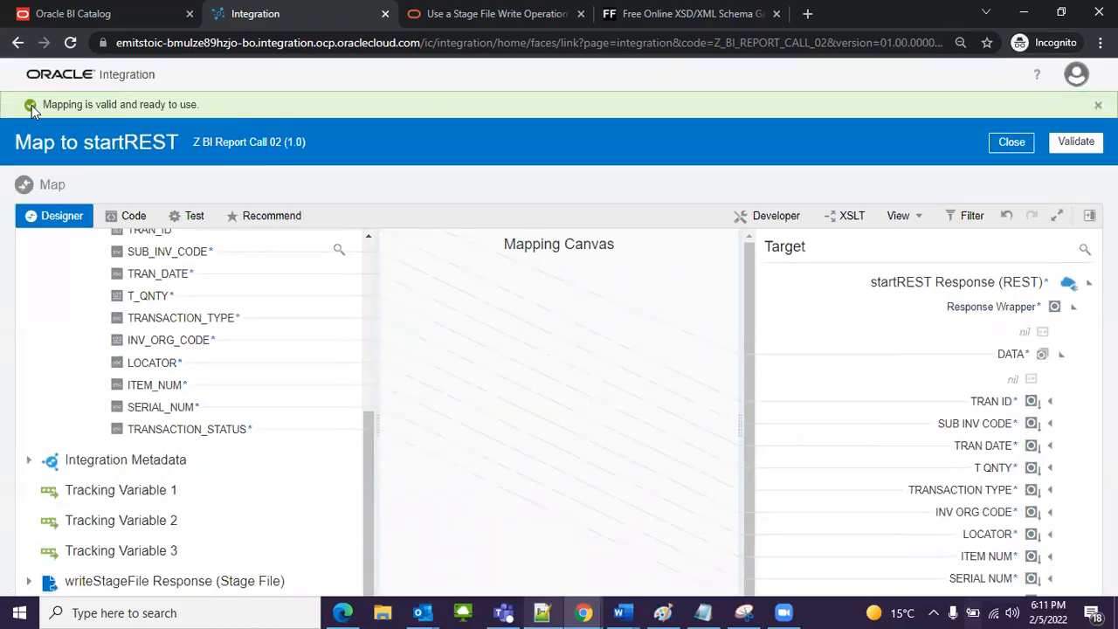
pyautogui.moveTo(66, 107); pyautogui.dragTo(248, 109)
pyautogui.click(248, 109)
pyautogui.click(1011, 142)
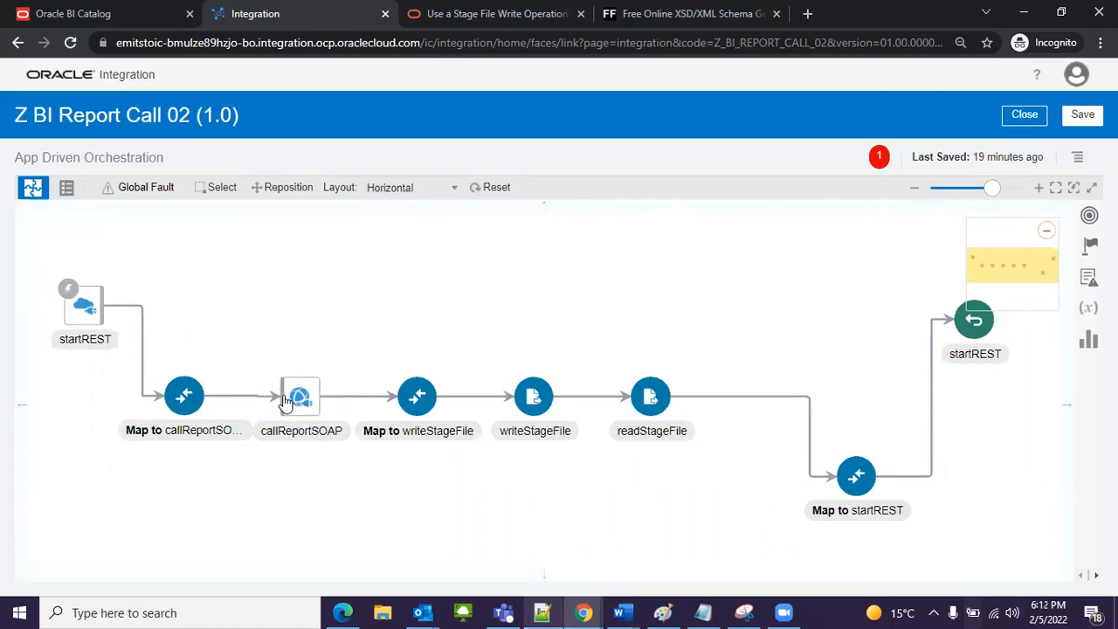
# Step: Review the callReportSOAP invoke in the flow together with its request mapping and the Map to startREST node
pyautogui.moveTo(289, 401)
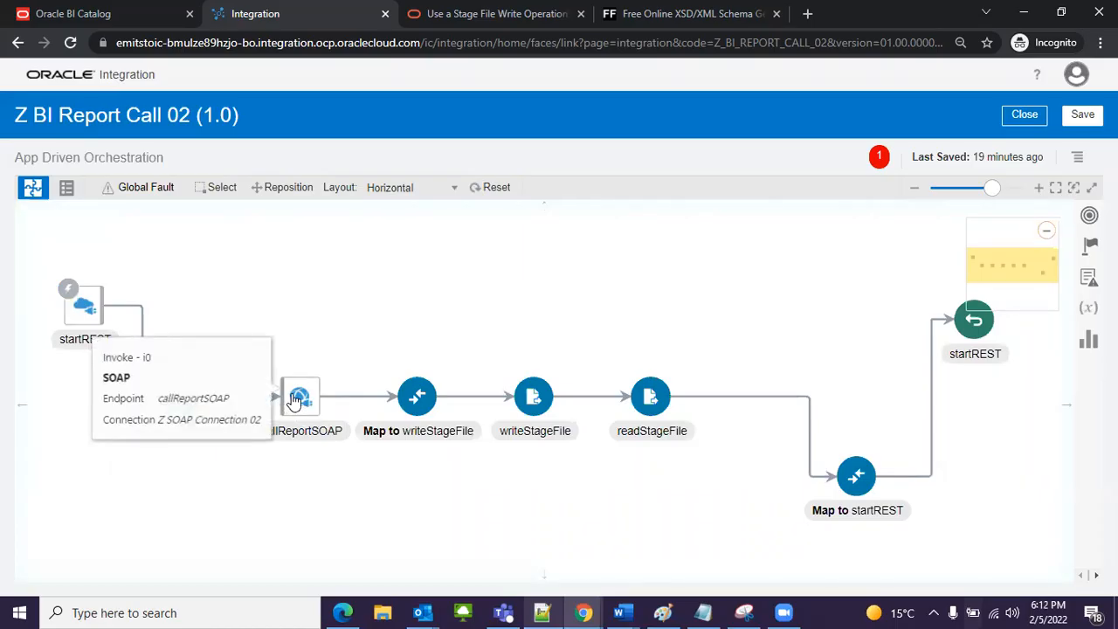
pyautogui.click(295, 401)
pyautogui.click(299, 459)
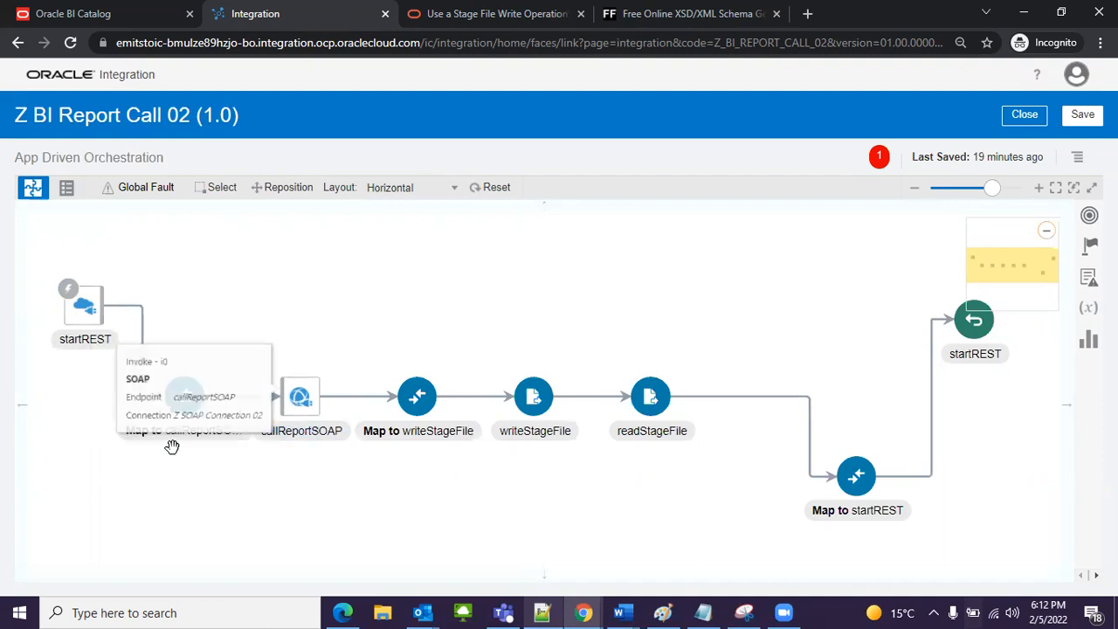
pyautogui.click(179, 401)
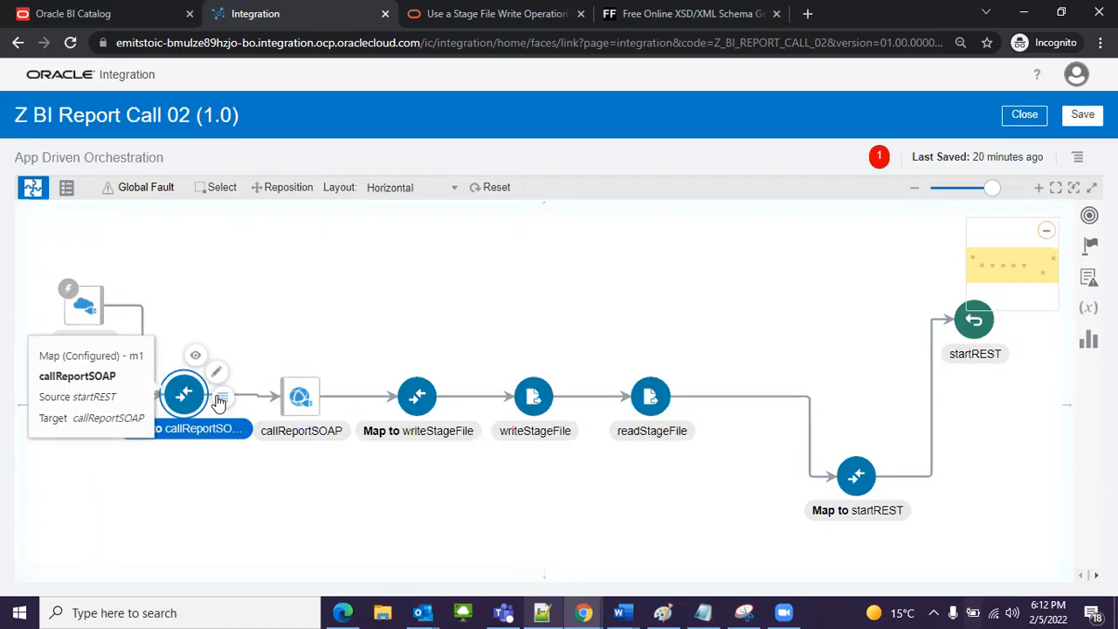
pyautogui.click(298, 398)
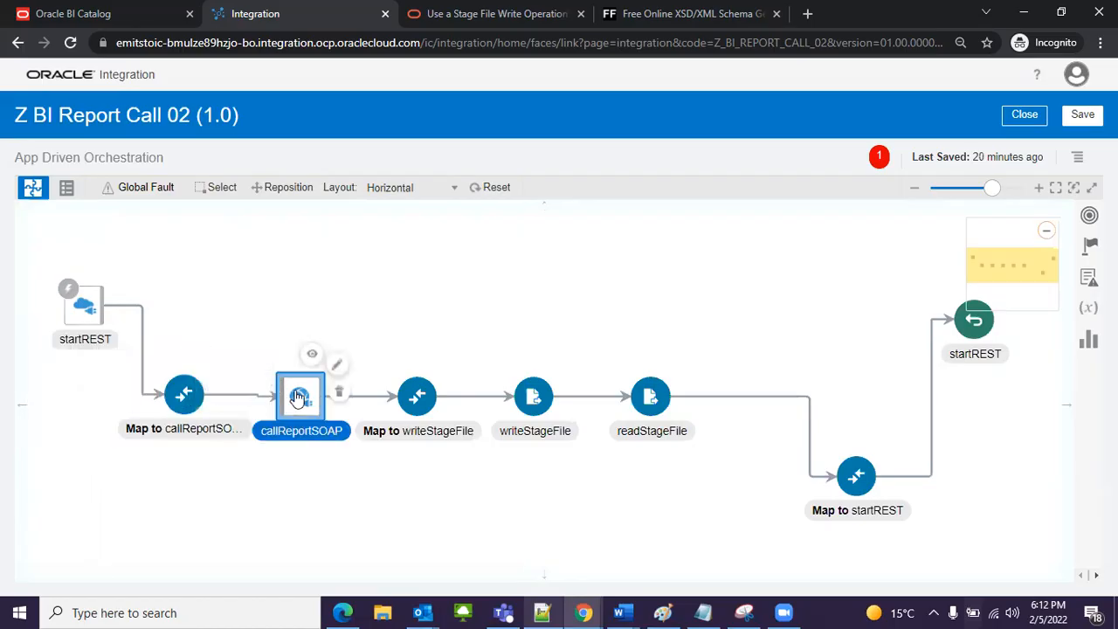
pyautogui.click(184, 395)
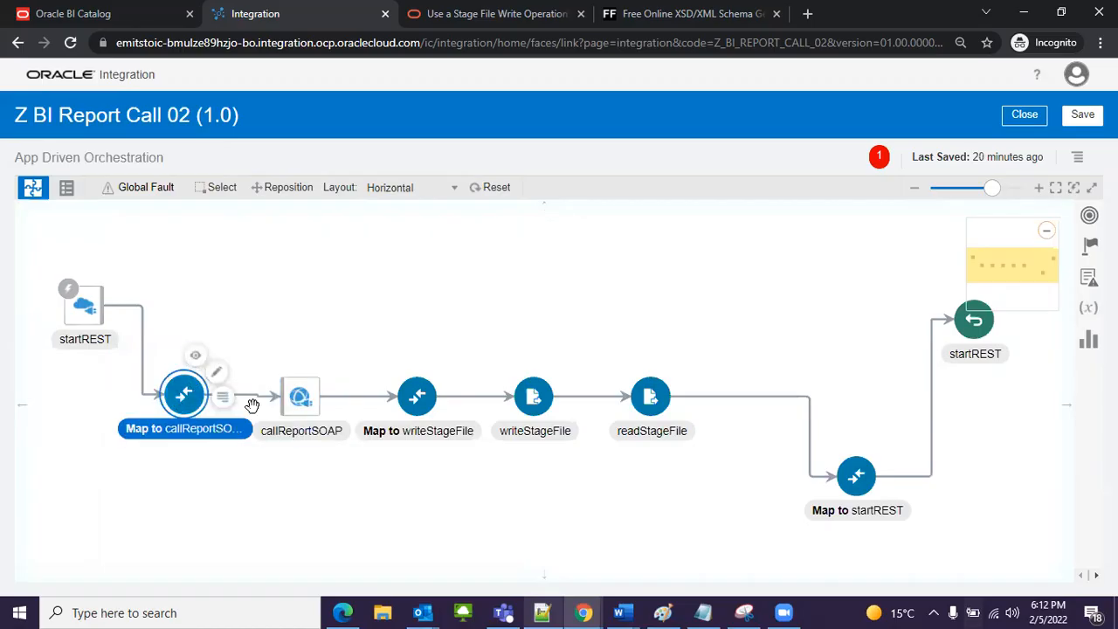
pyautogui.click(858, 491)
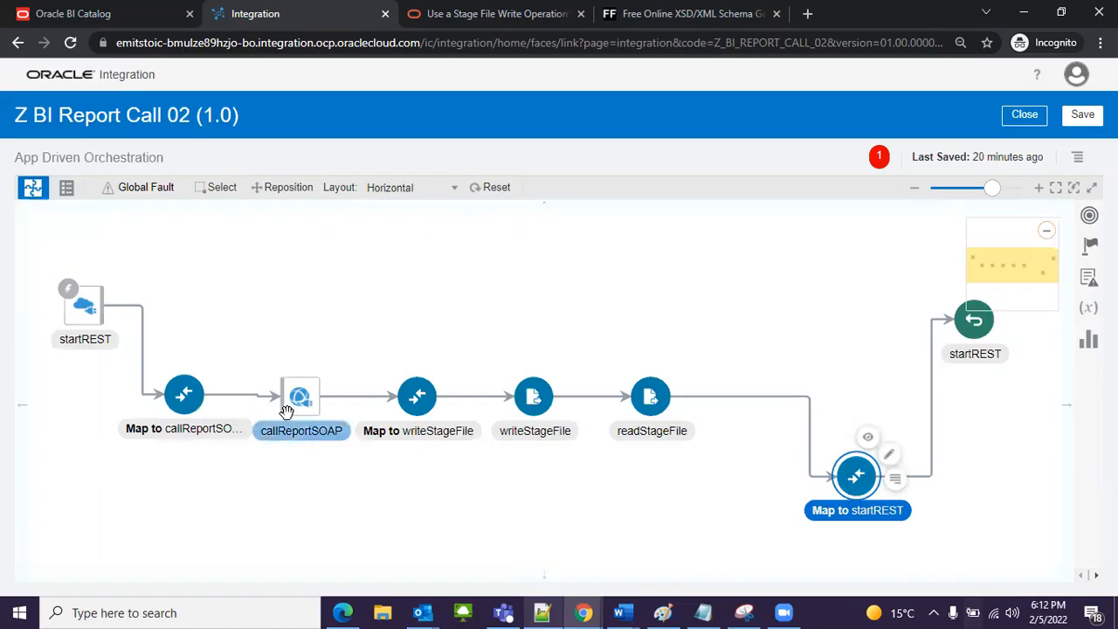
pyautogui.click(186, 397)
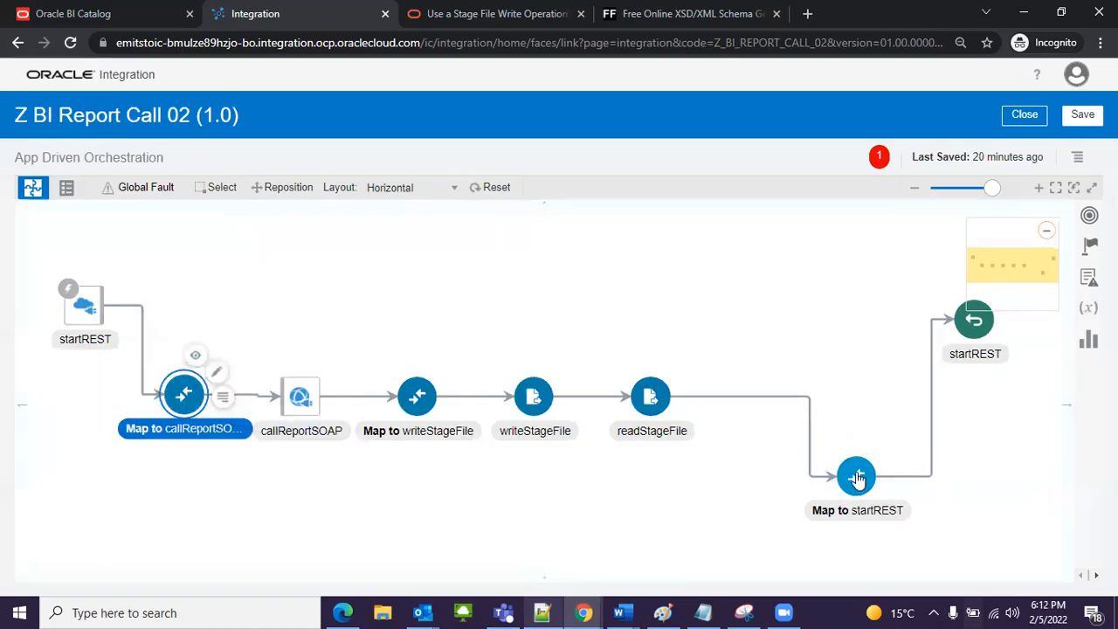
pyautogui.click(861, 507)
pyautogui.click(301, 400)
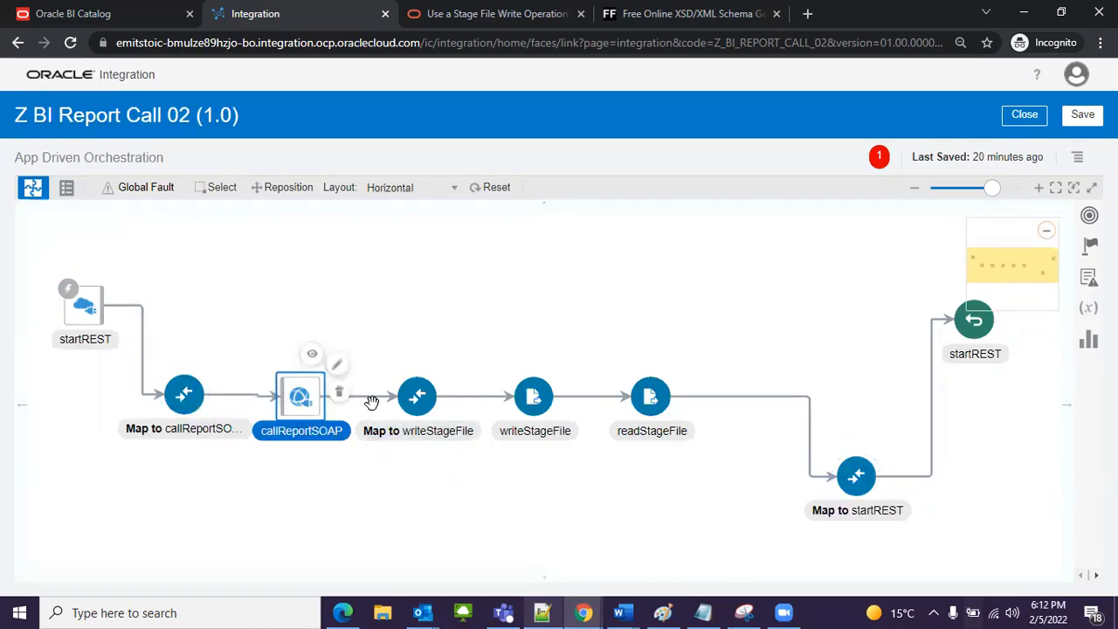
# Step: Review the flow from callReportSOAP through Map to writeStageFile, writeStageFile and readStageFile to the Map to startREST node
pyautogui.click(531, 402)
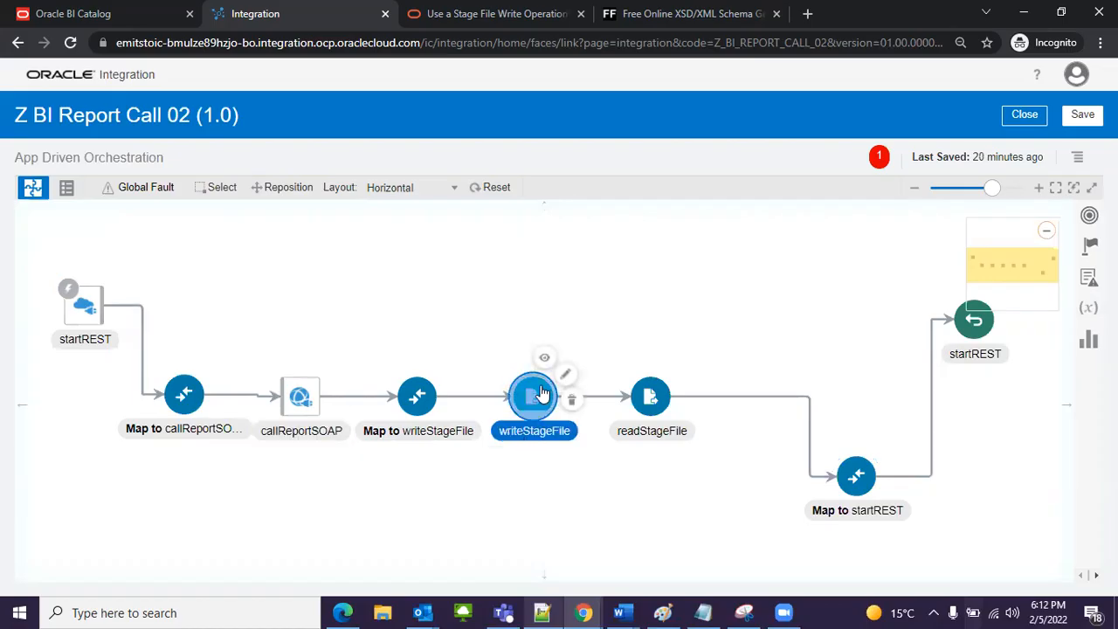
pyautogui.click(420, 393)
pyautogui.click(321, 404)
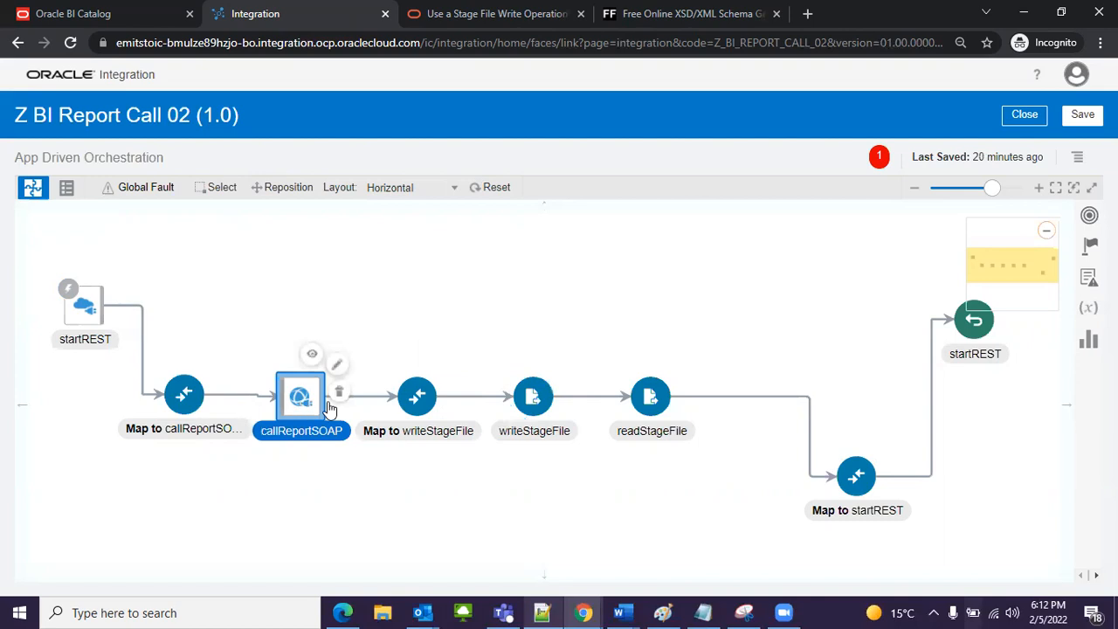
pyautogui.click(433, 420)
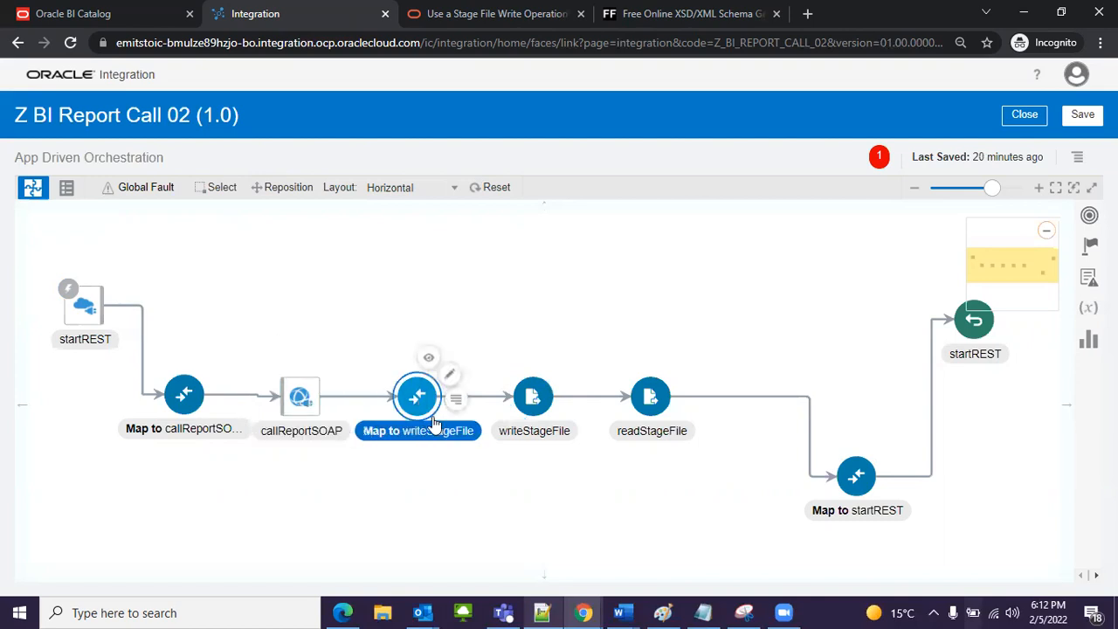
pyautogui.click(304, 389)
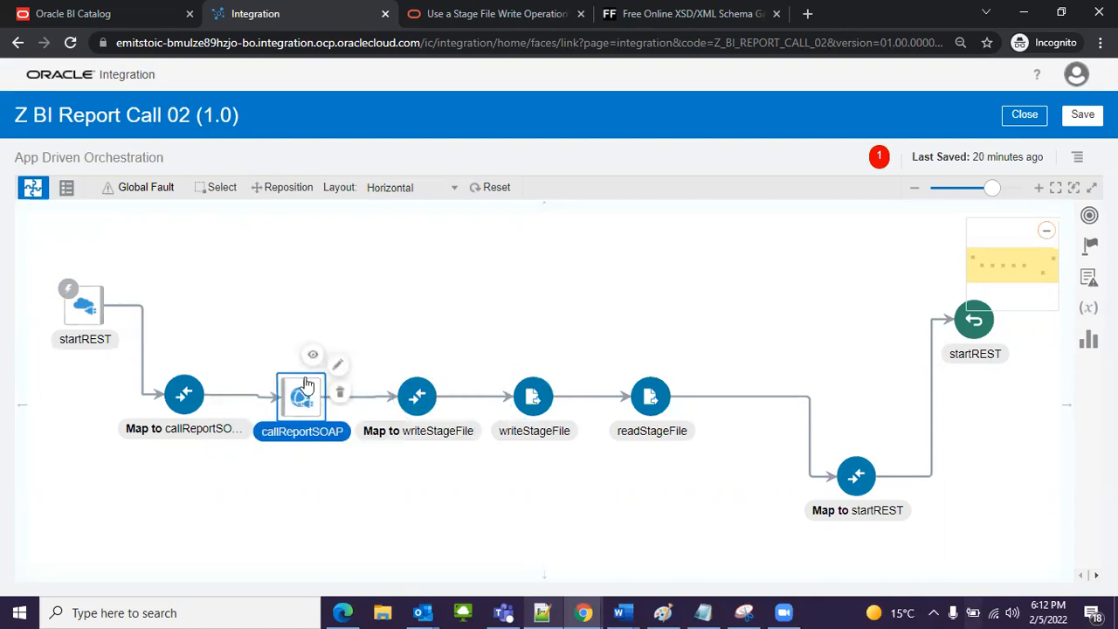
pyautogui.moveTo(308, 404)
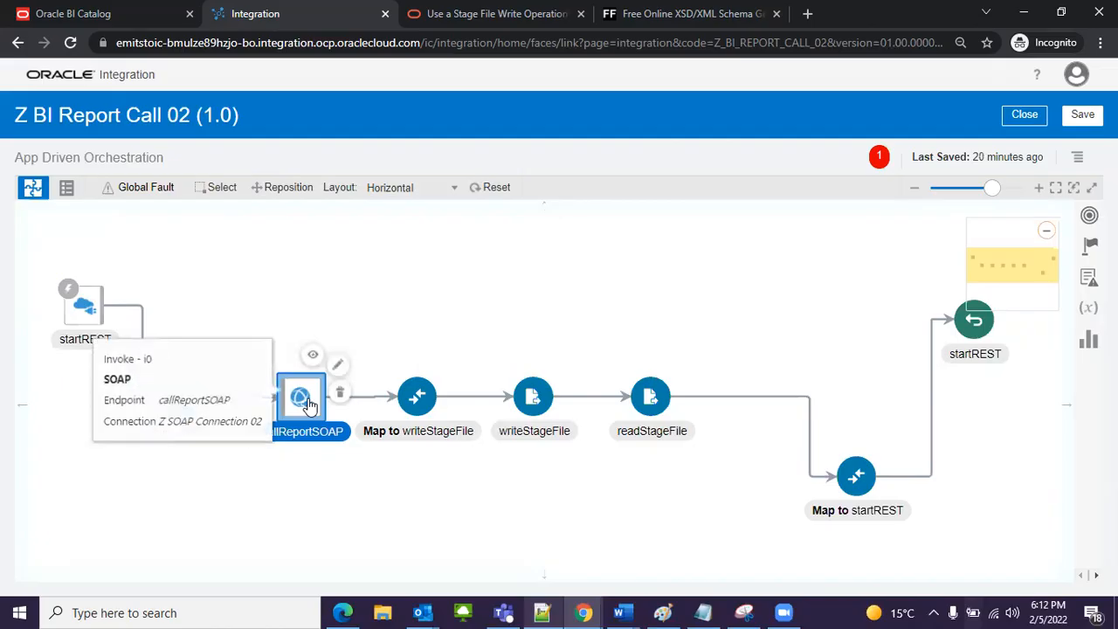
pyautogui.click(540, 402)
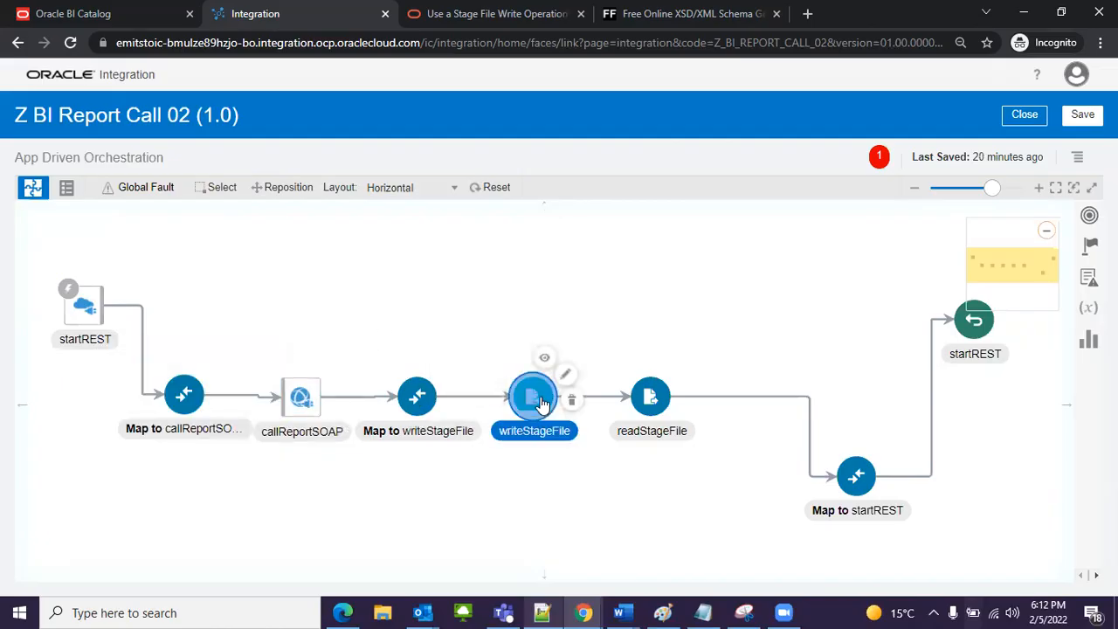
pyautogui.click(651, 401)
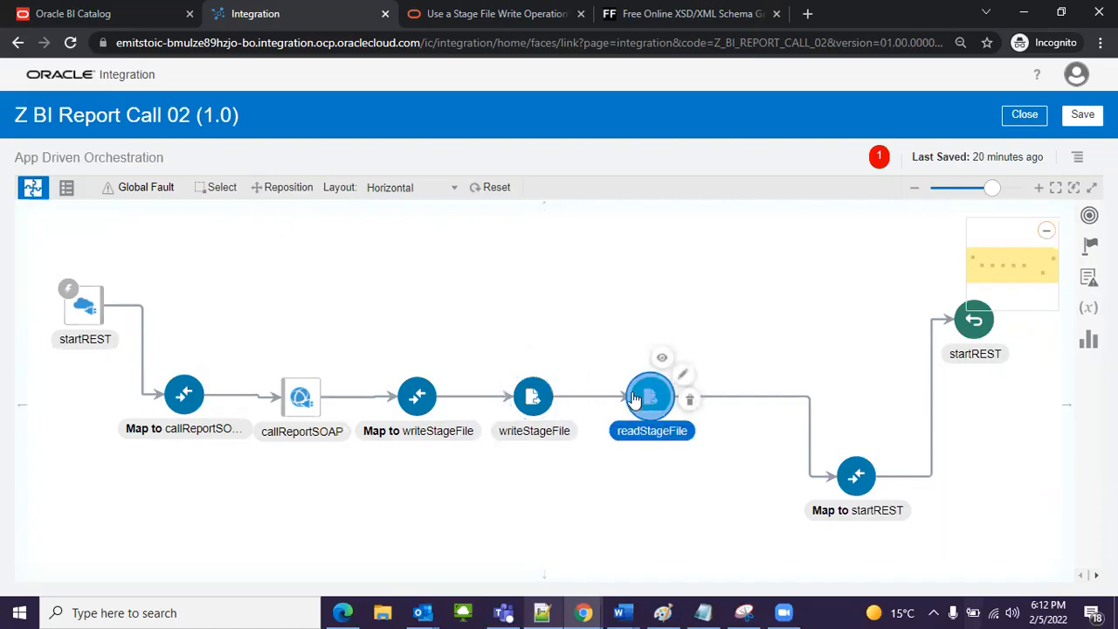
pyautogui.click(534, 404)
pyautogui.moveTo(537, 409)
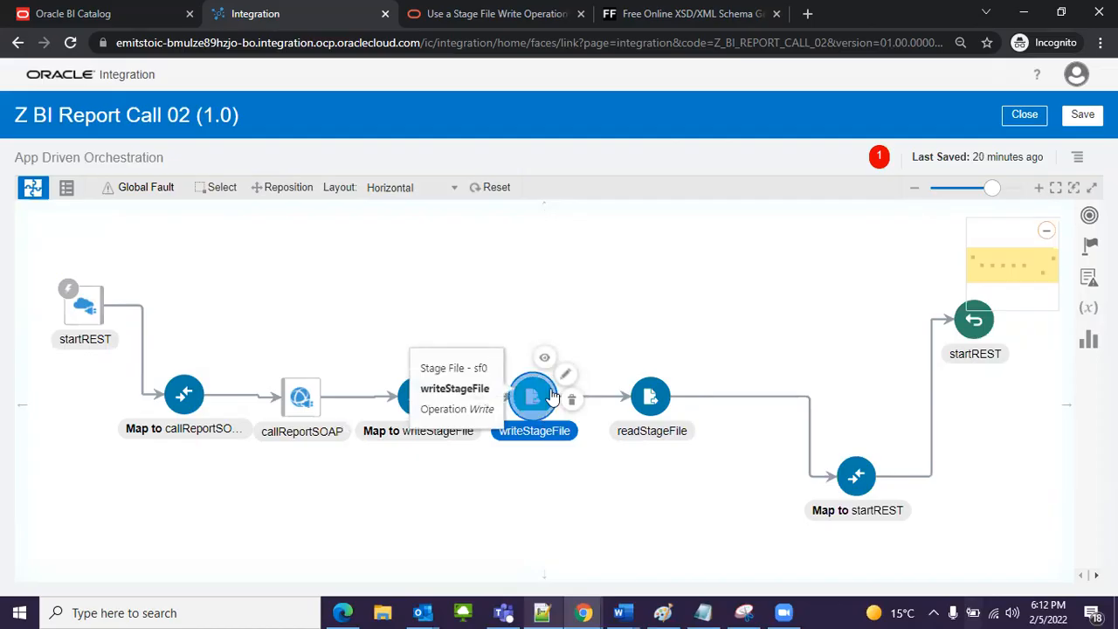
pyautogui.click(651, 404)
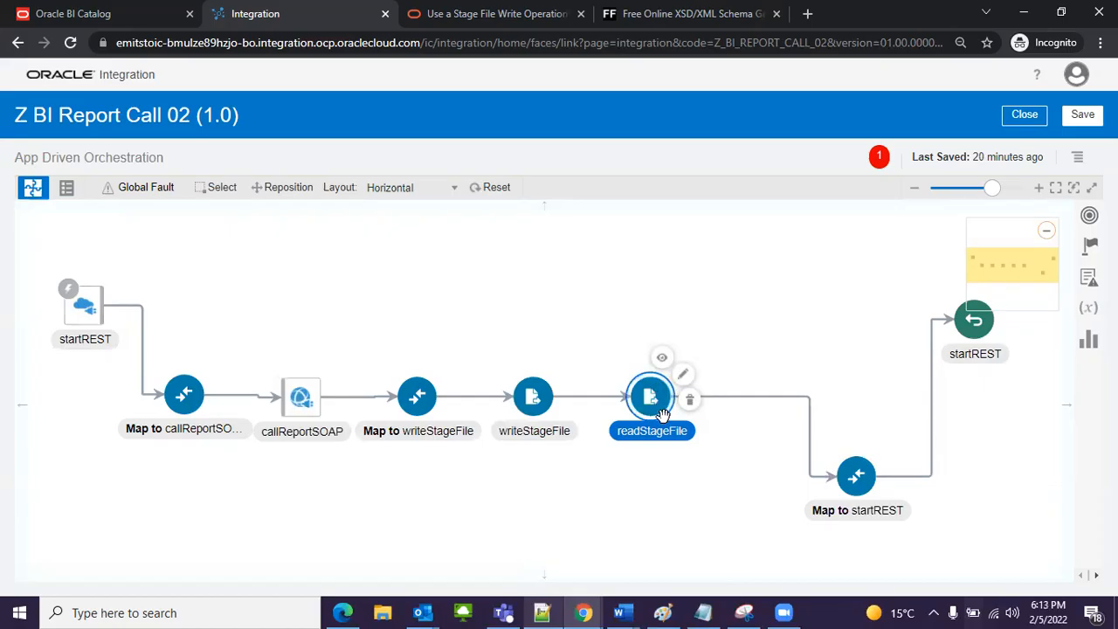
pyautogui.click(843, 482)
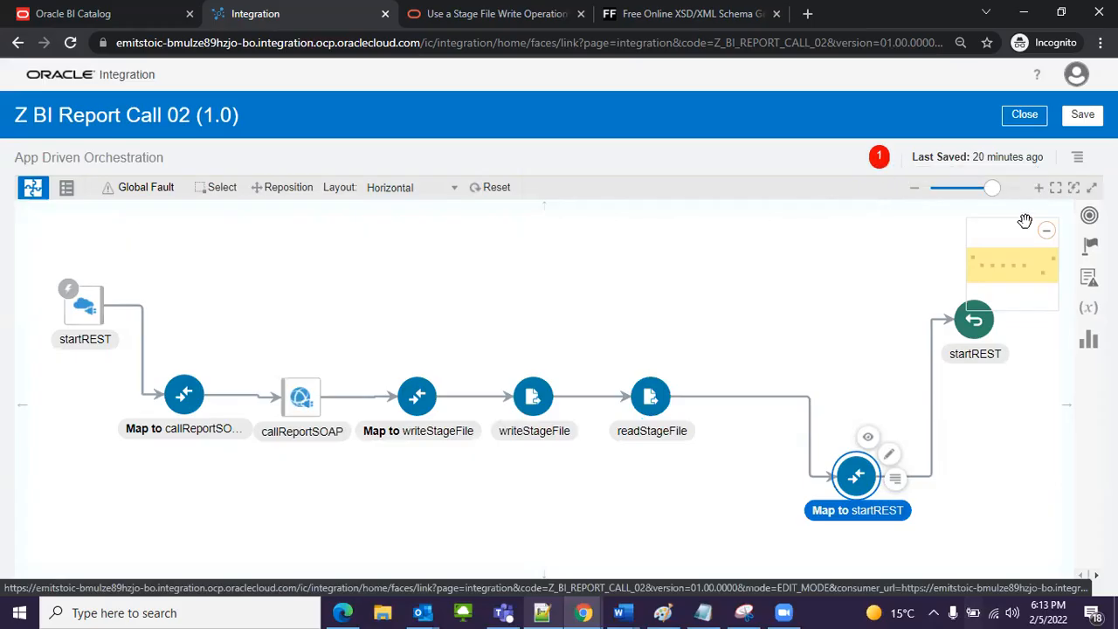
# Step: Assign a business identifier for tracking Z BI Report Call 02, and save and close the integration
pyautogui.click(1077, 158)
pyautogui.click(987, 180)
pyautogui.moveTo(228, 228); pyautogui.dragTo(512, 238)
pyautogui.click(930, 557)
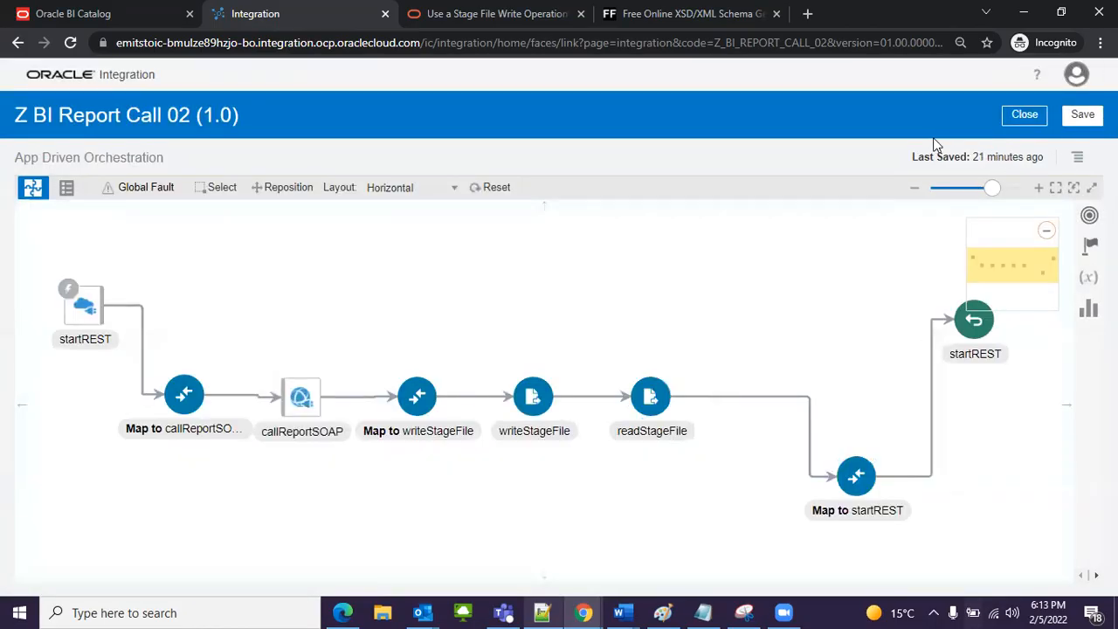
pyautogui.click(1081, 119)
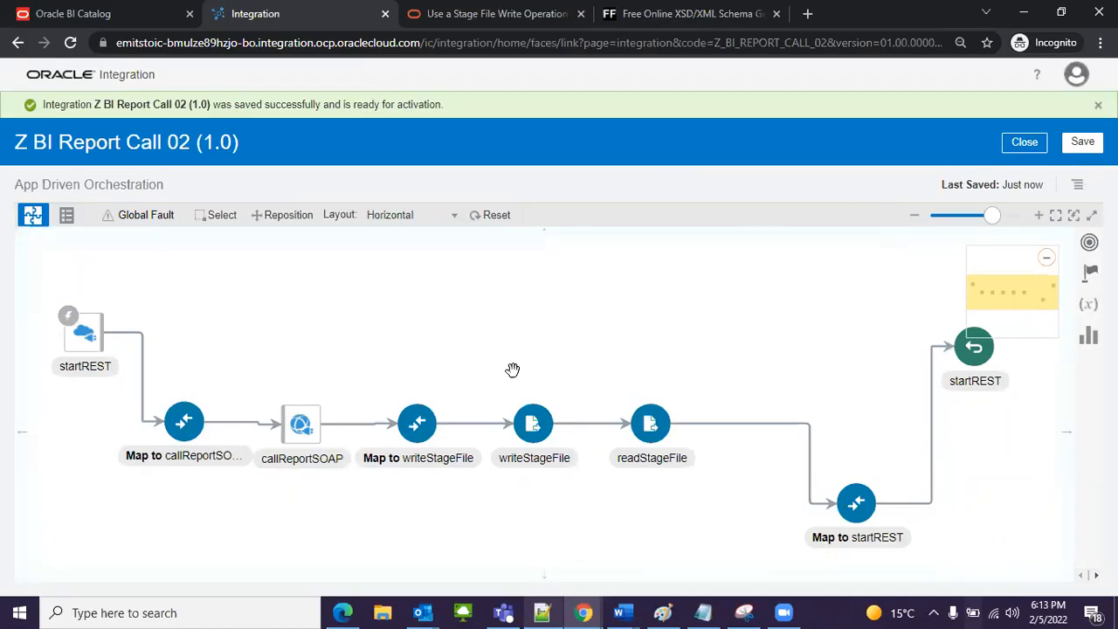
pyautogui.click(1022, 143)
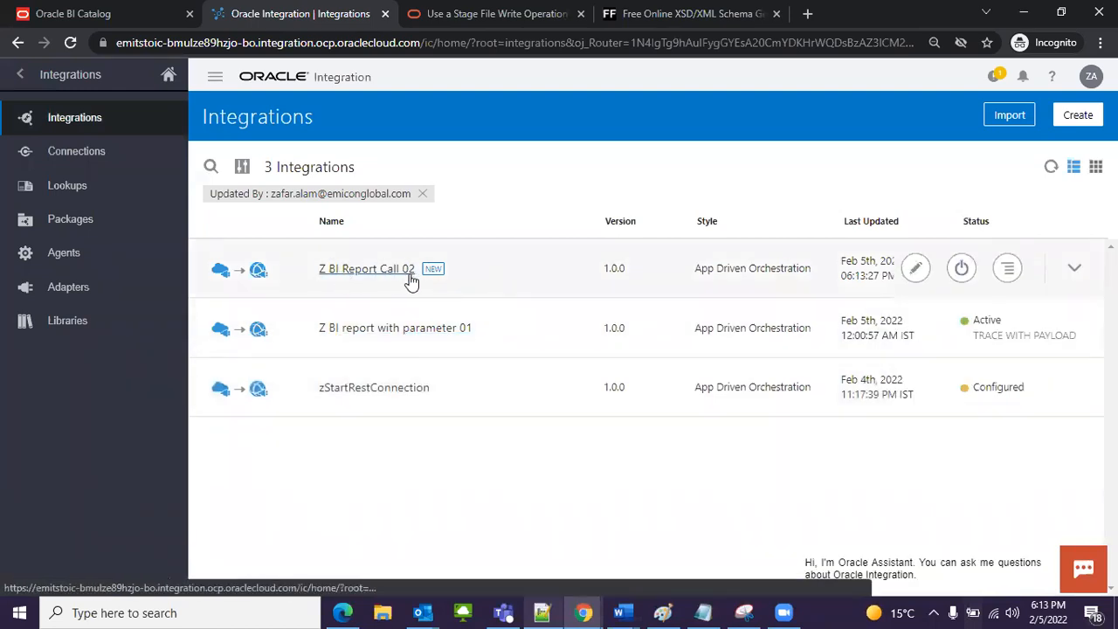
# Step: Activate Z BI Report Call 02 with tracing enabled and payload included, and refresh the integrations list
pyautogui.click(962, 271)
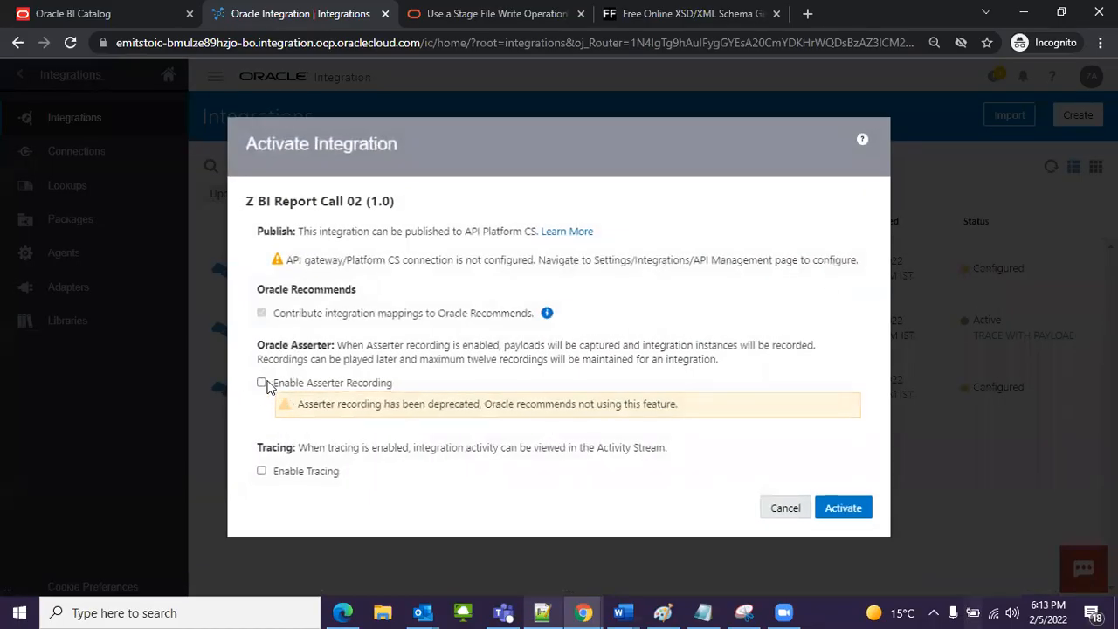
pyautogui.click(262, 472)
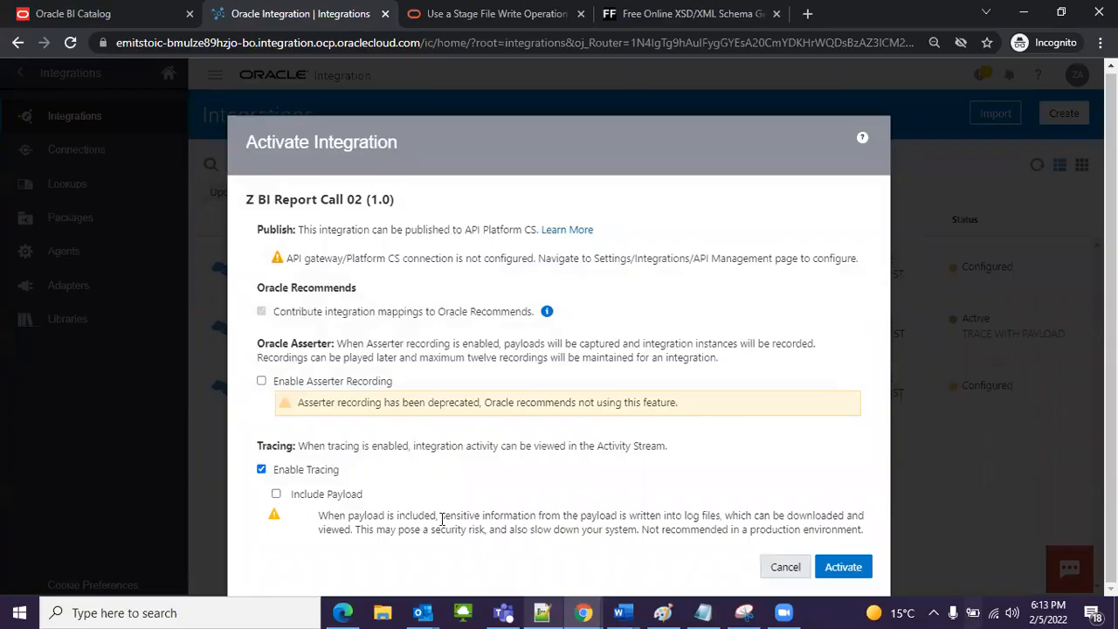
pyautogui.click(278, 495)
pyautogui.scroll(-1, 852, 593)
pyautogui.click(847, 566)
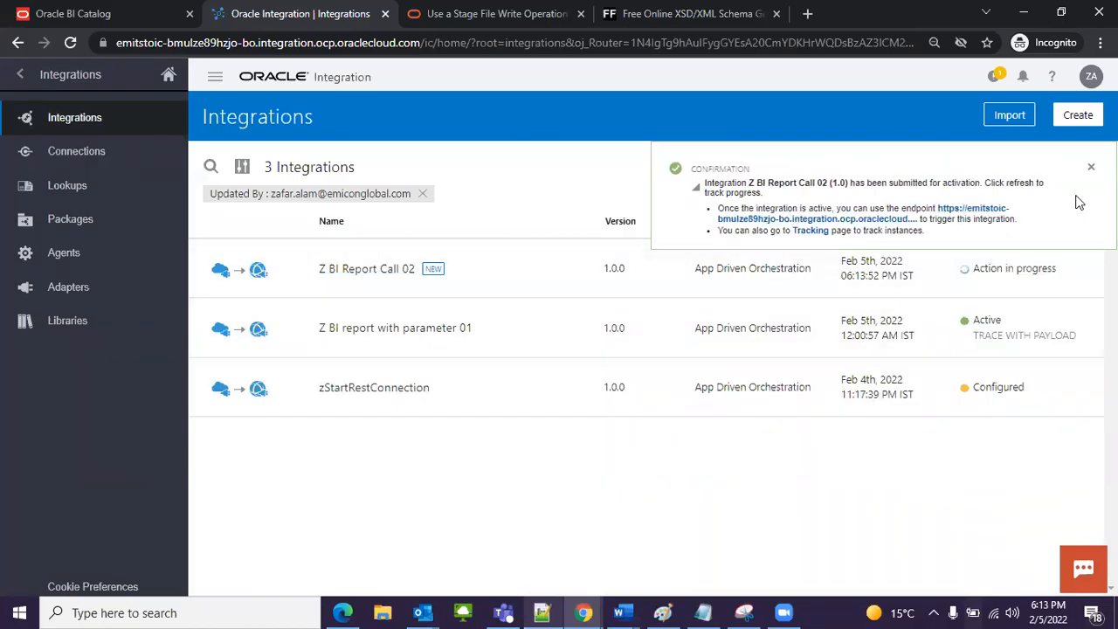
pyautogui.click(1091, 167)
pyautogui.click(1051, 166)
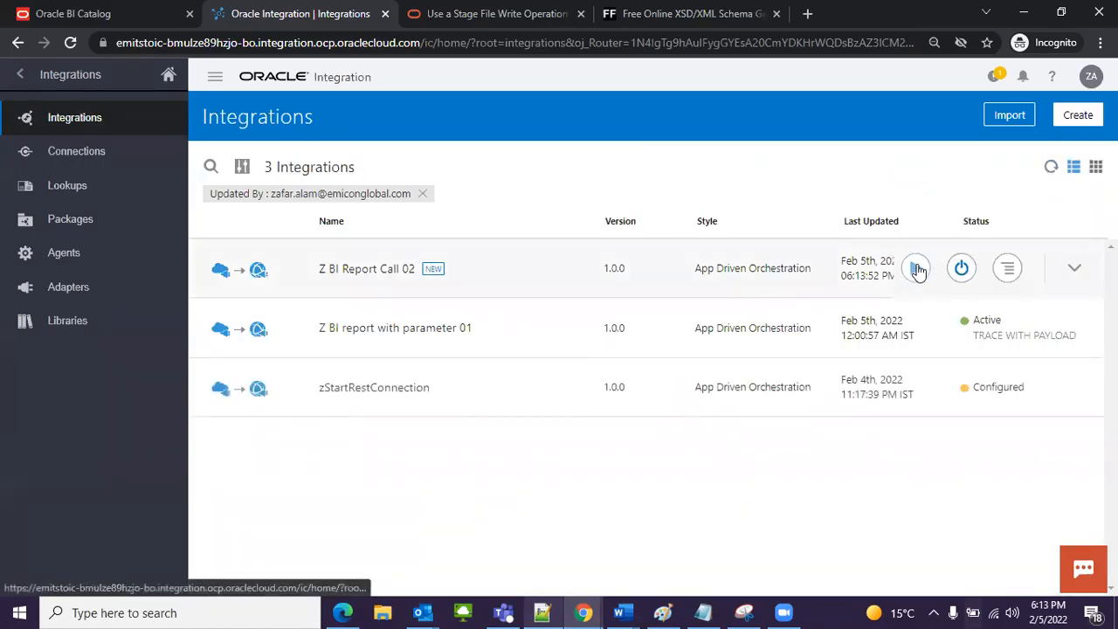
# Step: Open the test page for Z BI Report Call 02 and display its request body
pyautogui.click(917, 270)
pyautogui.click(769, 356)
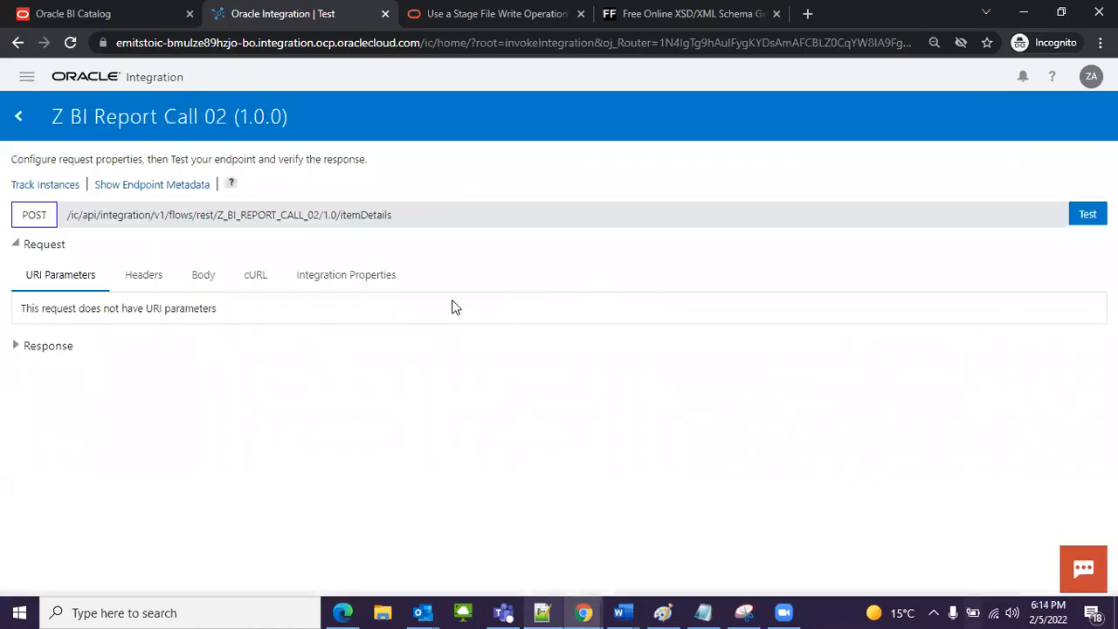
pyautogui.click(202, 279)
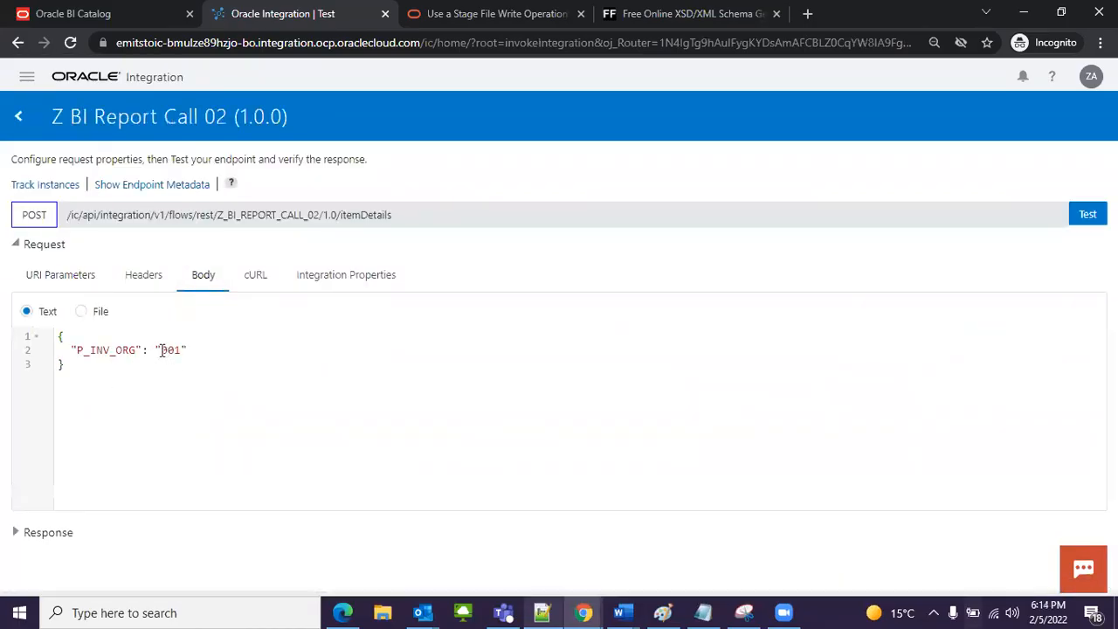
# Step: Switch to Notepad++ and compare the request body with the sample P_INV_ORG JSON
pyautogui.click(542, 613)
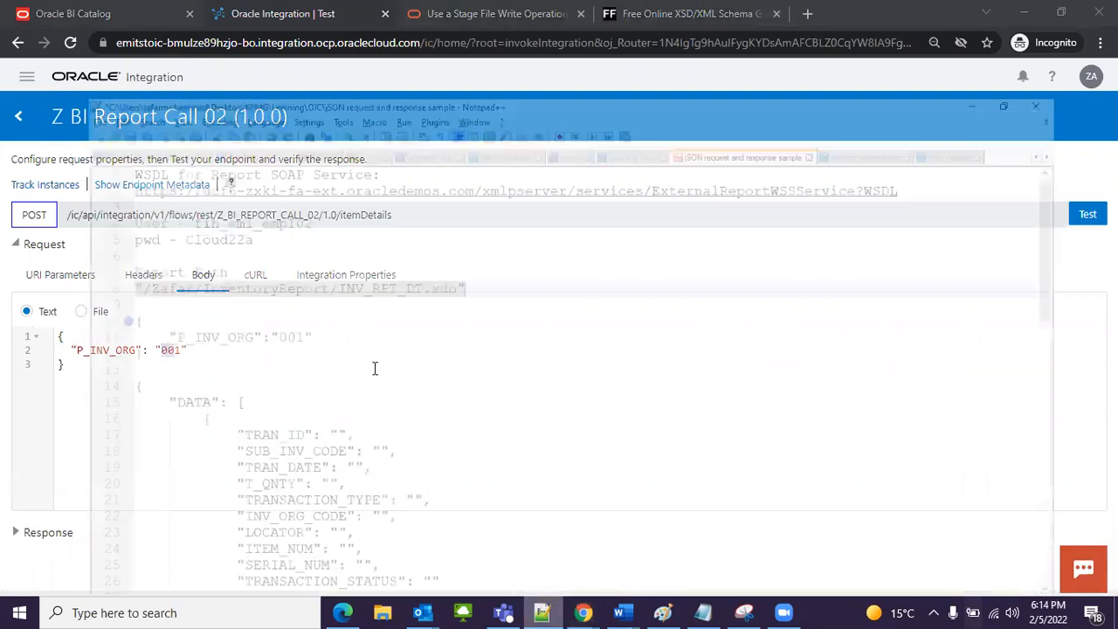
pyautogui.click(61, 295)
pyautogui.keyDown('shift'); pyautogui.click(54, 256); pyautogui.keyUp('shift')
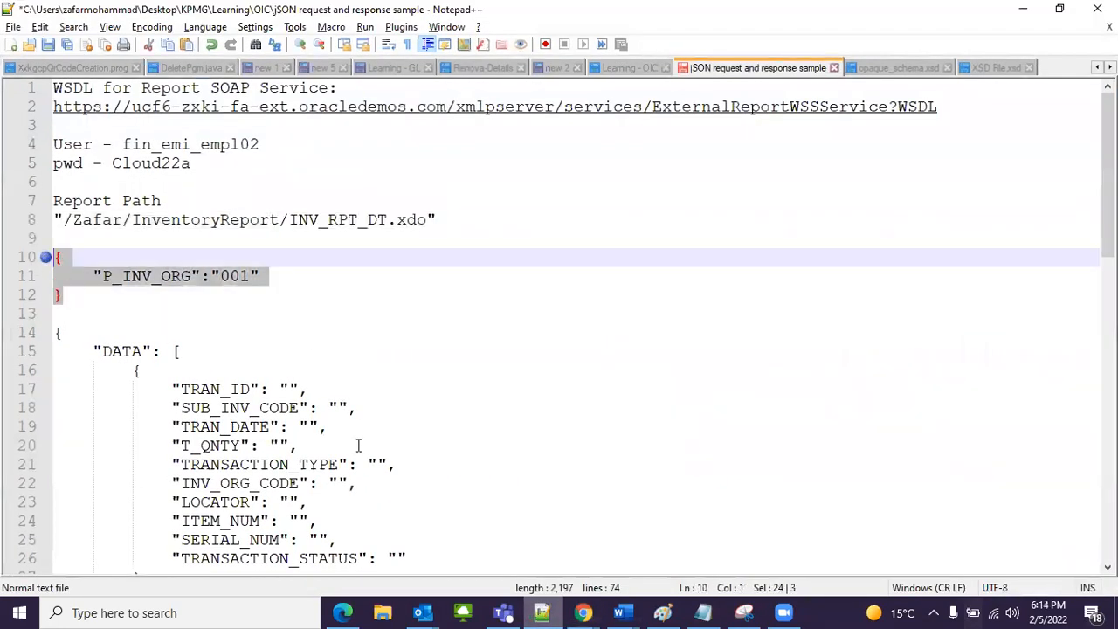
# Step: Return to Chrome, set P_INV_ORG to "002" in the request body and run the test
pyautogui.click(570, 613)
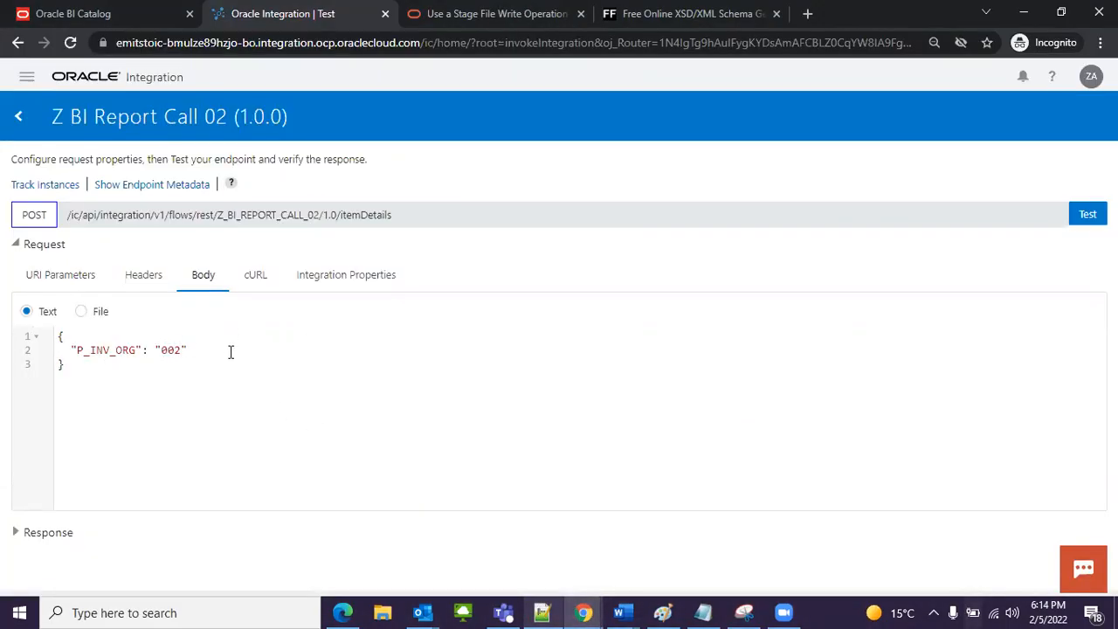
pyautogui.click(1088, 214)
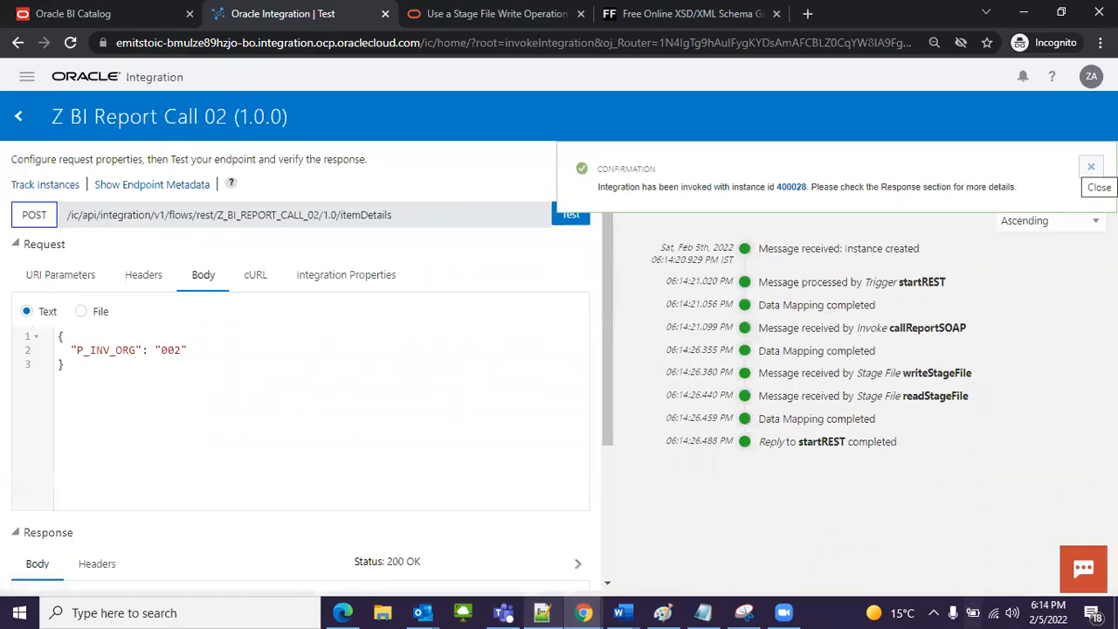
pyautogui.click(1091, 167)
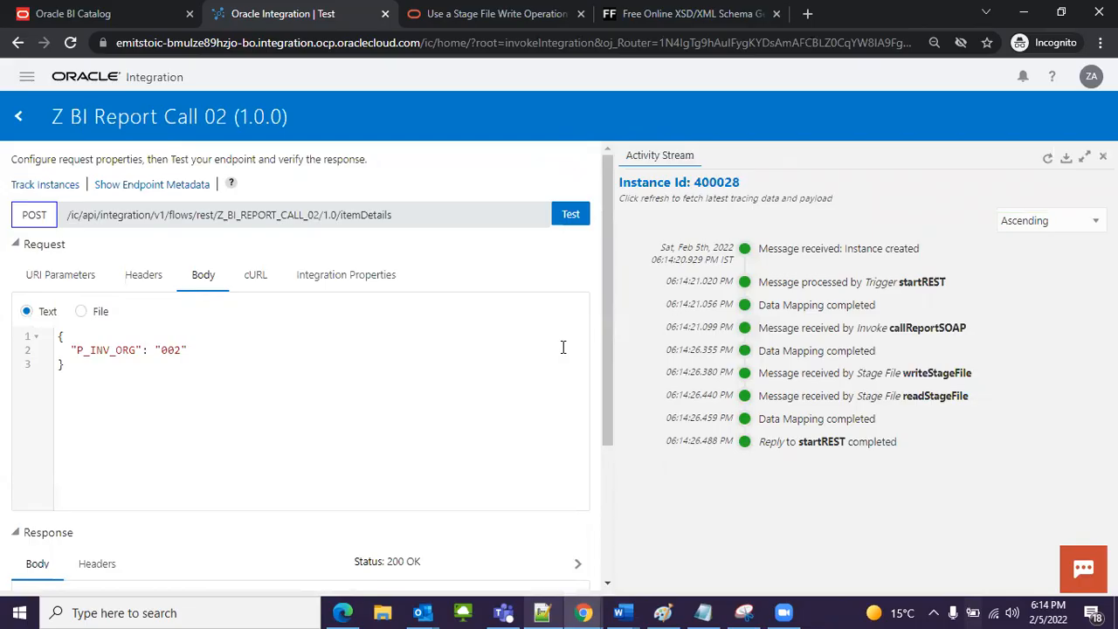
# Step: Examine the response body's DATA records against the organization code 002 sent in the request
pyautogui.scroll(-3, 399, 507)
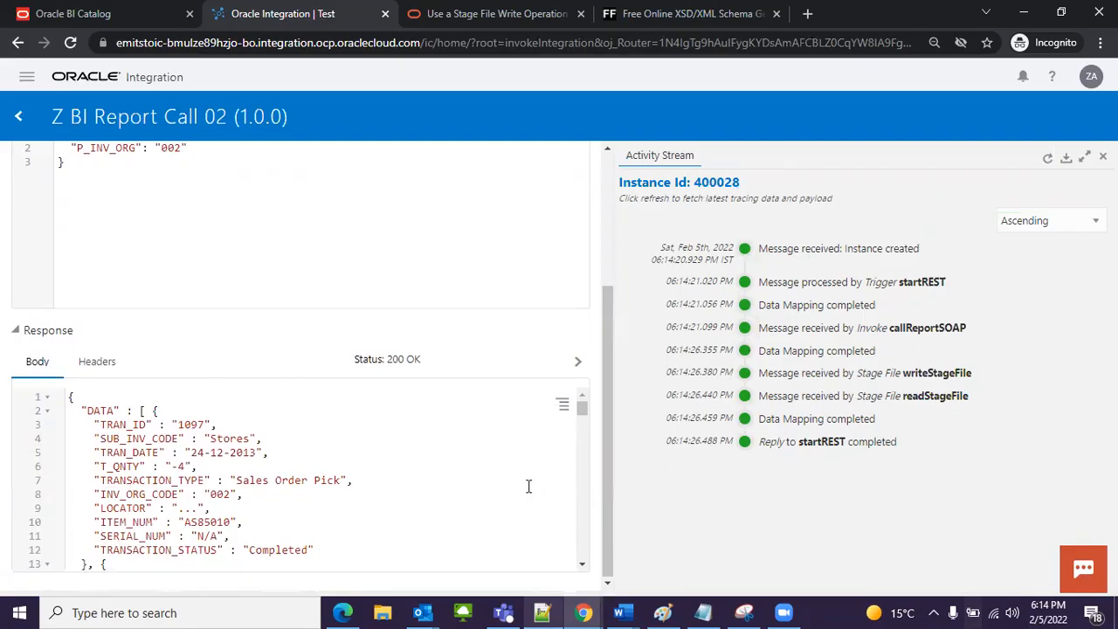
pyautogui.scroll(2, 230, 197)
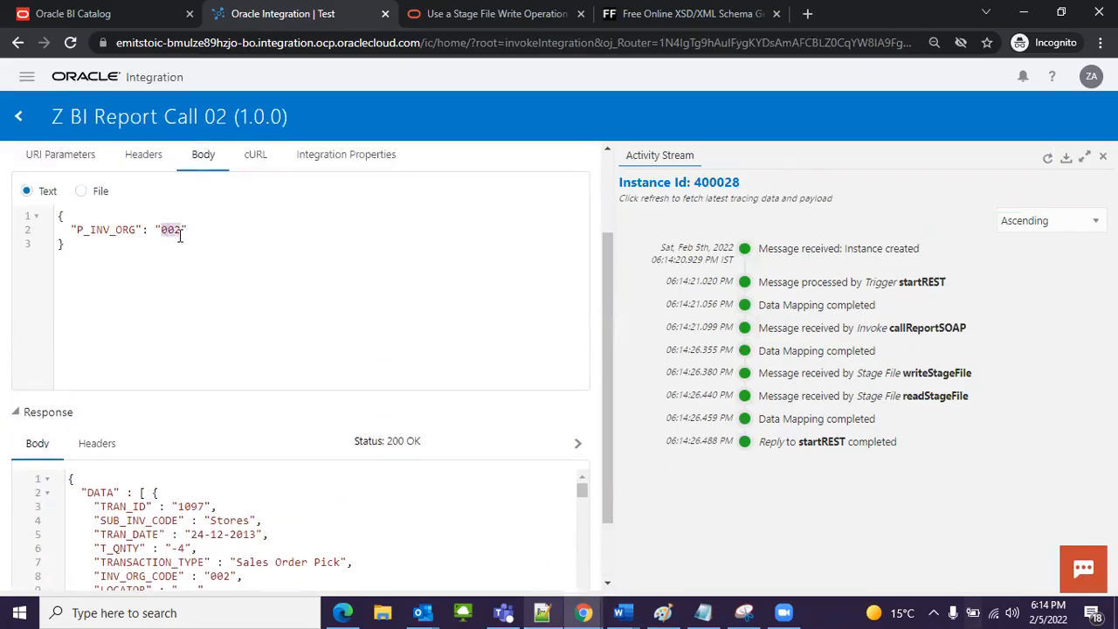
pyautogui.scroll(-2, 209, 262)
pyautogui.scroll(-2, 253, 464)
pyautogui.scroll(2, 212, 394)
pyautogui.scroll(-2, 227, 385)
pyautogui.scroll(2, 201, 445)
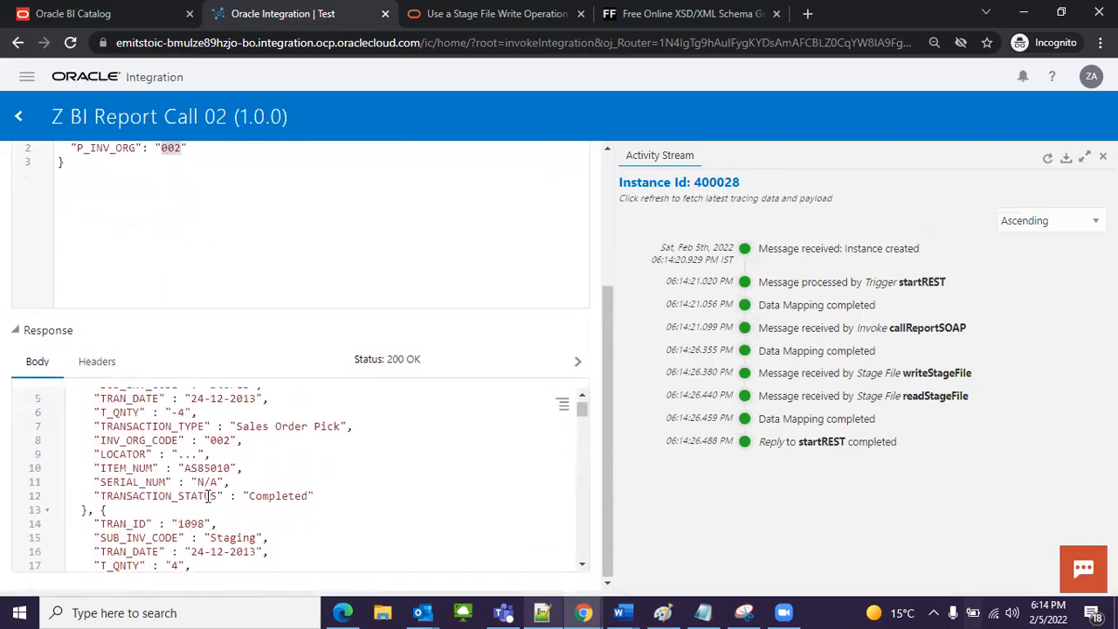
pyautogui.scroll(-20, 127, 422)
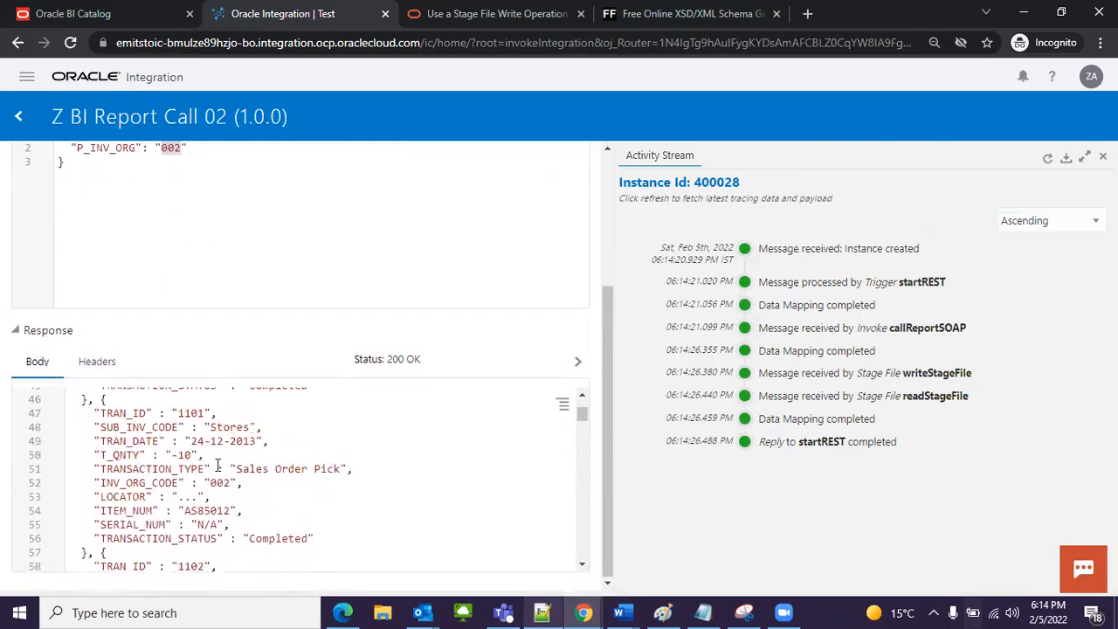
# Step: Switch to Notepad++ and review the sample response JSON with its DATA array and transaction fields
pyautogui.click(542, 611)
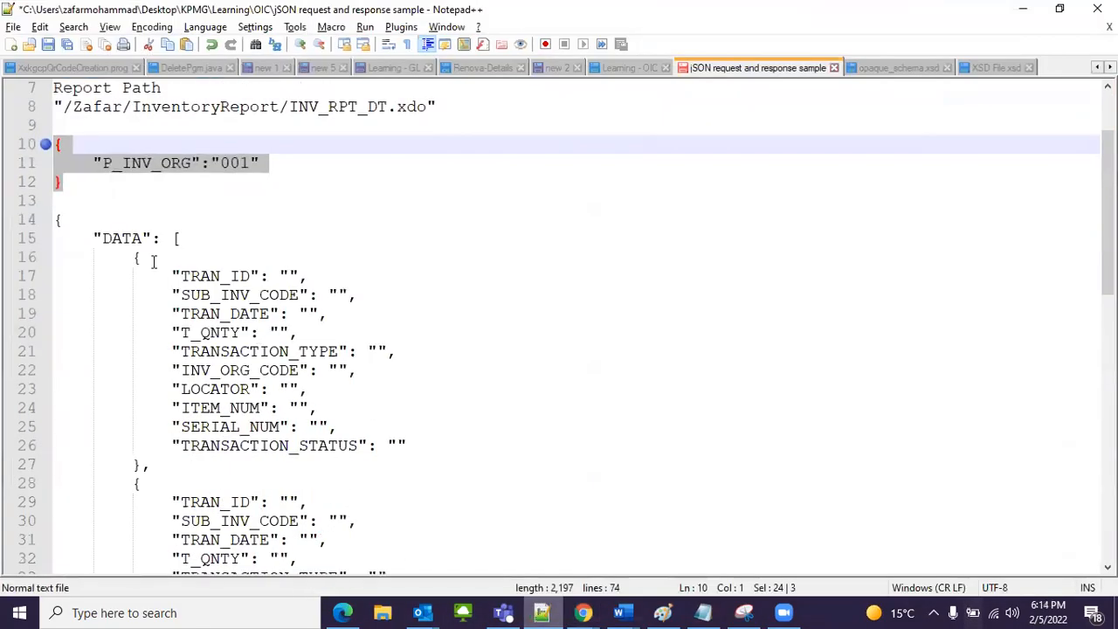
pyautogui.moveTo(55, 218); pyautogui.dragTo(210, 352)
pyautogui.scroll(-3, 221, 455)
pyautogui.moveTo(114, 551); pyautogui.dragTo(61, 200)
pyautogui.scroll(2, 131, 255)
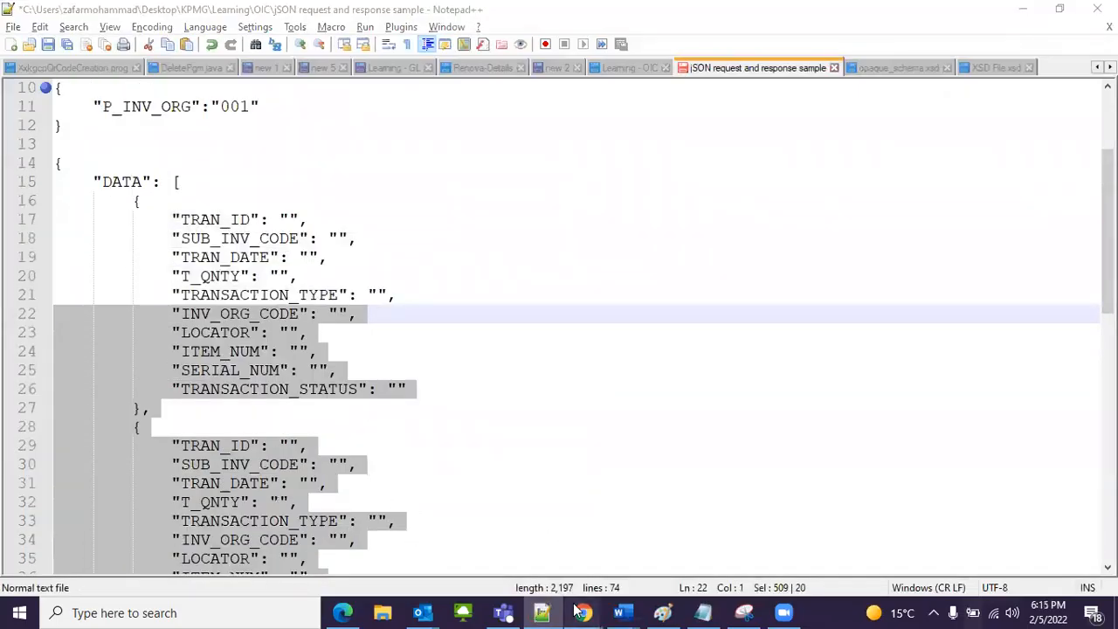
# Step: Return to the test page in Chrome and check the DATA array and TRAN_ID values against the sample response
pyautogui.moveTo(583, 613)
pyautogui.click(651, 563)
pyautogui.scroll(15, 152, 483)
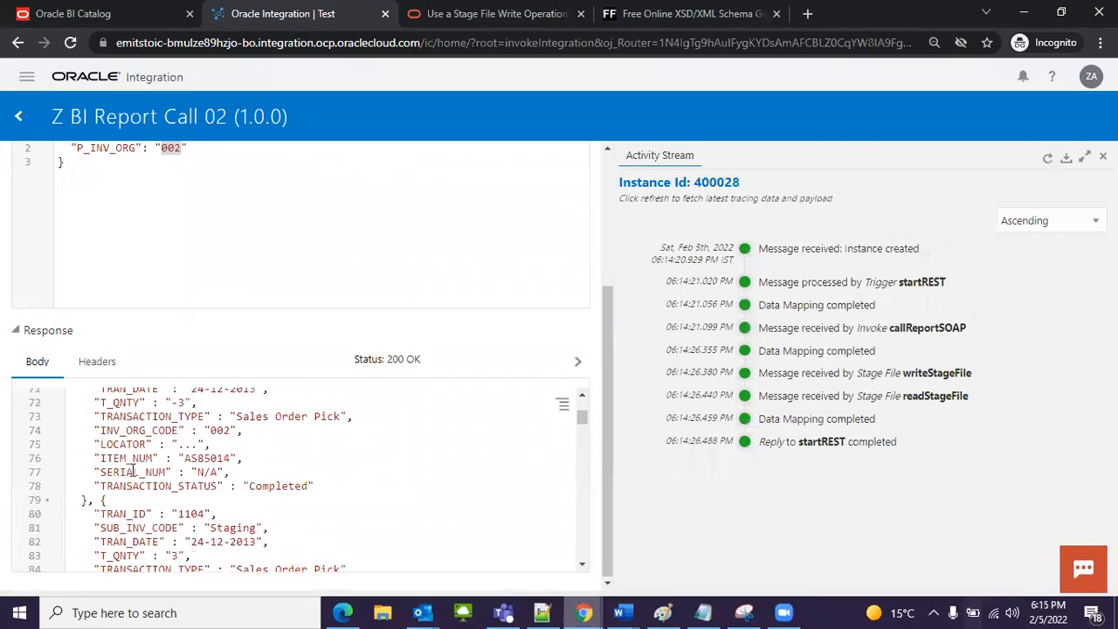
pyautogui.scroll(3, 135, 472)
pyautogui.scroll(-5, 110, 469)
pyautogui.scroll(3, 265, 437)
pyautogui.scroll(-1, 266, 381)
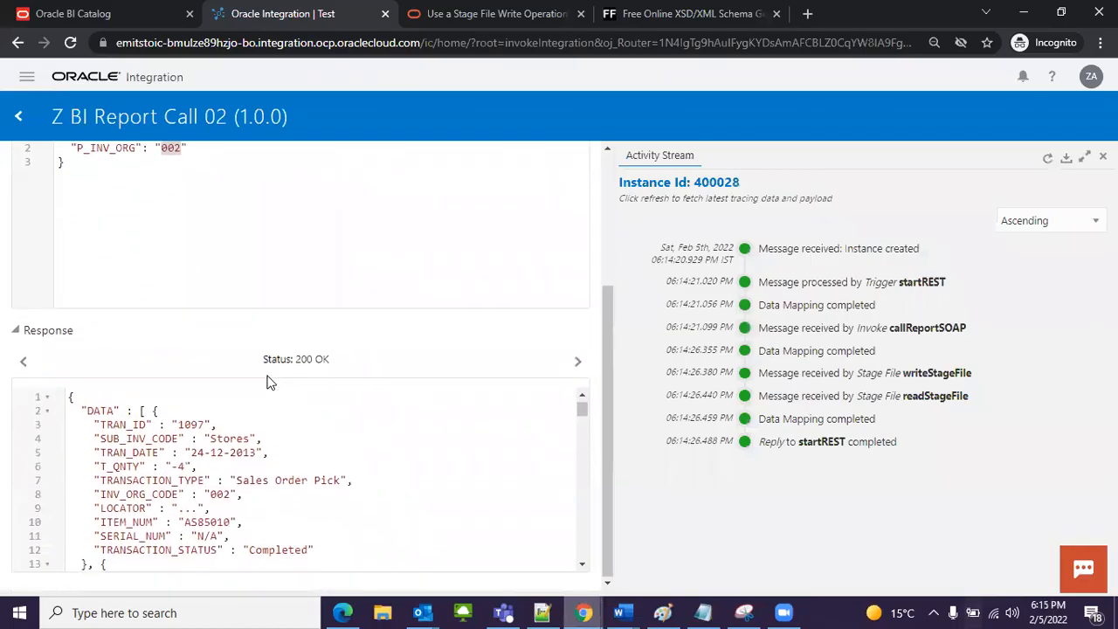
pyautogui.moveTo(86, 408); pyautogui.dragTo(114, 409)
pyautogui.click(113, 425)
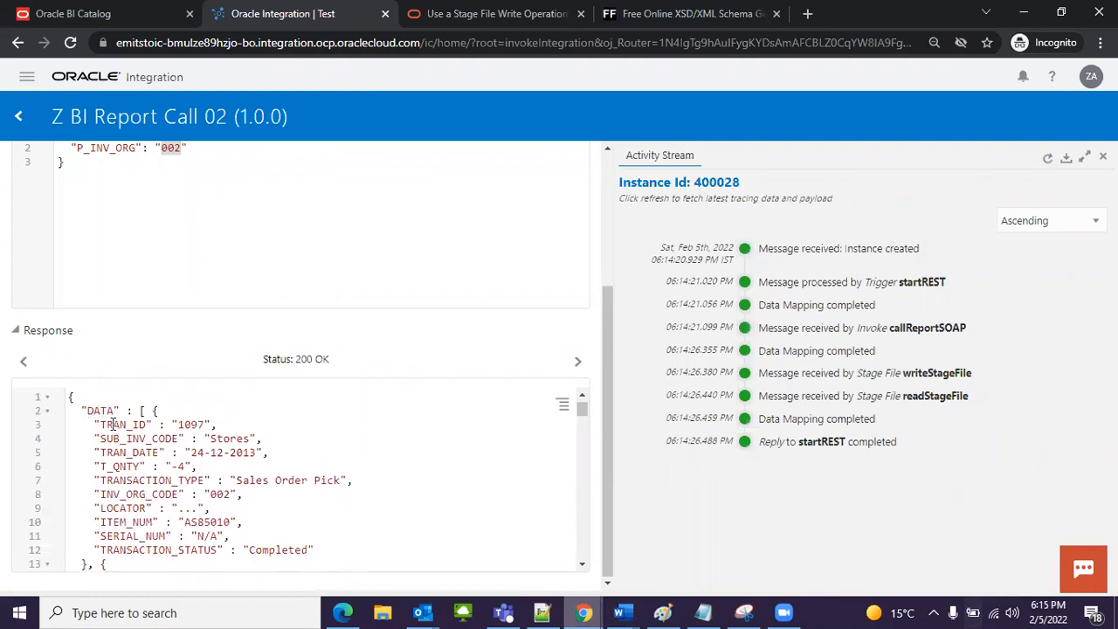
pyautogui.doubleClick(190, 425)
# Step: Set P_INV_ORG to "001" in the request body and rerun the test, closing the activity stream
pyautogui.scroll(2, 268, 489)
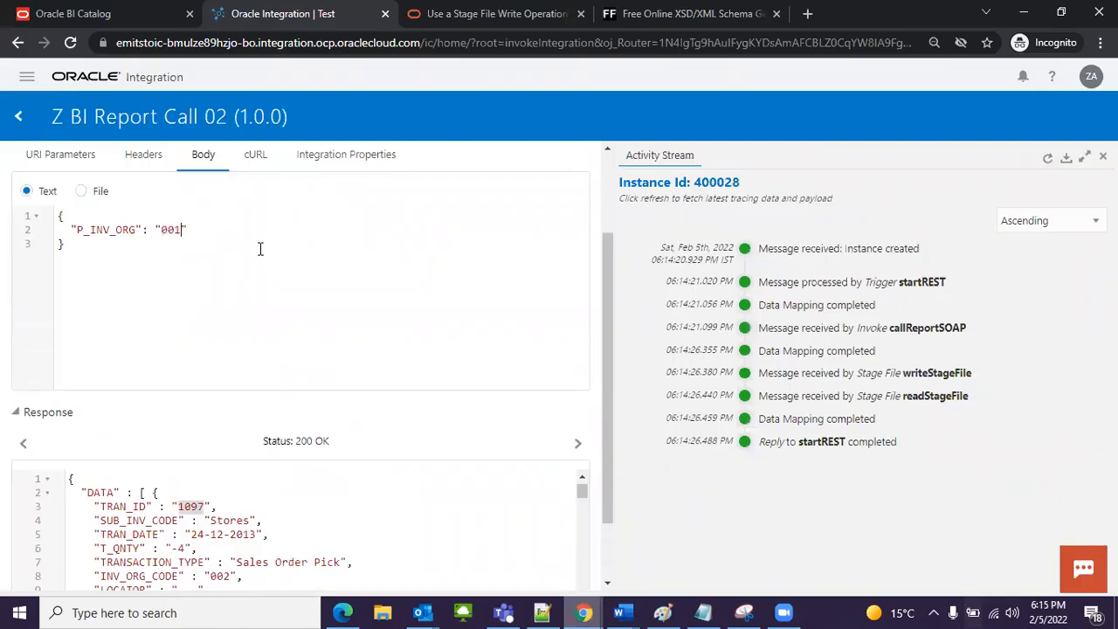
pyautogui.click(1104, 156)
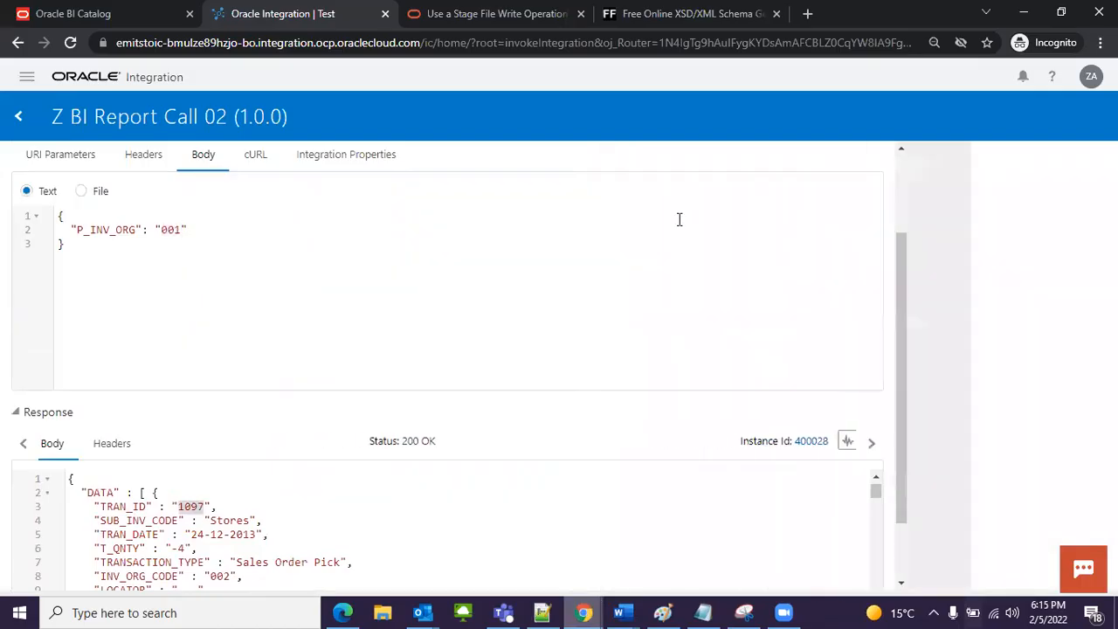
pyautogui.scroll(2, 831, 352)
pyautogui.click(1072, 212)
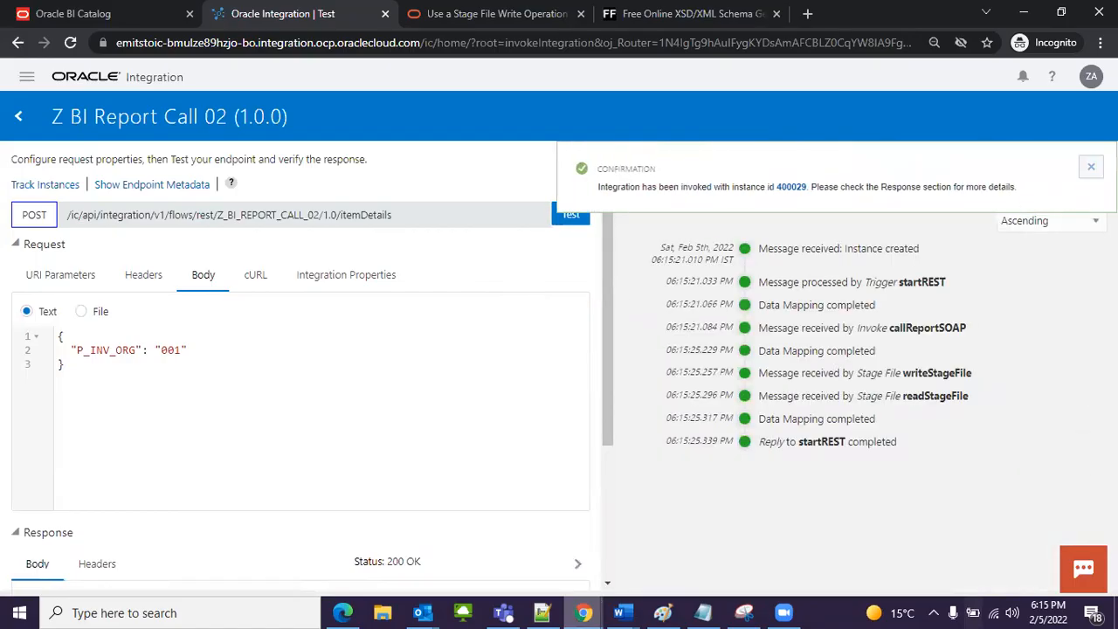
pyautogui.click(1090, 166)
pyautogui.click(1103, 155)
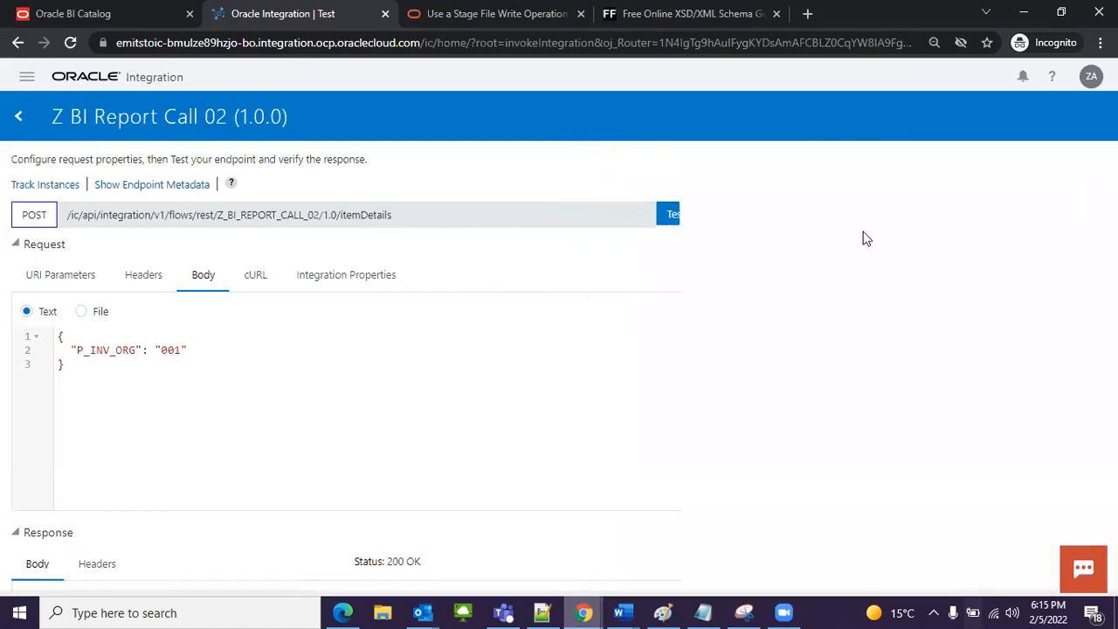
# Step: Examine the DATA records in the response body for inventory organization 001
pyautogui.scroll(-3, 422, 283)
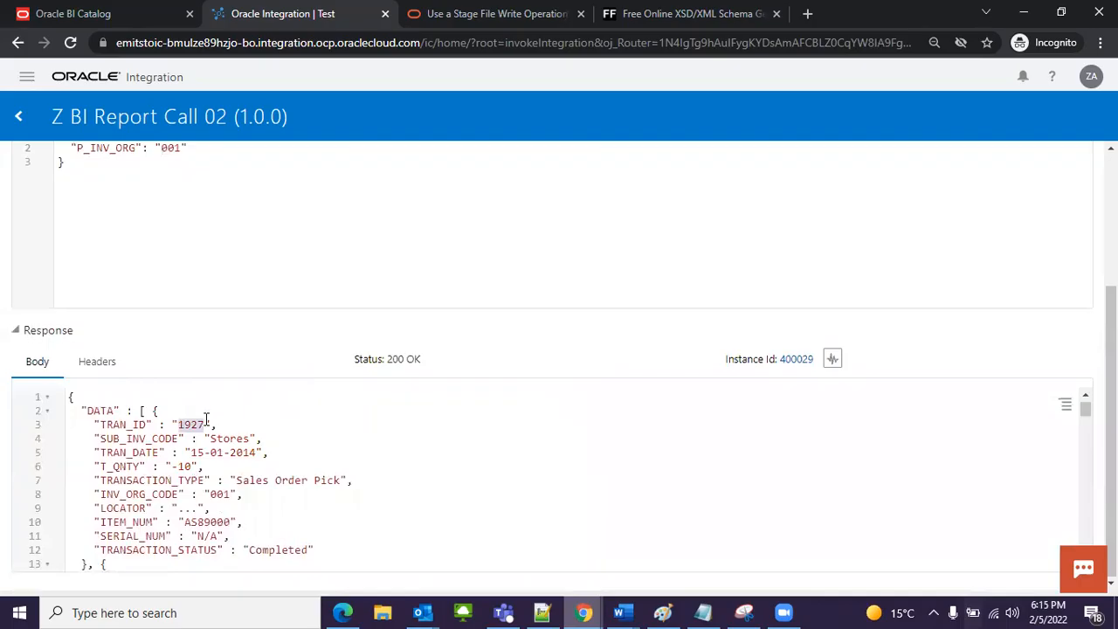
pyautogui.scroll(-20, 215, 459)
pyautogui.scroll(-14, 245, 495)
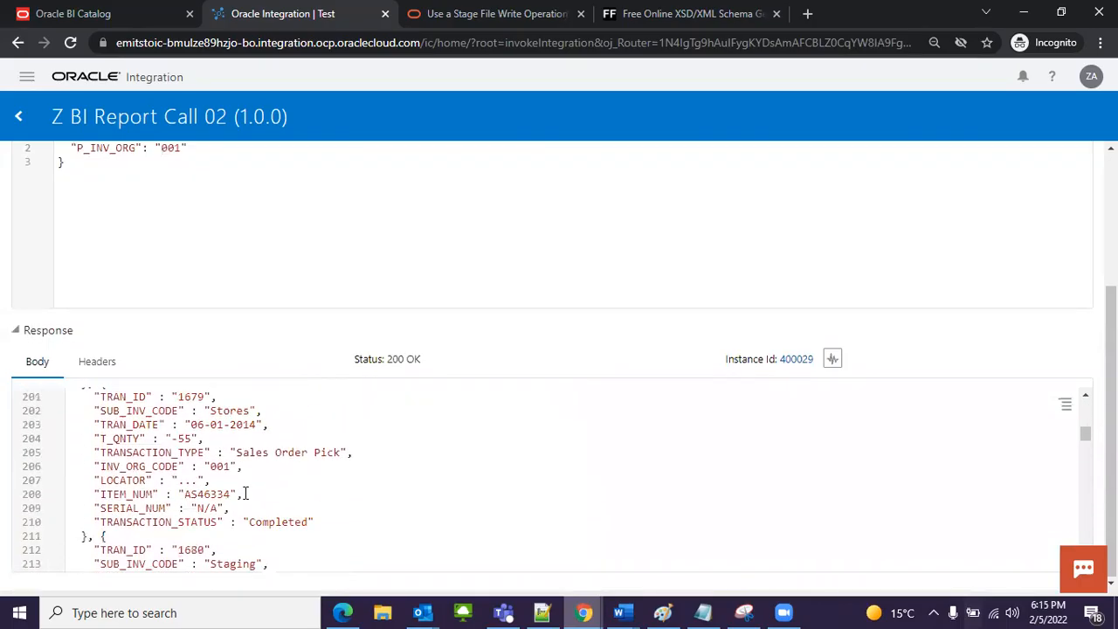
pyautogui.scroll(14, 291, 437)
# Step: Set P_INV_ORG to the invalid value "0x1" in the request body and run the test again
pyautogui.scroll(20, 299, 473)
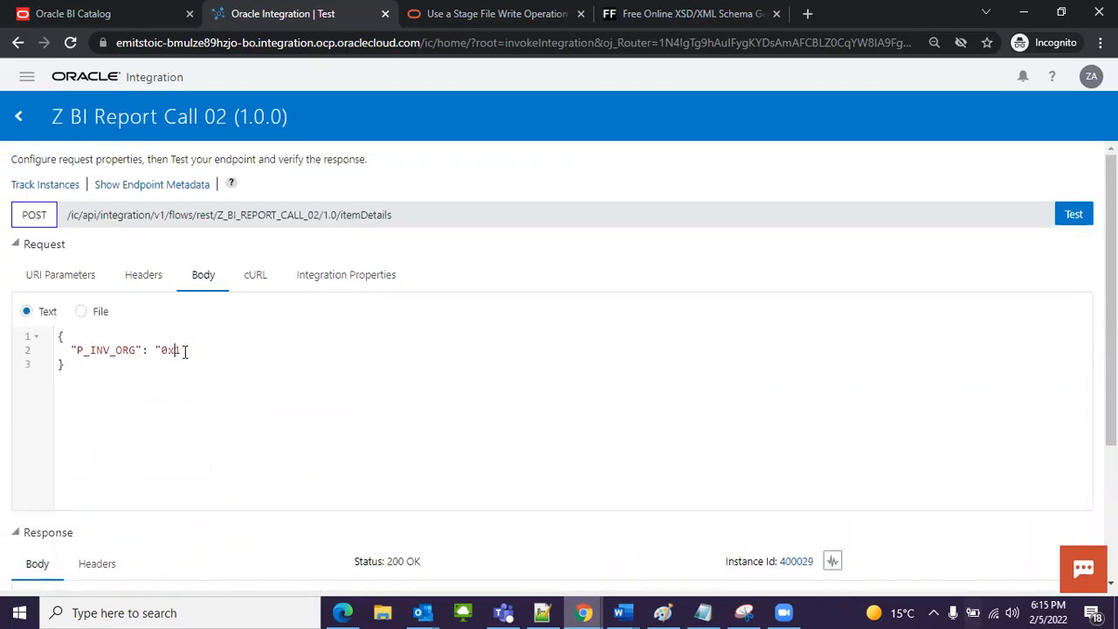
pyautogui.click(1074, 215)
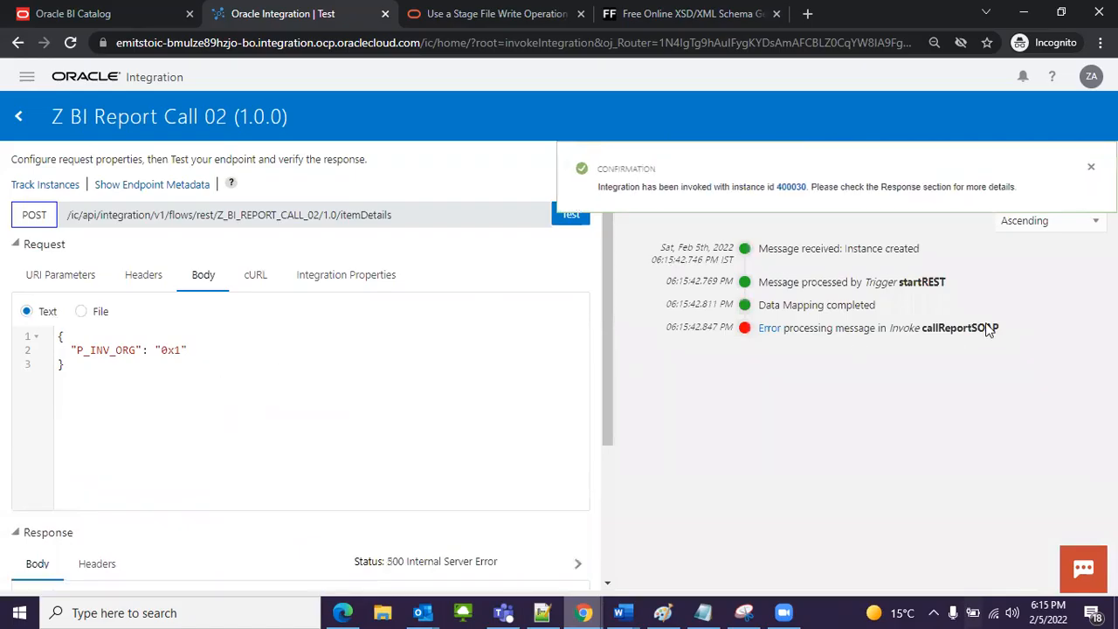
pyautogui.click(1091, 166)
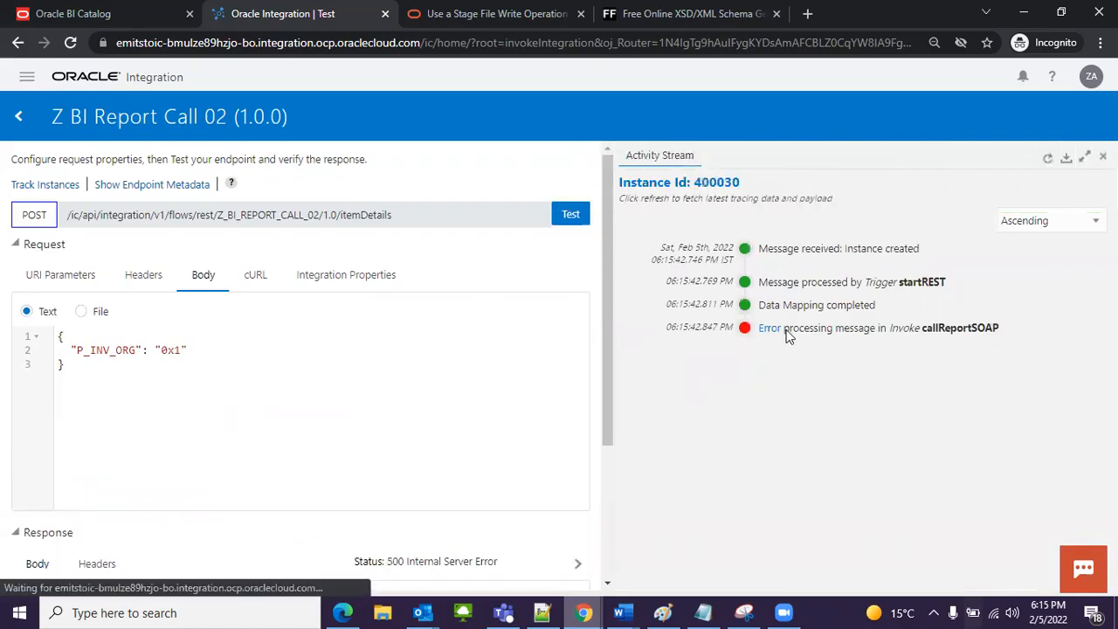
# Step: Read the error details of the callReportSOAP invoke in the activity stream and close them
pyautogui.moveTo(923, 329); pyautogui.dragTo(990, 328)
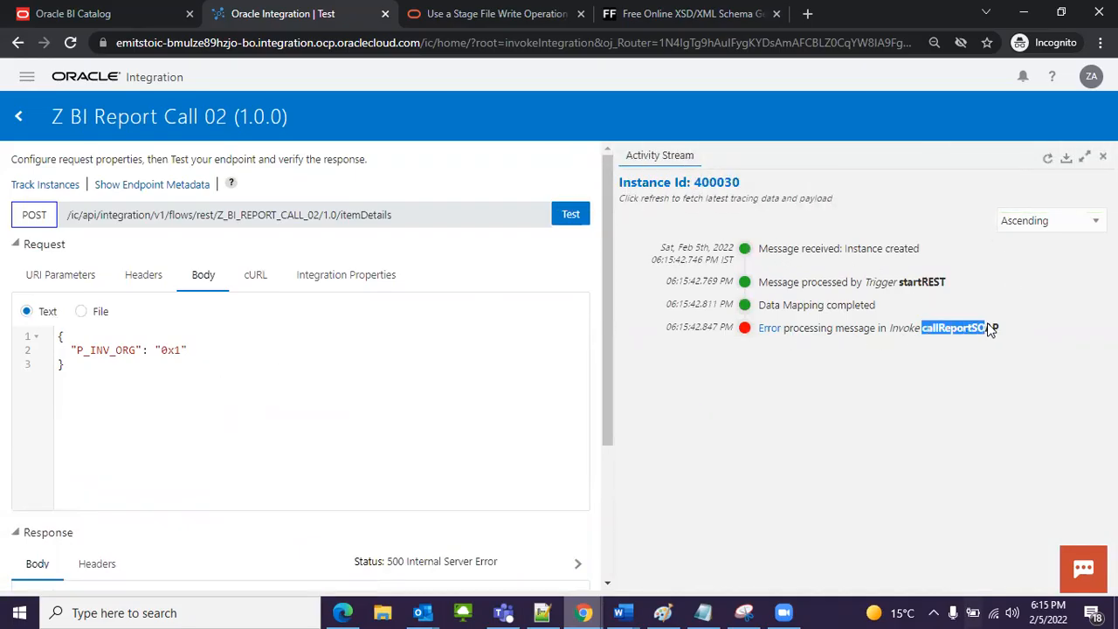
pyautogui.click(768, 329)
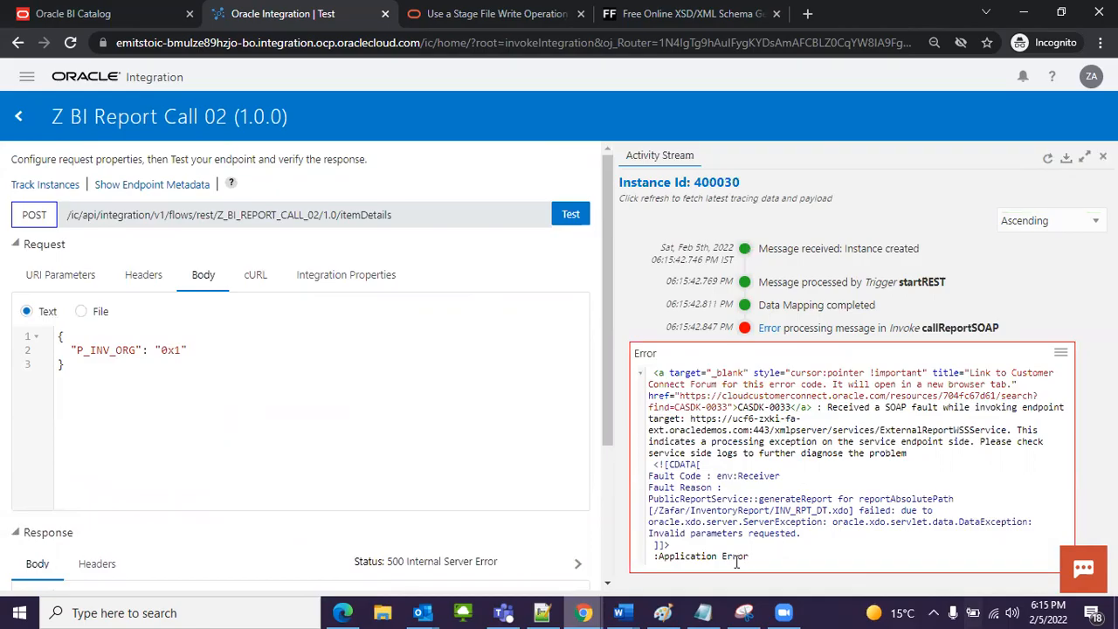
pyautogui.moveTo(761, 560); pyautogui.dragTo(754, 403)
pyautogui.click(772, 433)
pyautogui.click(1061, 353)
pyautogui.click(996, 478)
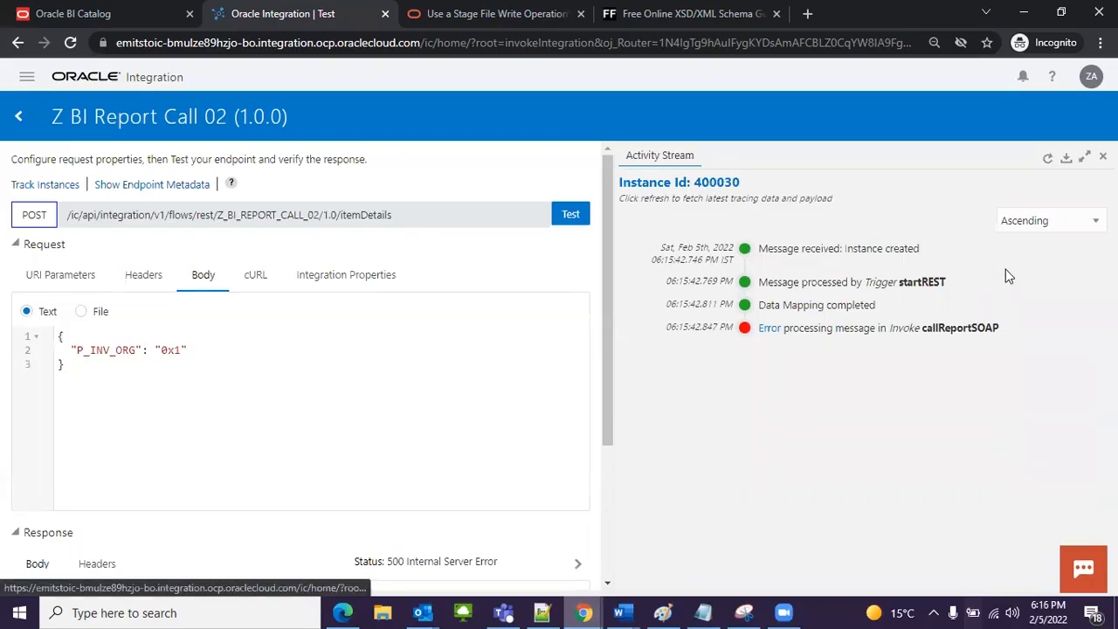
# Step: Leave the test page and open the Z BI Report Call 02 integration flow
pyautogui.click(19, 117)
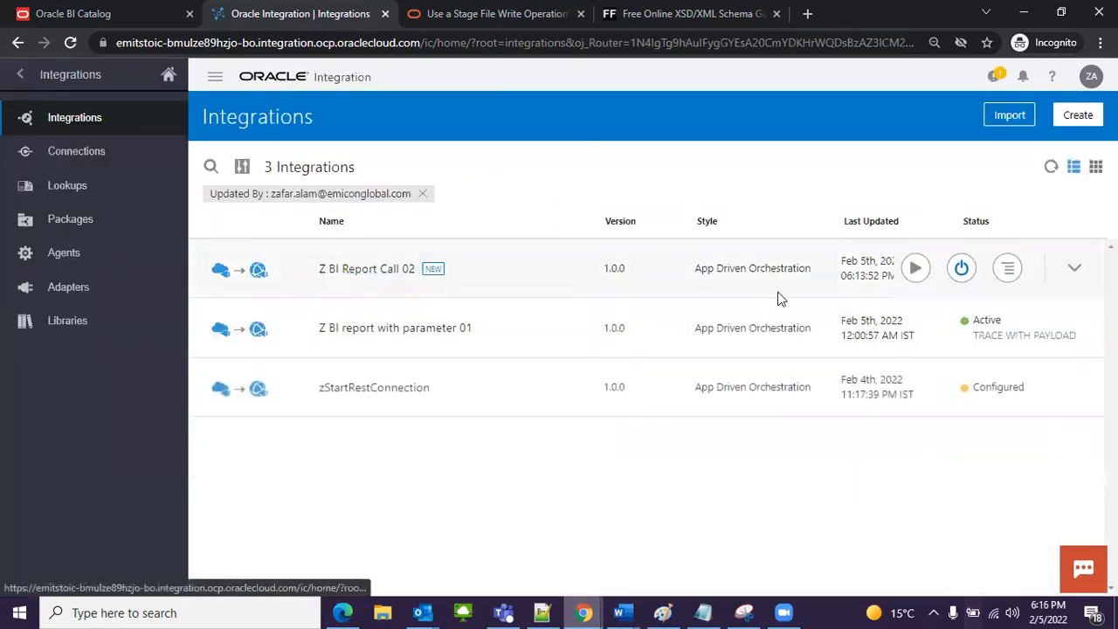
pyautogui.click(328, 271)
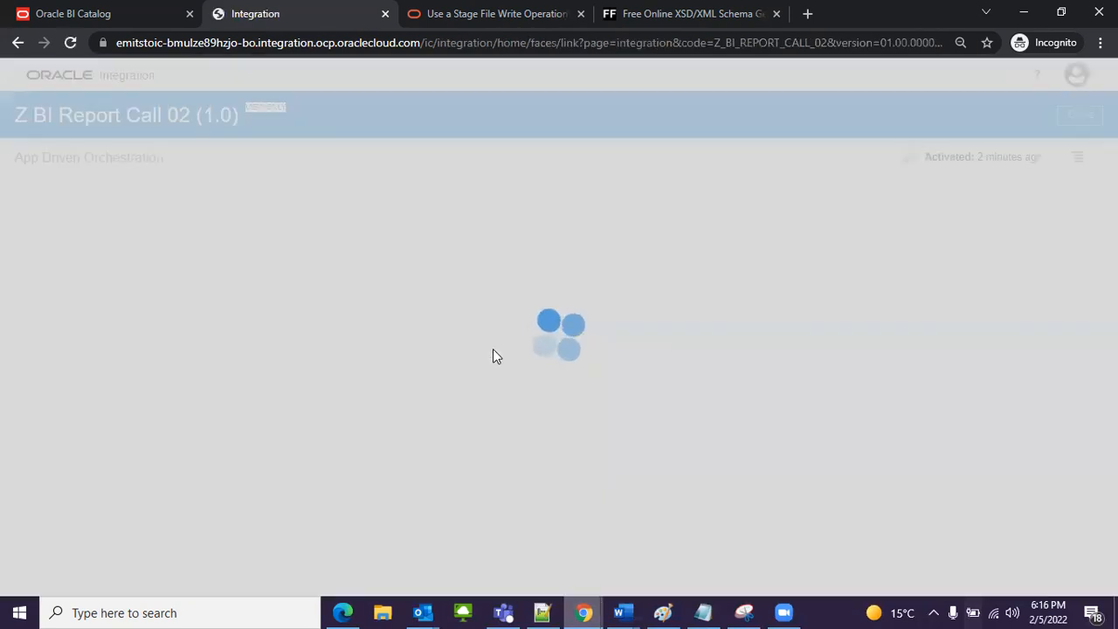